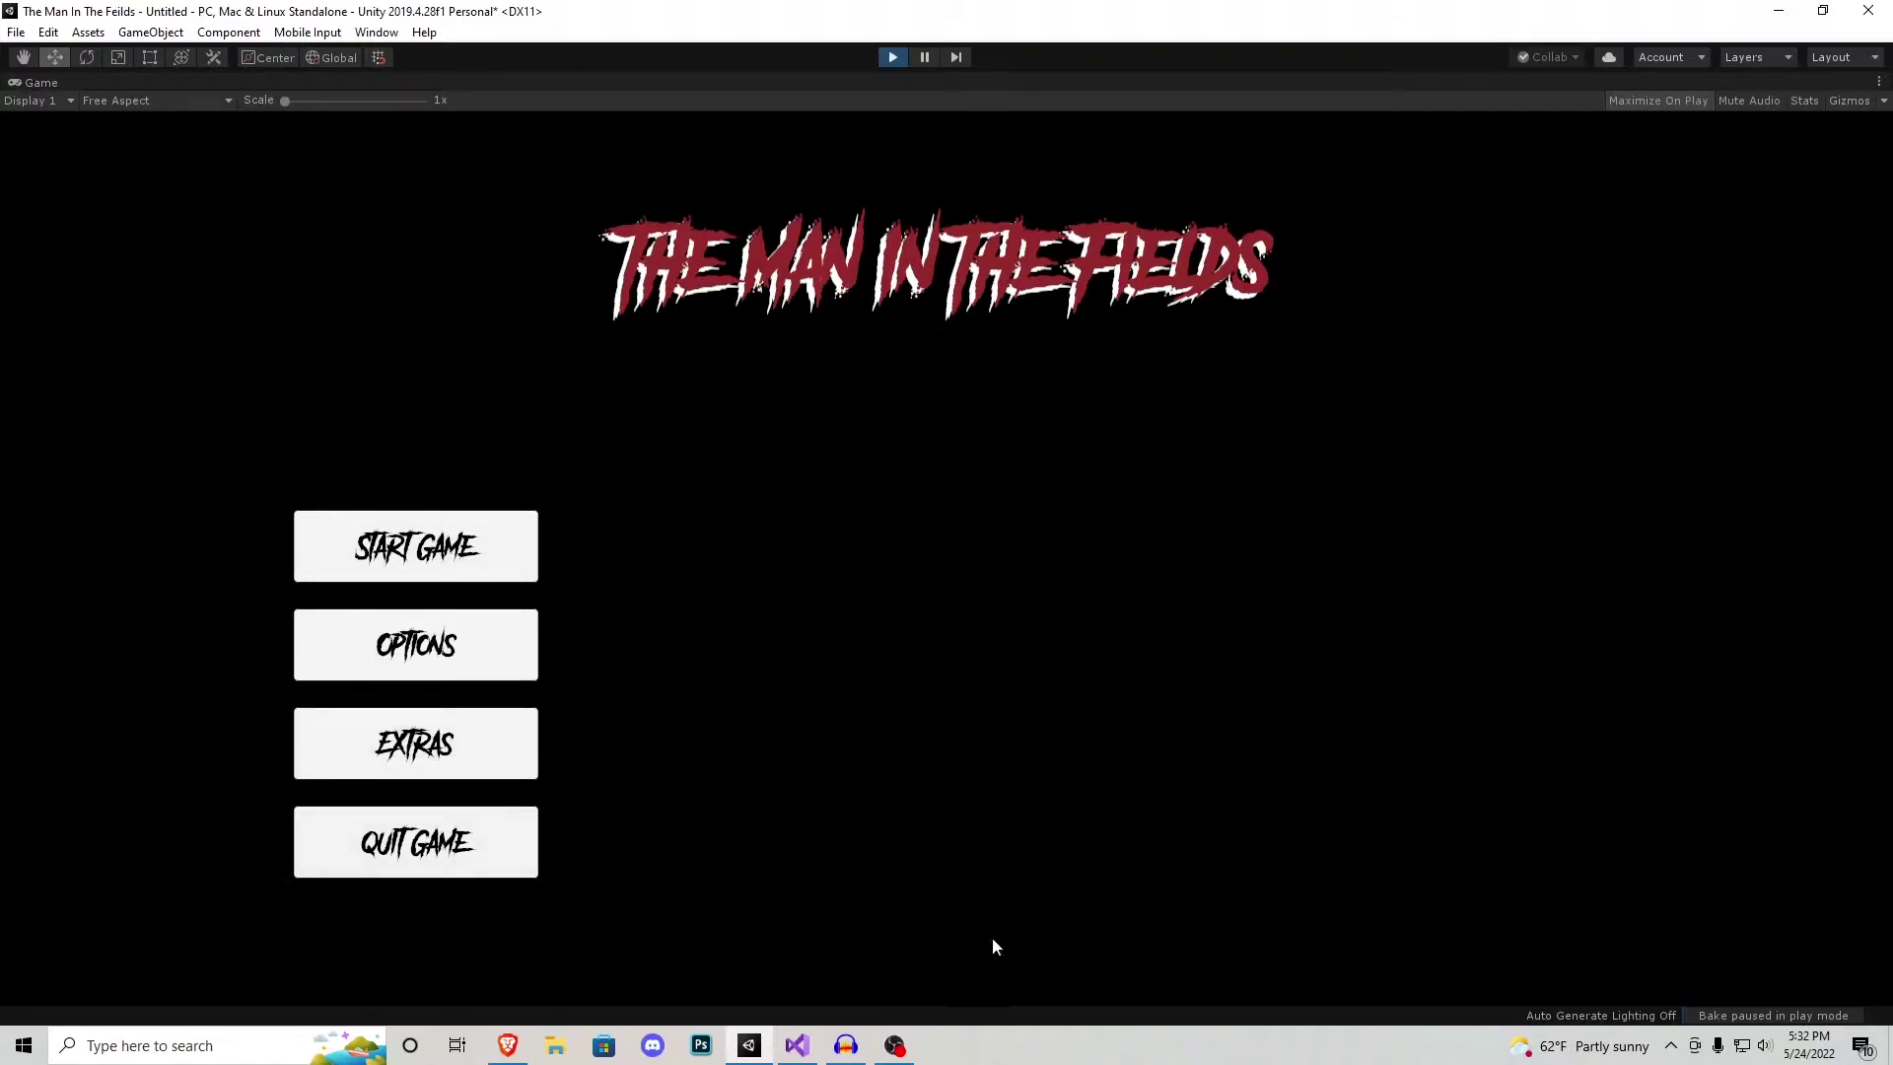
Step: Try the Quit button, then open the Extras screen and return to the main menu
click(487, 832)
key(XF86AudioLowerVolume)
key(XF86AudioLowerVolume)
key(XF86AudioLowerVolume)
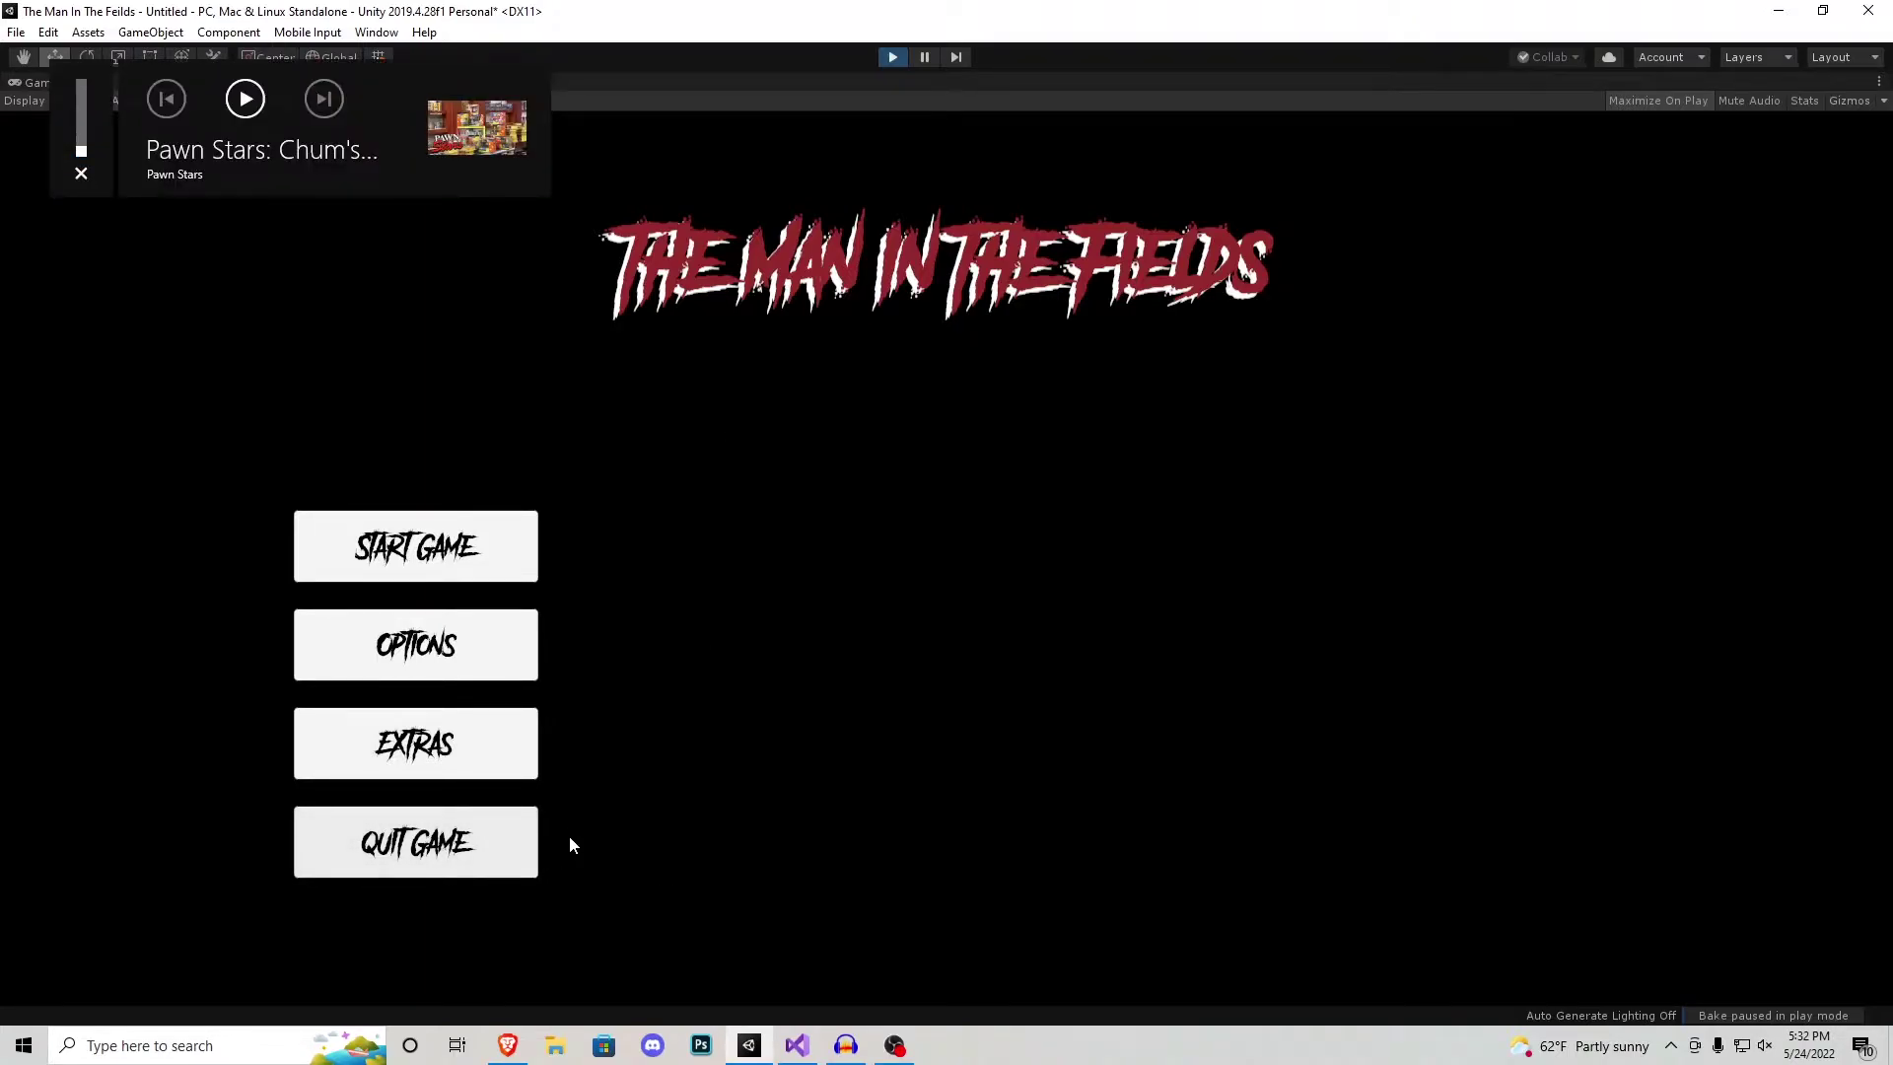
click(488, 840)
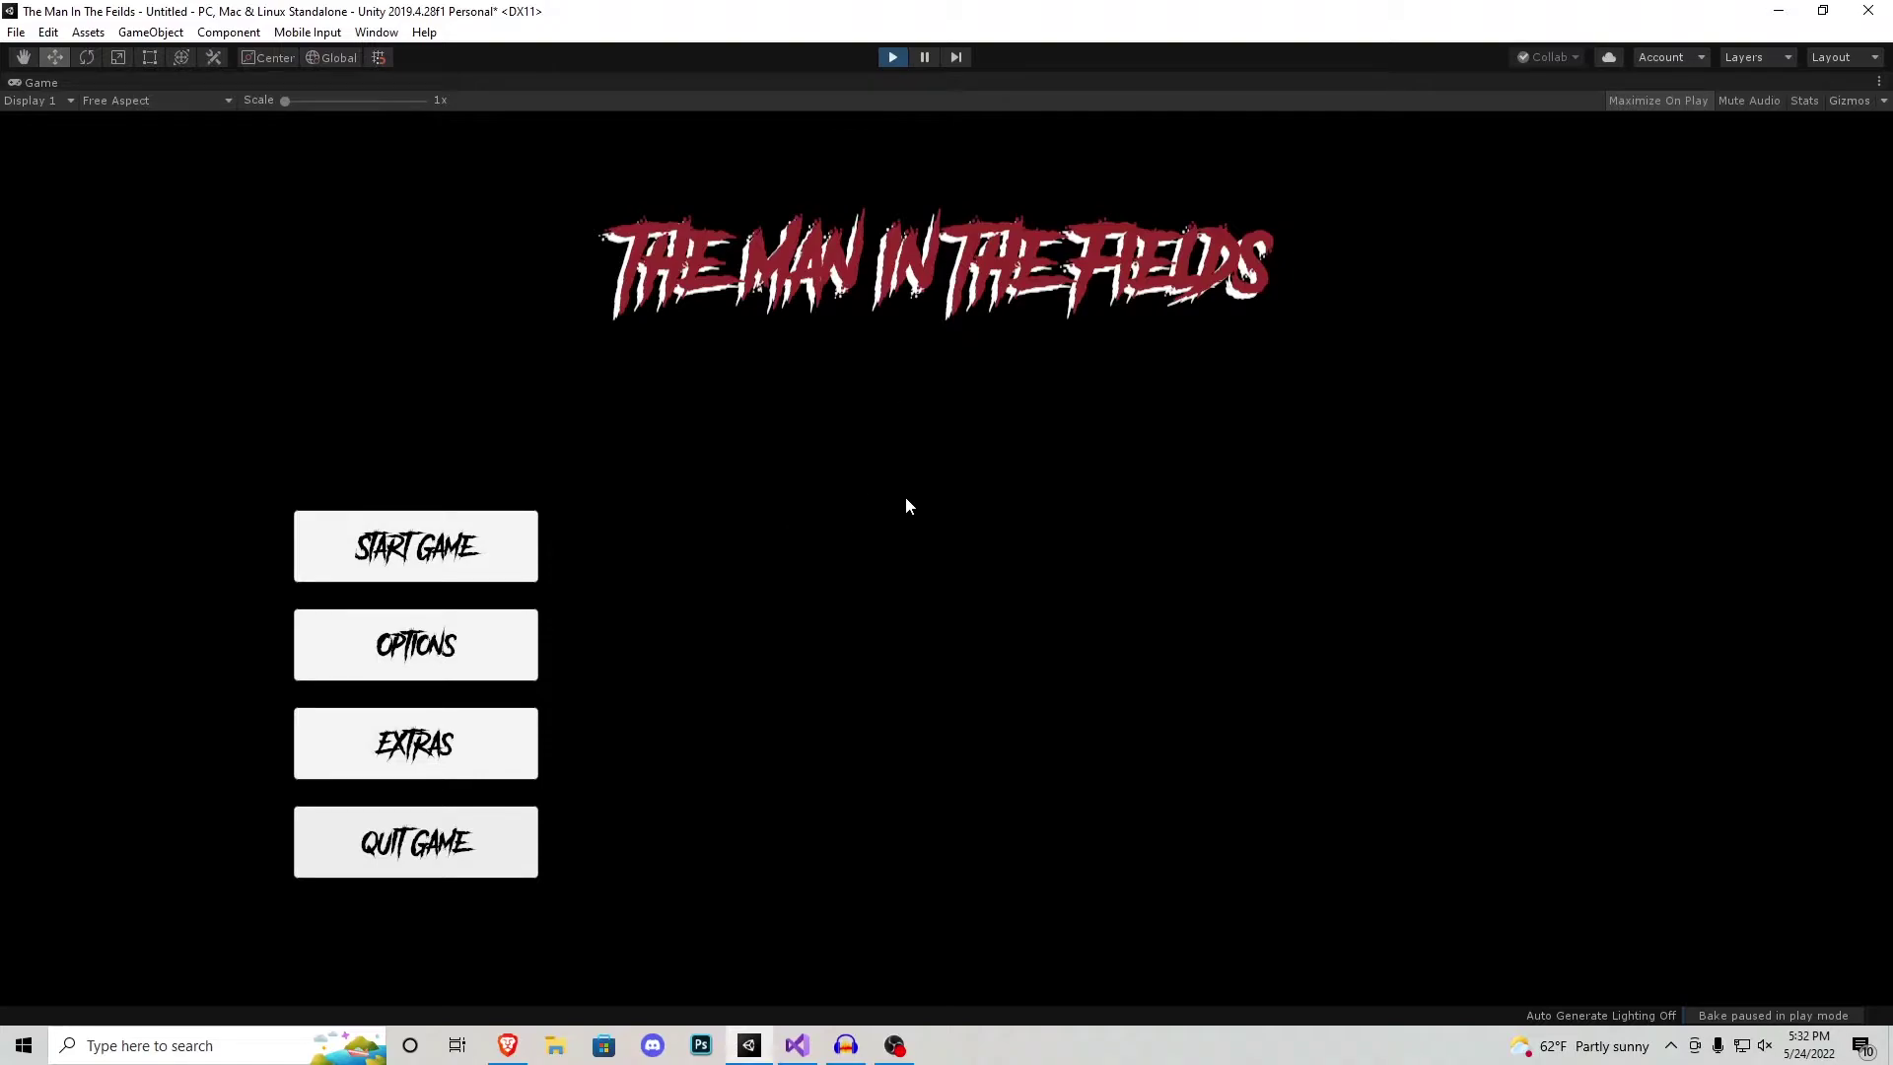
click(461, 747)
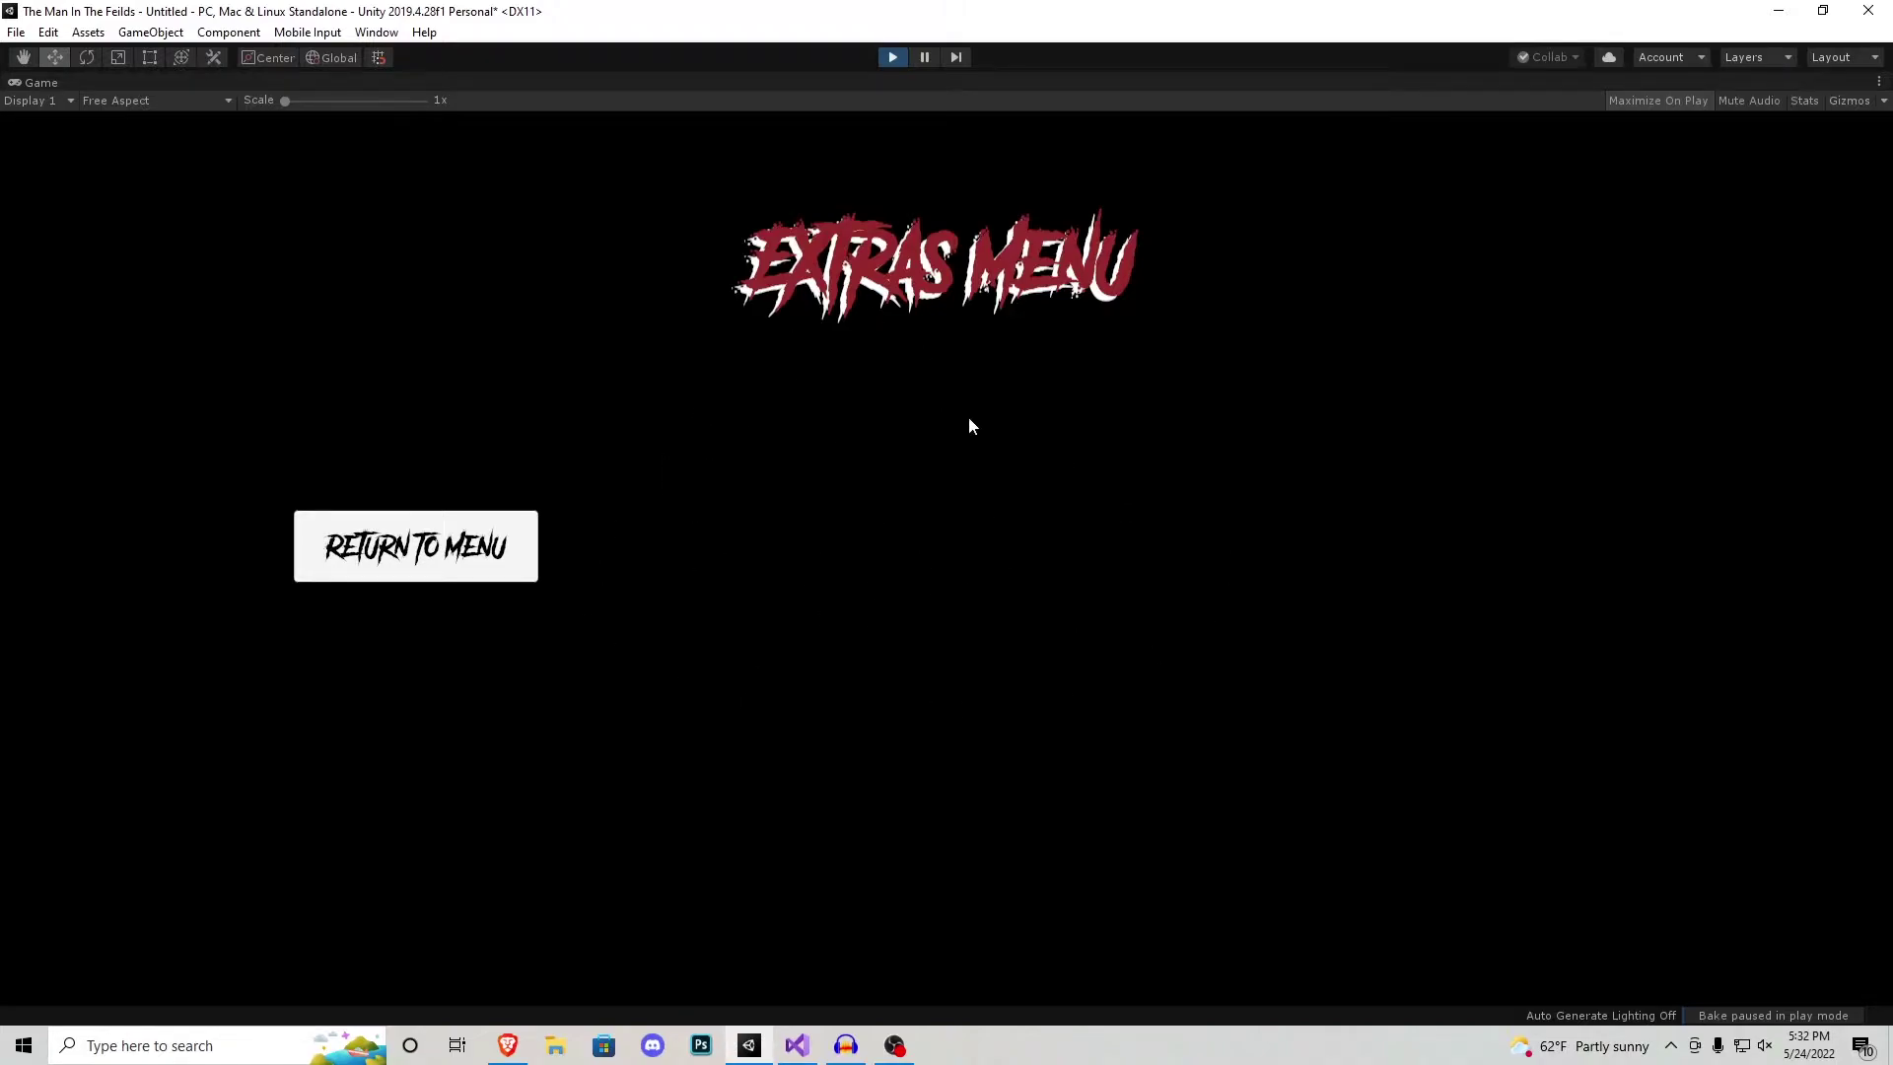
click(353, 543)
Step: In Options, raise Volume, keep Option A, toggle Full Screen, then return and start the game
click(511, 646)
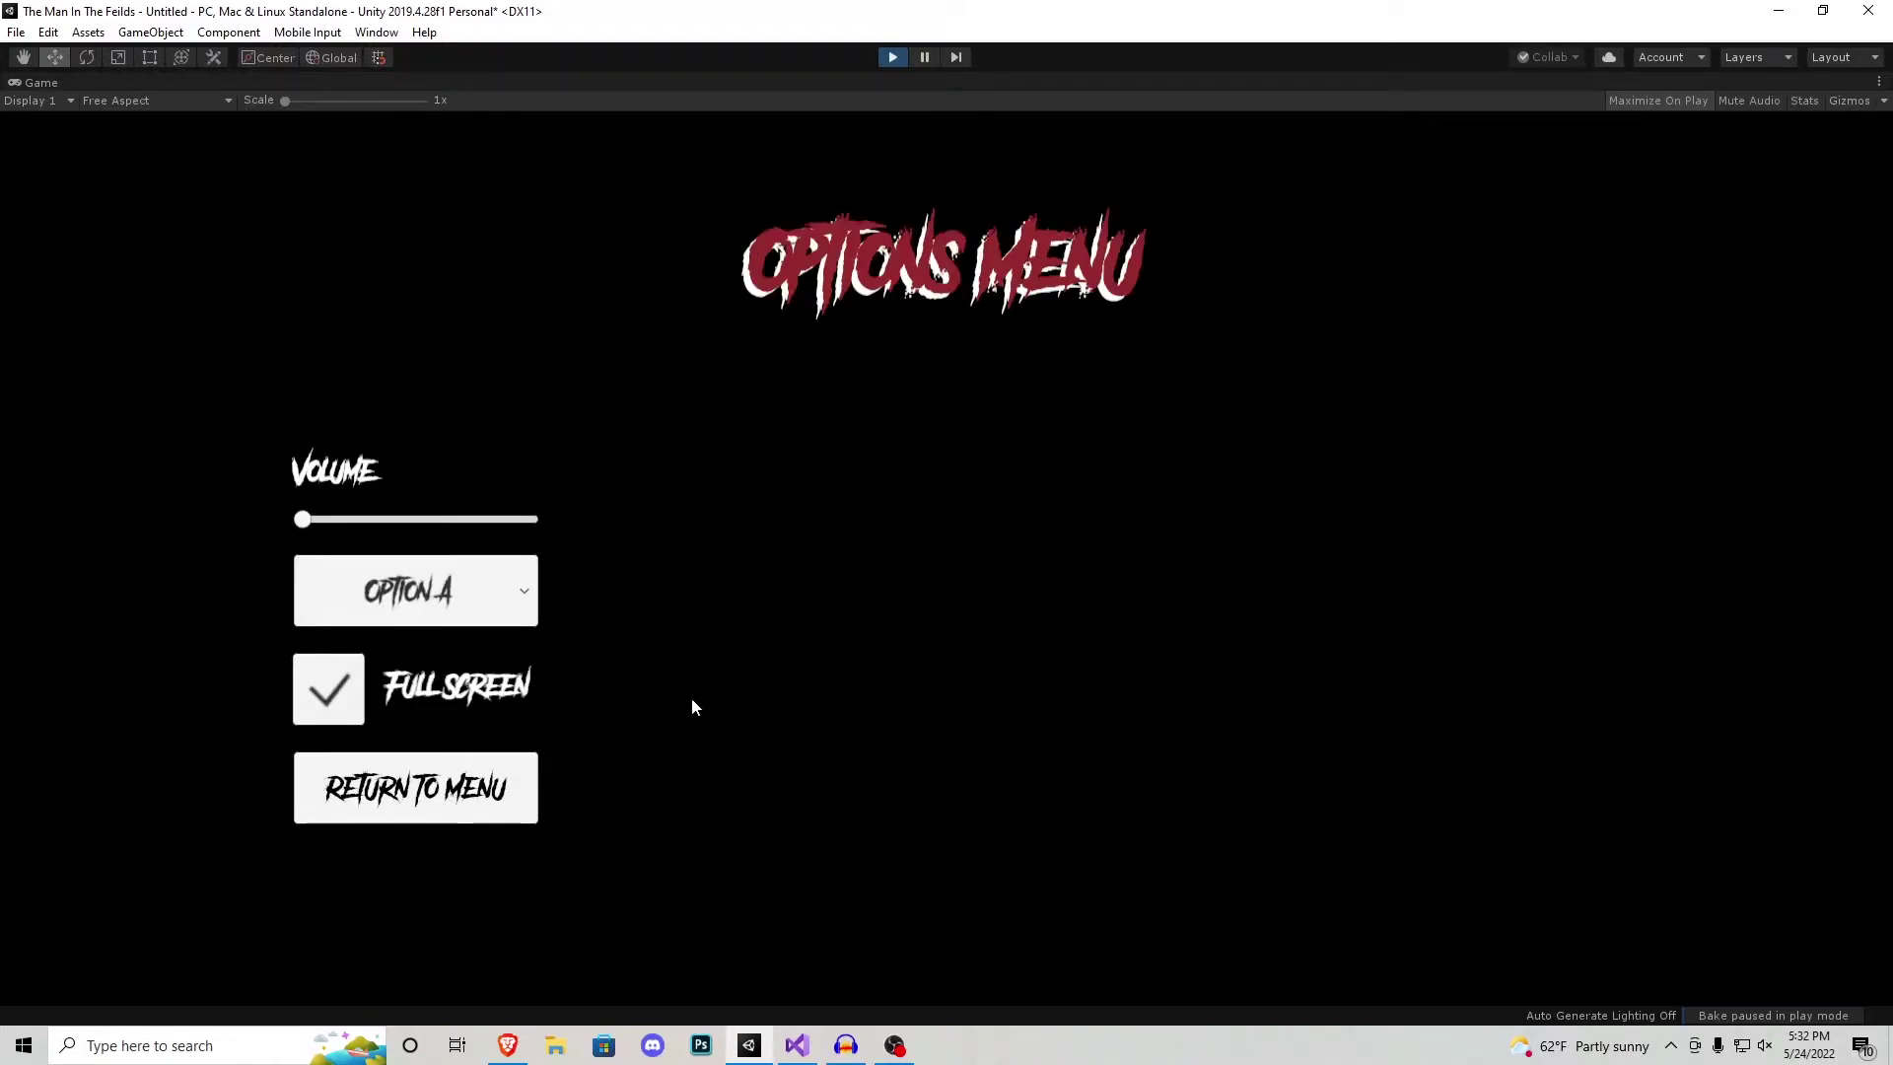
mouse_move(301, 522)
mouse_down()
mouse_move(459, 538)
mouse_move(301, 538)
mouse_up()
click(460, 585)
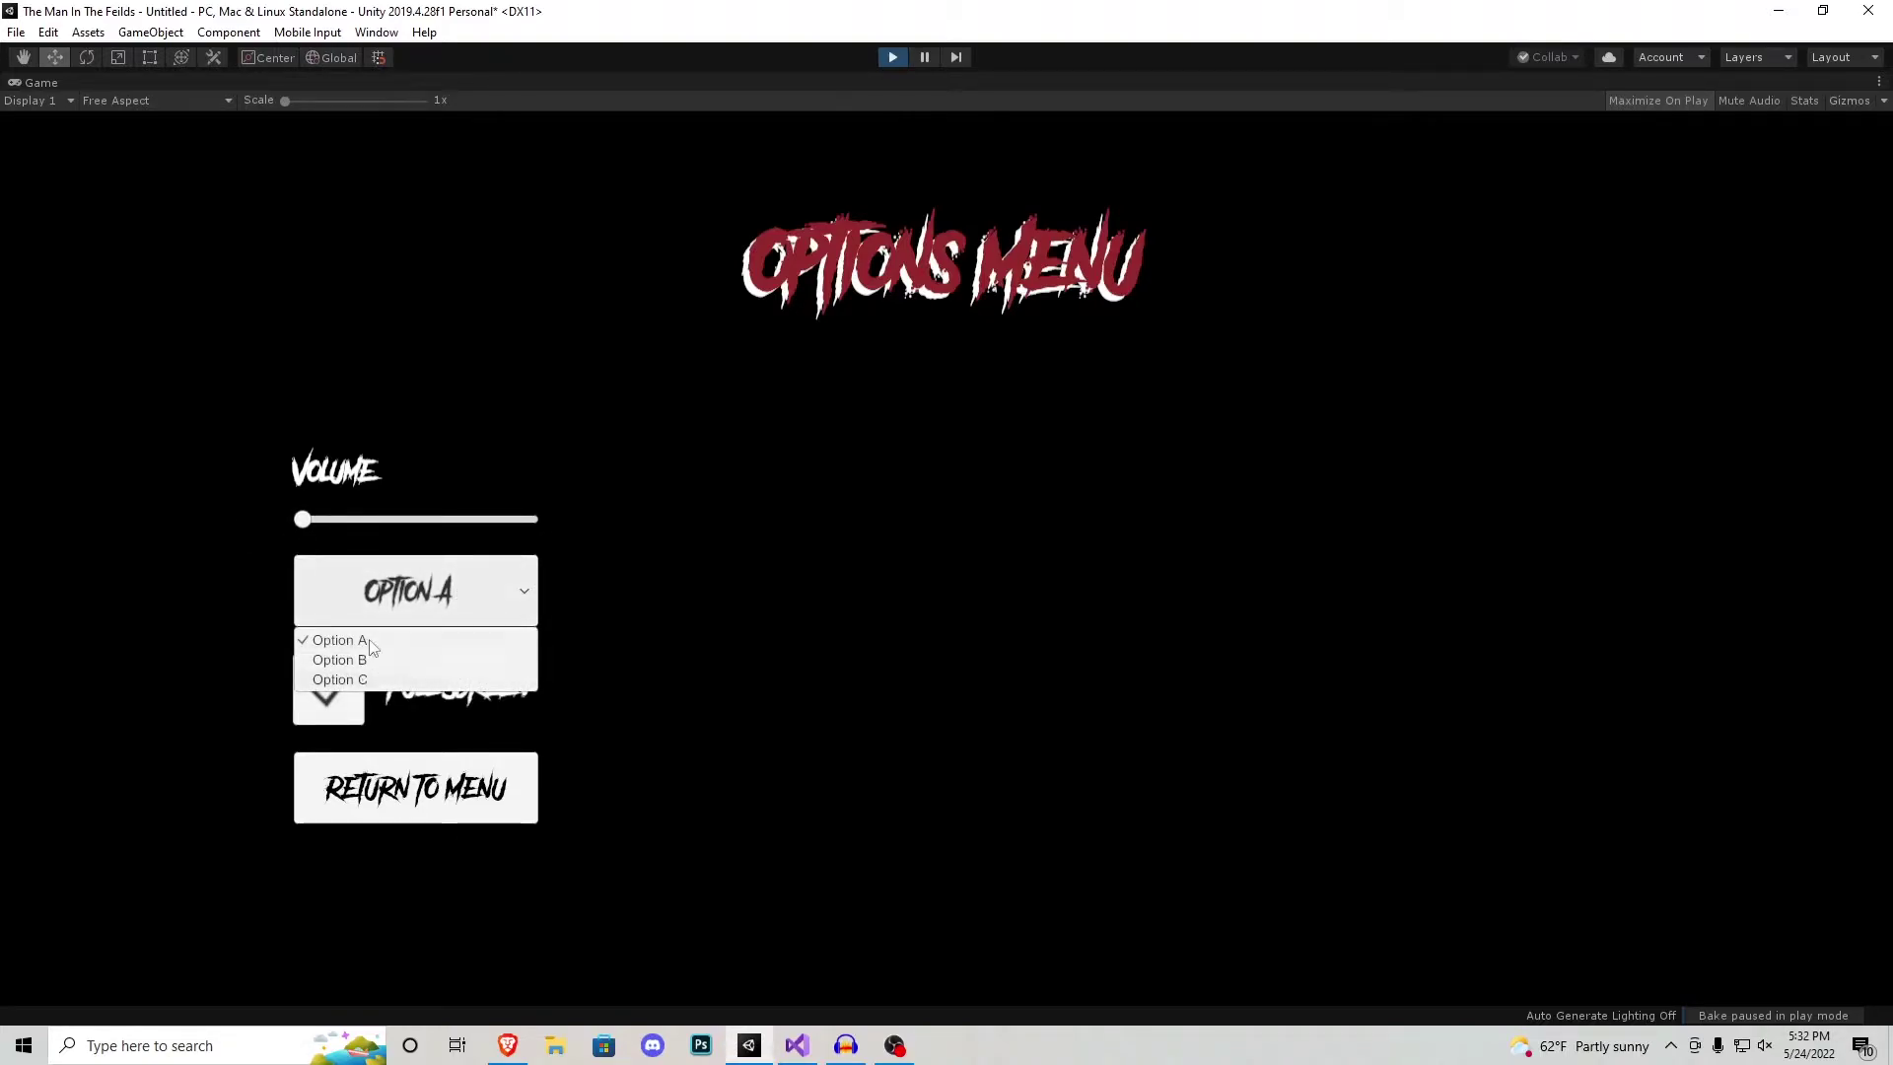
click(511, 608)
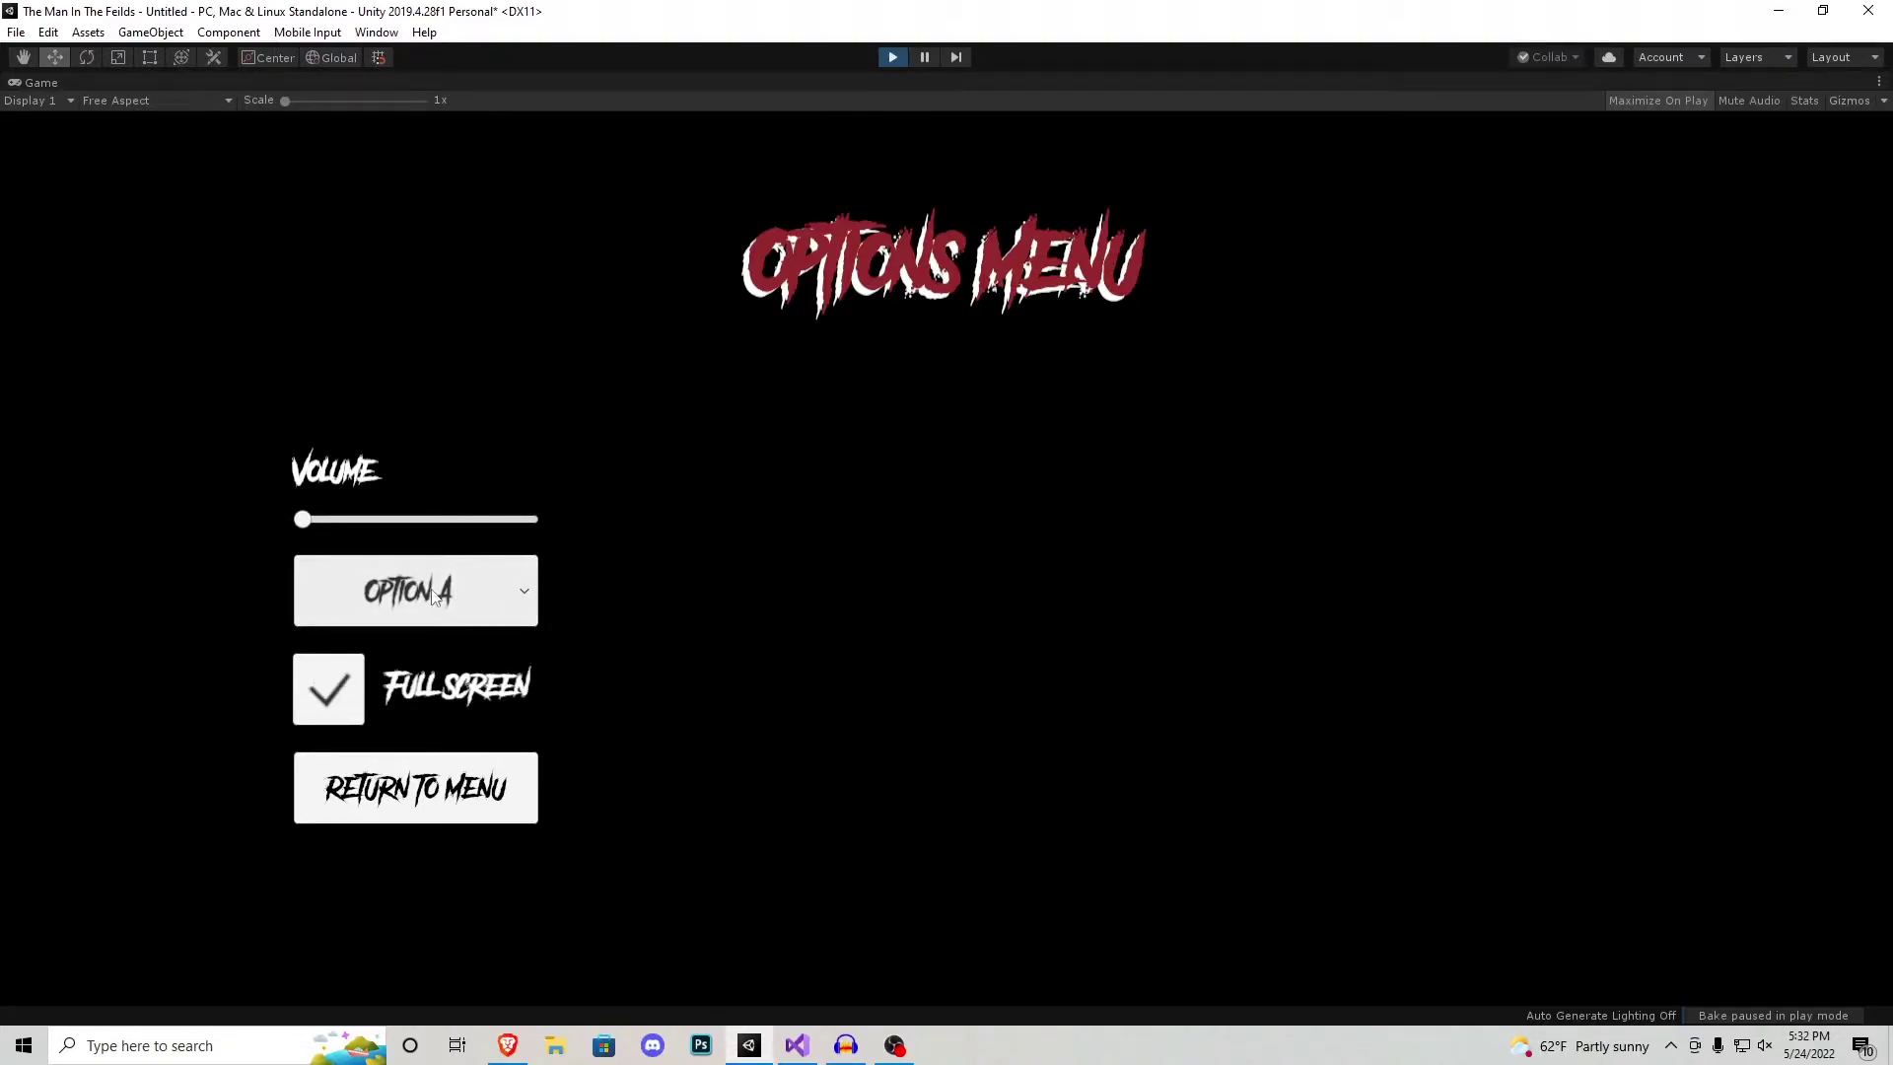
click(329, 695)
click(327, 692)
click(461, 800)
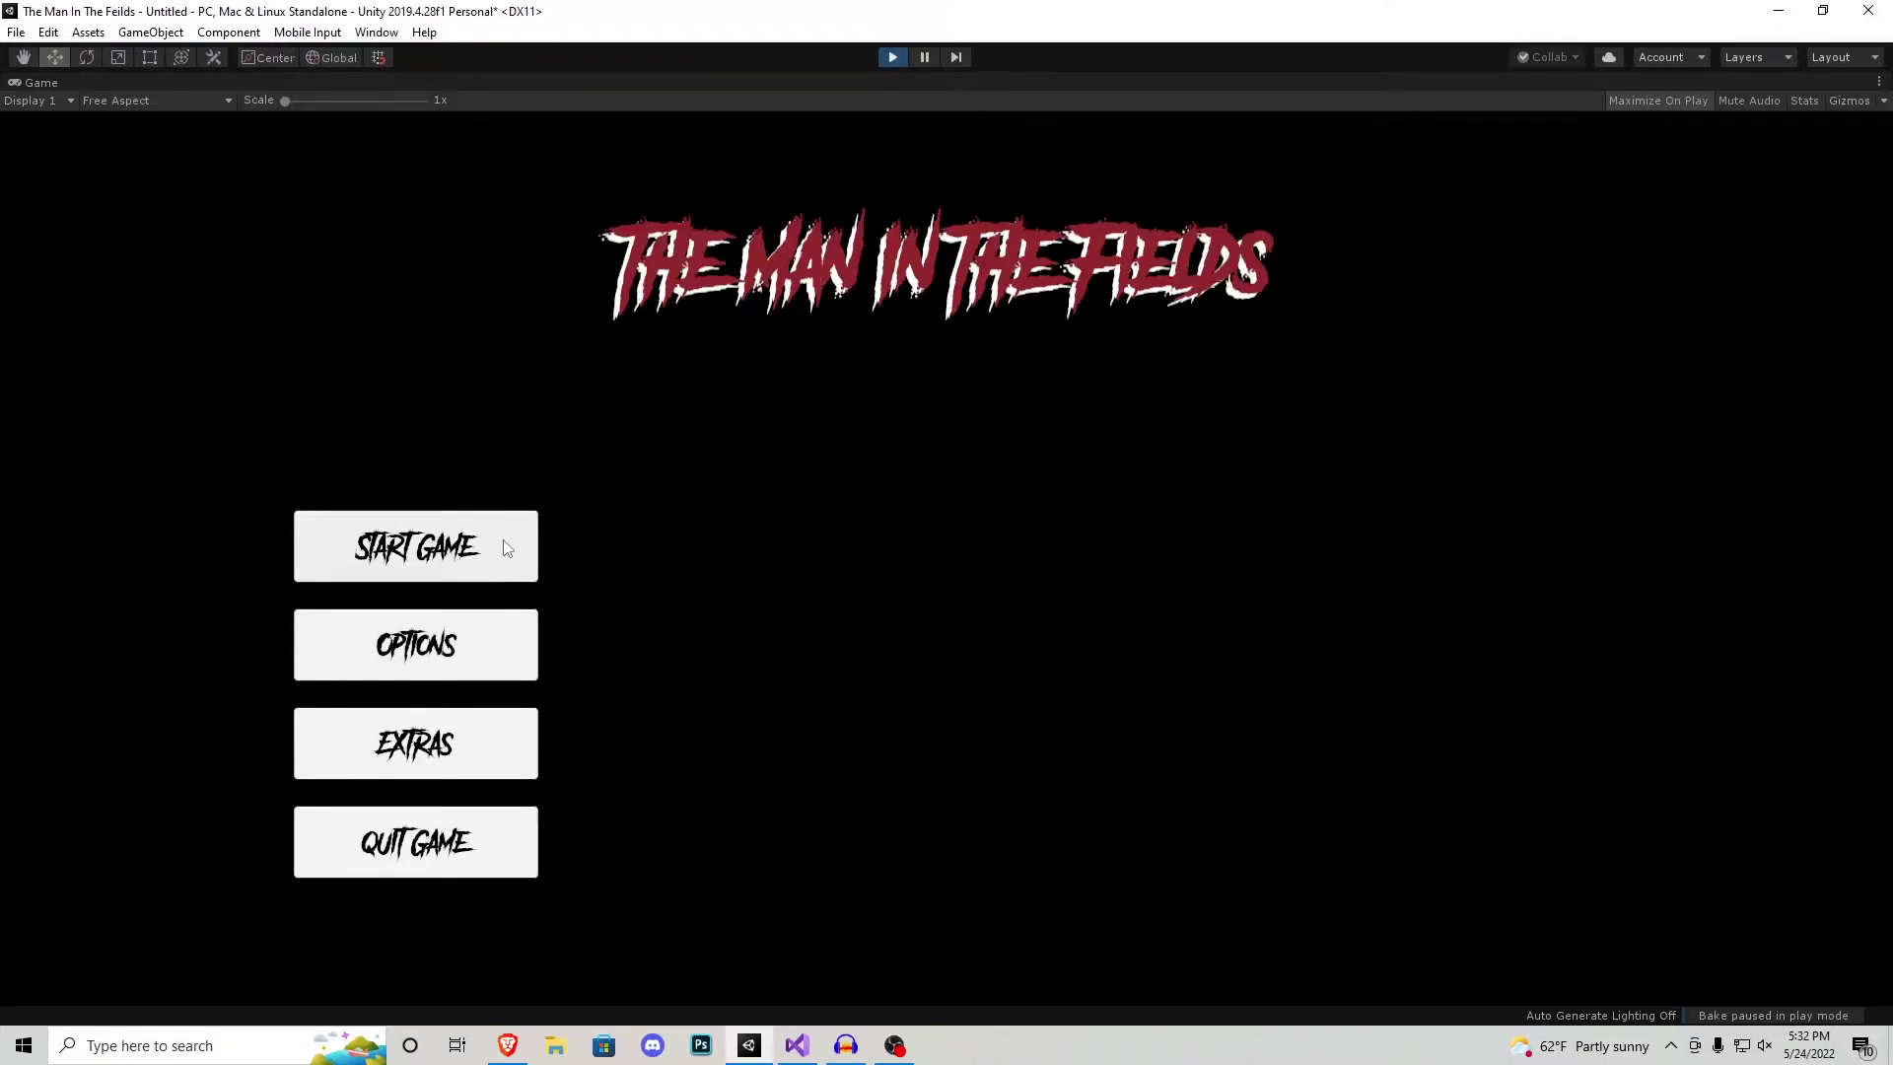
click(429, 555)
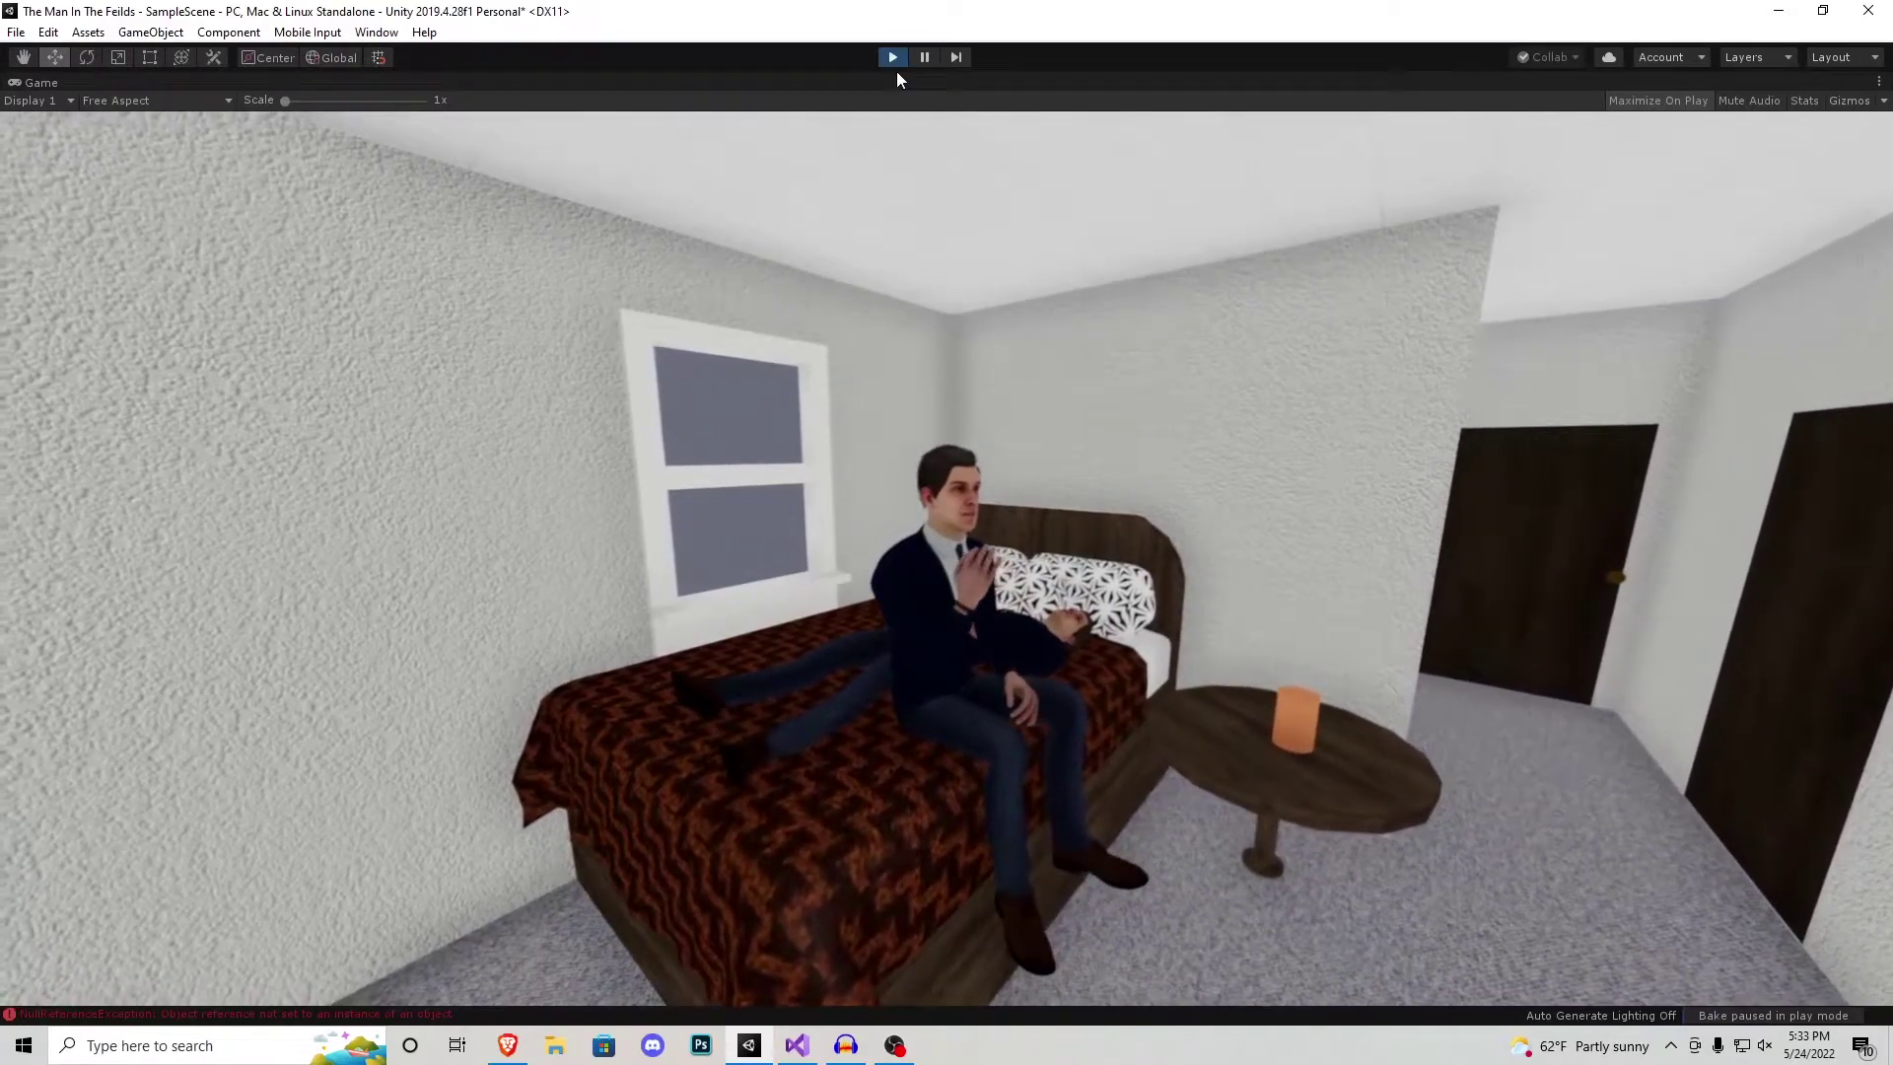
Step: Stop play mode and start a new scene, saving the current one as MainMenu
click(892, 58)
click(16, 31)
click(40, 55)
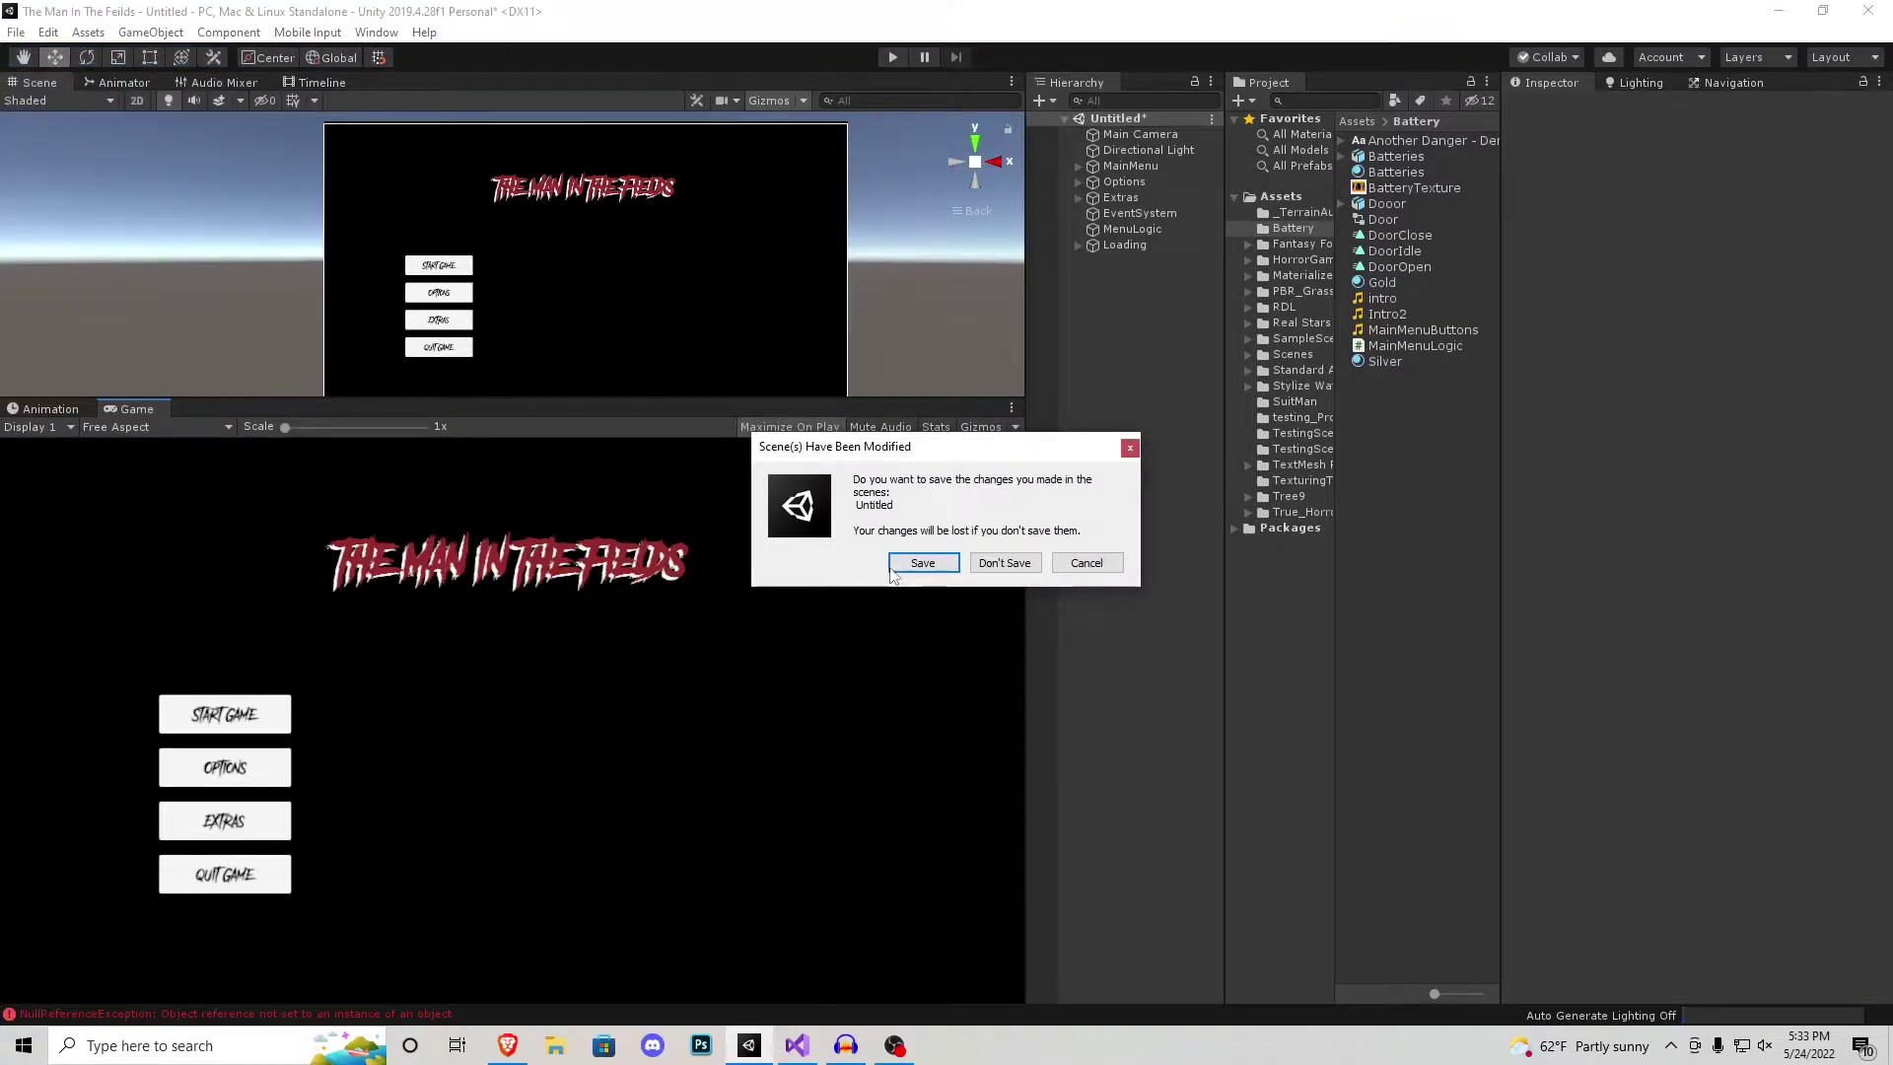
click(922, 563)
text(M)
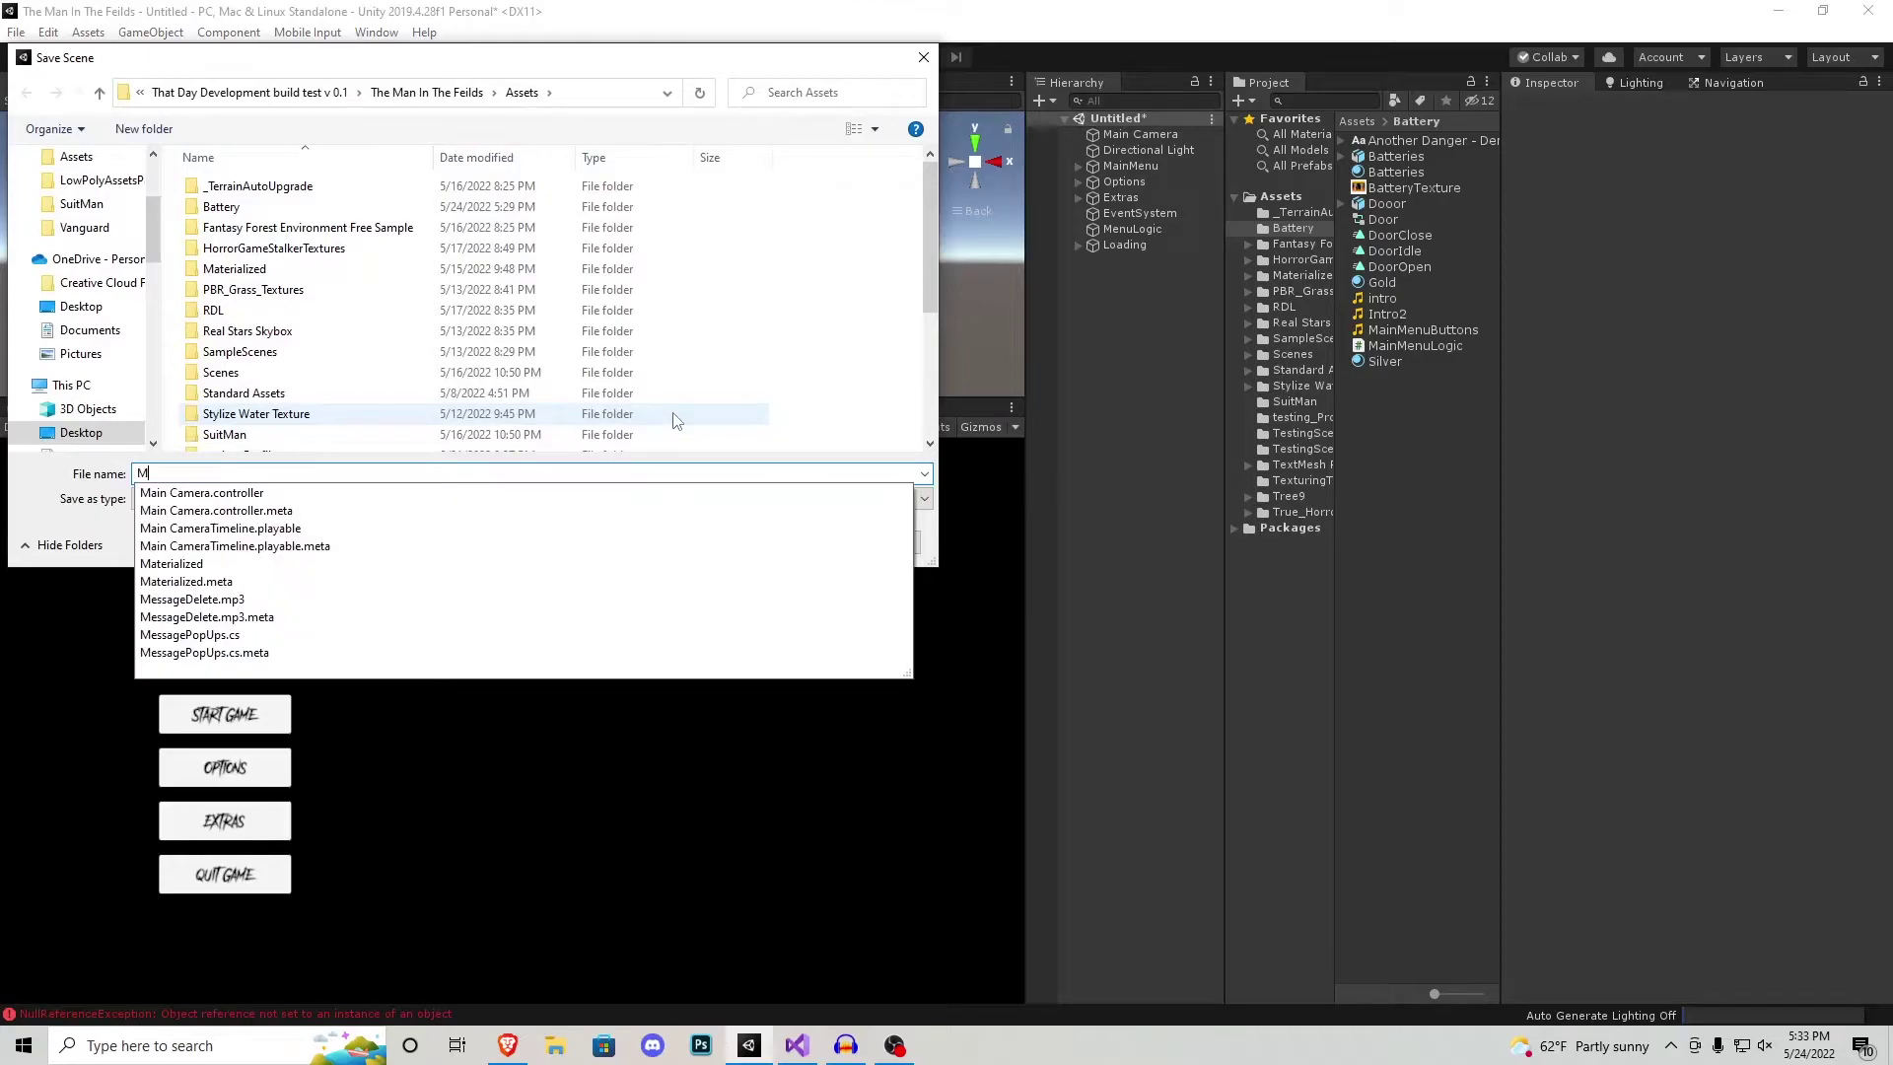
text(ainMenu)
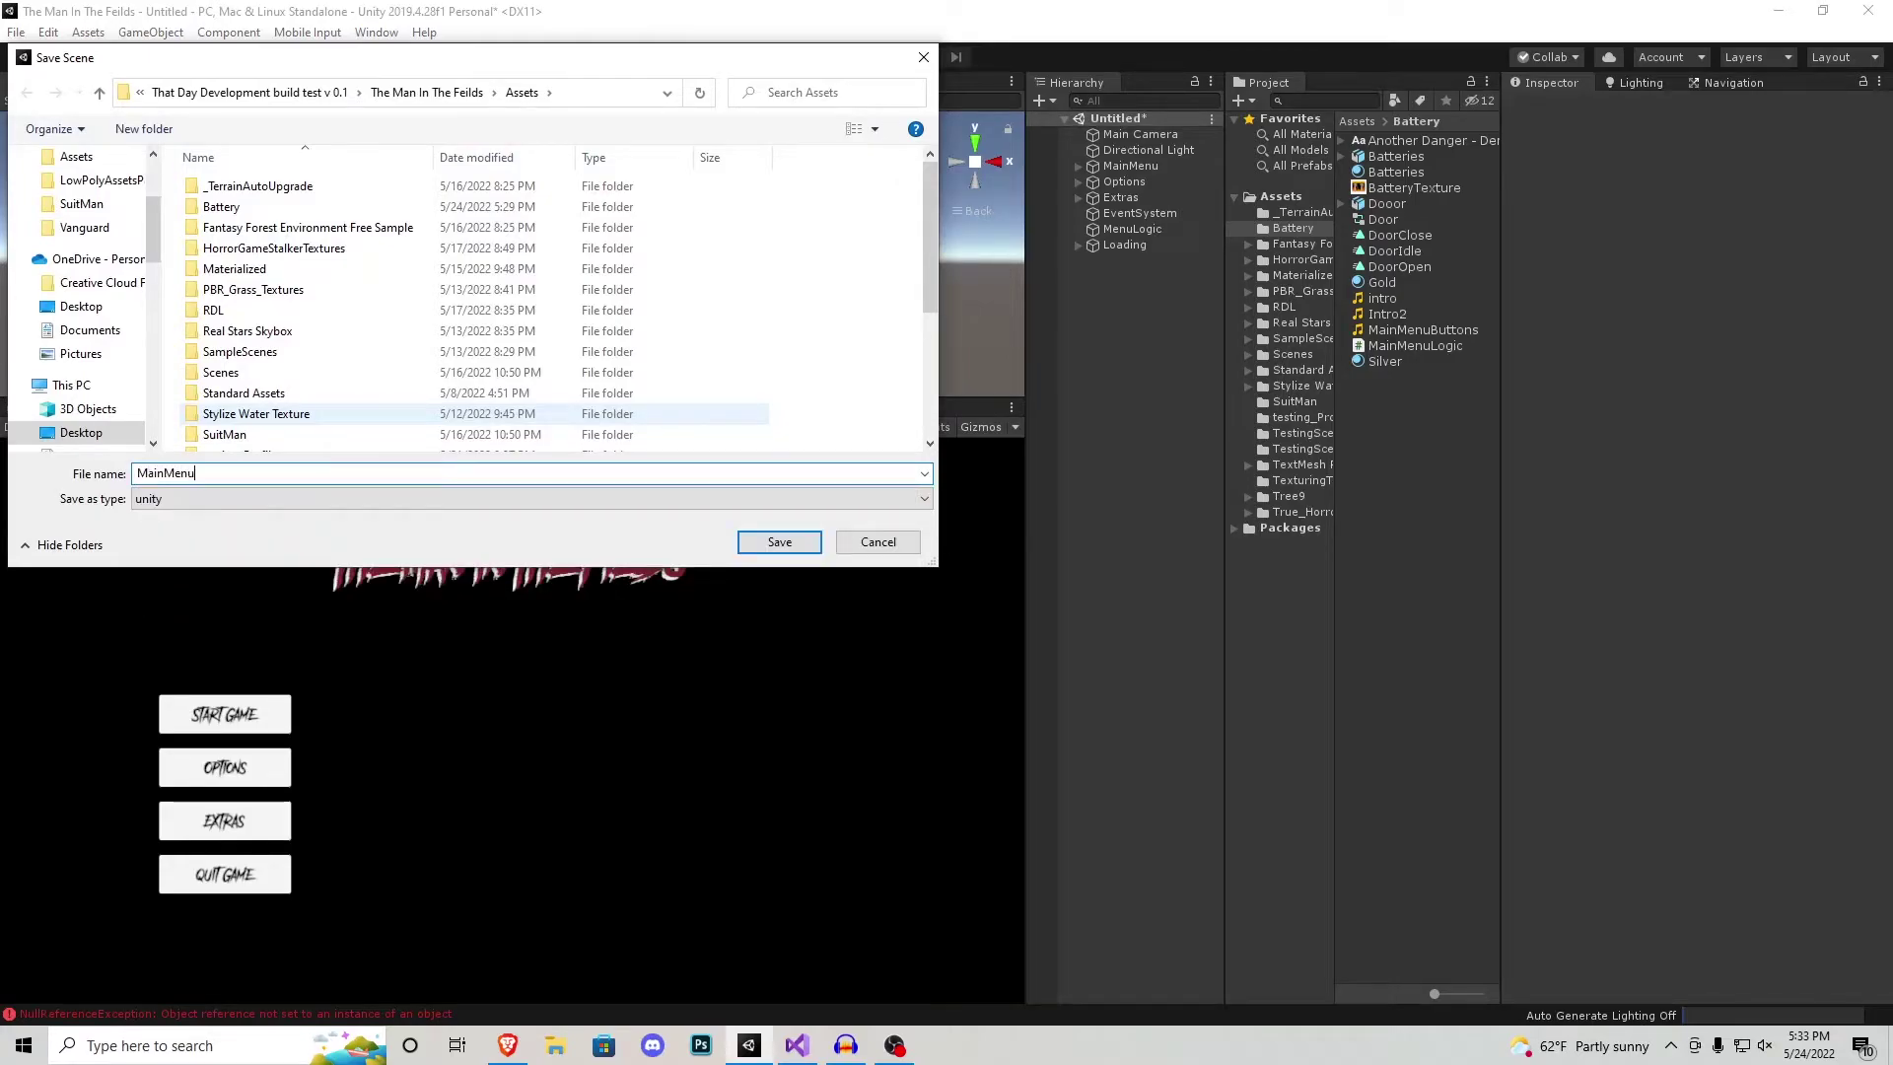
key(Return)
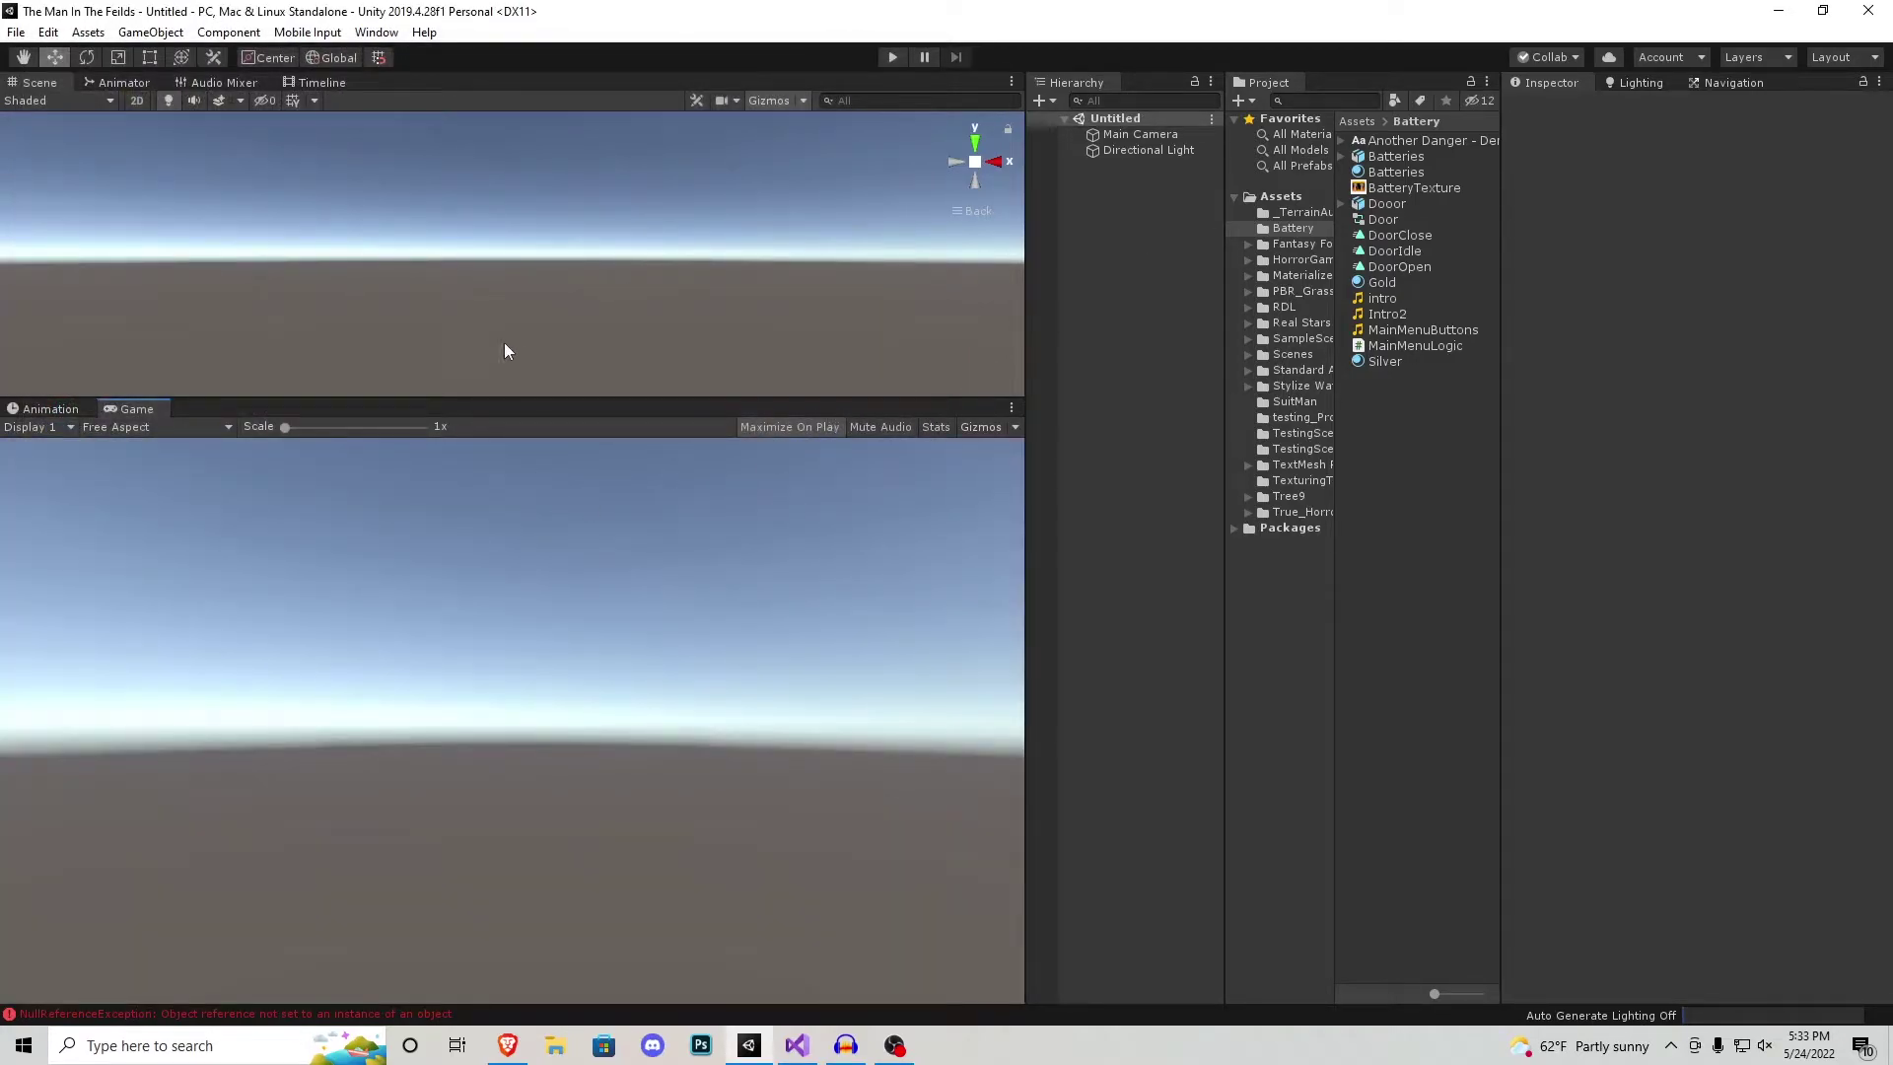
Step: Add an empty GameObject named MainMenu to the new scene
right_click(1102, 259)
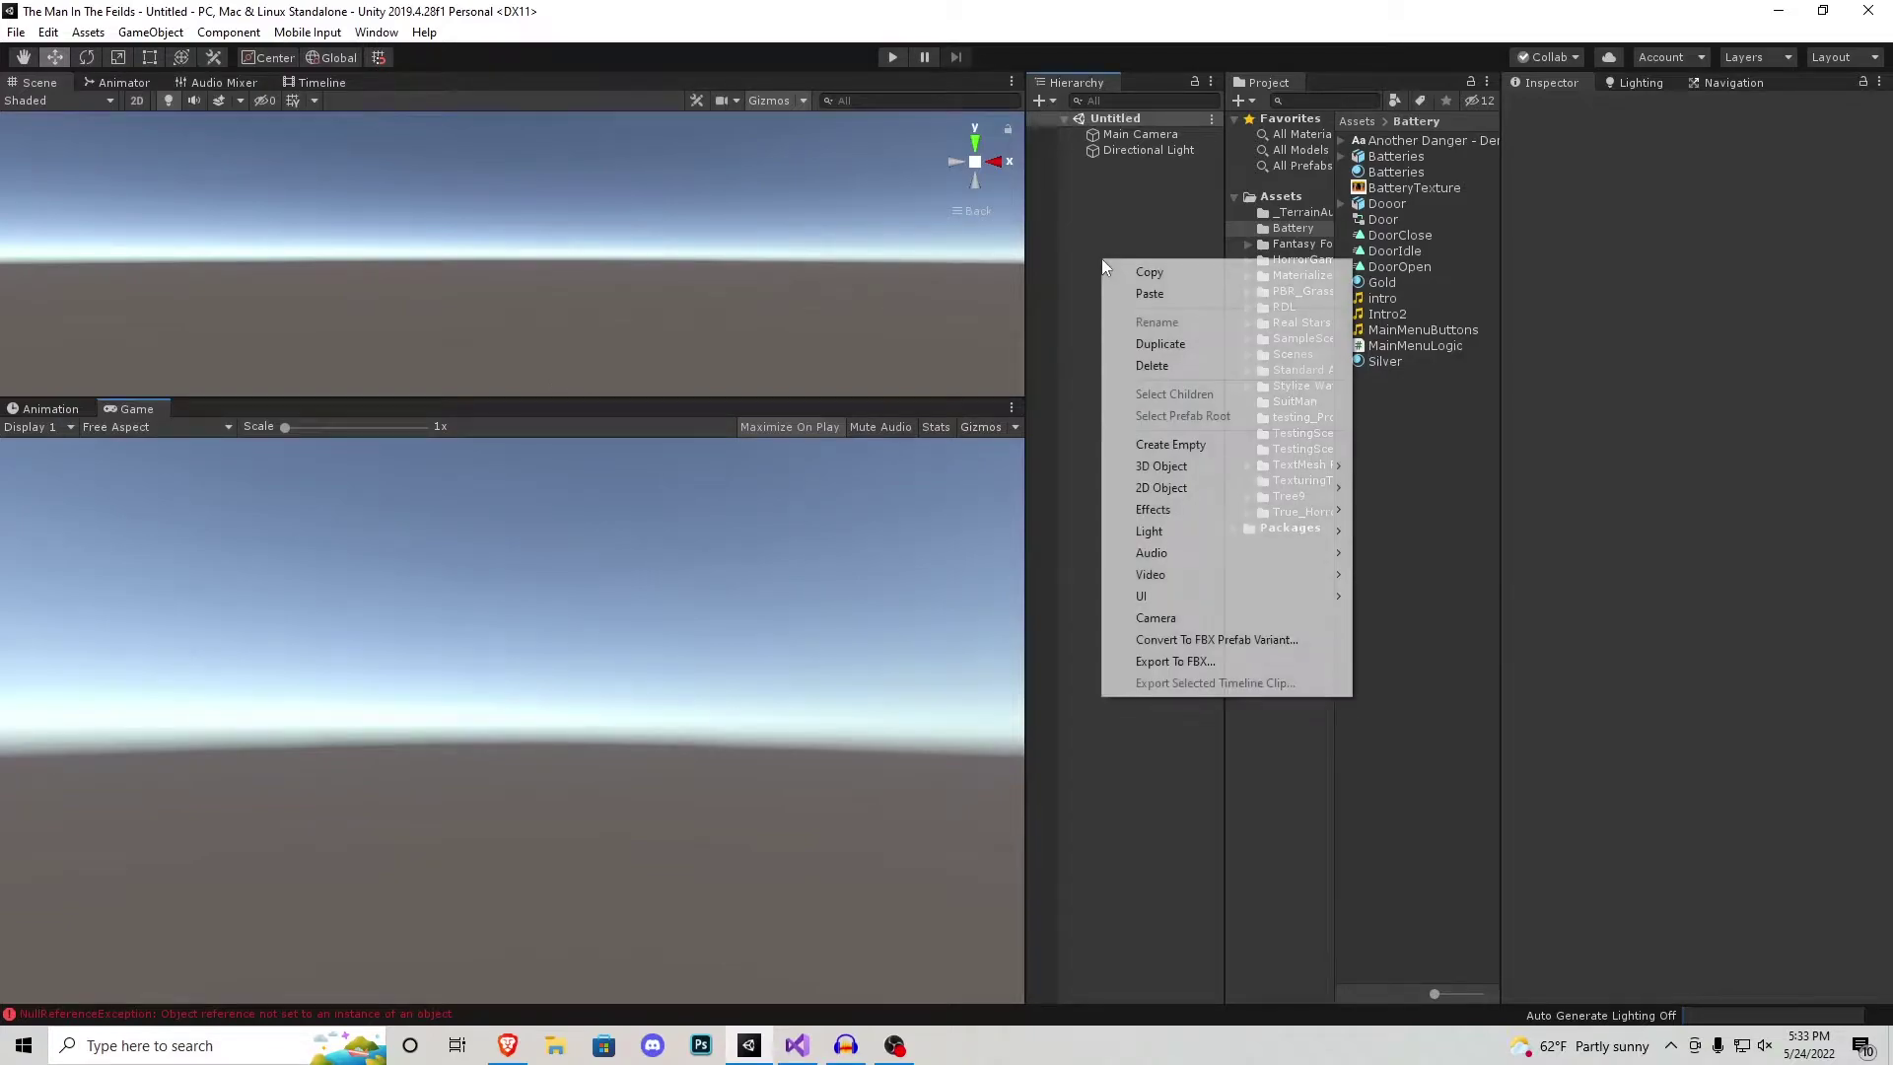
click(1221, 449)
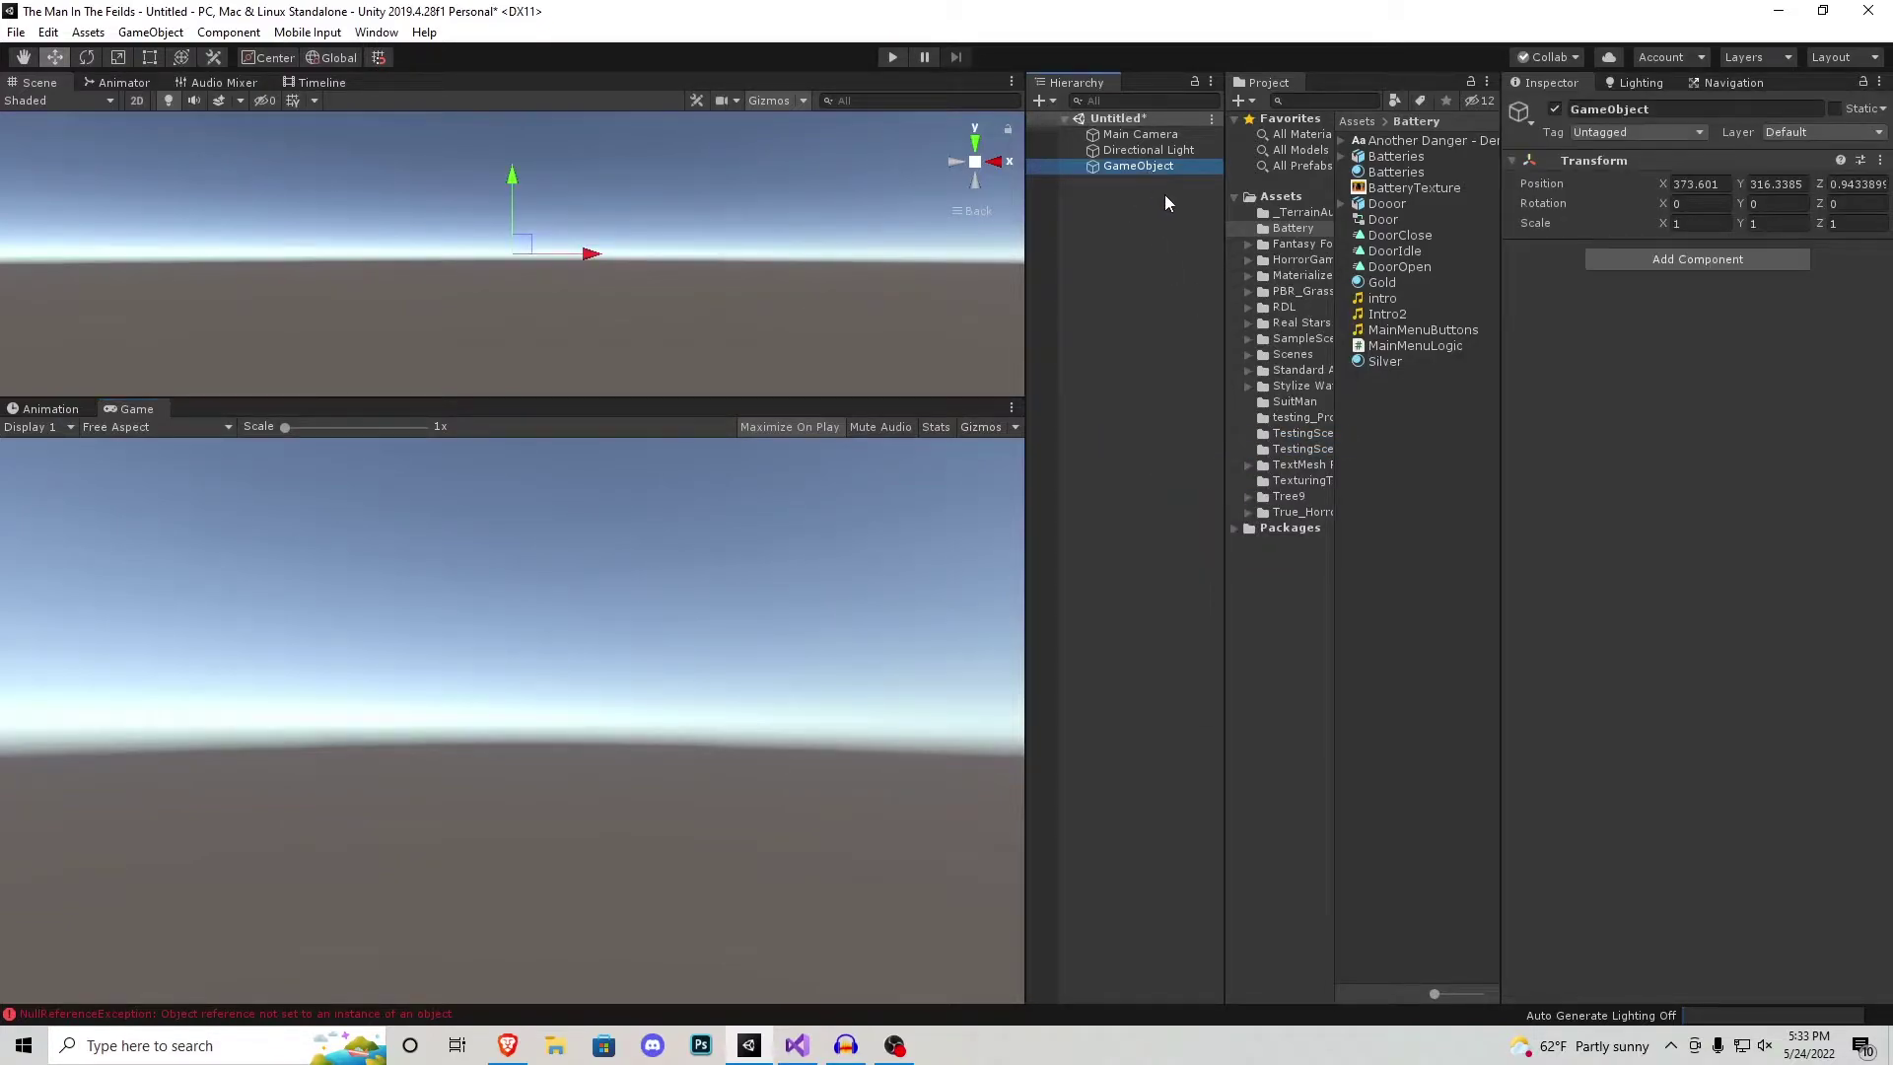
text(MainMenu)
key(Return)
Step: Add a UI Canvas named MainMenuCanvas under MainMenu, with a Raw Image inside it
right_click(1140, 168)
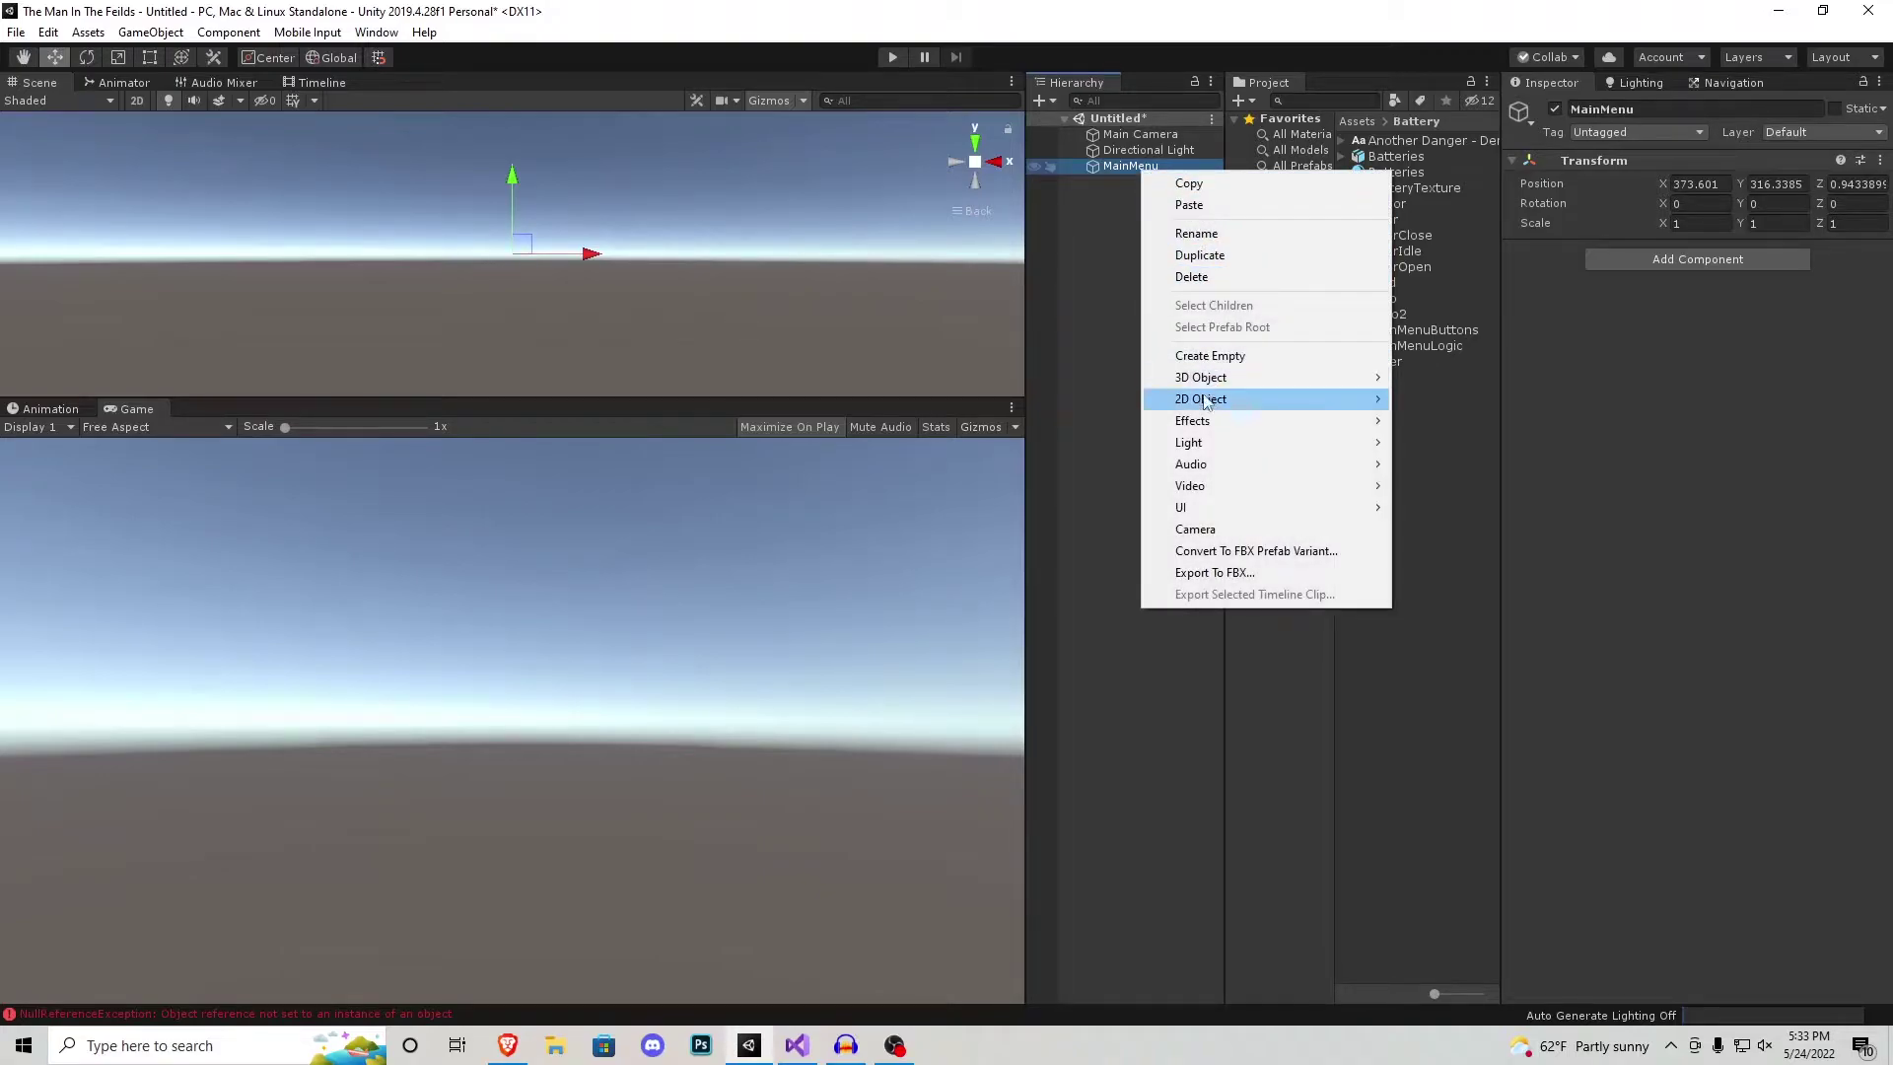
mouse_move(1250, 508)
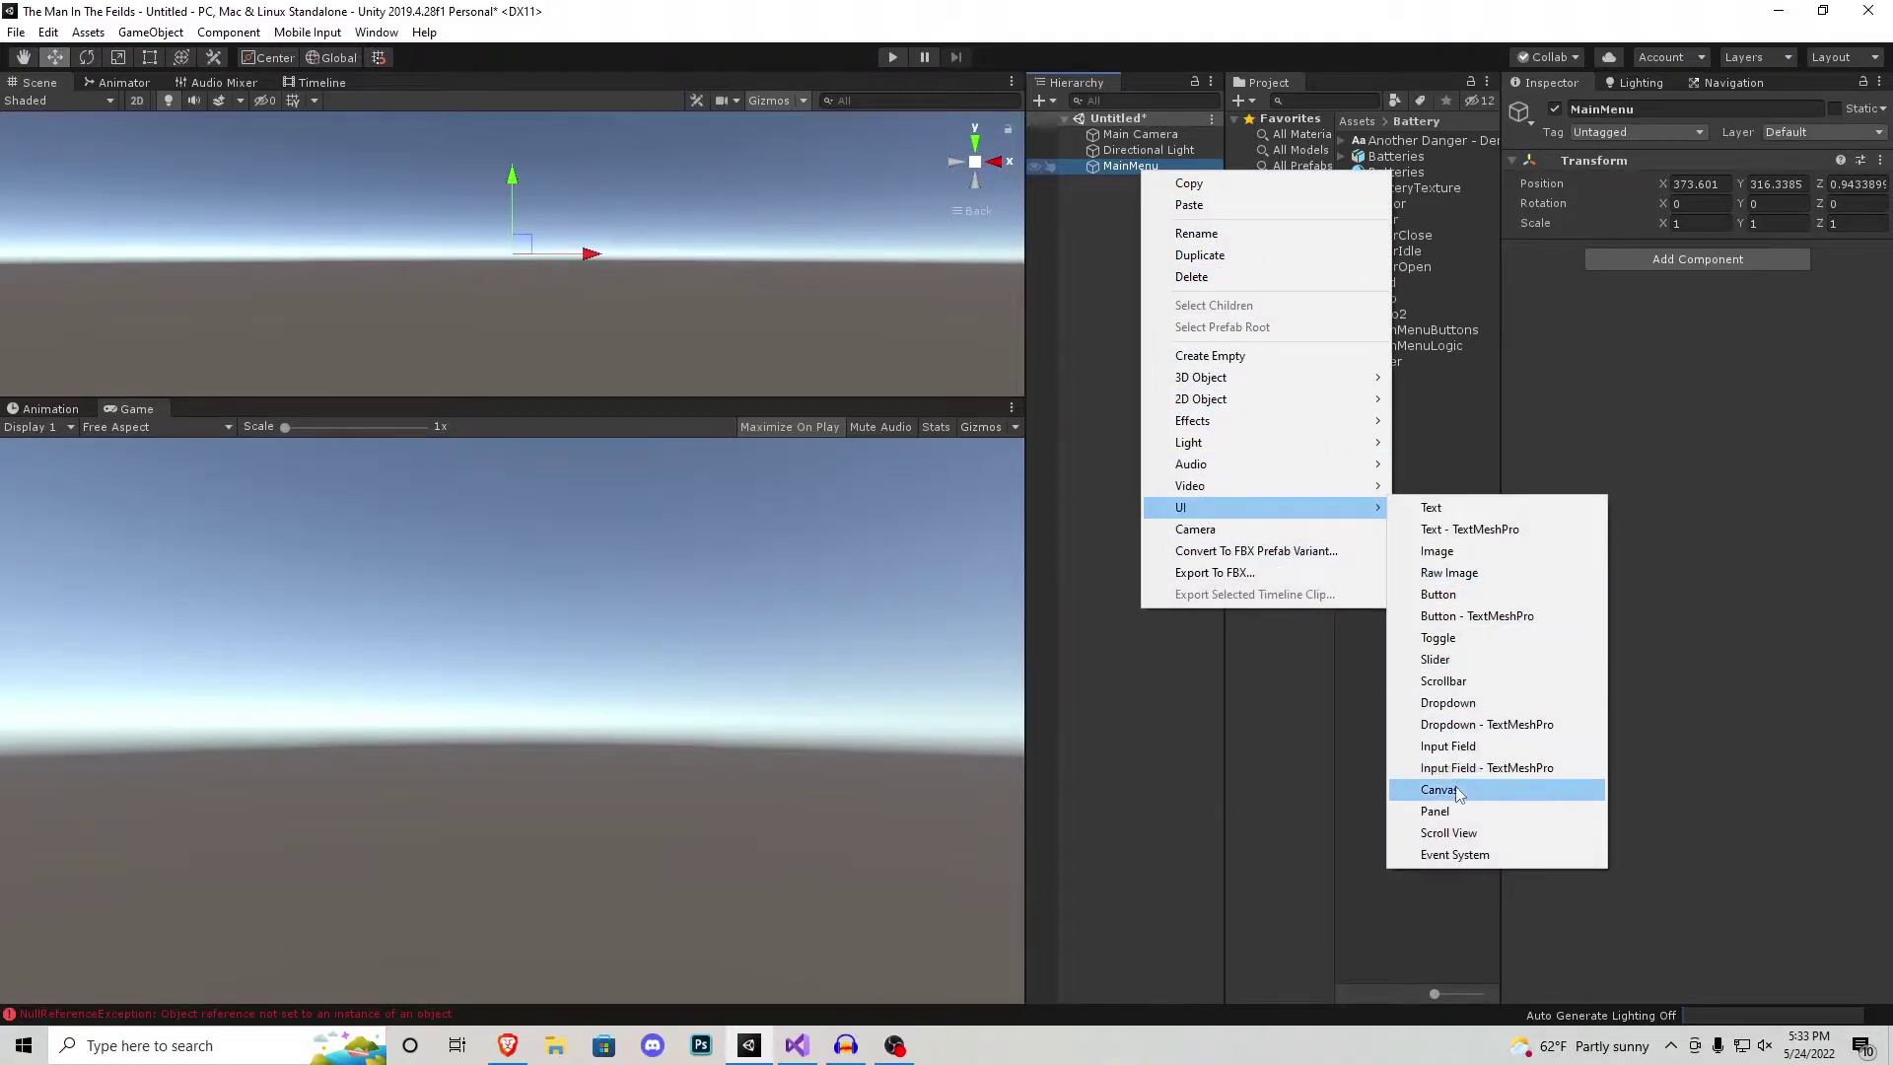
click(1438, 789)
text(Mai)
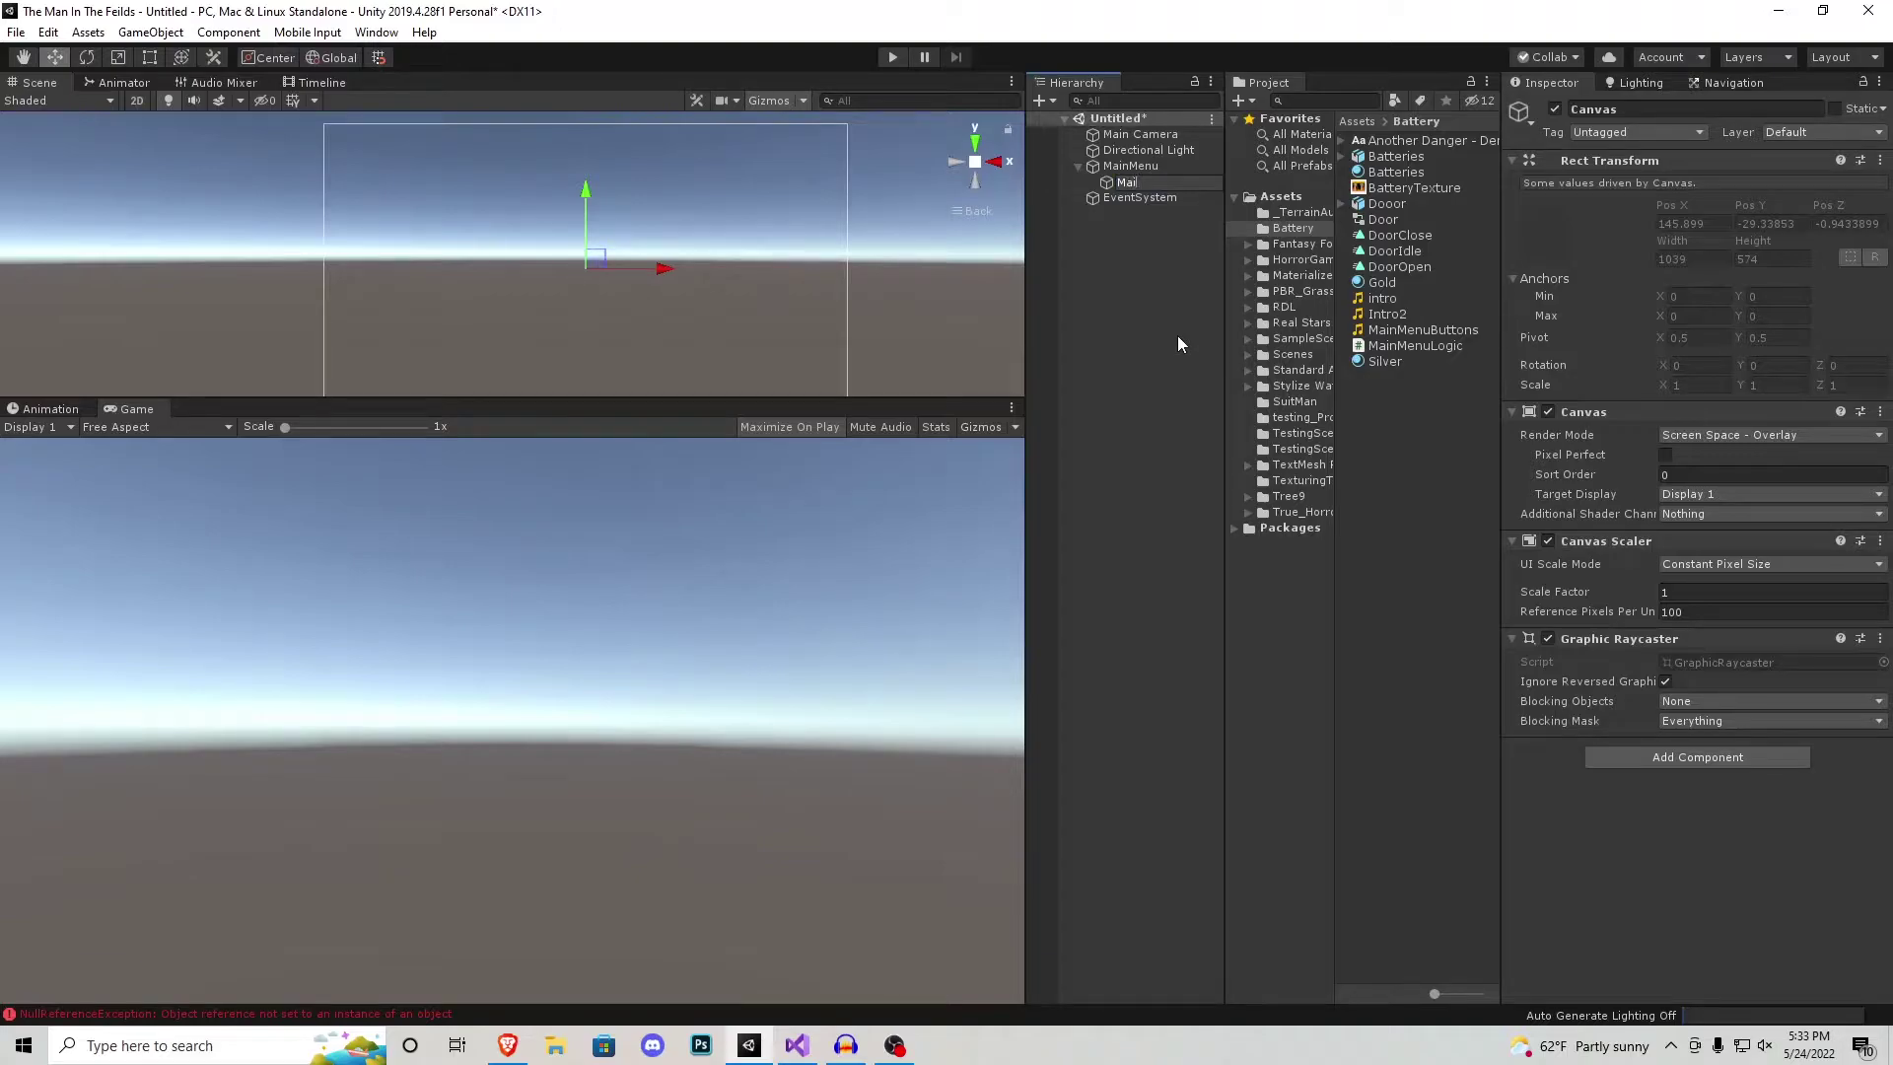
text(nMenuCanvas)
key(Return)
right_click(1147, 181)
mouse_move(1250, 519)
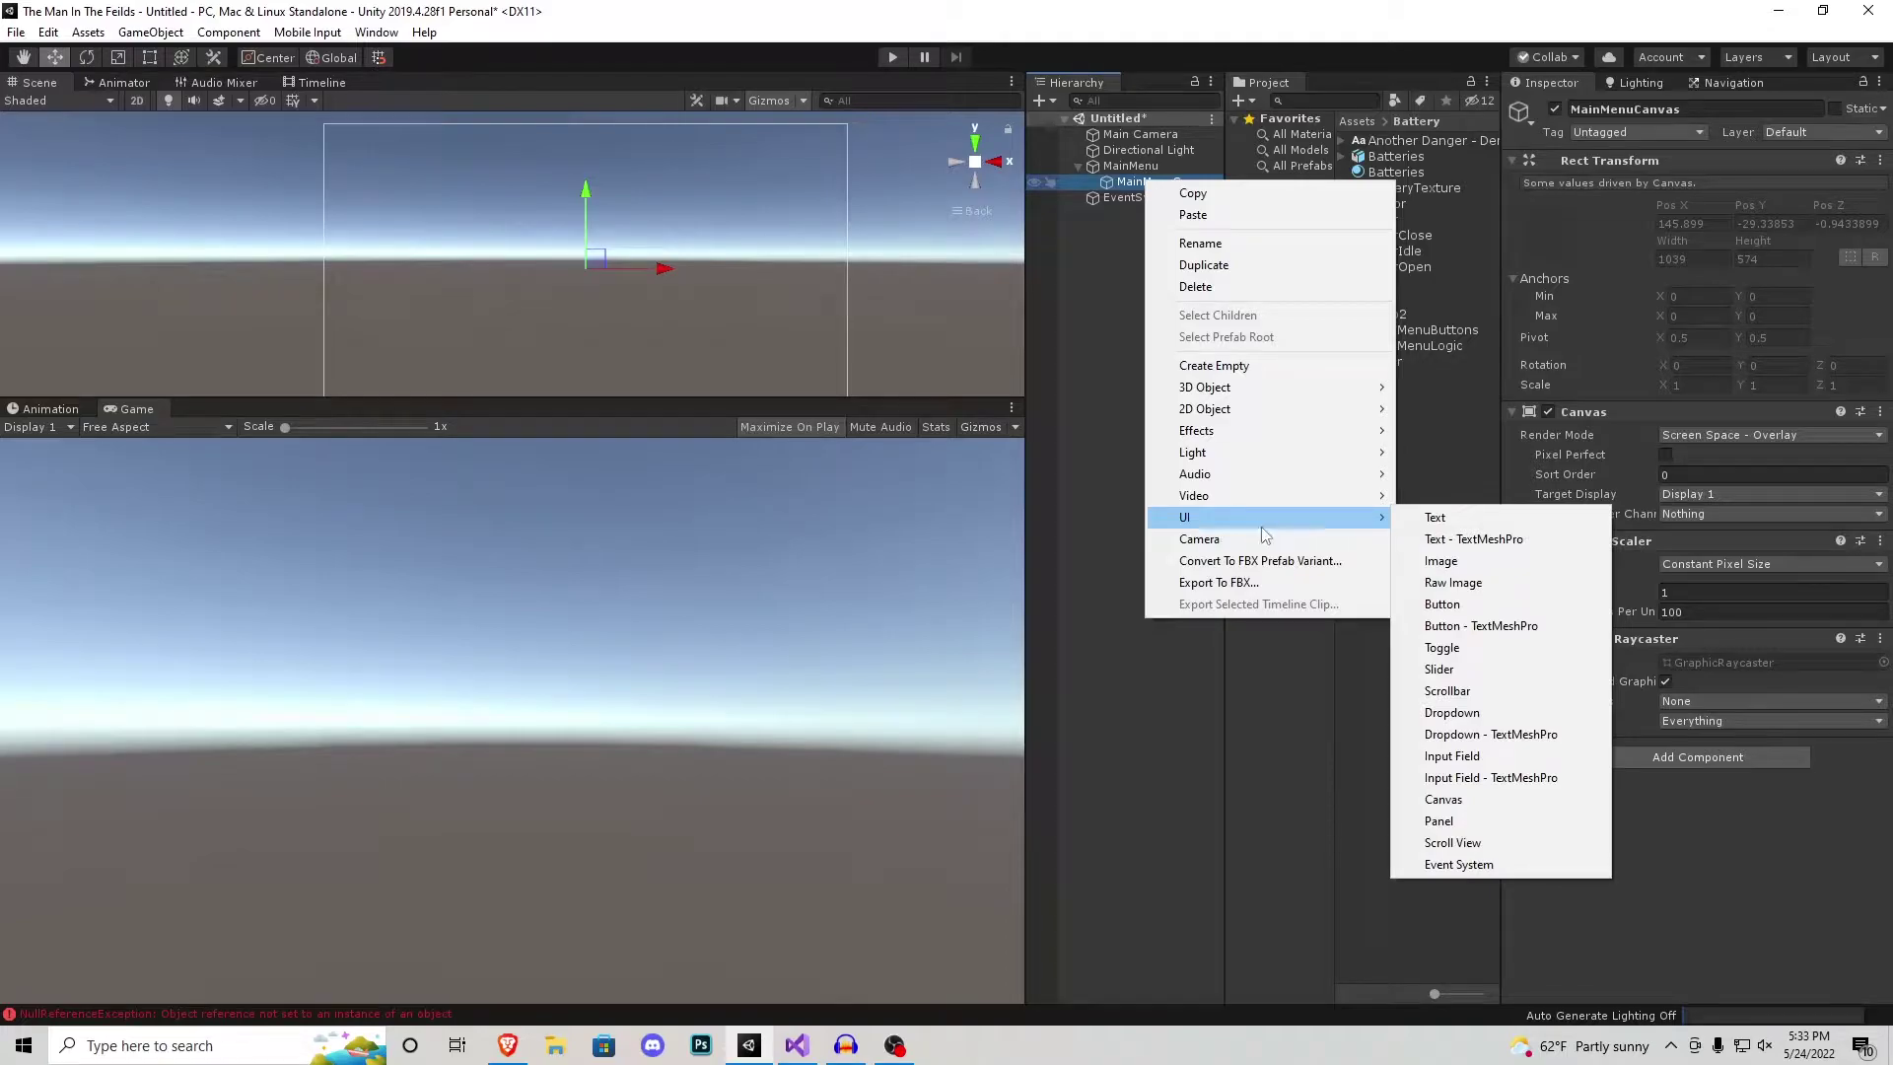
click(1463, 585)
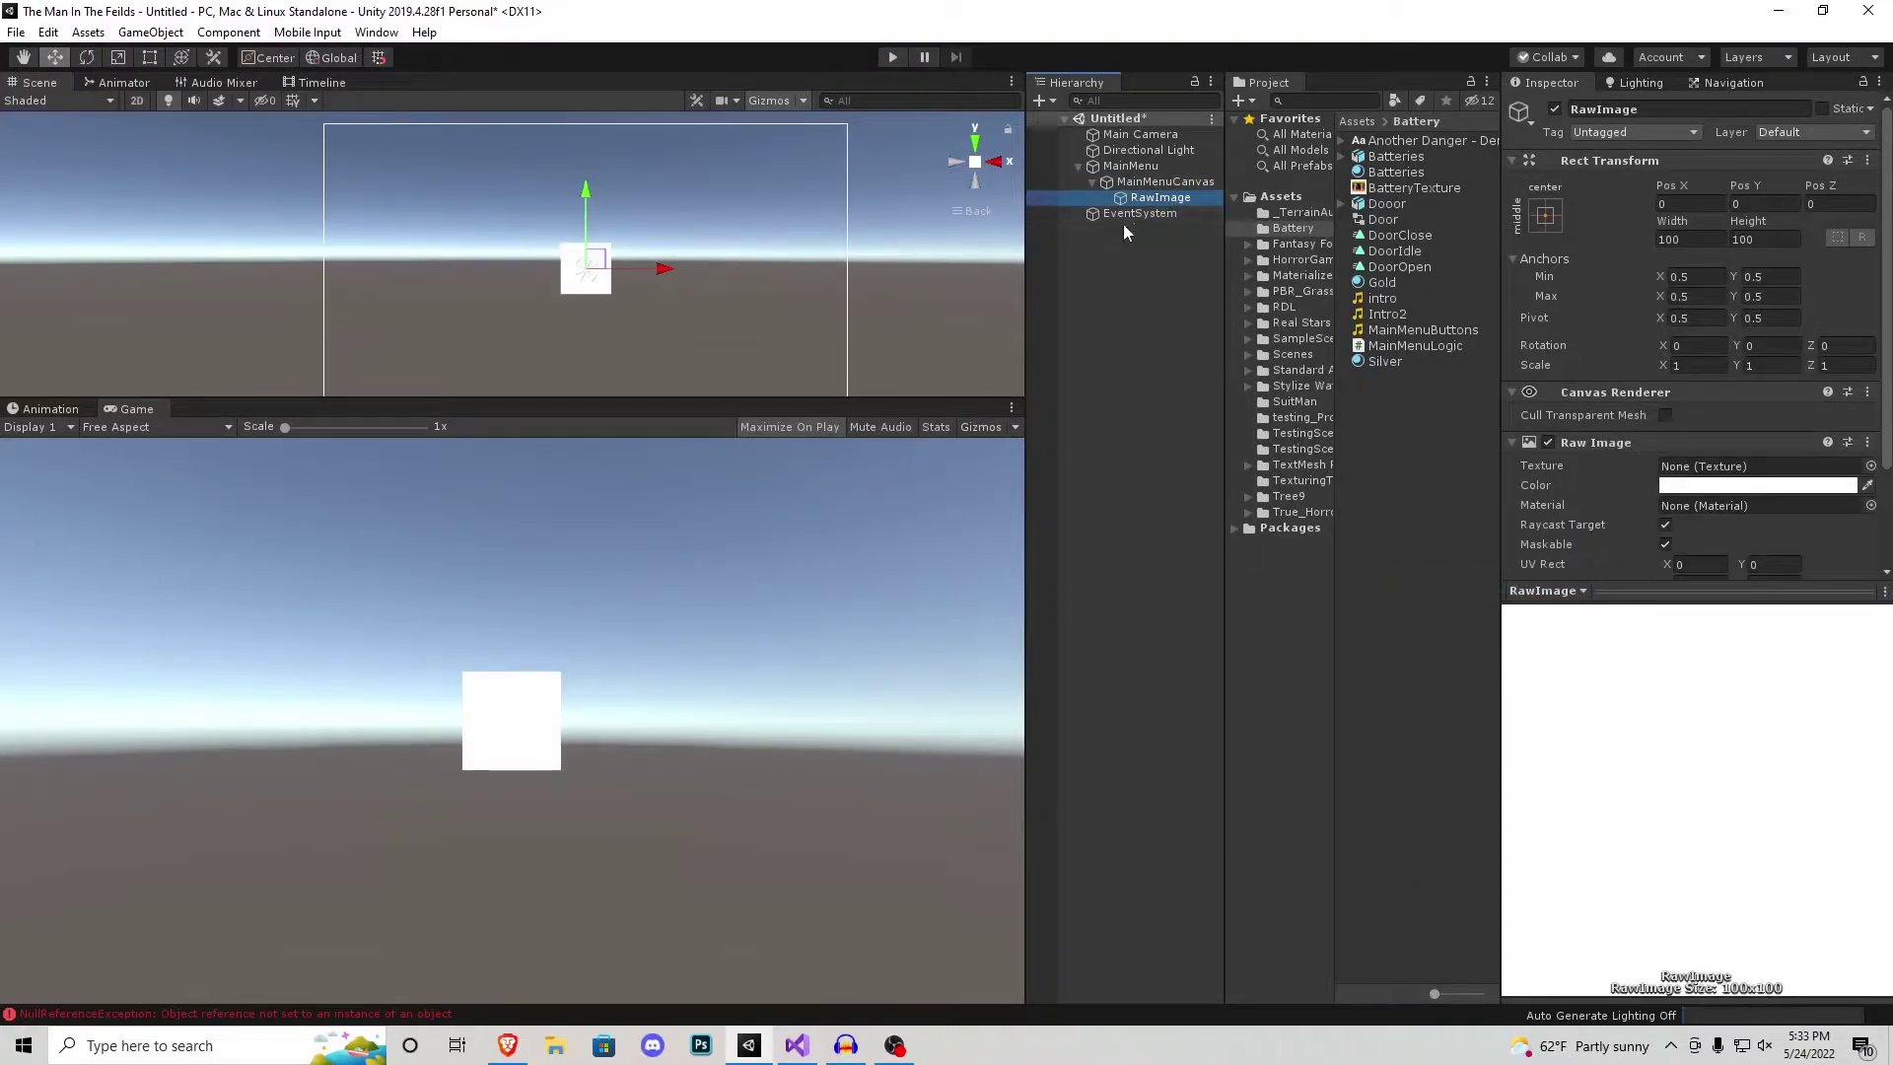
Step: Set MainMenuCanvas's Canvas Scaler to Scale With Screen Size at 1920×1080 reference resolution
click(1171, 182)
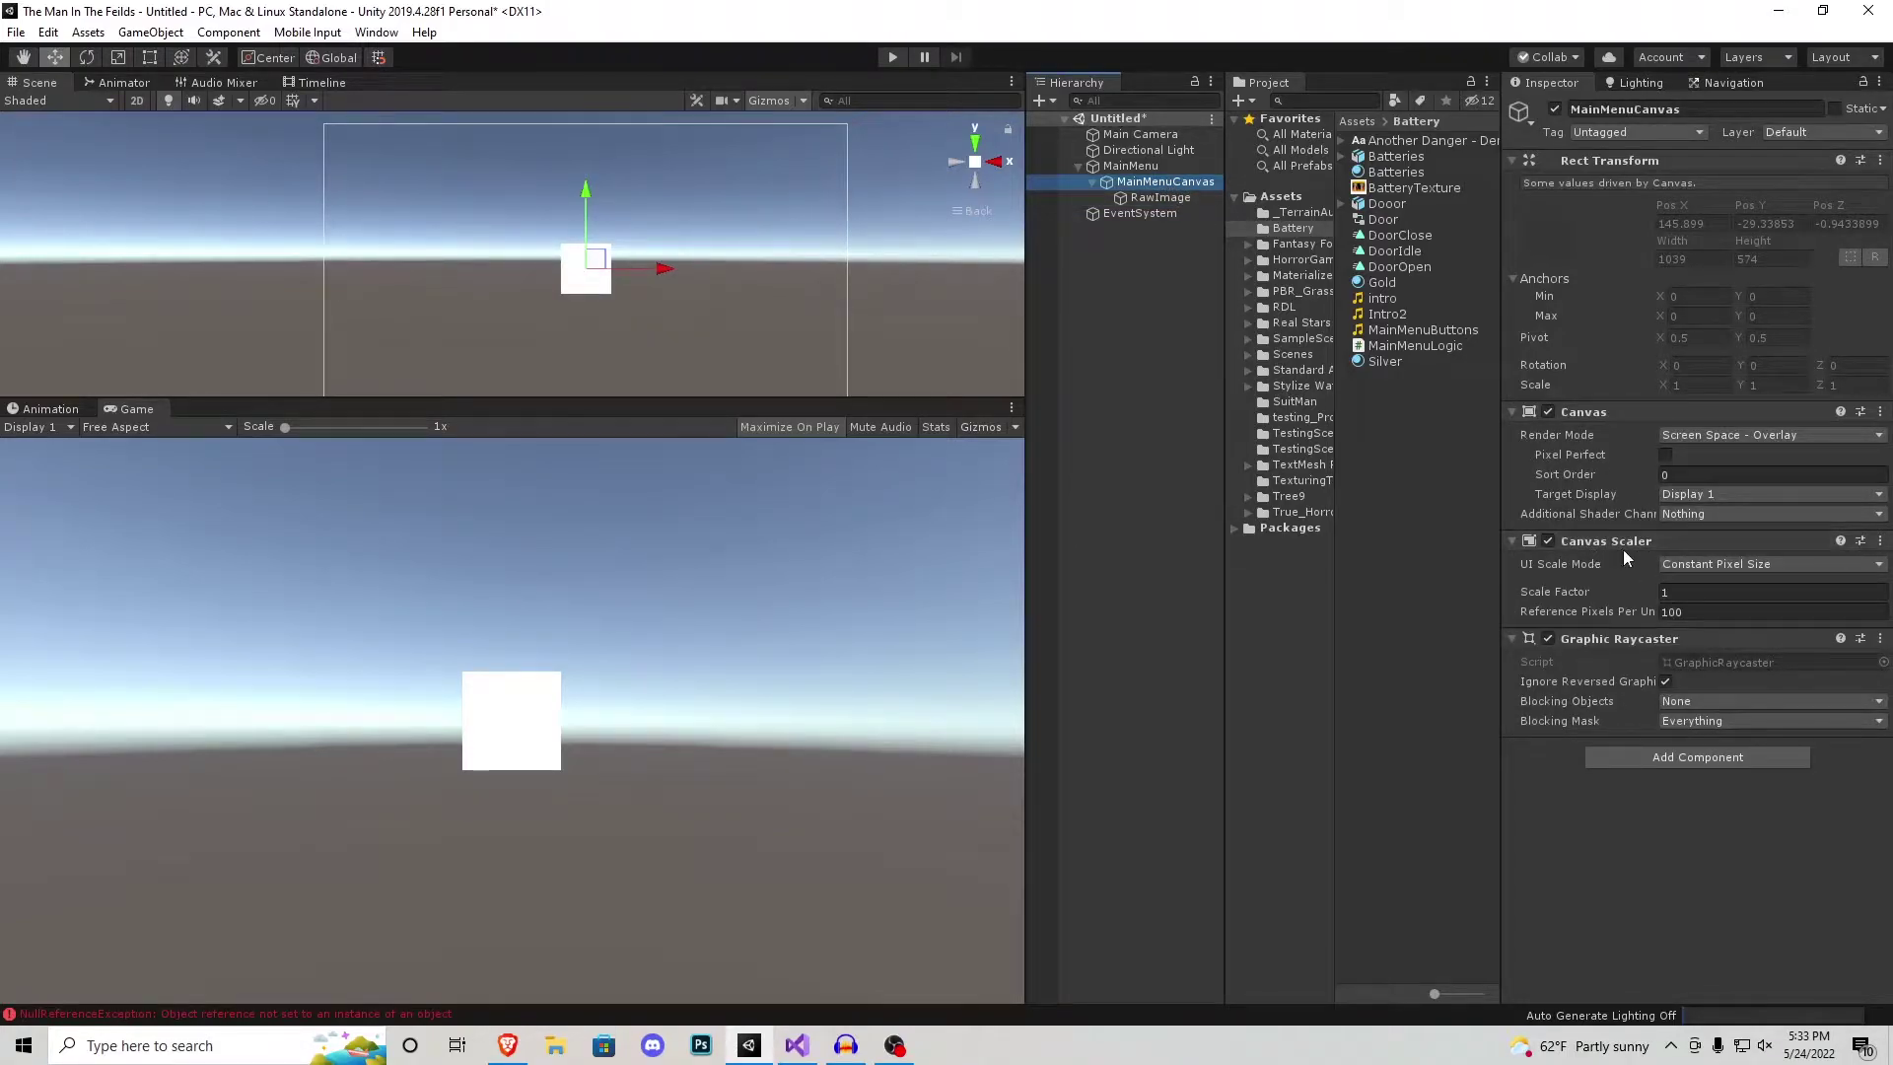
click(1707, 566)
click(1740, 609)
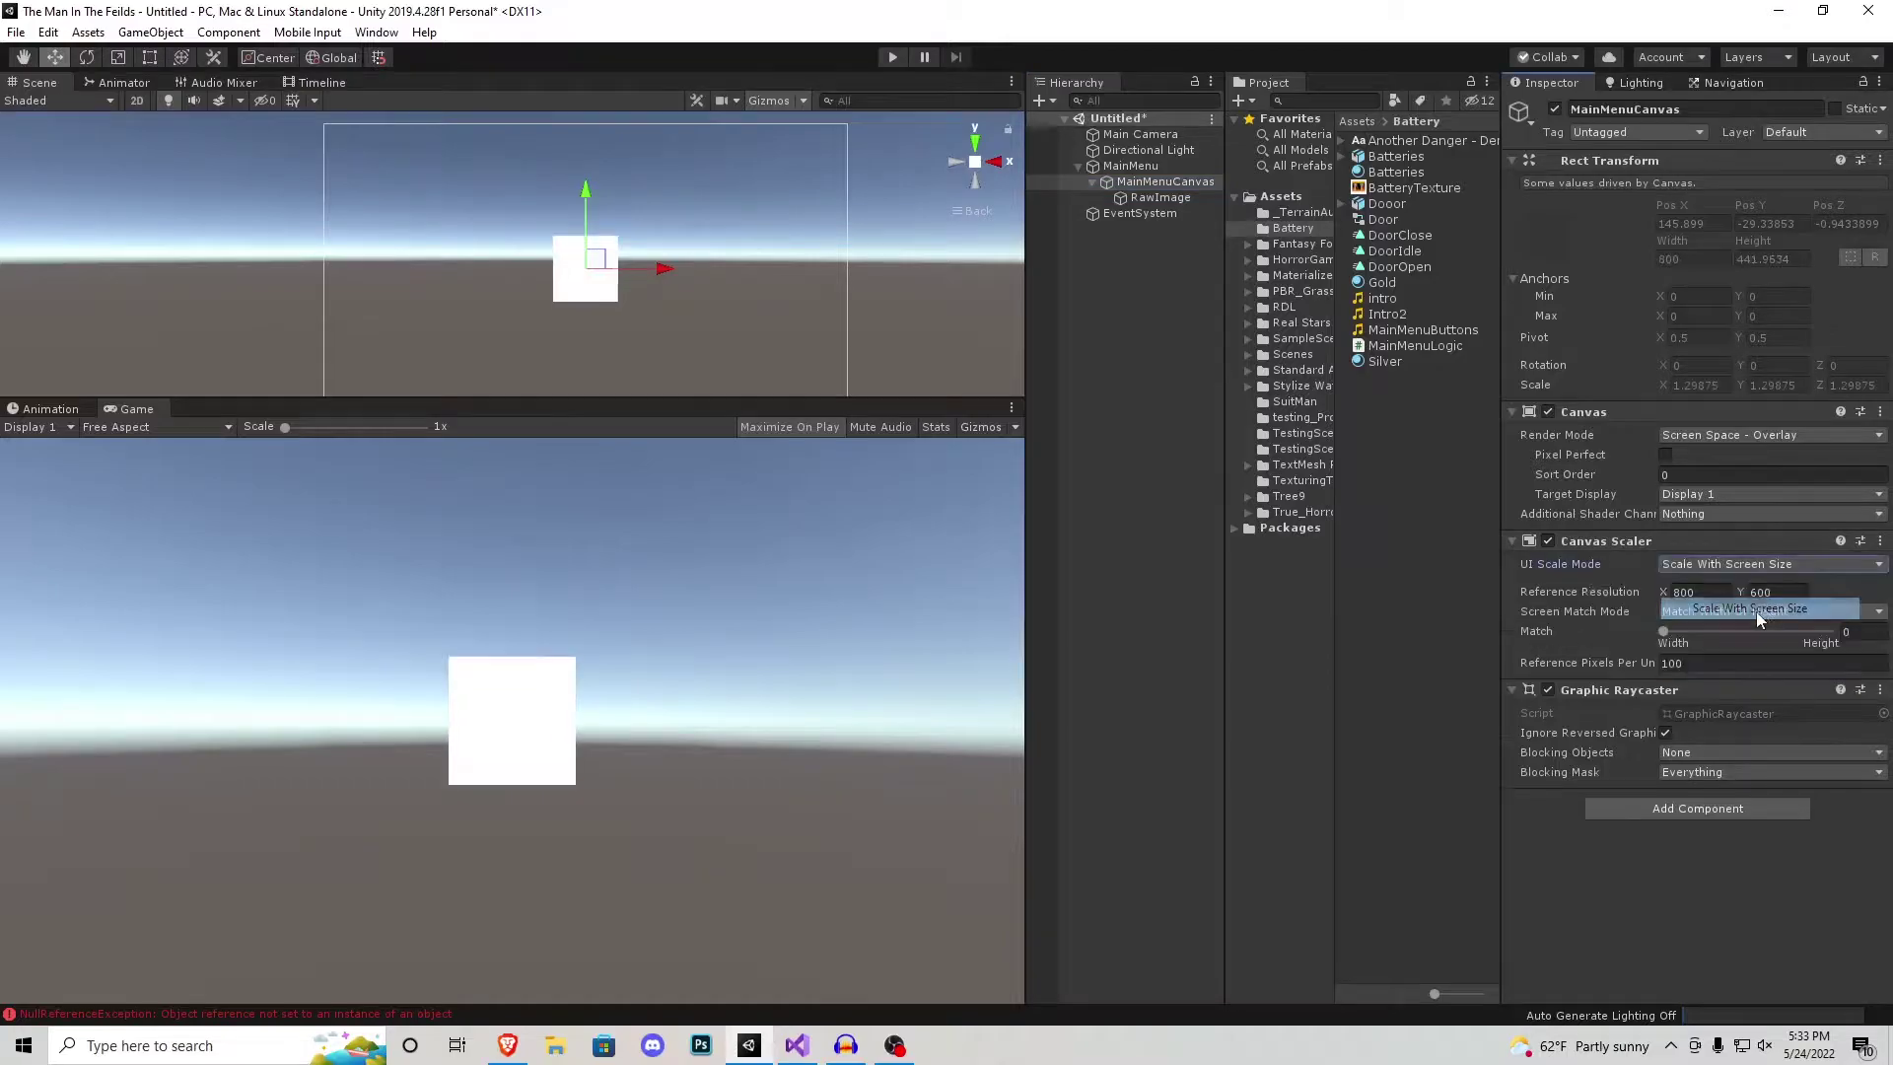
click(1686, 592)
text(1920)
key(Tab)
text(1080)
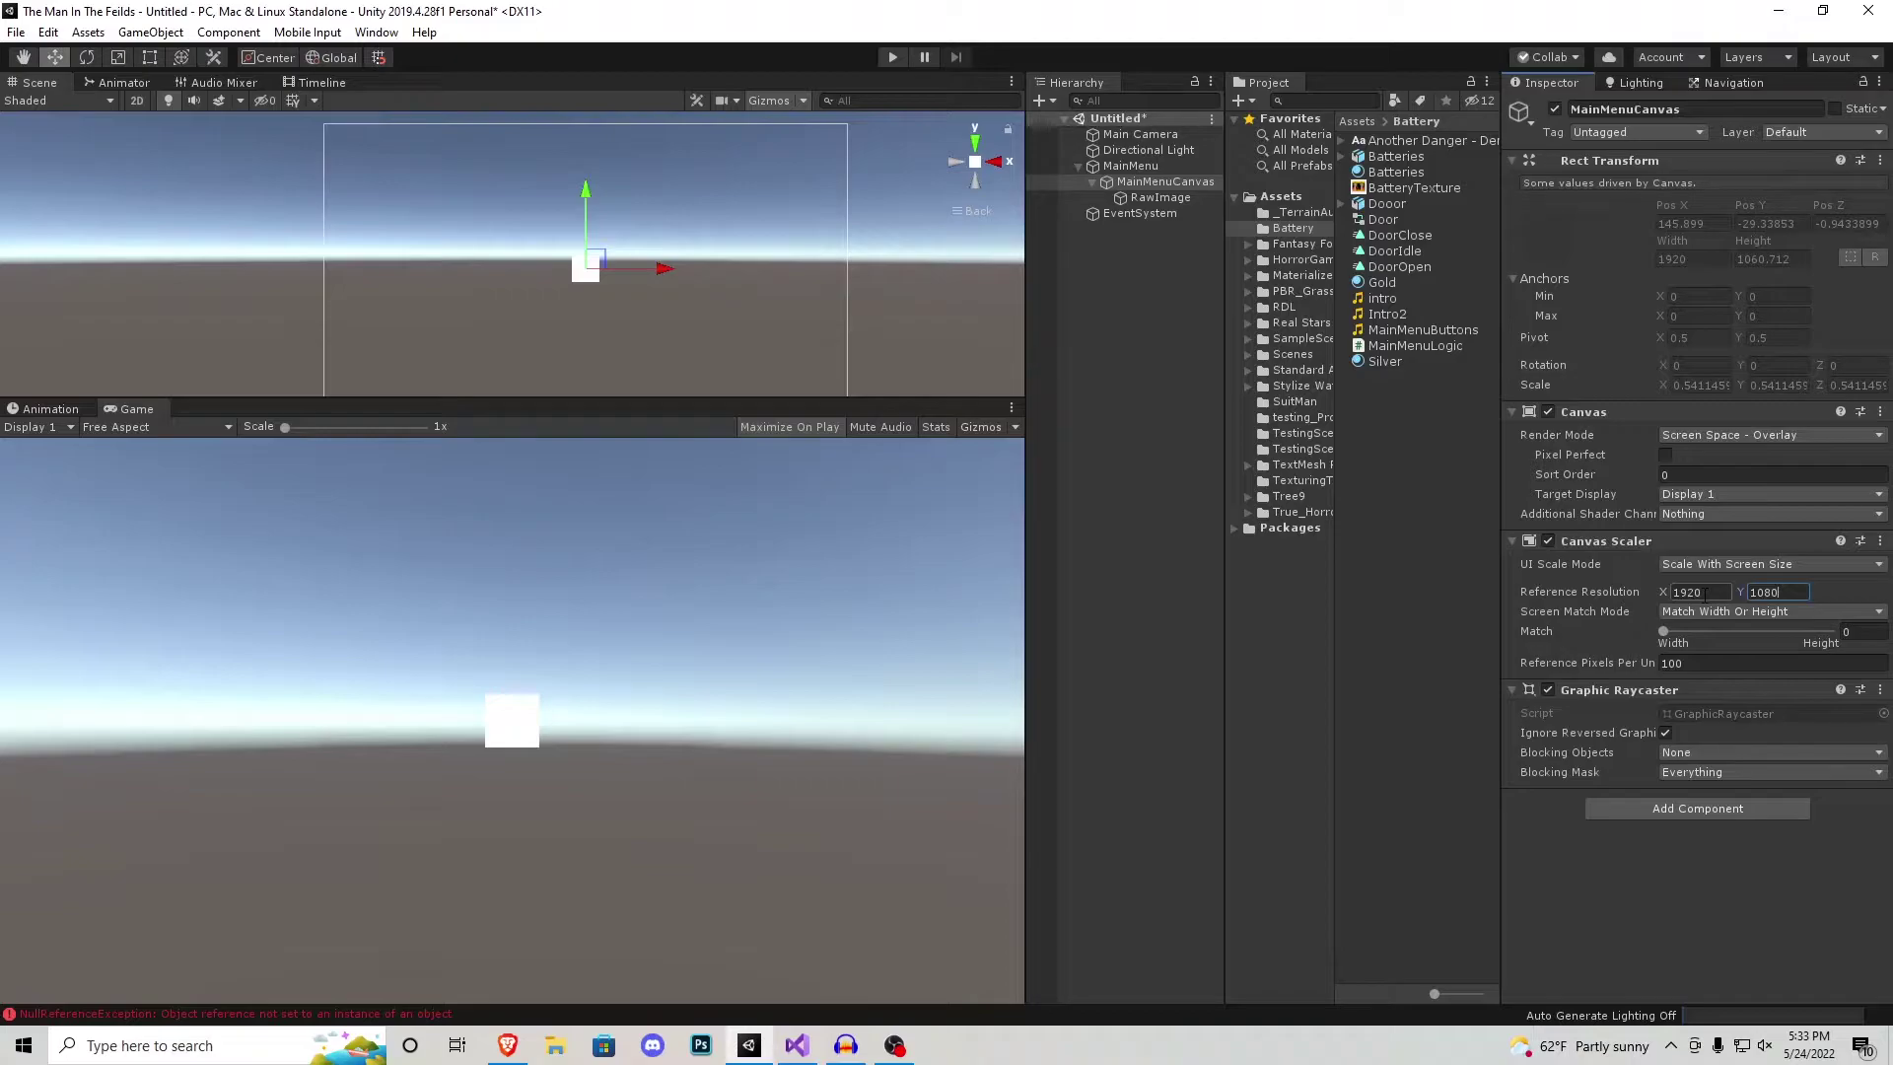
Step: Size the RawImage to width 1920 and height 1080
click(1163, 198)
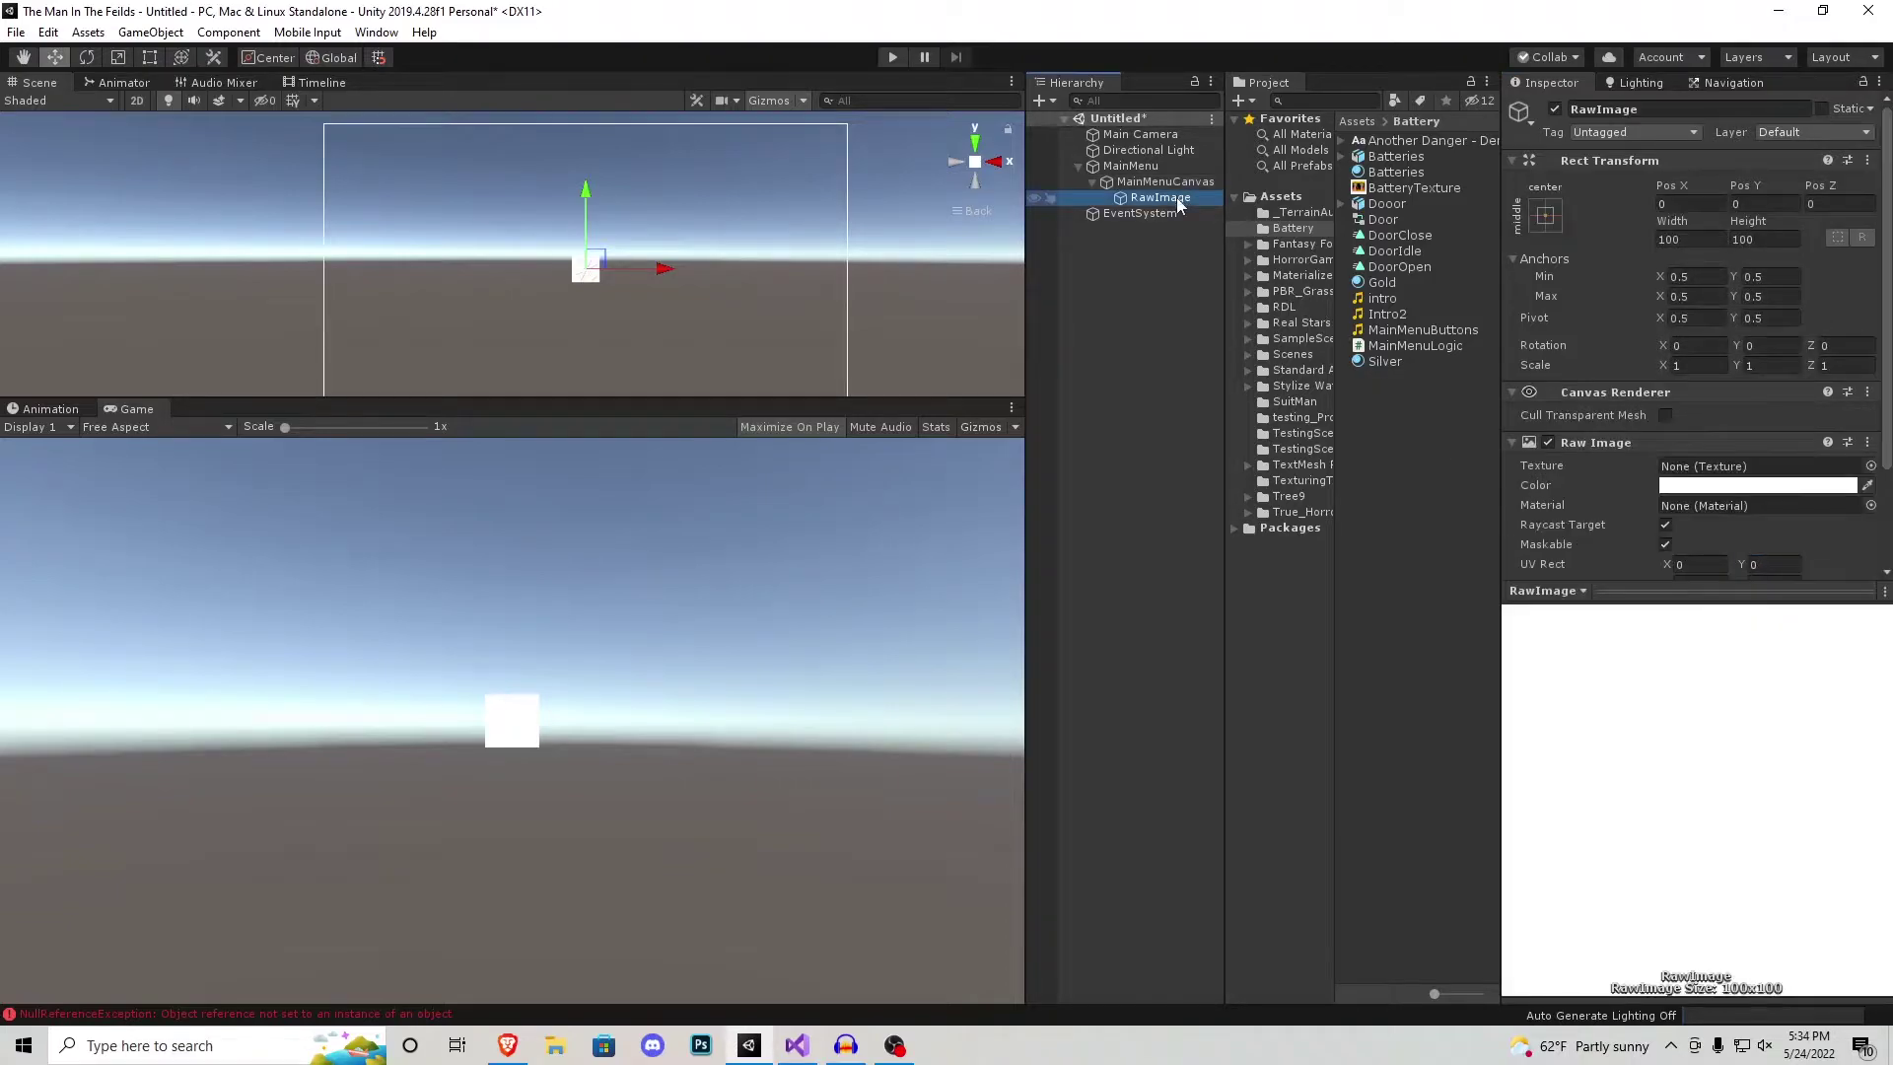
click(1711, 240)
text(1920)
key(Tab)
text(1080)
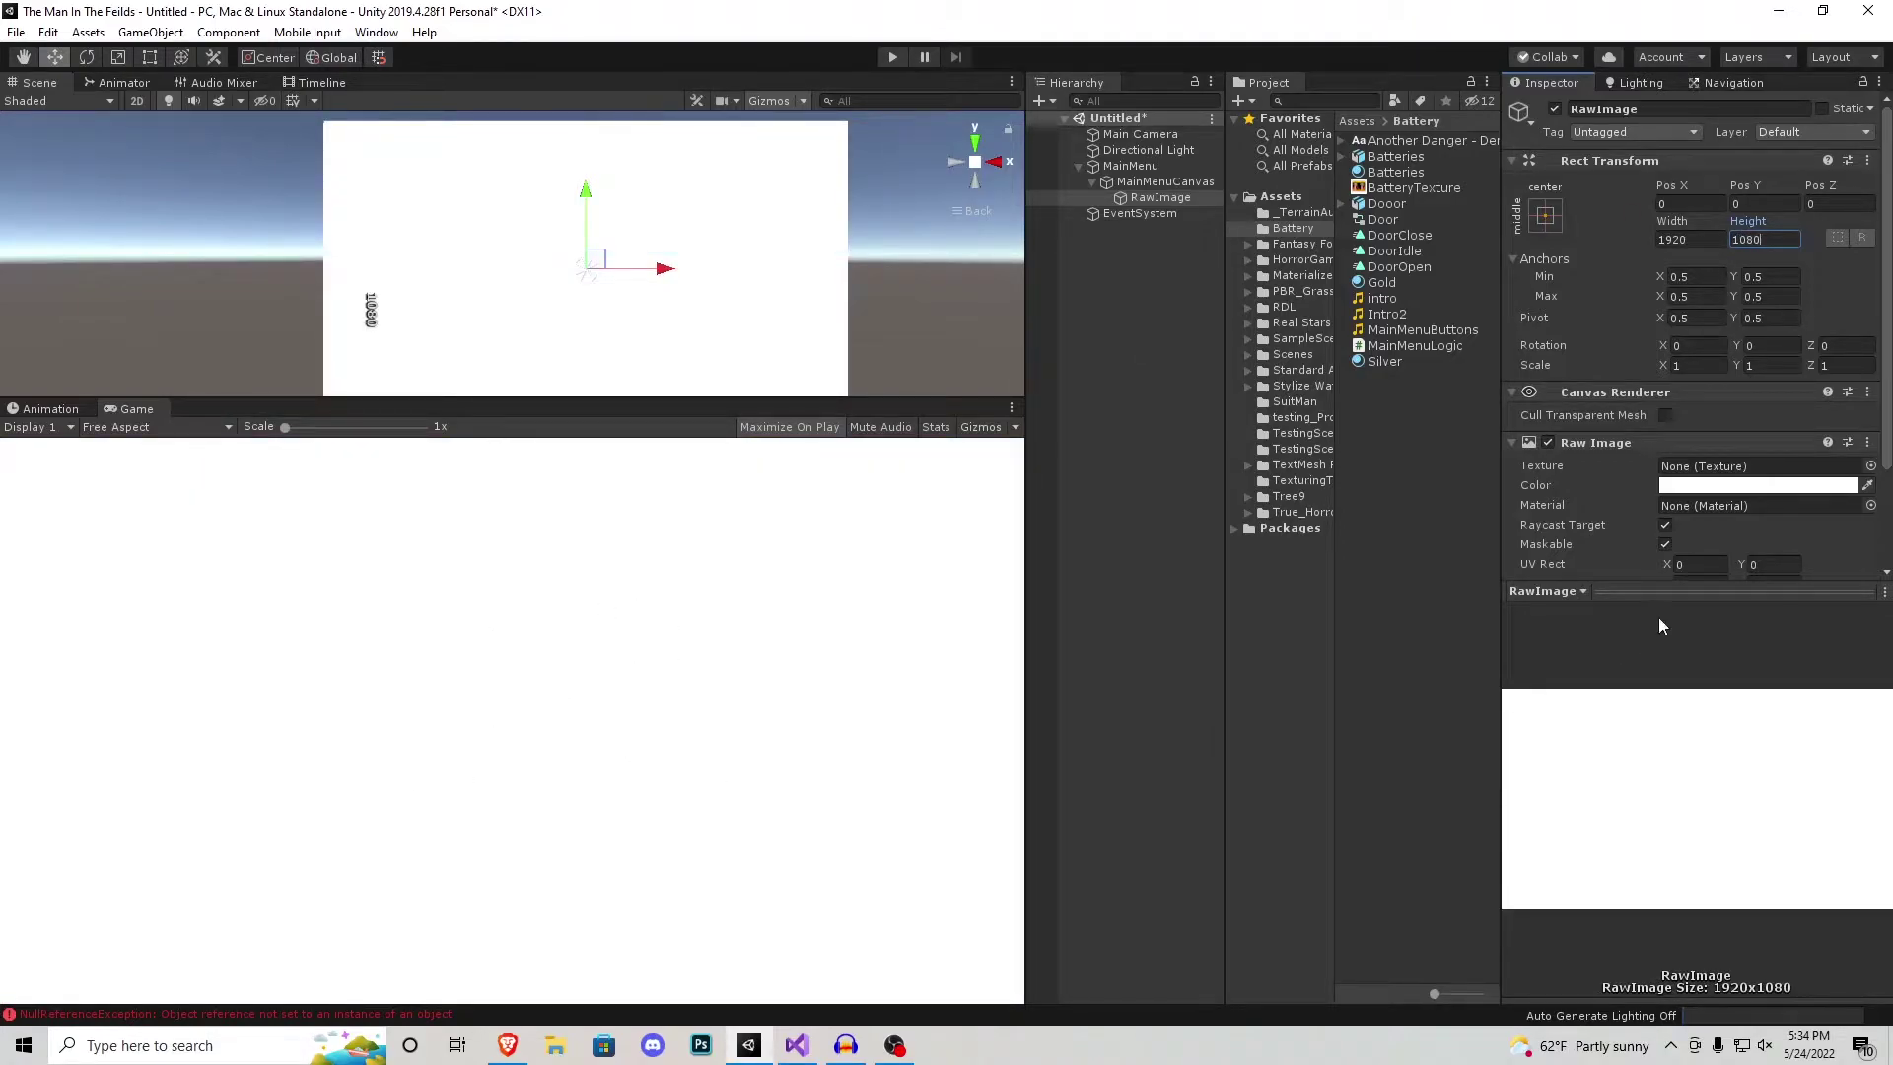
Step: Colour the RawImage pure black (000000)
click(1755, 485)
click(81, 178)
drag(80, 178, 38, 256)
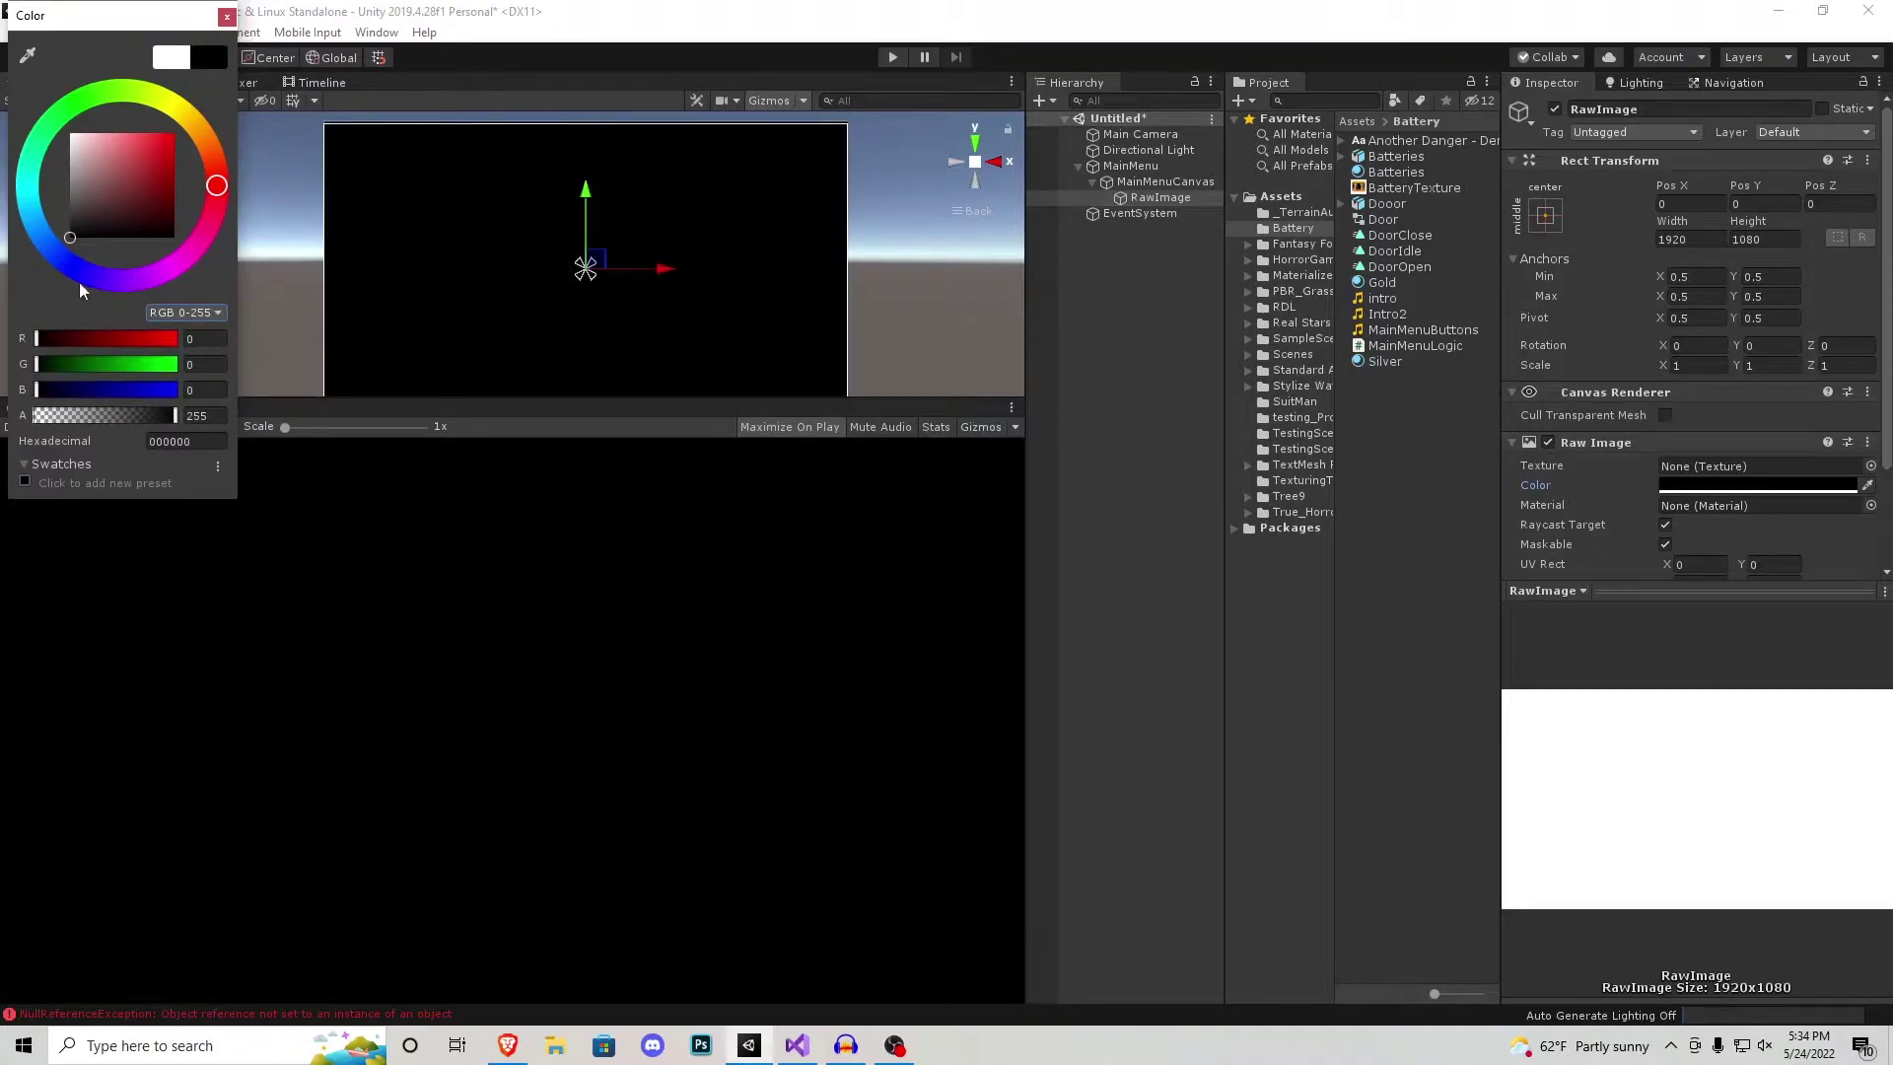
click(226, 16)
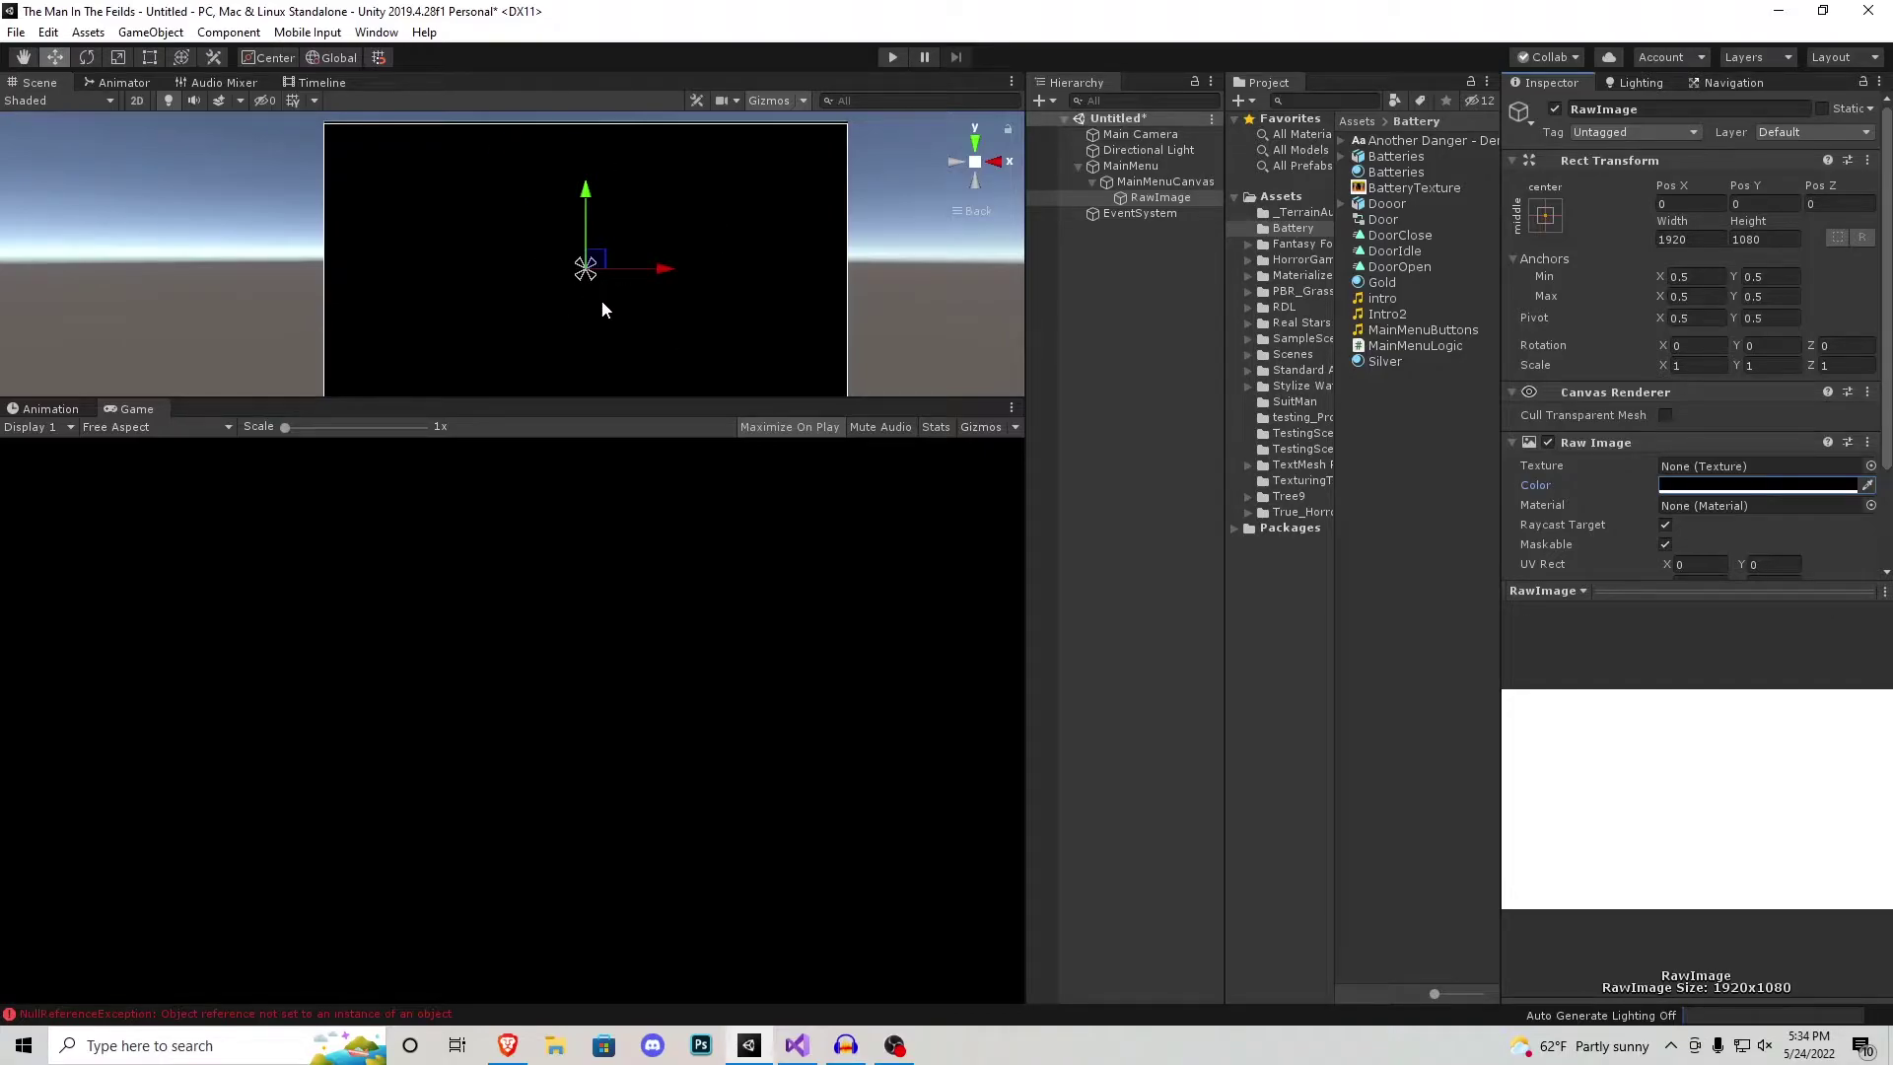
scroll(605, 287, down, 2)
scroll(601, 275, up, 2)
mouse_move(651, 264)
middle_down()
mouse_move(622, 230)
mouse_move(641, 268)
middle_up()
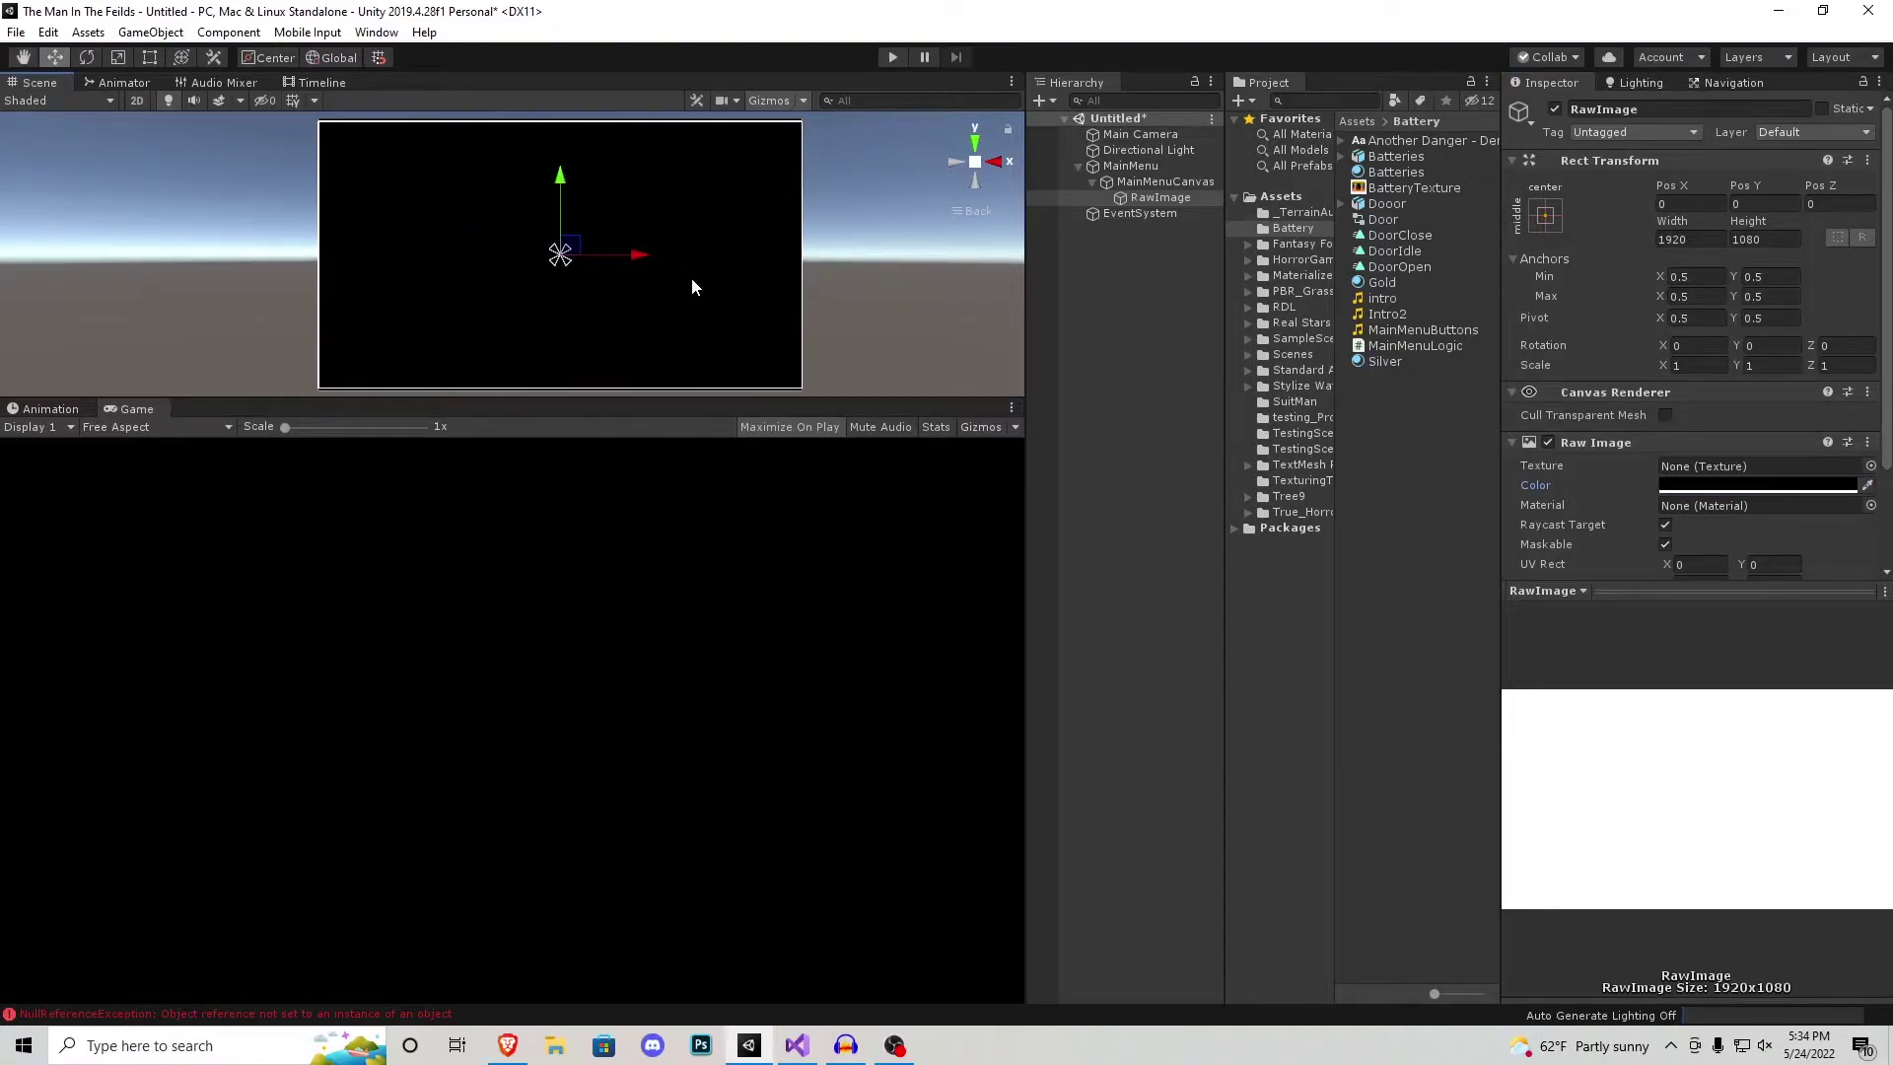
Step: Rename the RawImage to Background
click(1160, 198)
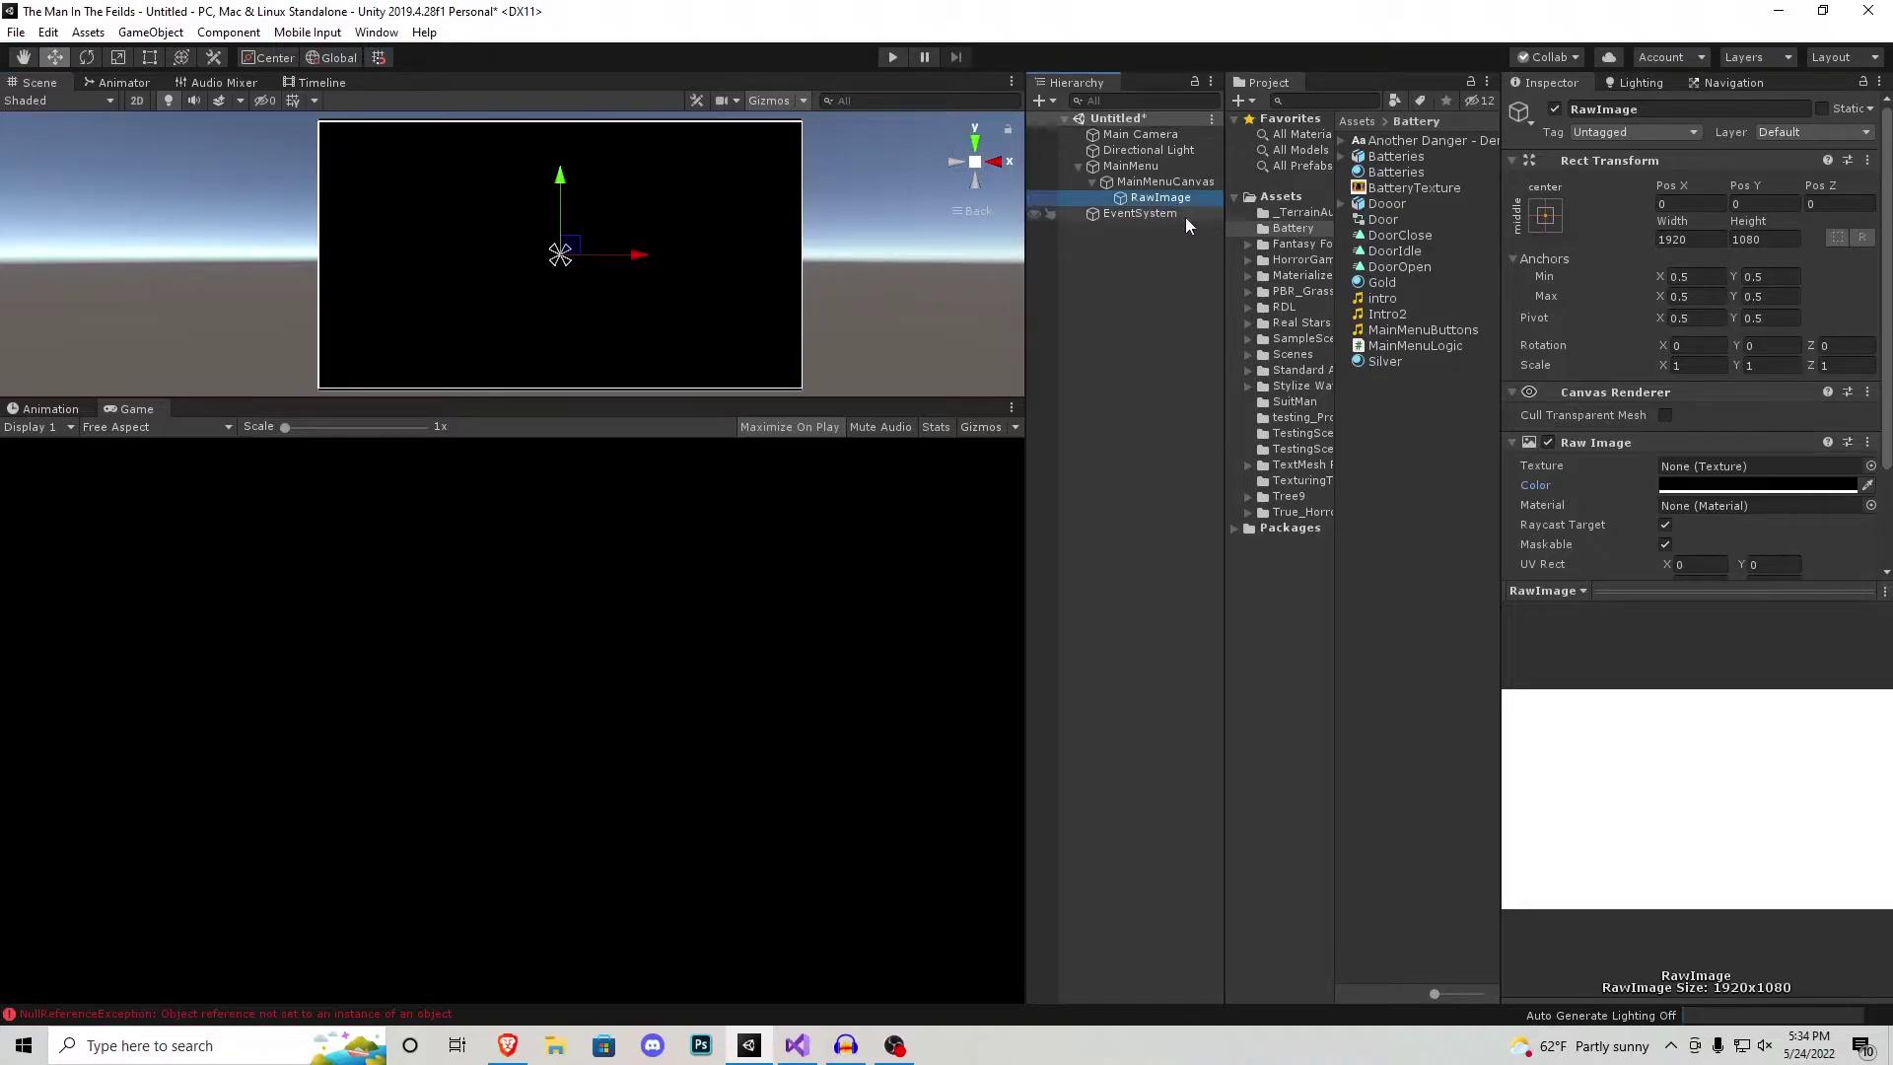
key(F2)
text(Background)
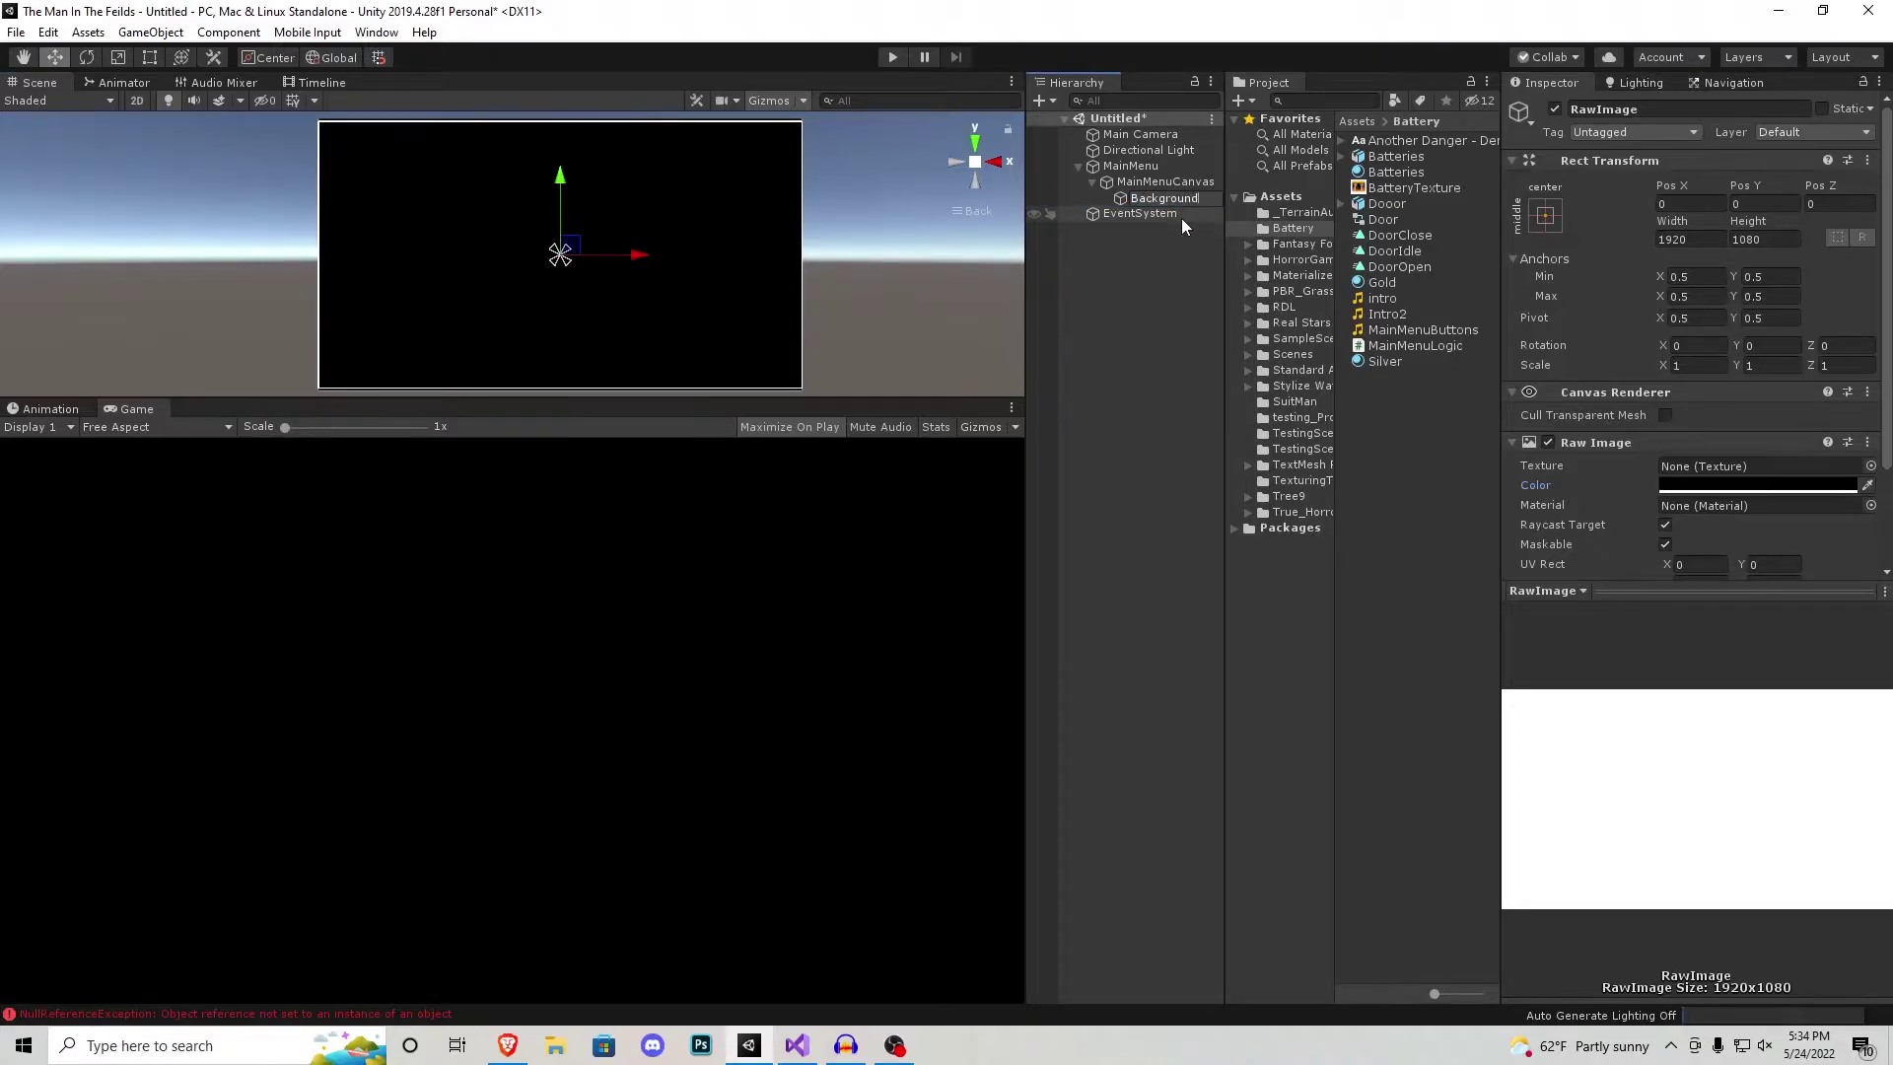
key(Return)
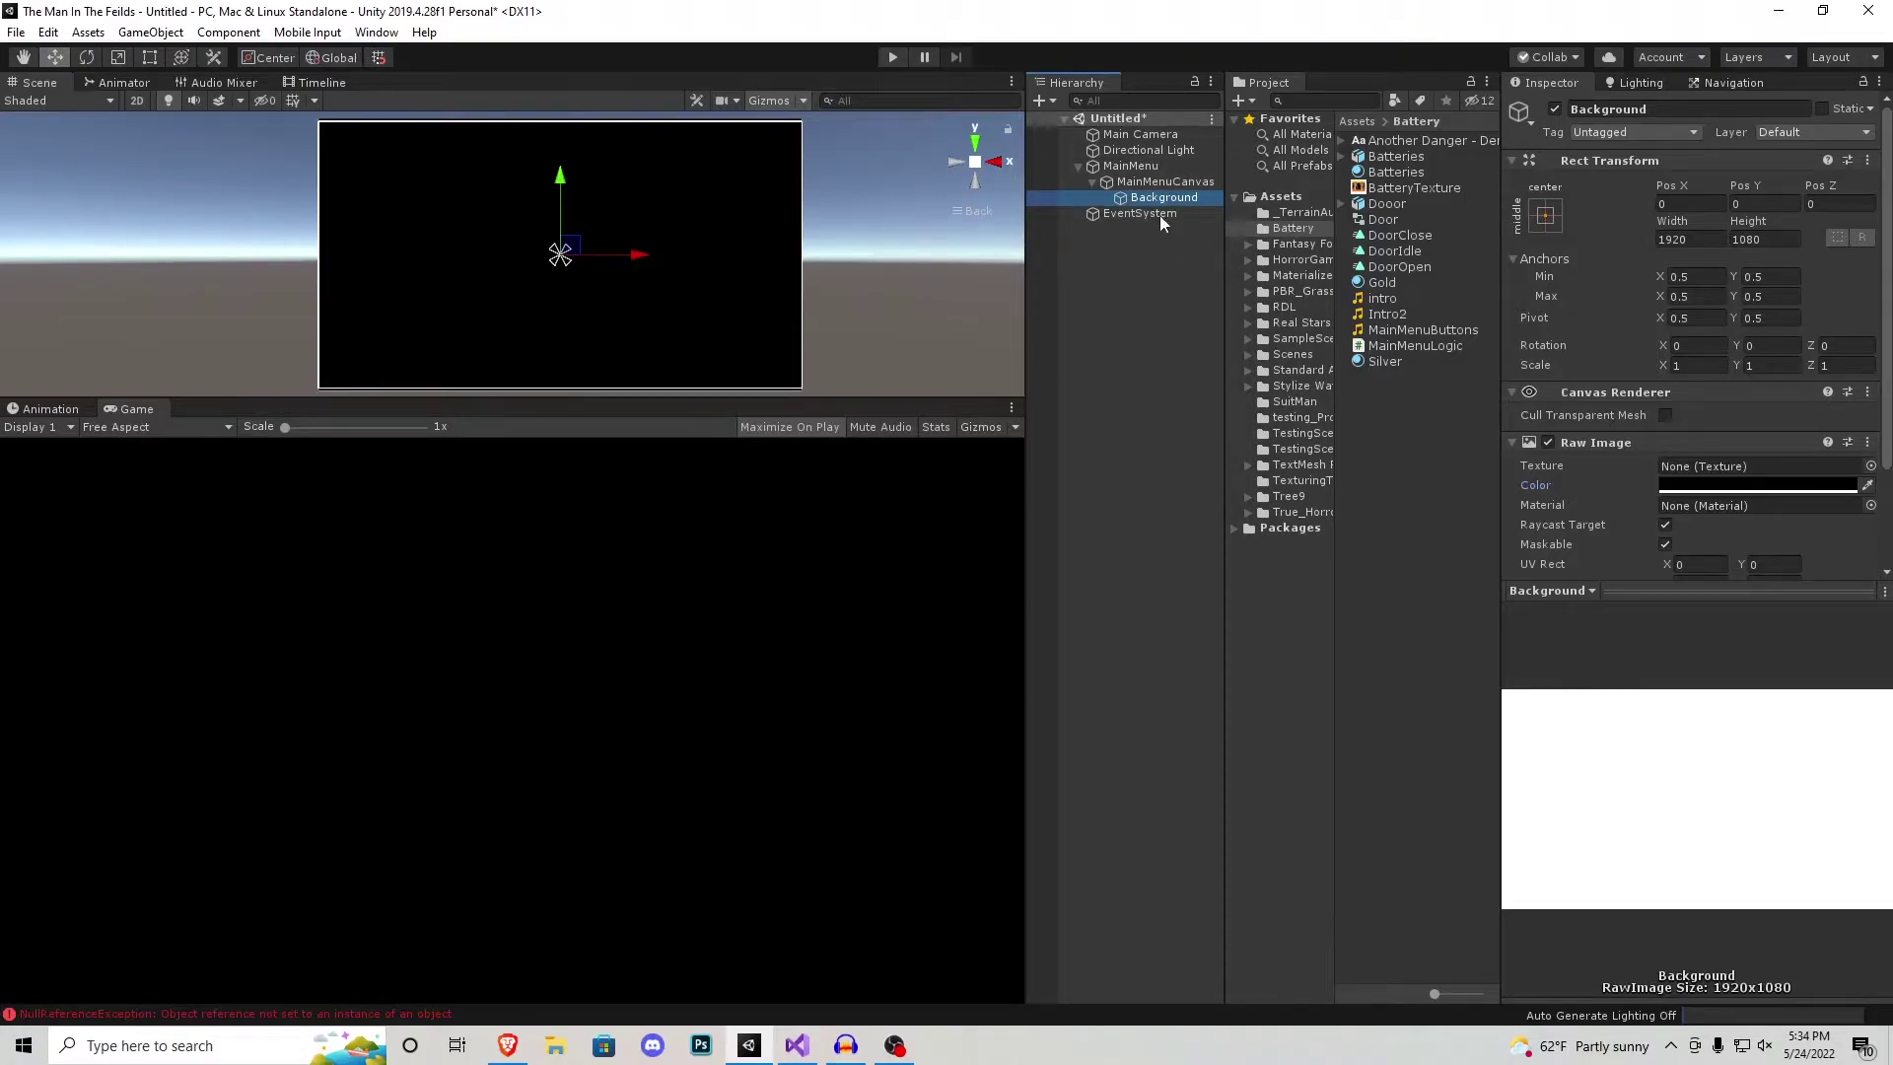
Step: Create an empty child of MainMenuCanvas named Buttons
click(1165, 183)
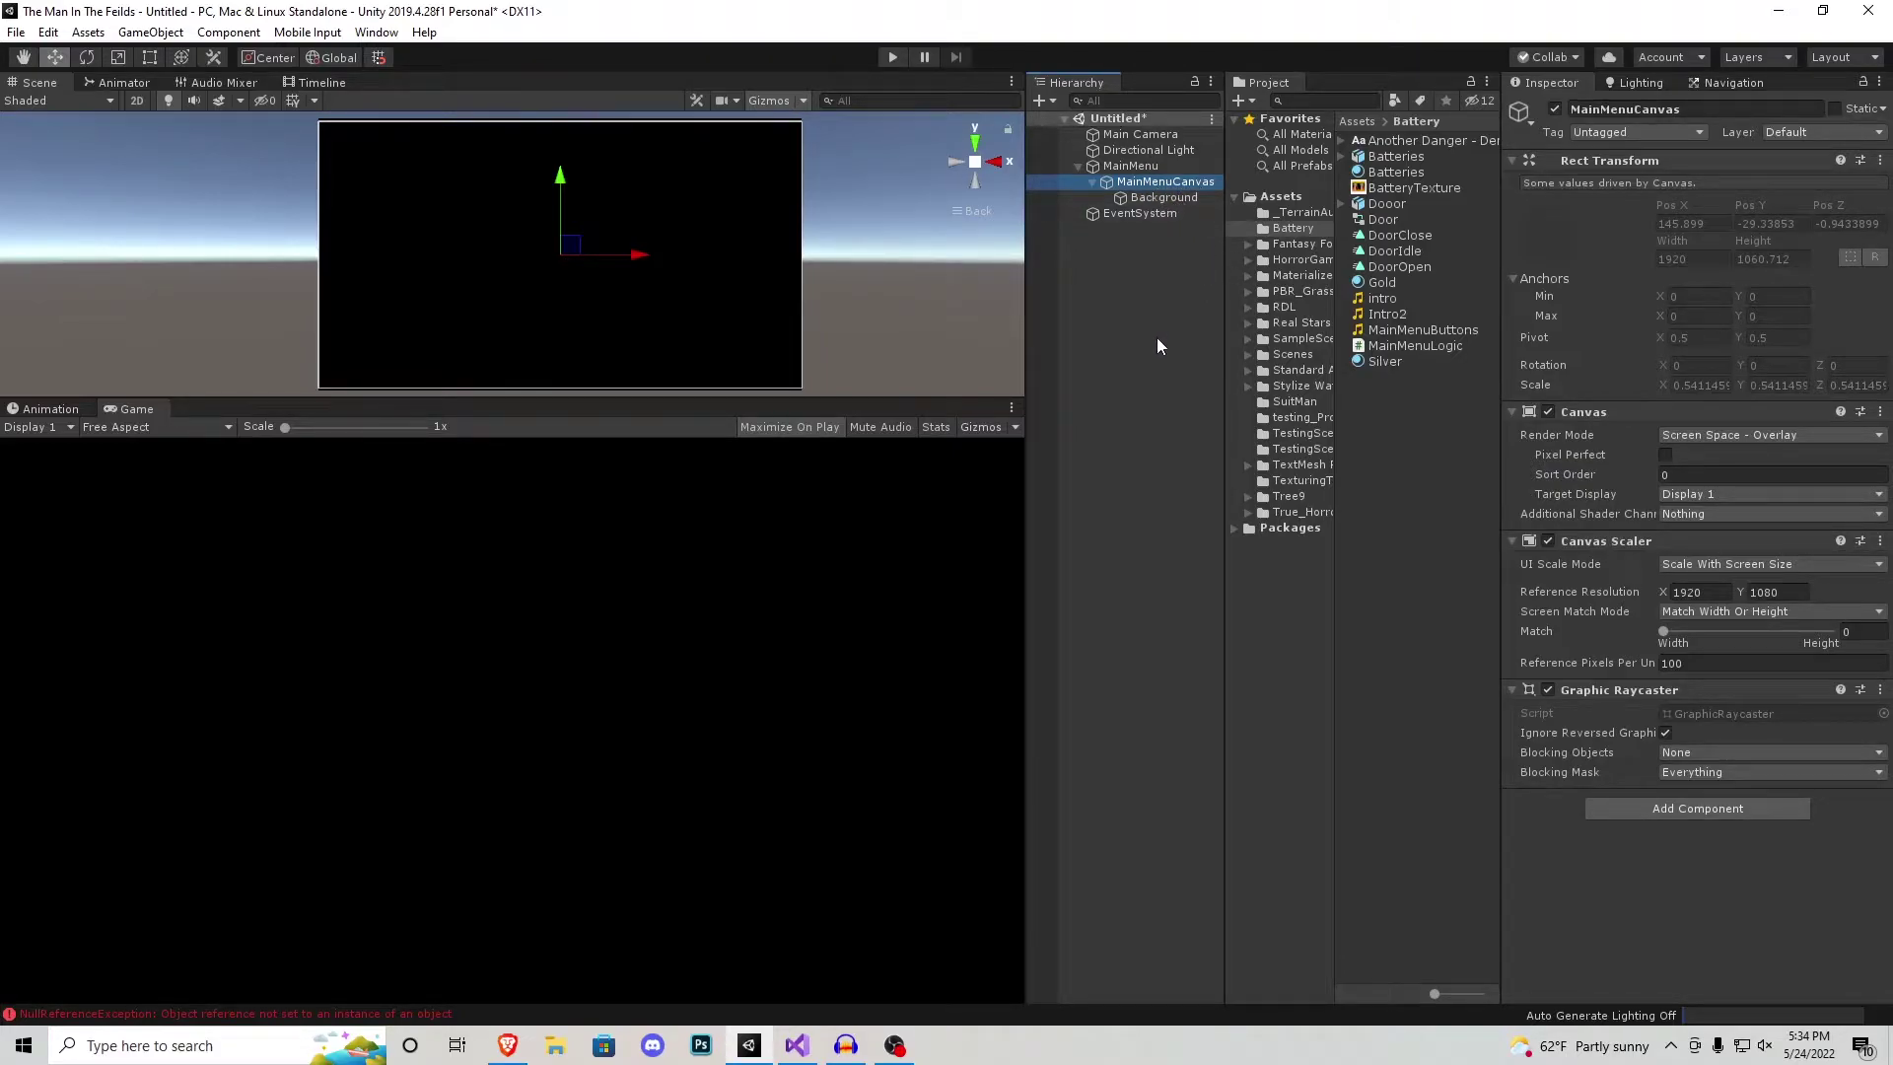
right_click(1152, 186)
click(1220, 368)
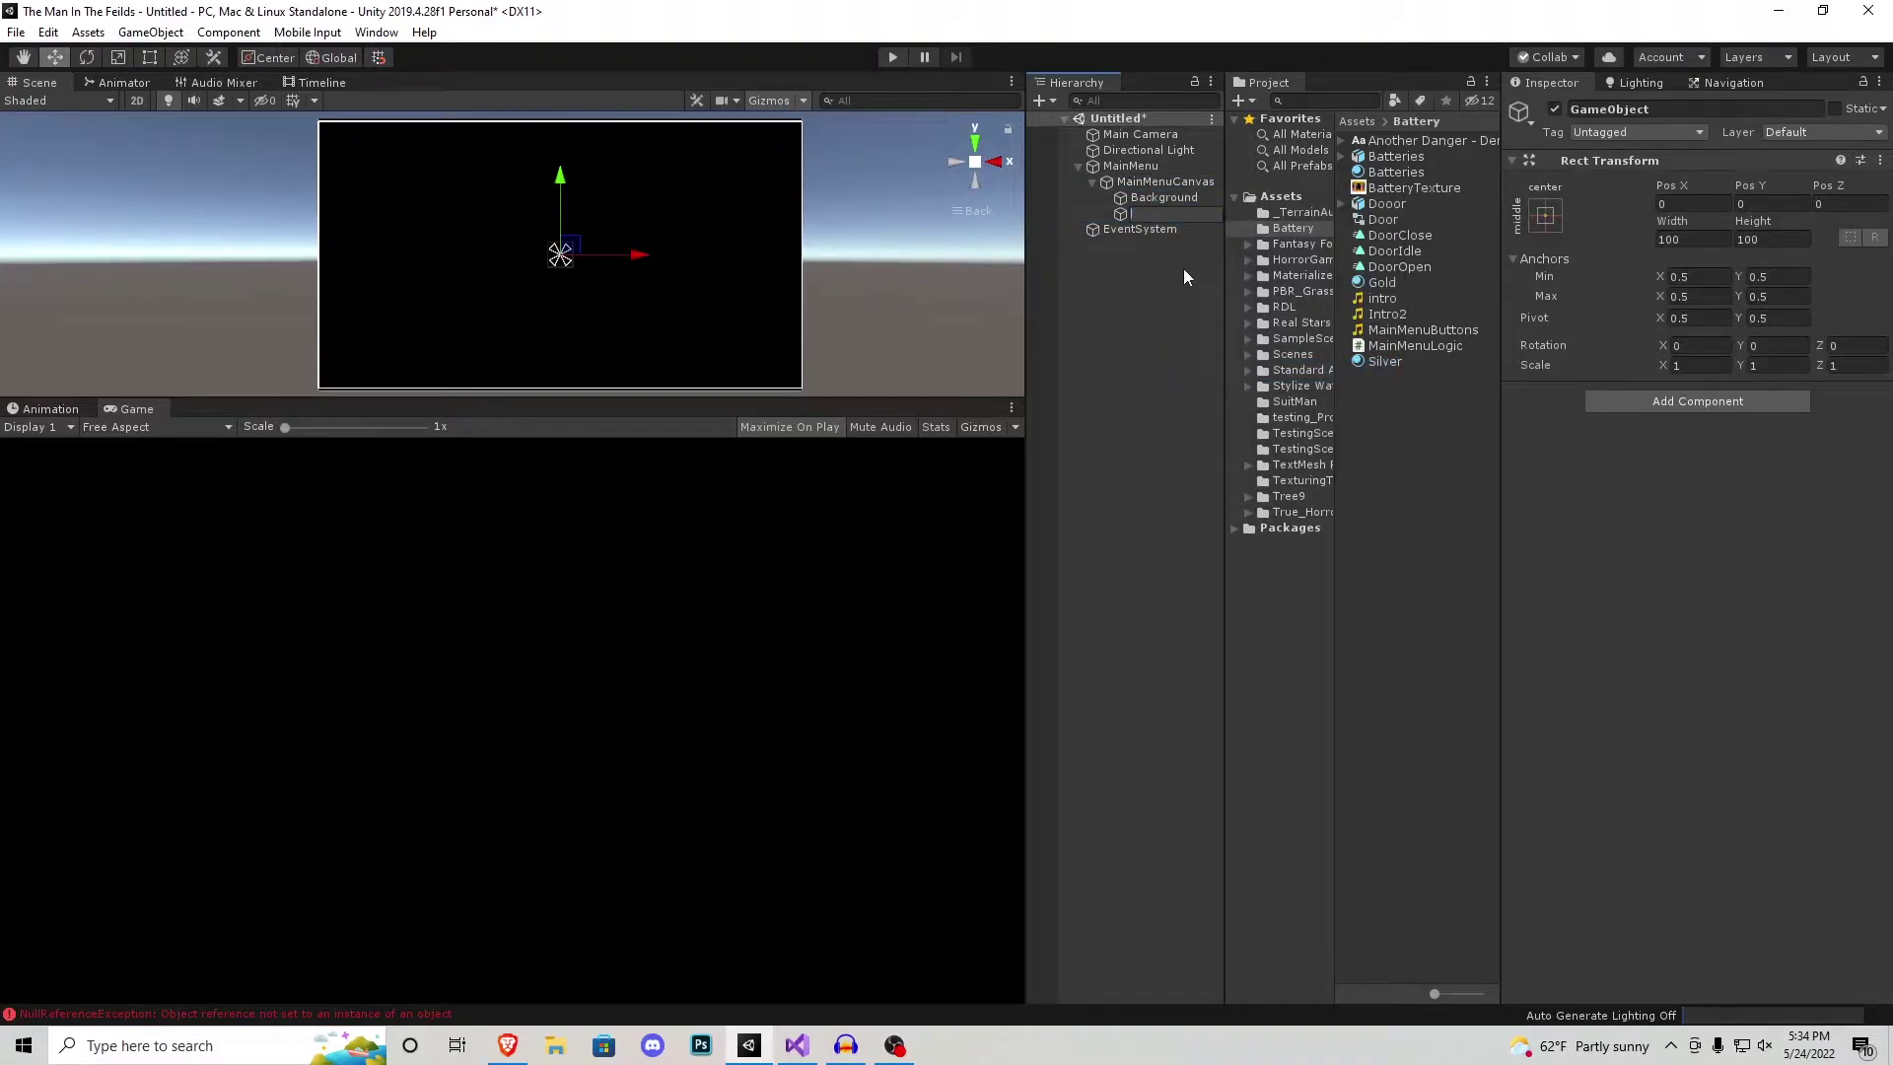
text(Blttons)
key(Return)
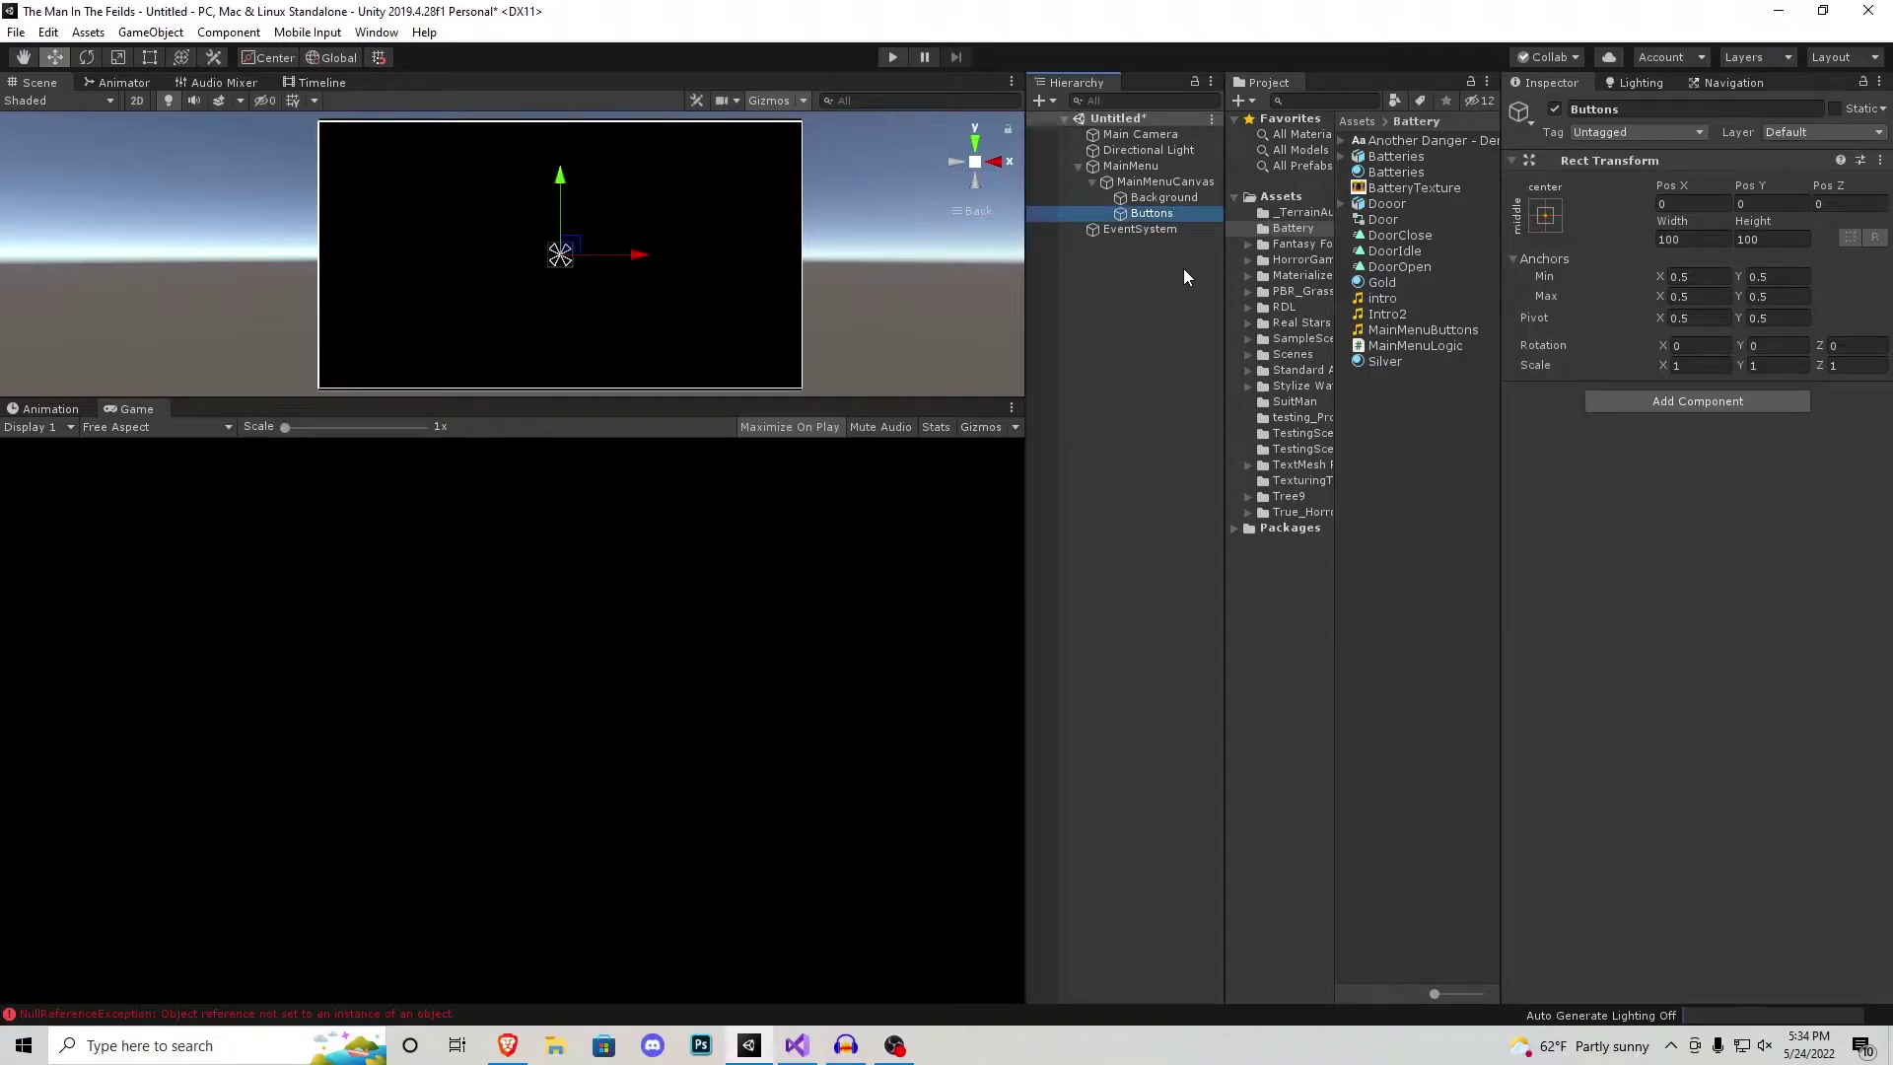
Step: Give Buttons a Vertical Layout Group with spacing 15 and no forced child expansion
click(1656, 402)
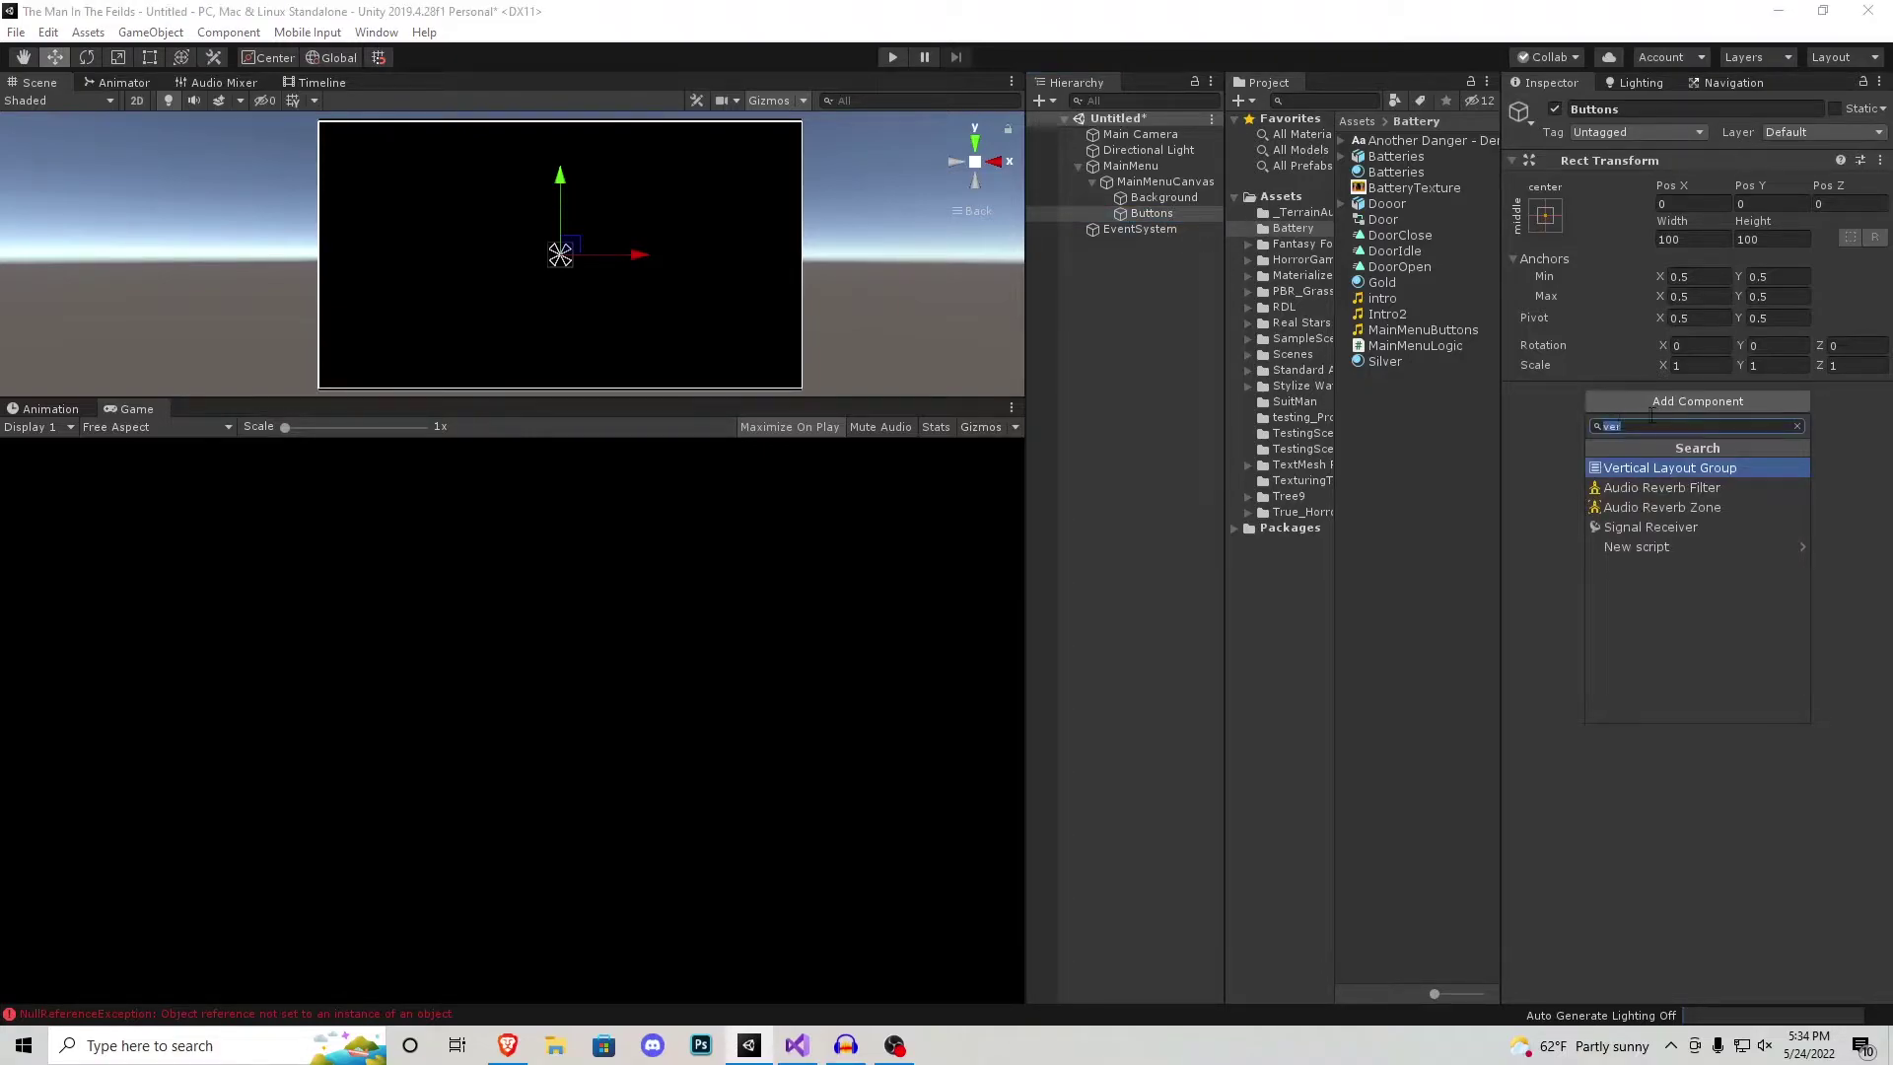
click(1668, 470)
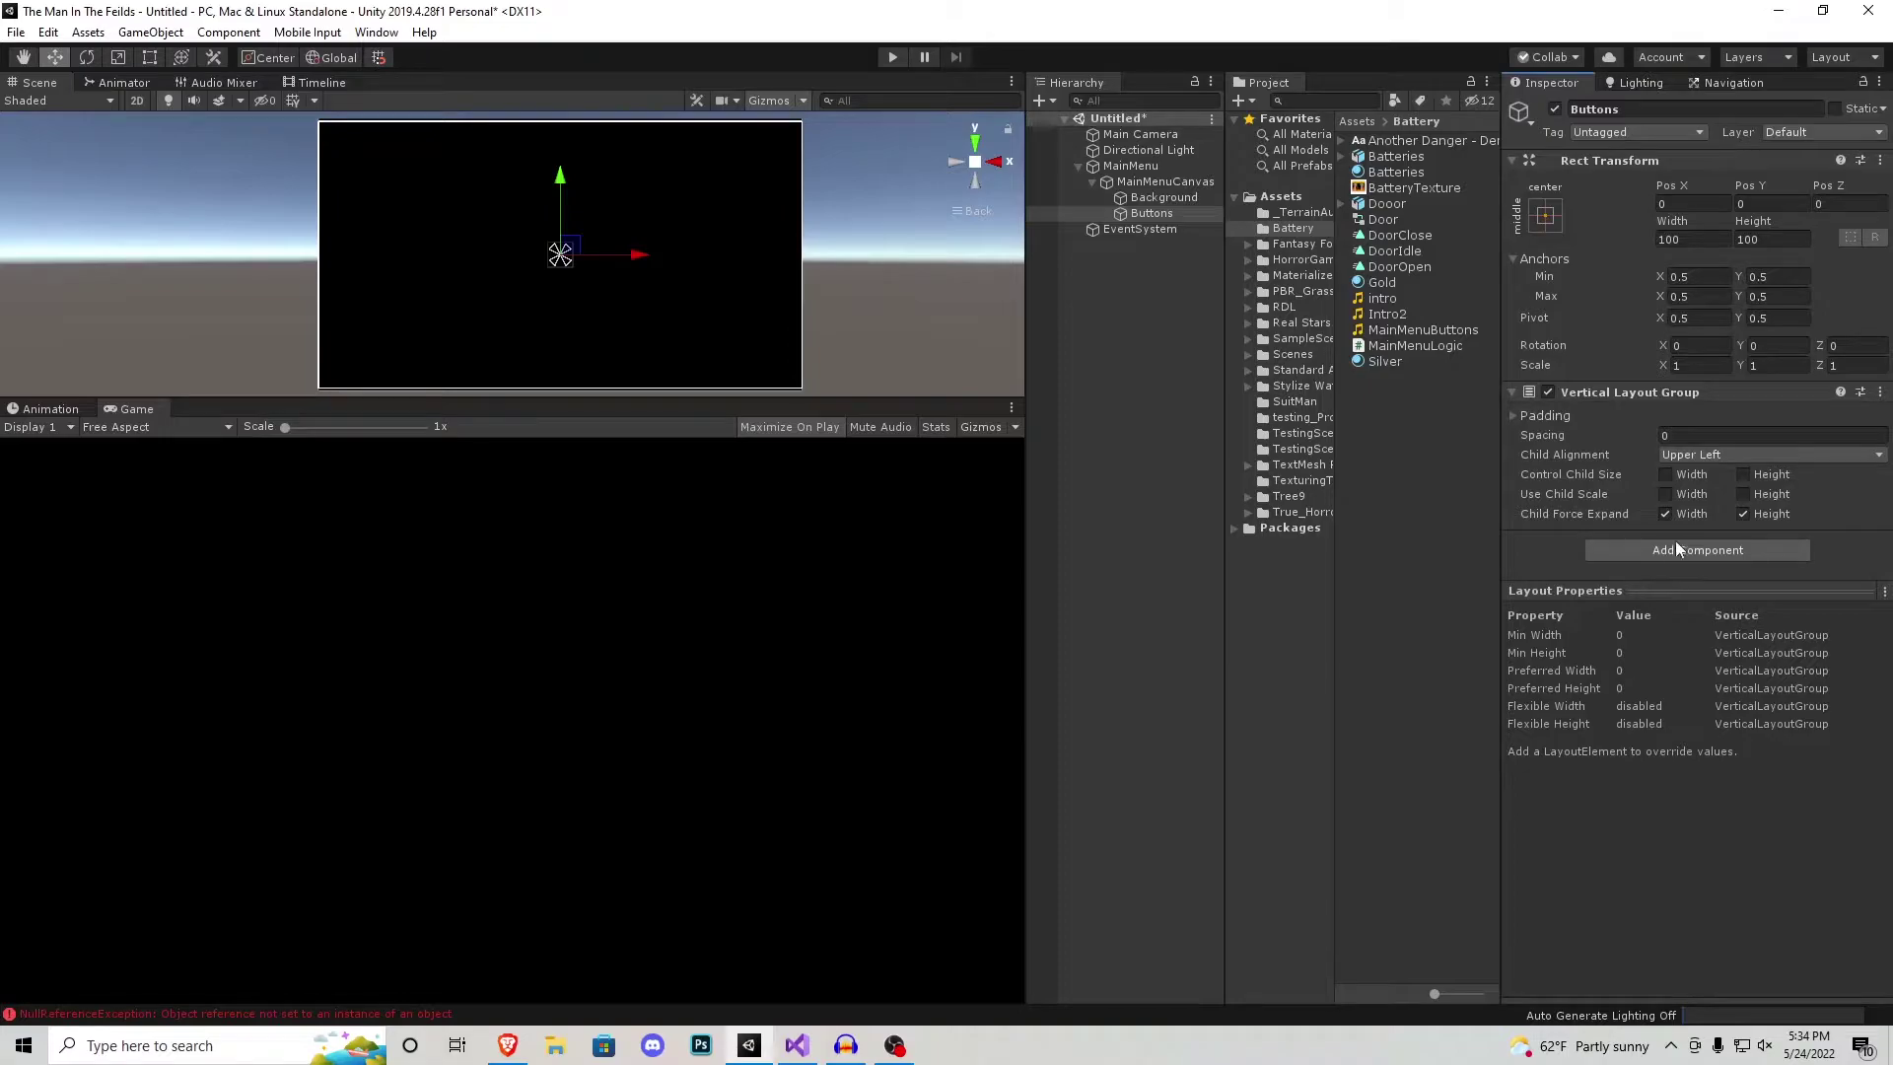
click(1666, 513)
click(1696, 436)
text(15)
click(1159, 215)
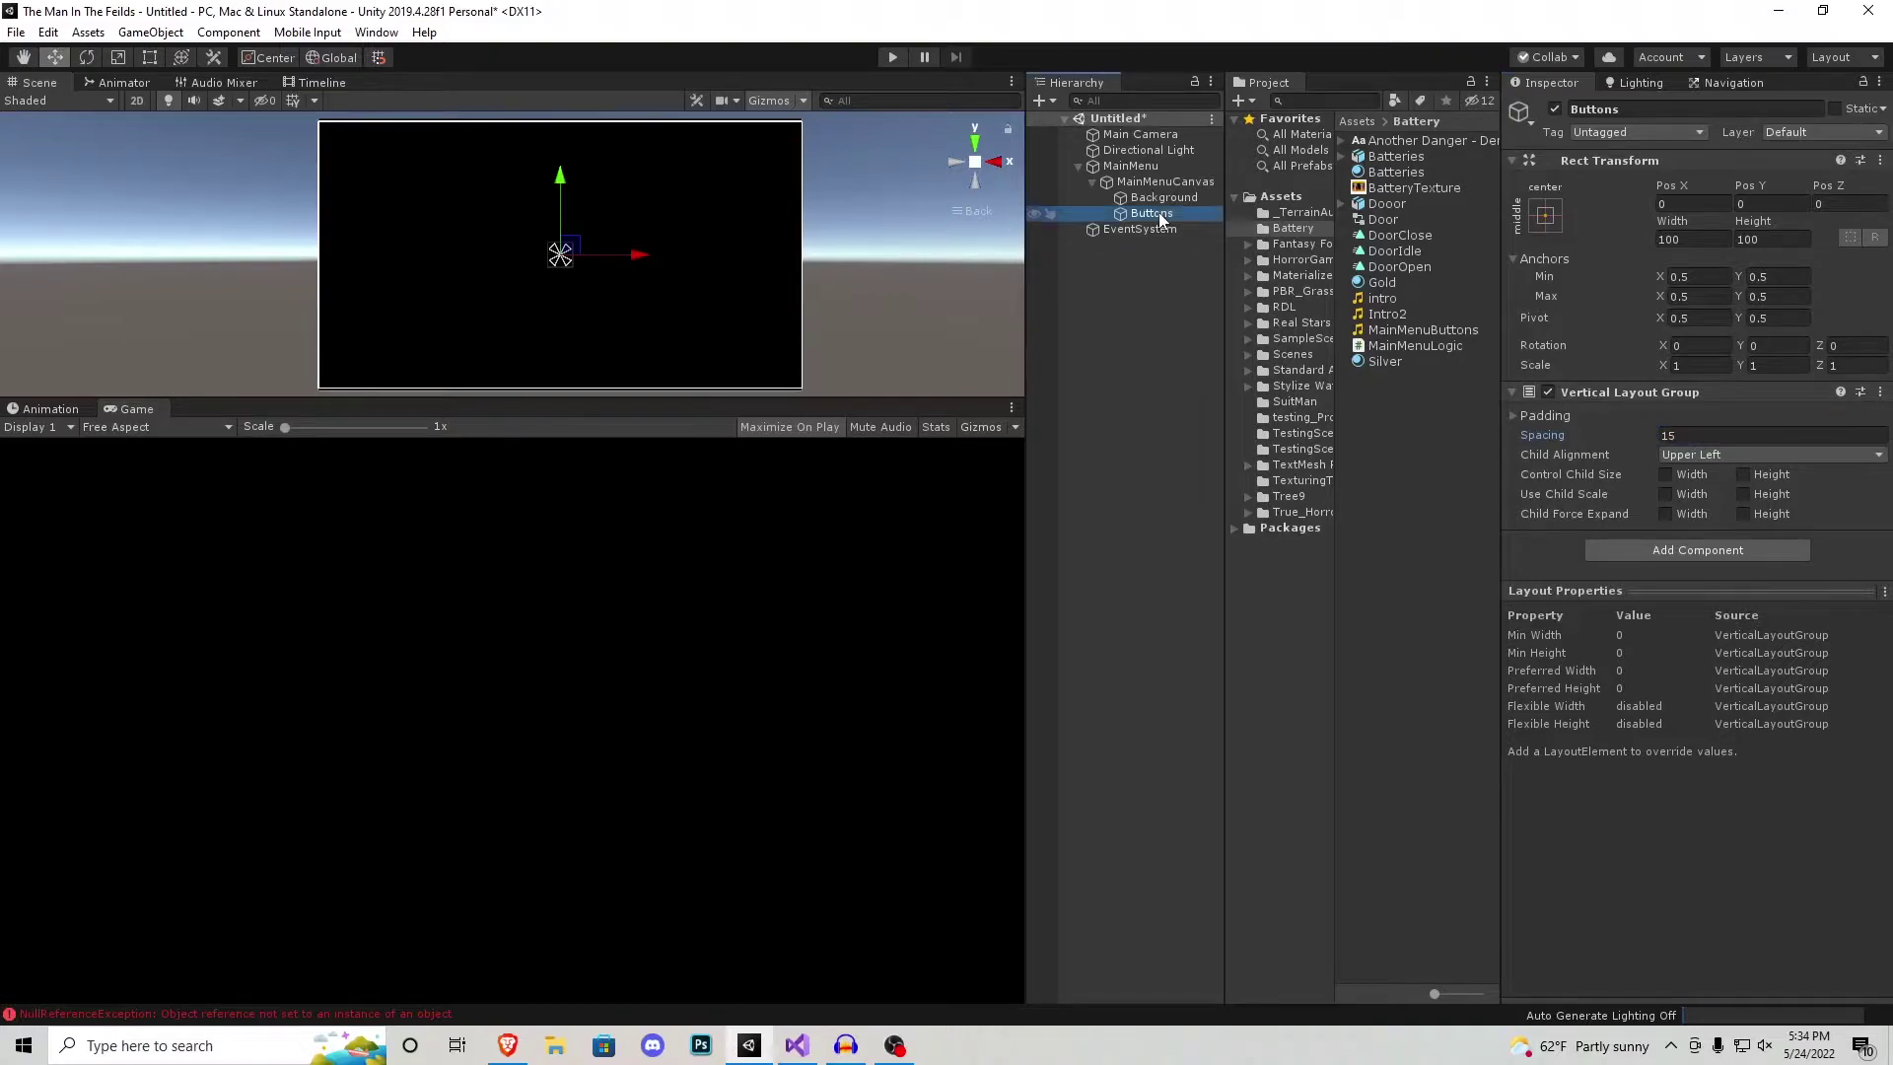
right_click(1160, 217)
mouse_move(1222, 546)
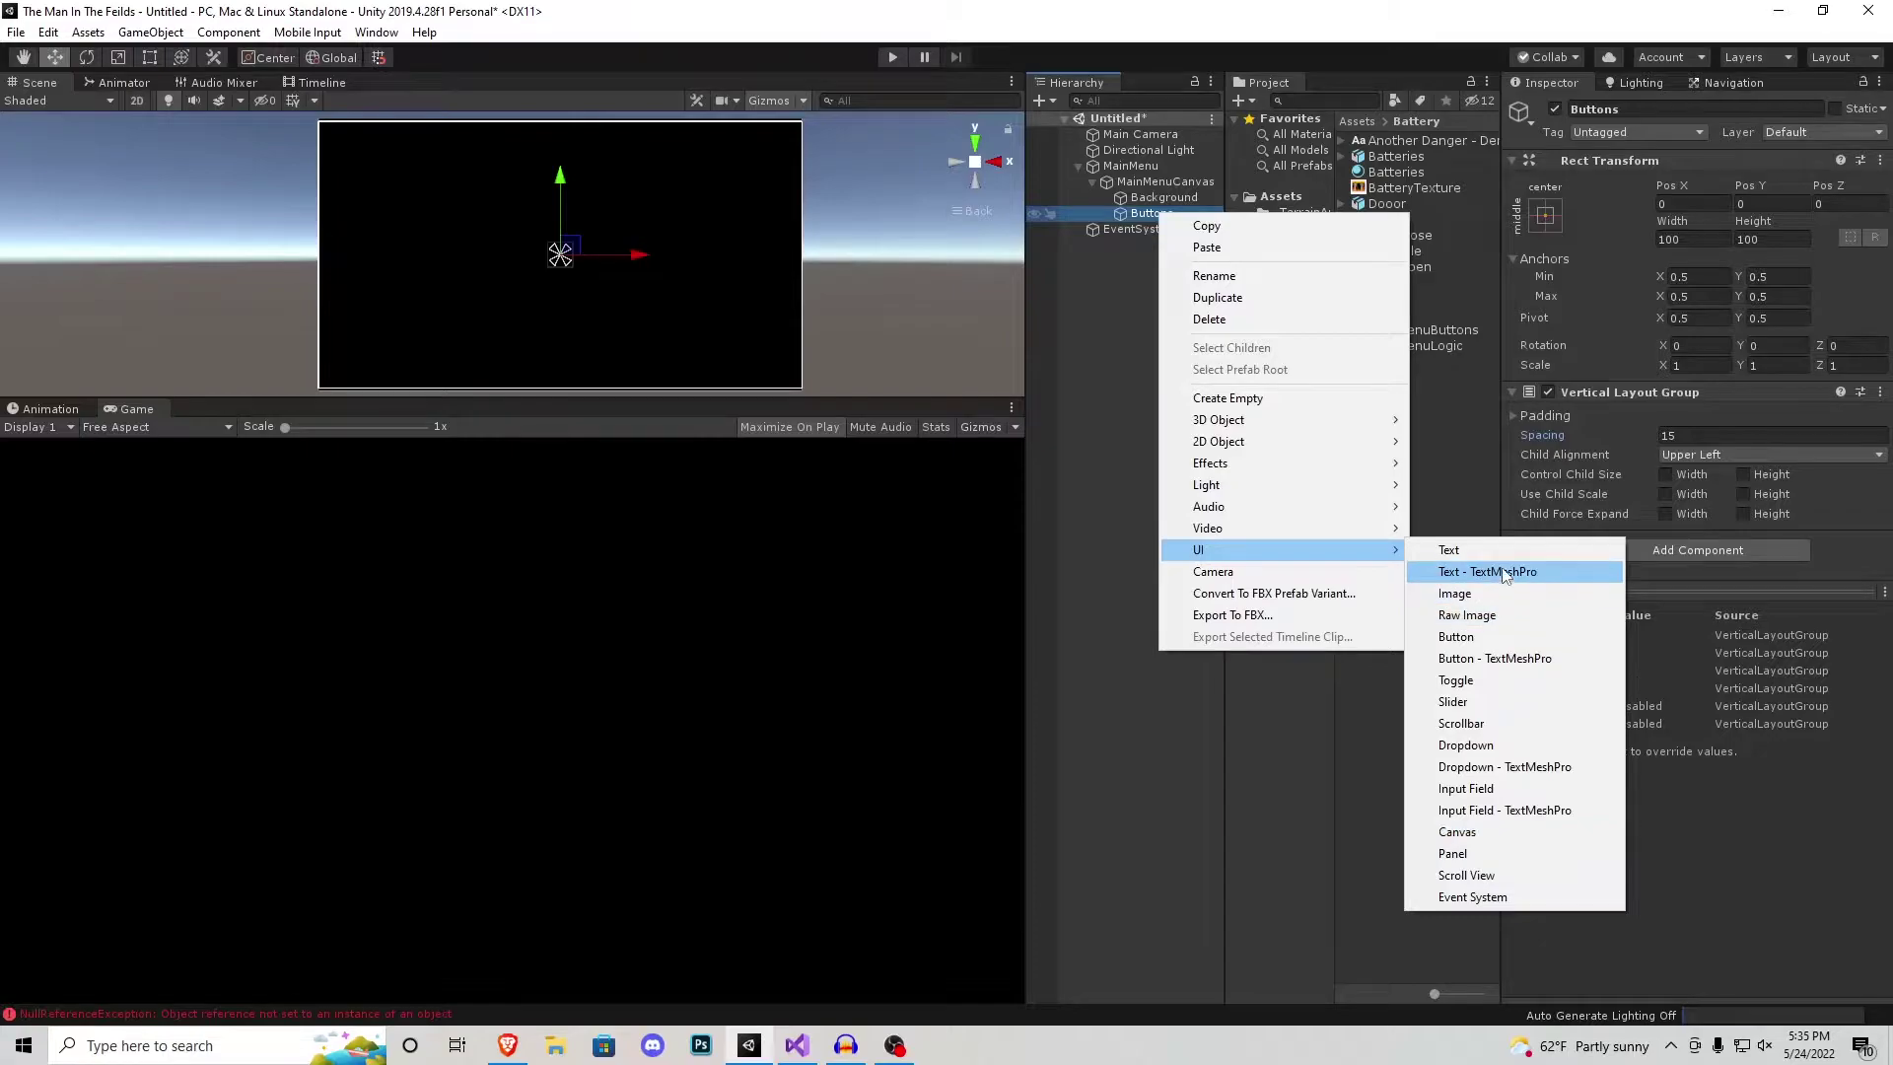
Step: Add a UI Button inside Buttons and size it 250 wide by 75 tall
click(1459, 635)
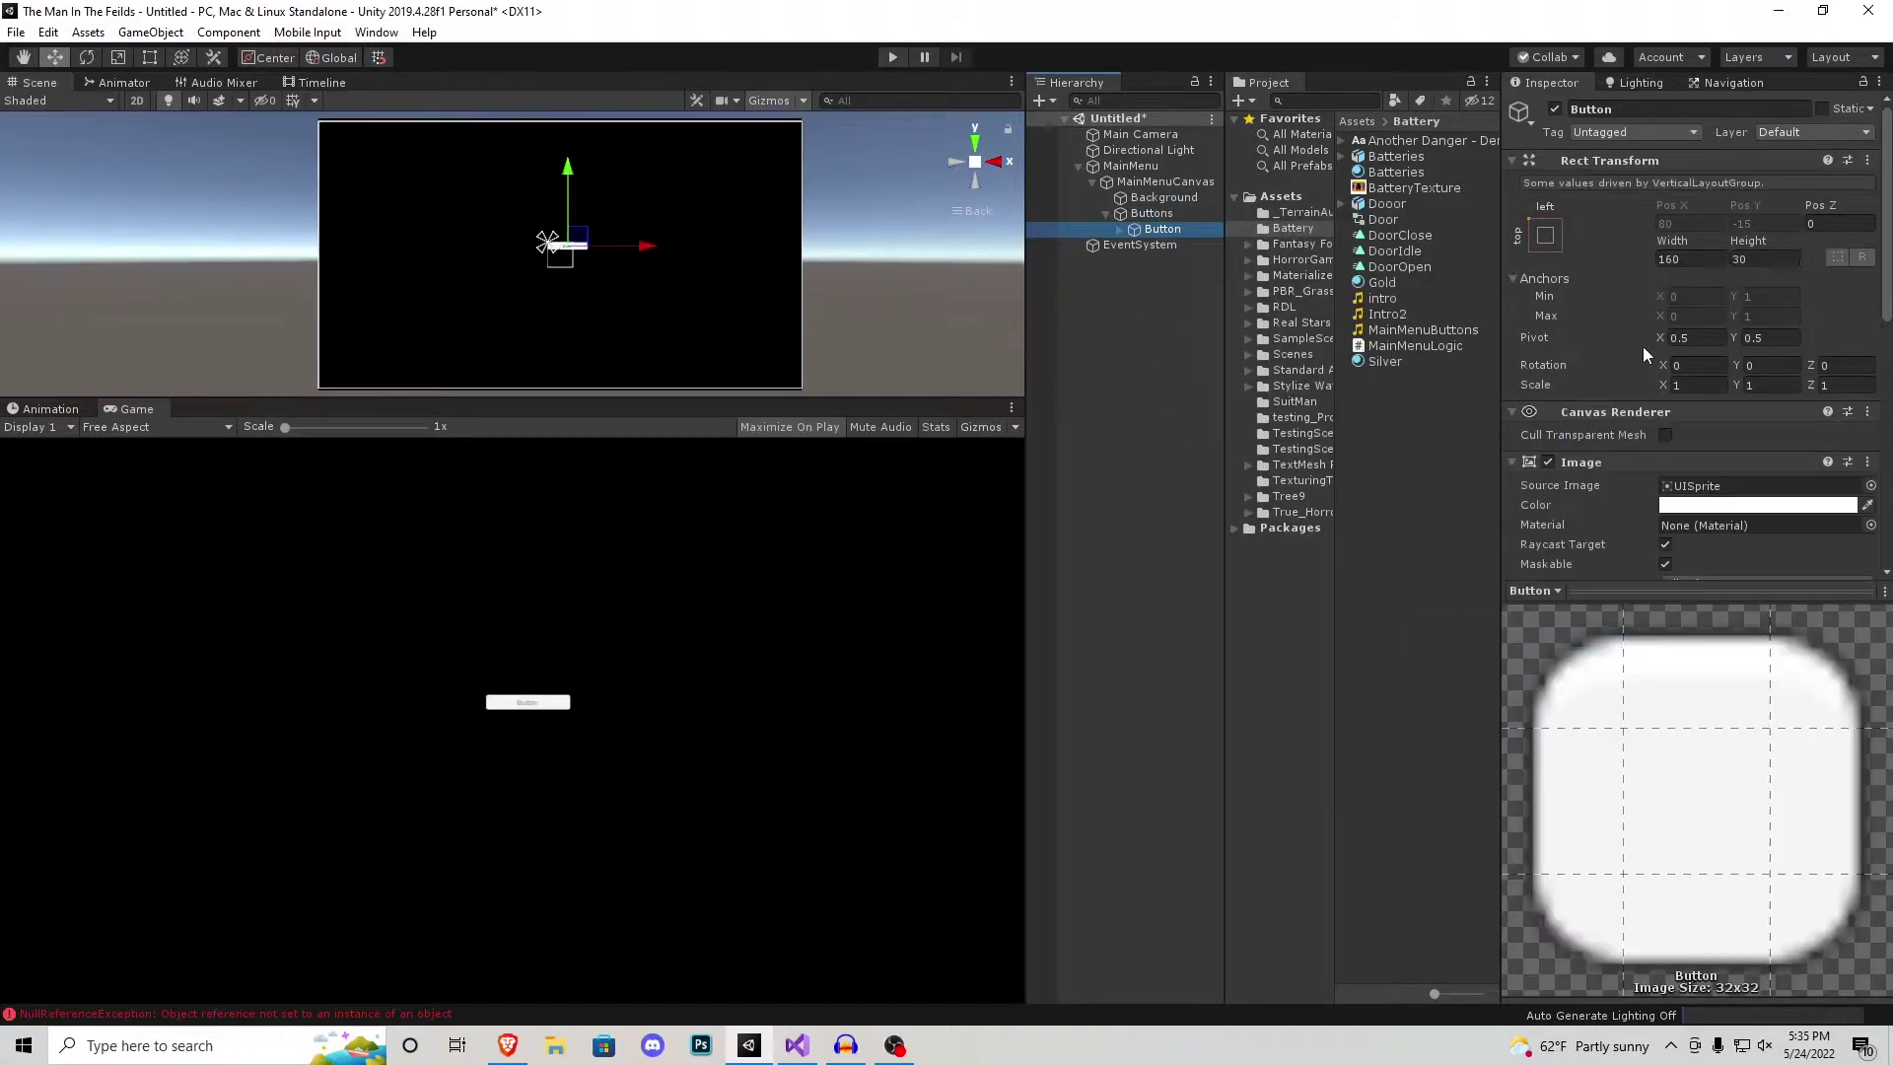
click(1688, 259)
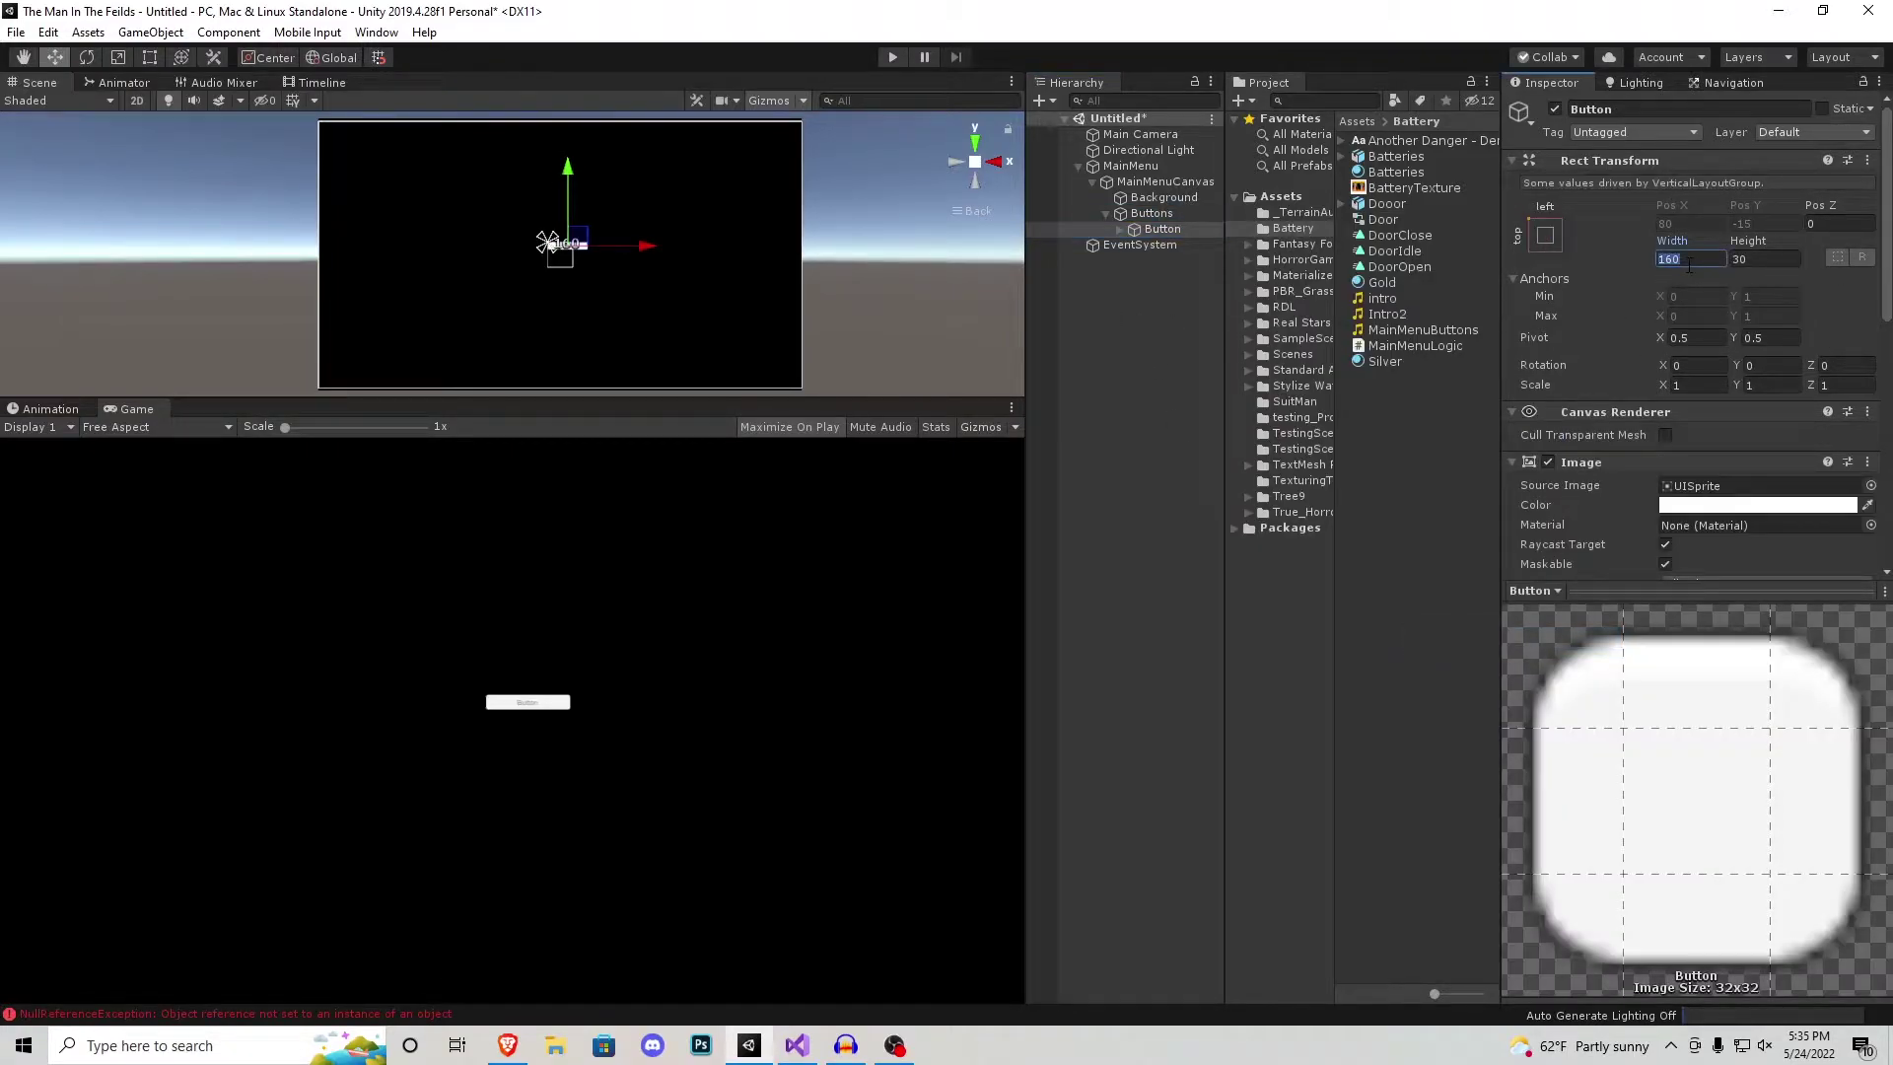
text(250)
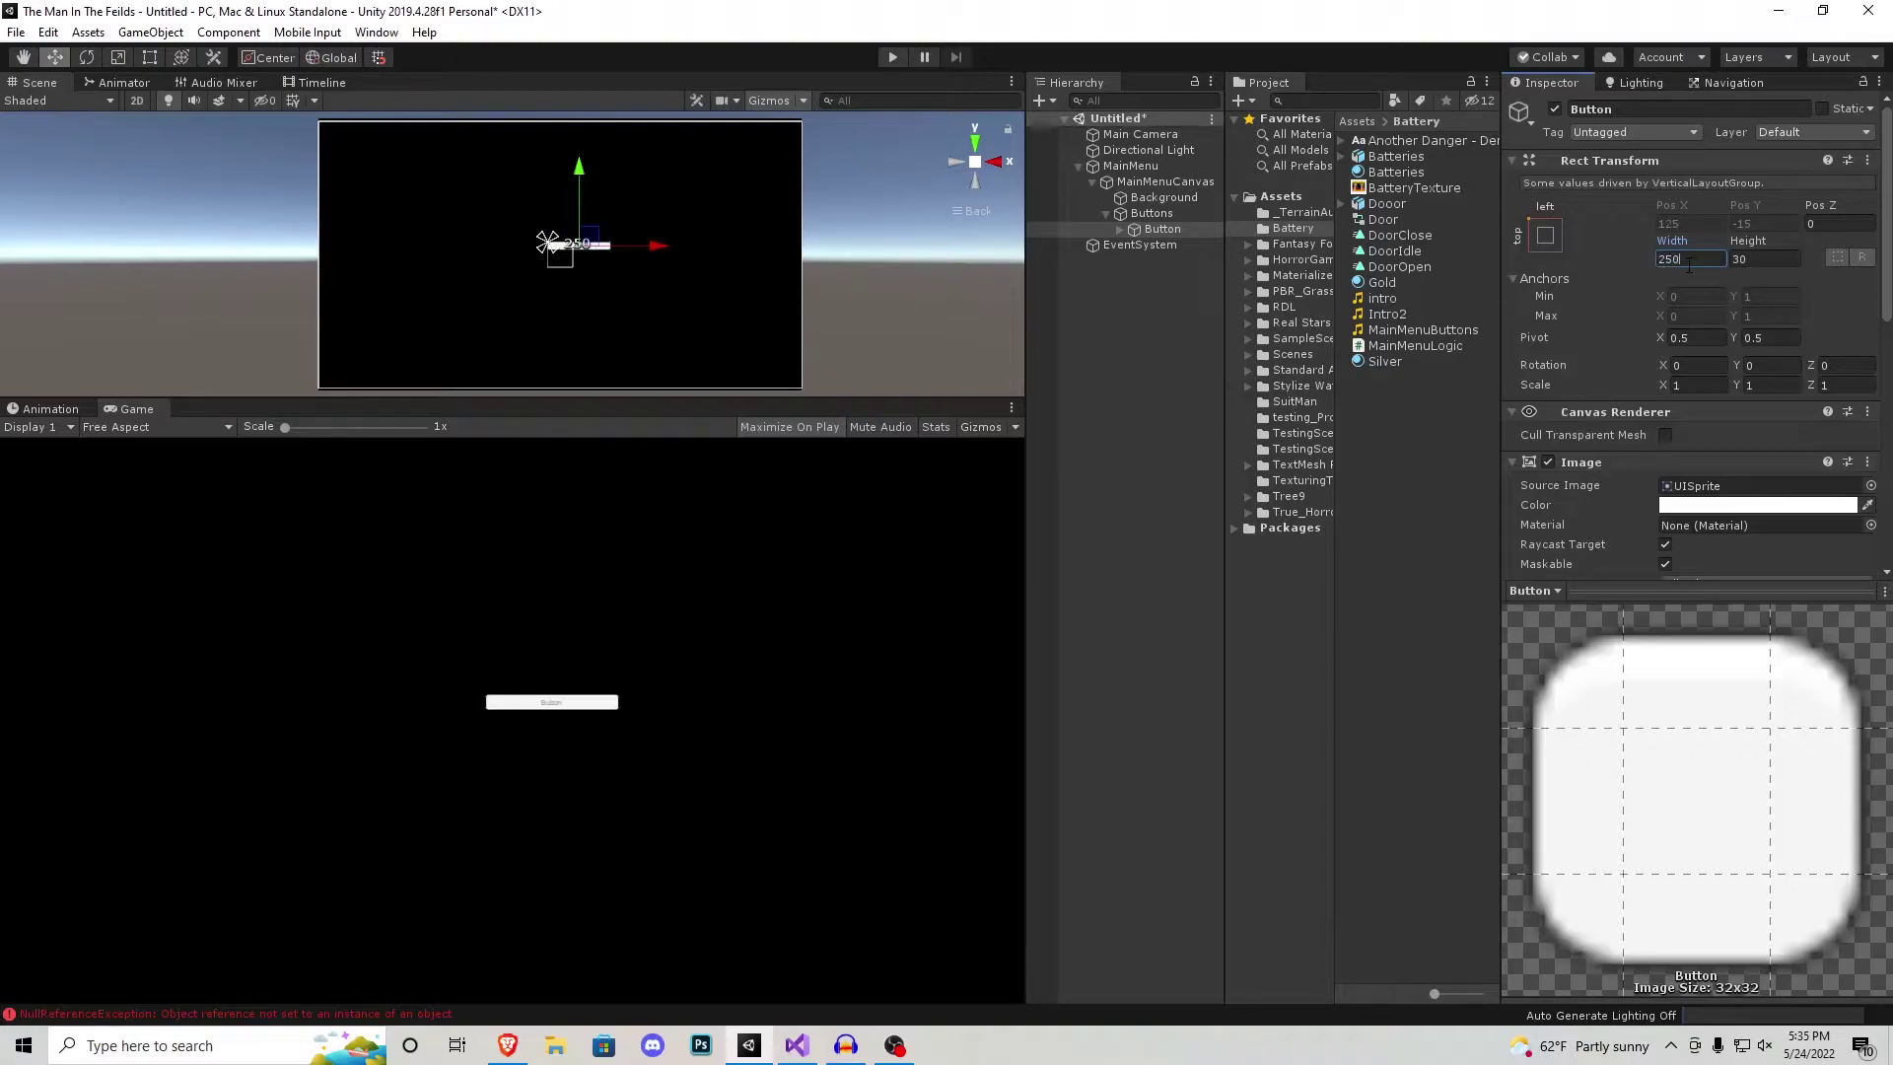
key(Tab)
text(75)
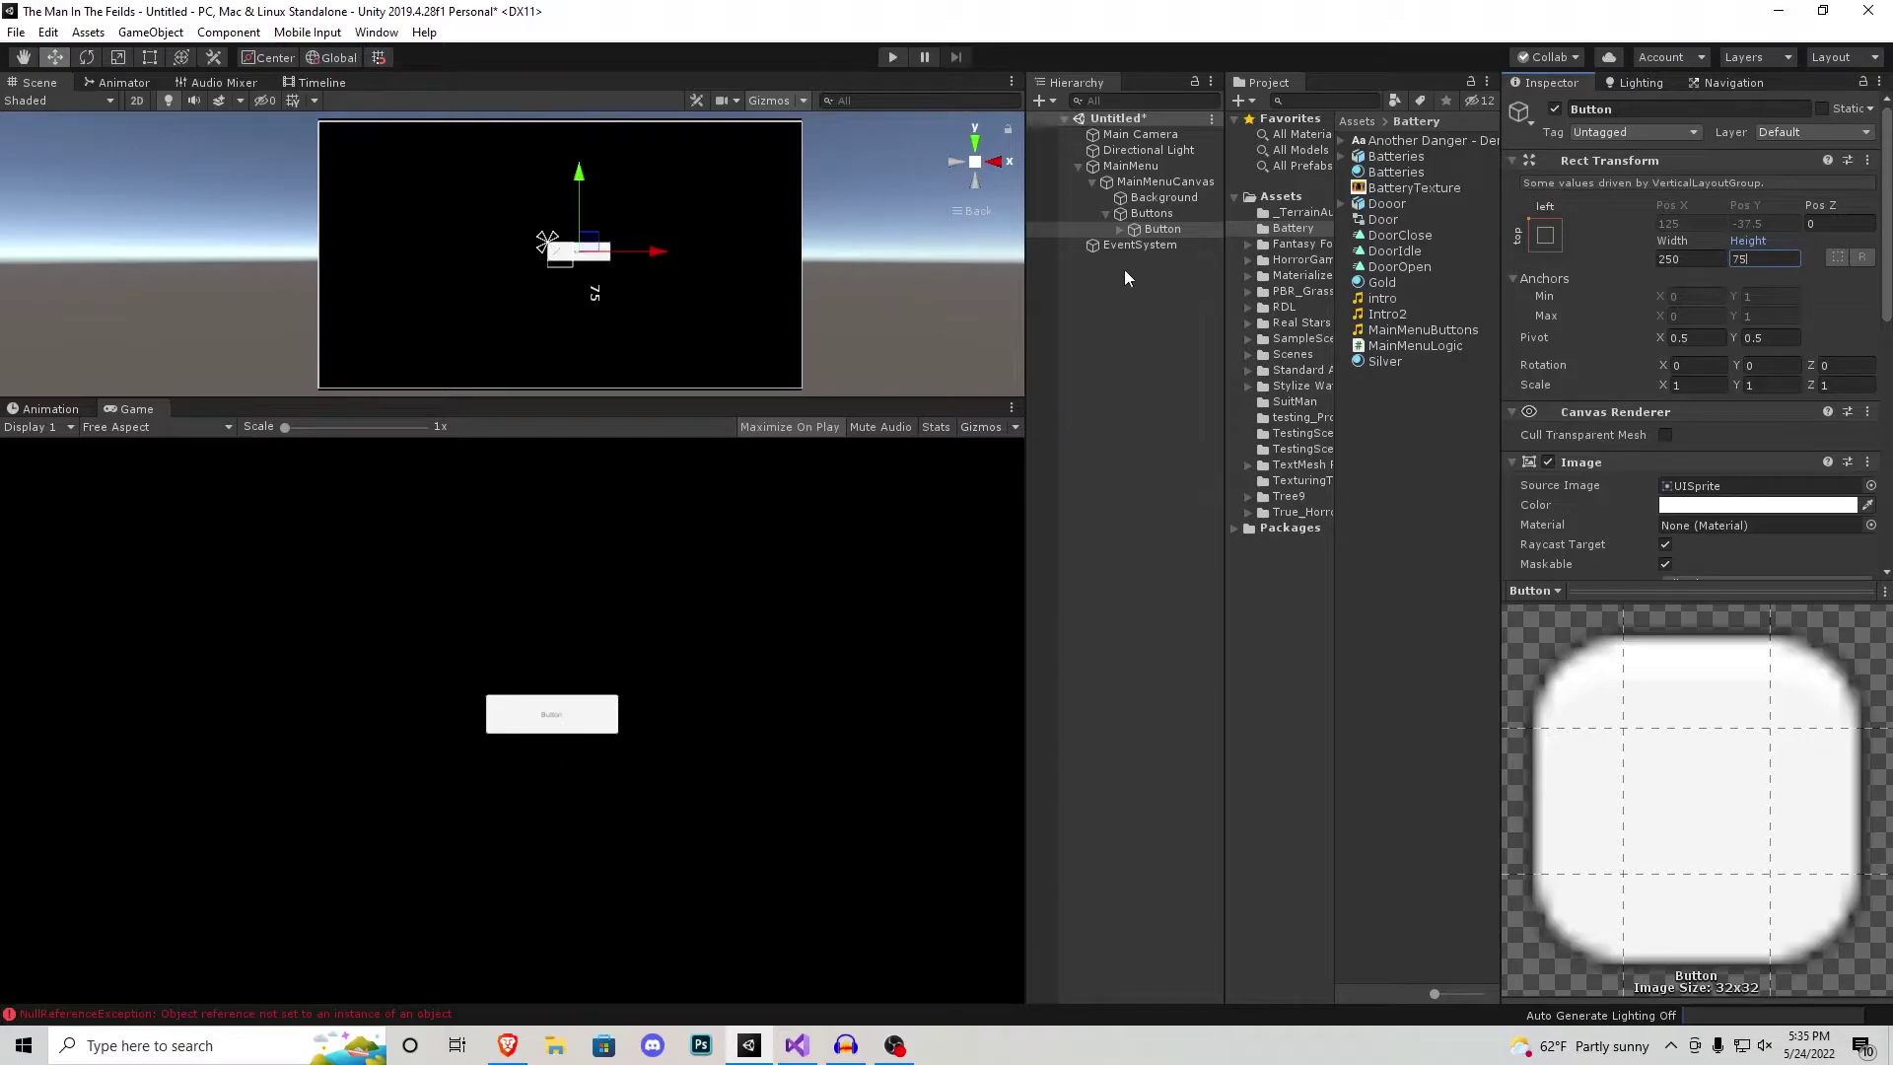
Step: Change the button's label text to Start Game with font size 28
click(1119, 229)
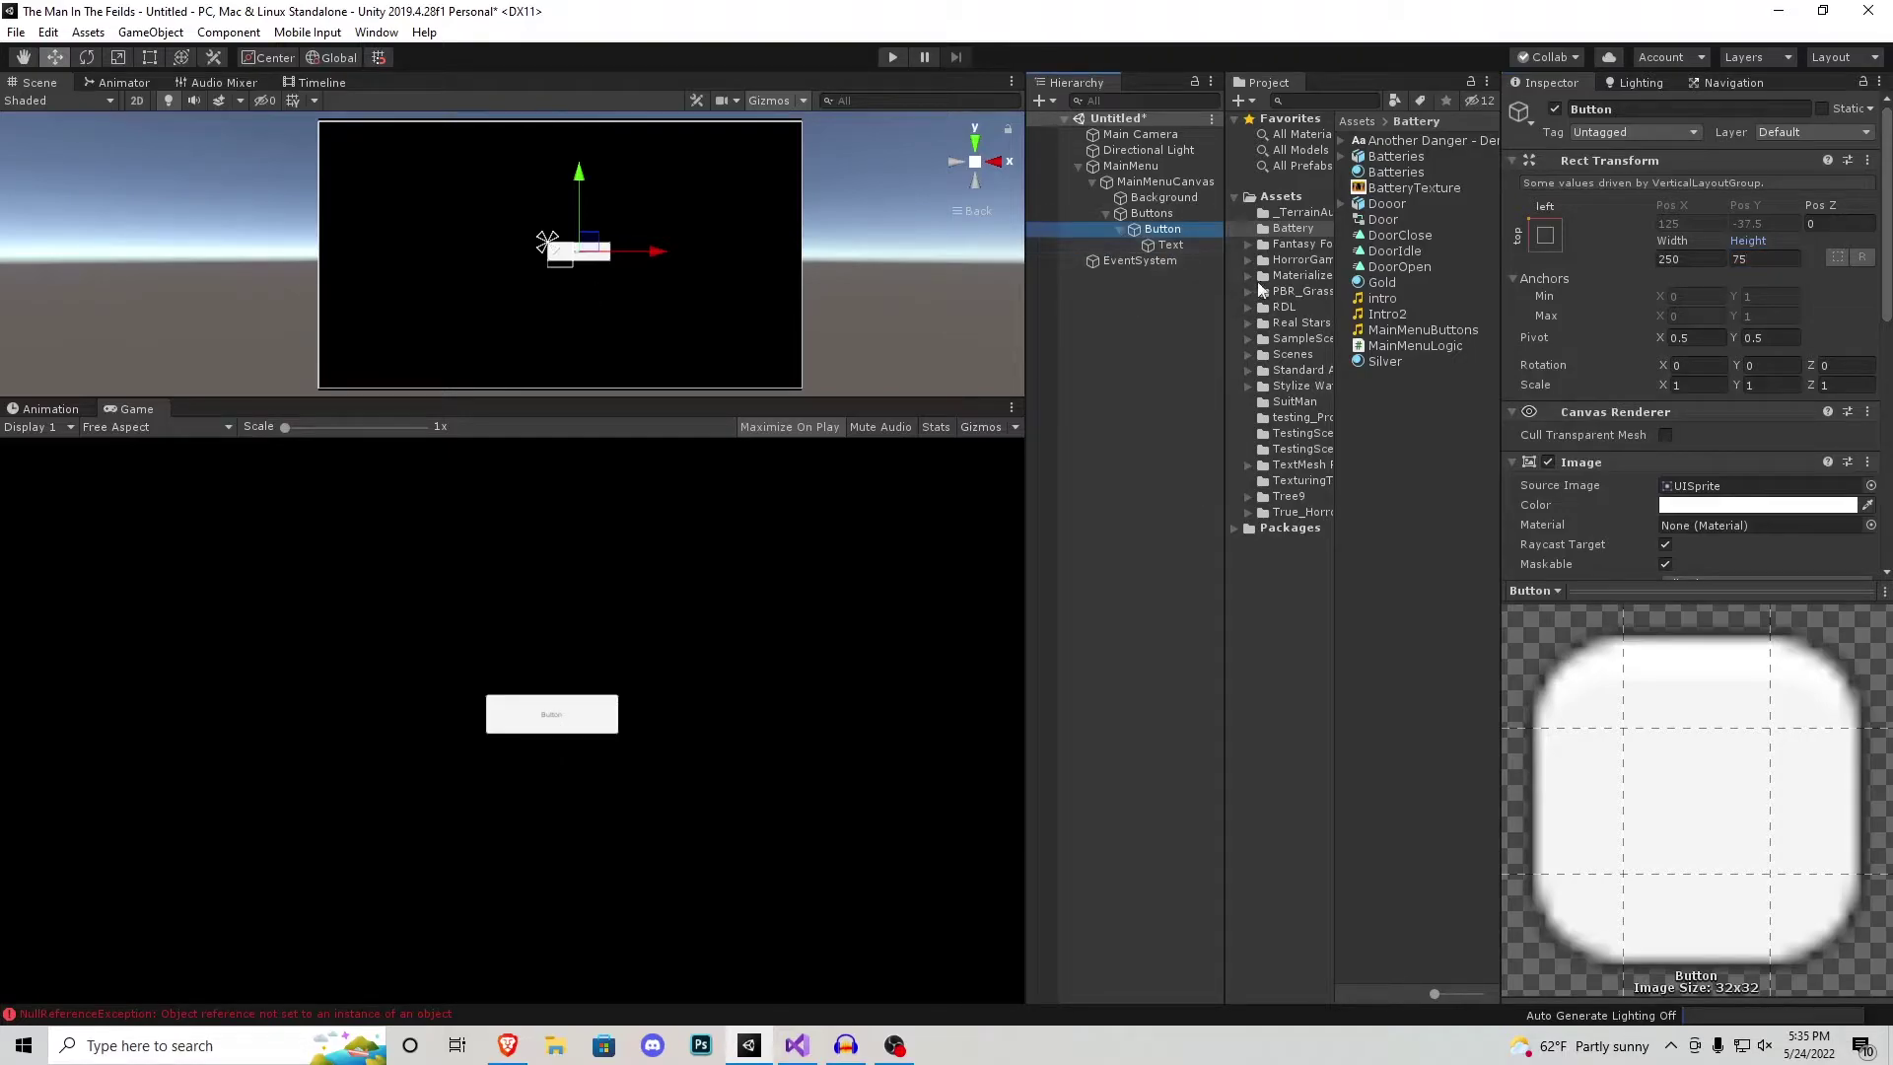
click(1180, 246)
click(1596, 502)
text(Start Game)
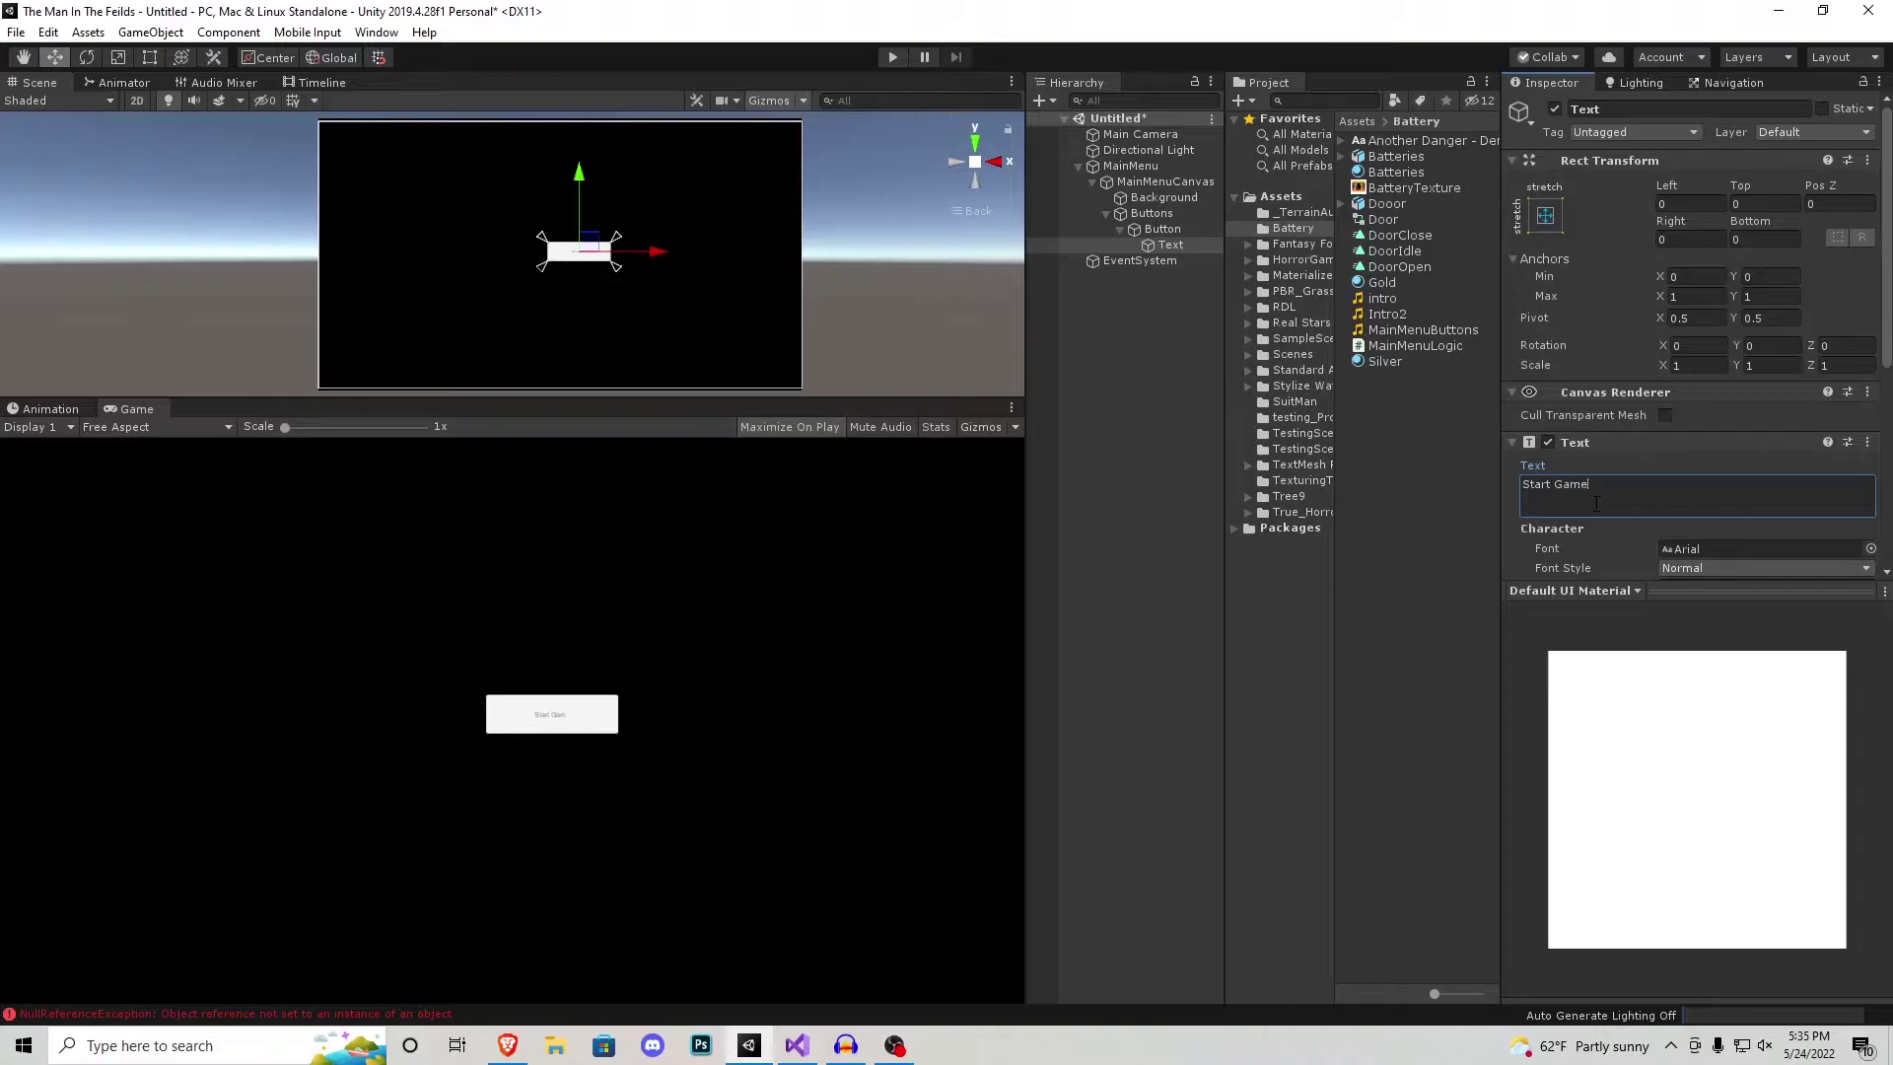
click(1163, 228)
click(1170, 244)
scroll(1666, 511, down, 3)
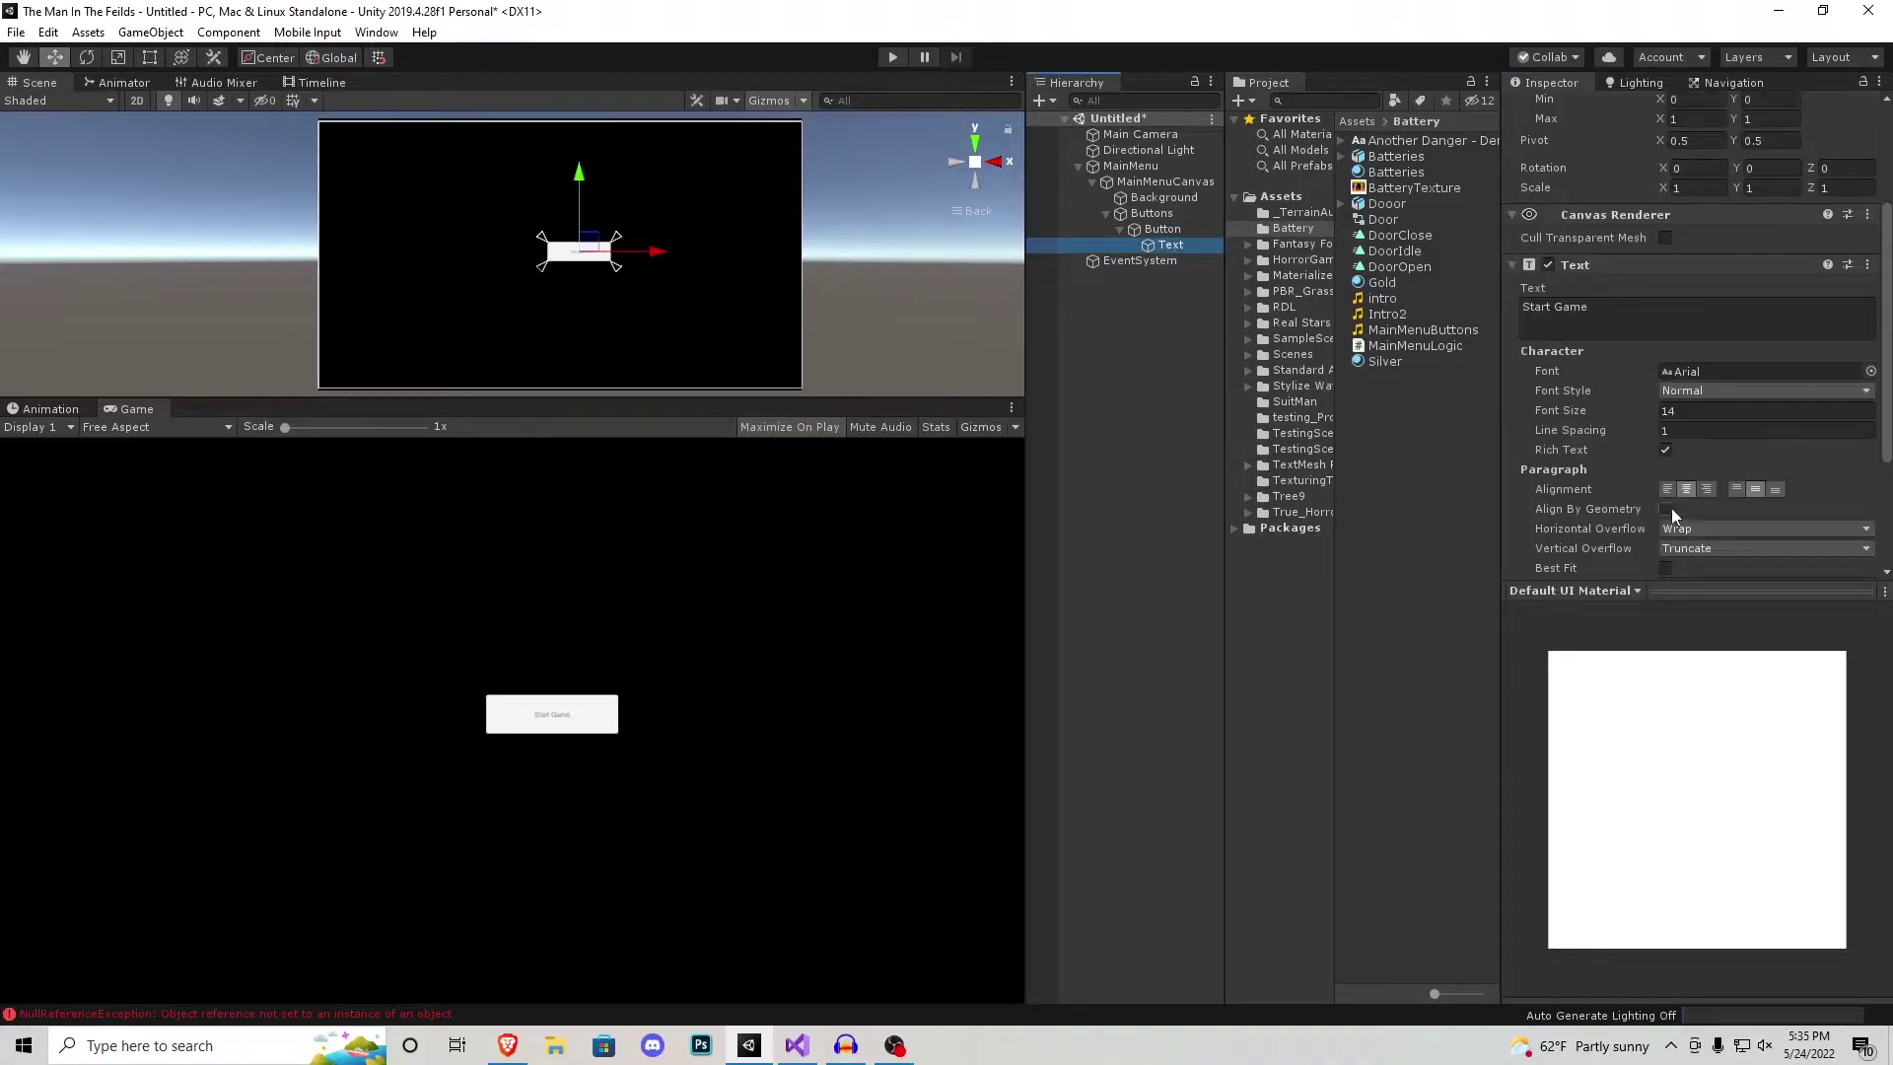
click(1688, 411)
text(28)
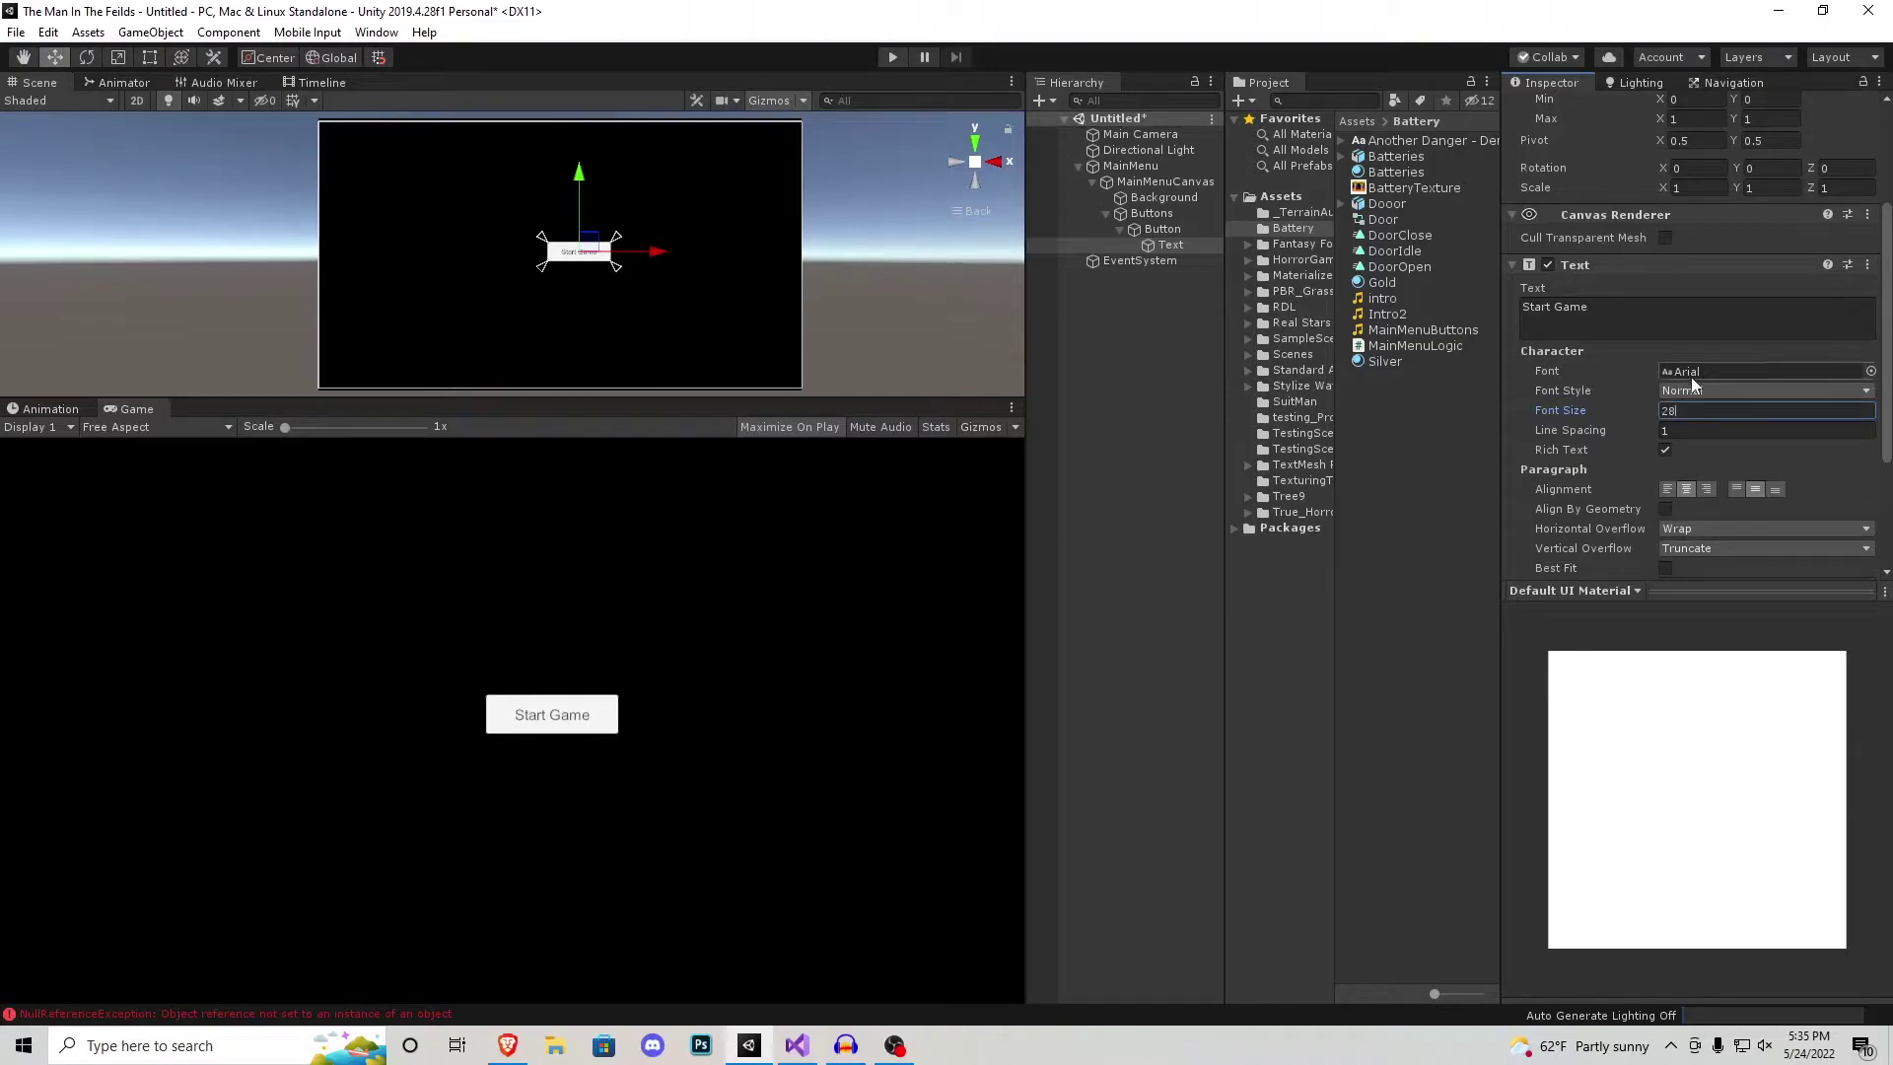
Step: Try the Another Danger - Demo font on the label, then undo back to Arial
click(1421, 140)
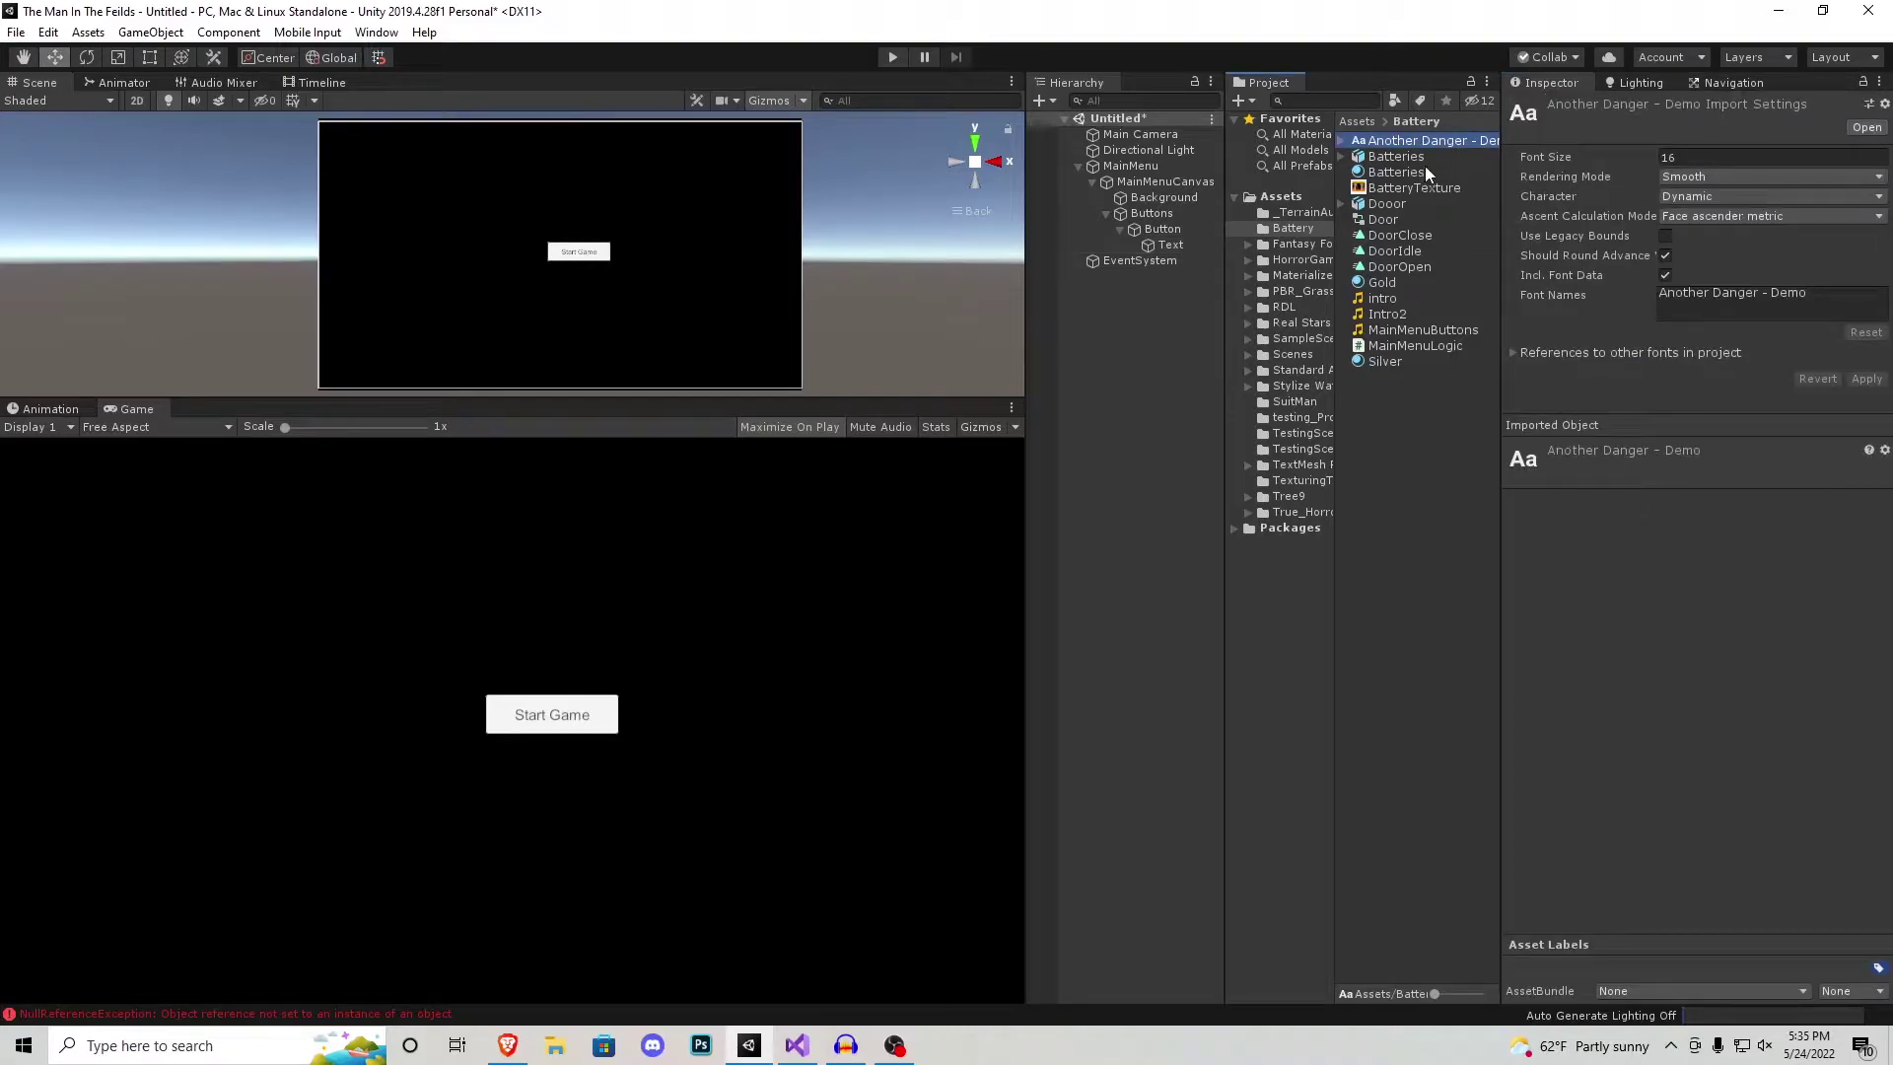
click(1170, 245)
drag(1427, 144, 1690, 549)
key(ctrl+z)
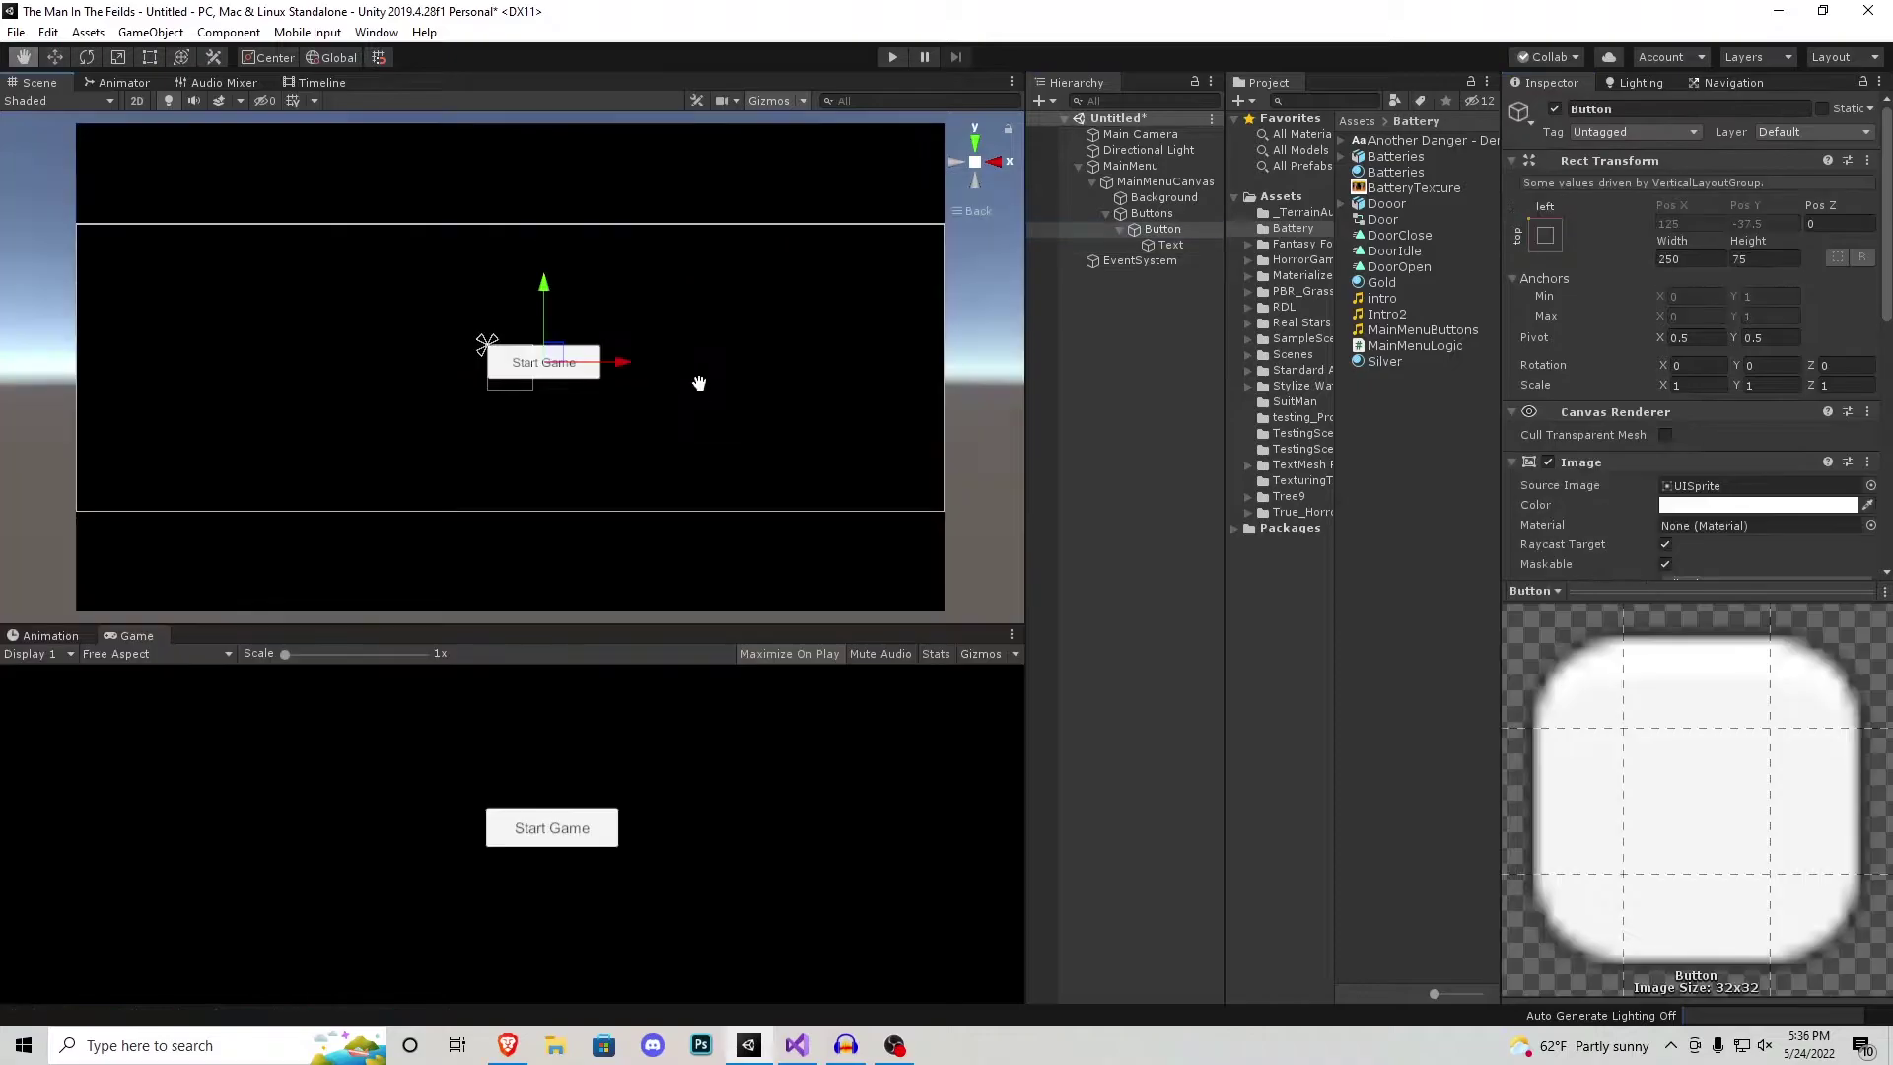
middle_drag(698, 380, 741, 384)
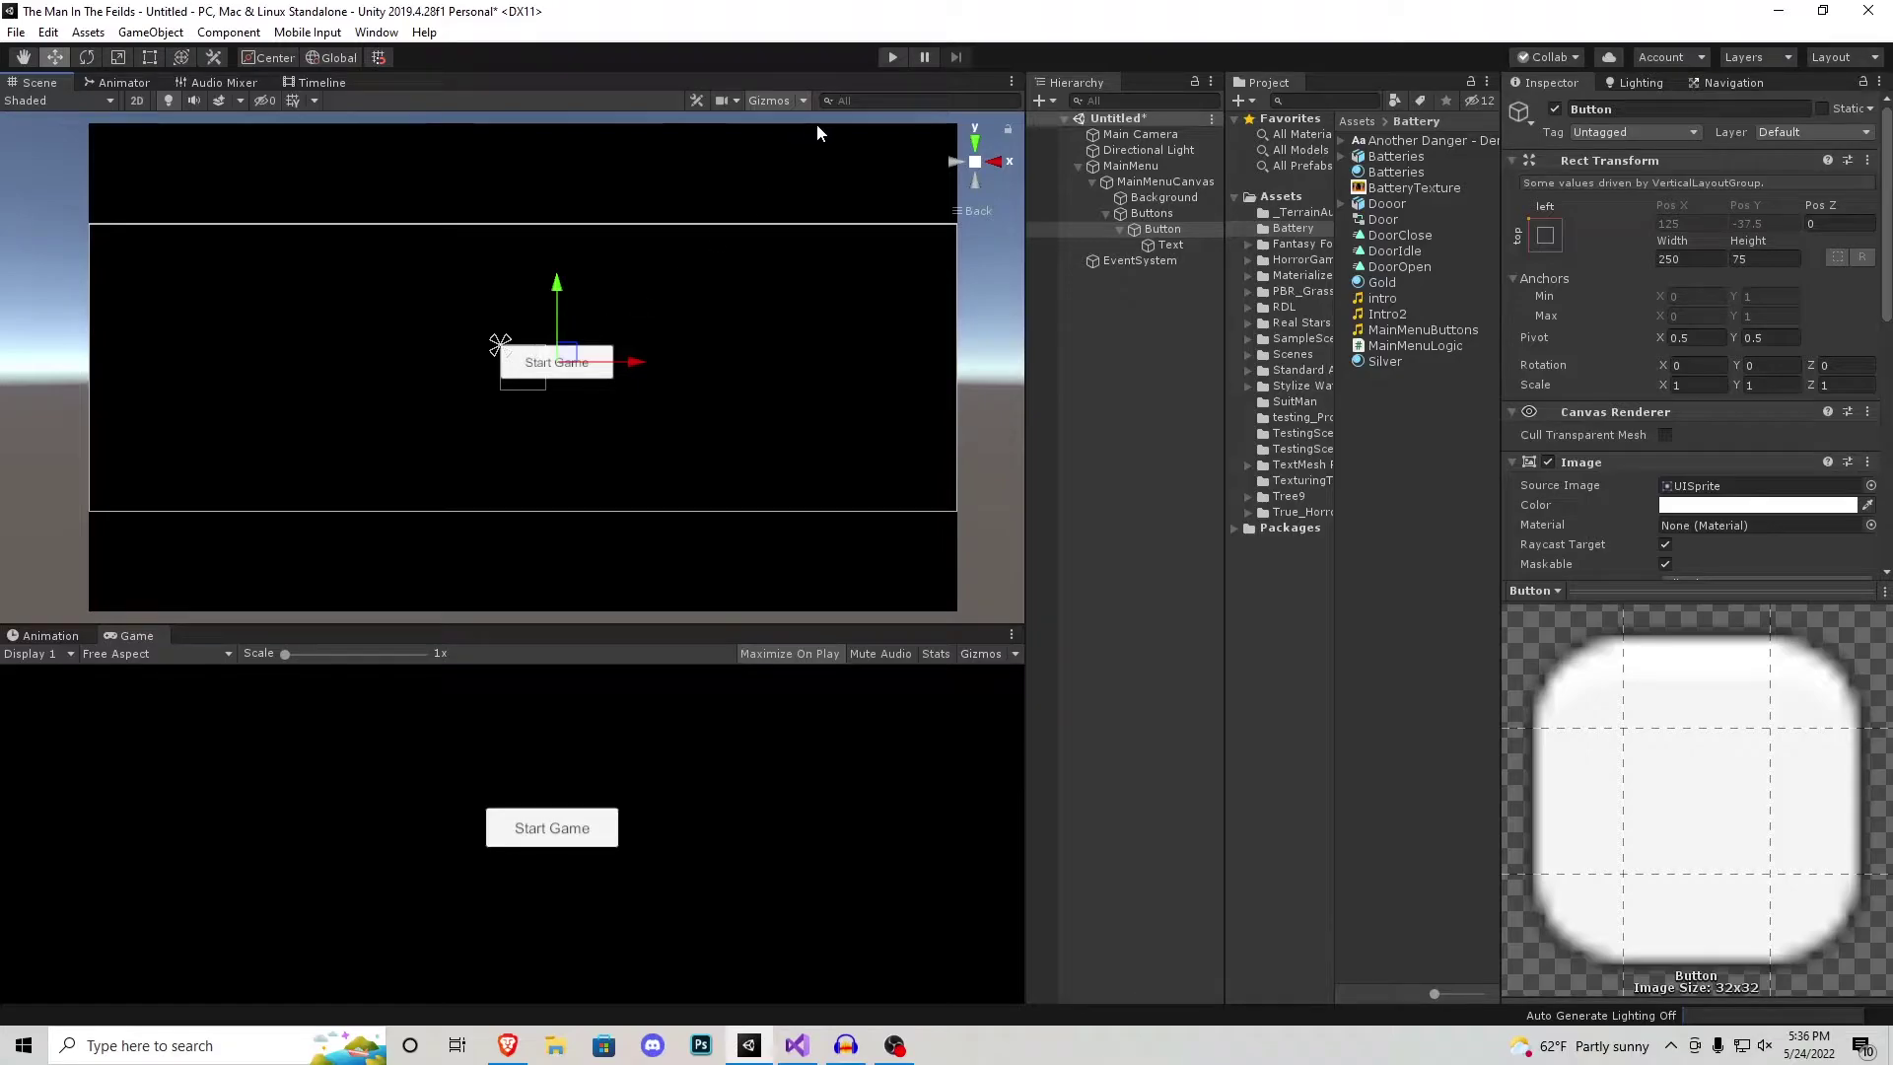
Step: Set the Buttons layout's Child Alignment to Middle Center, previewing the menu in Play mode before and after
click(893, 57)
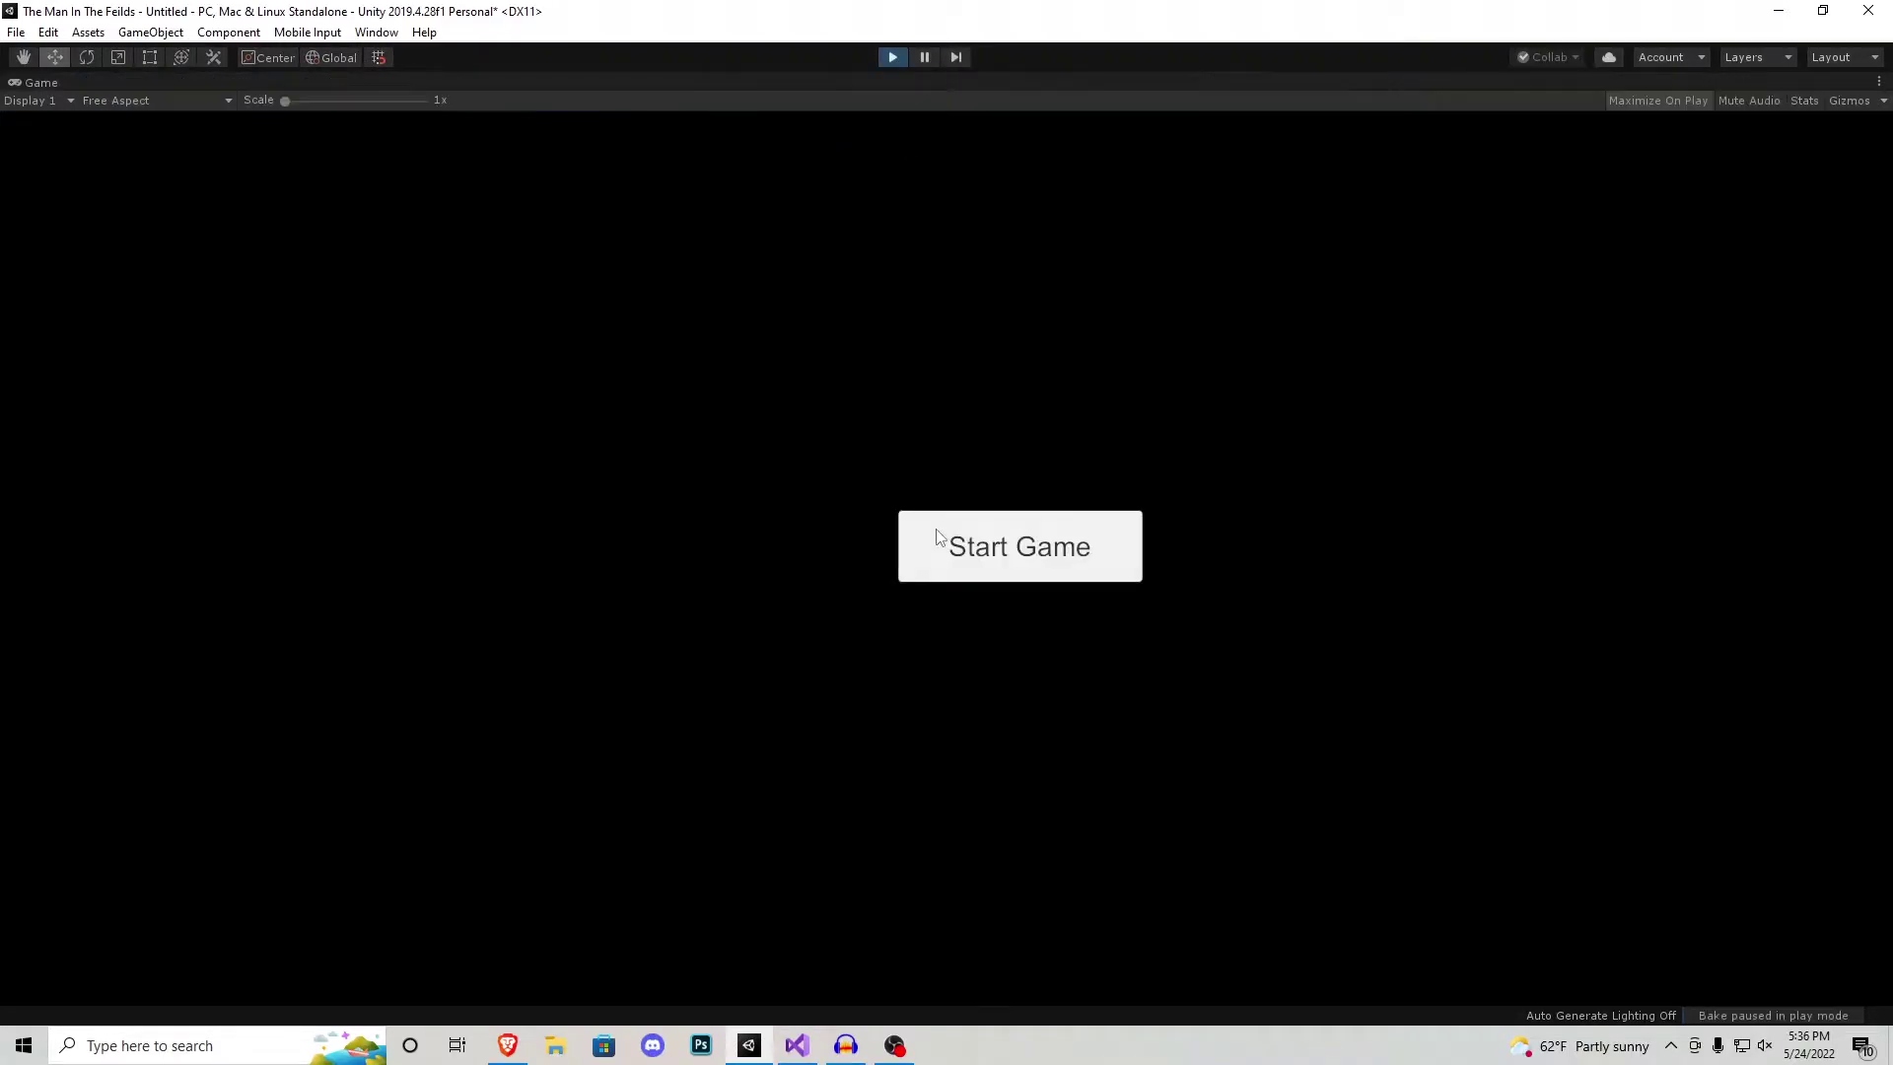
click(899, 63)
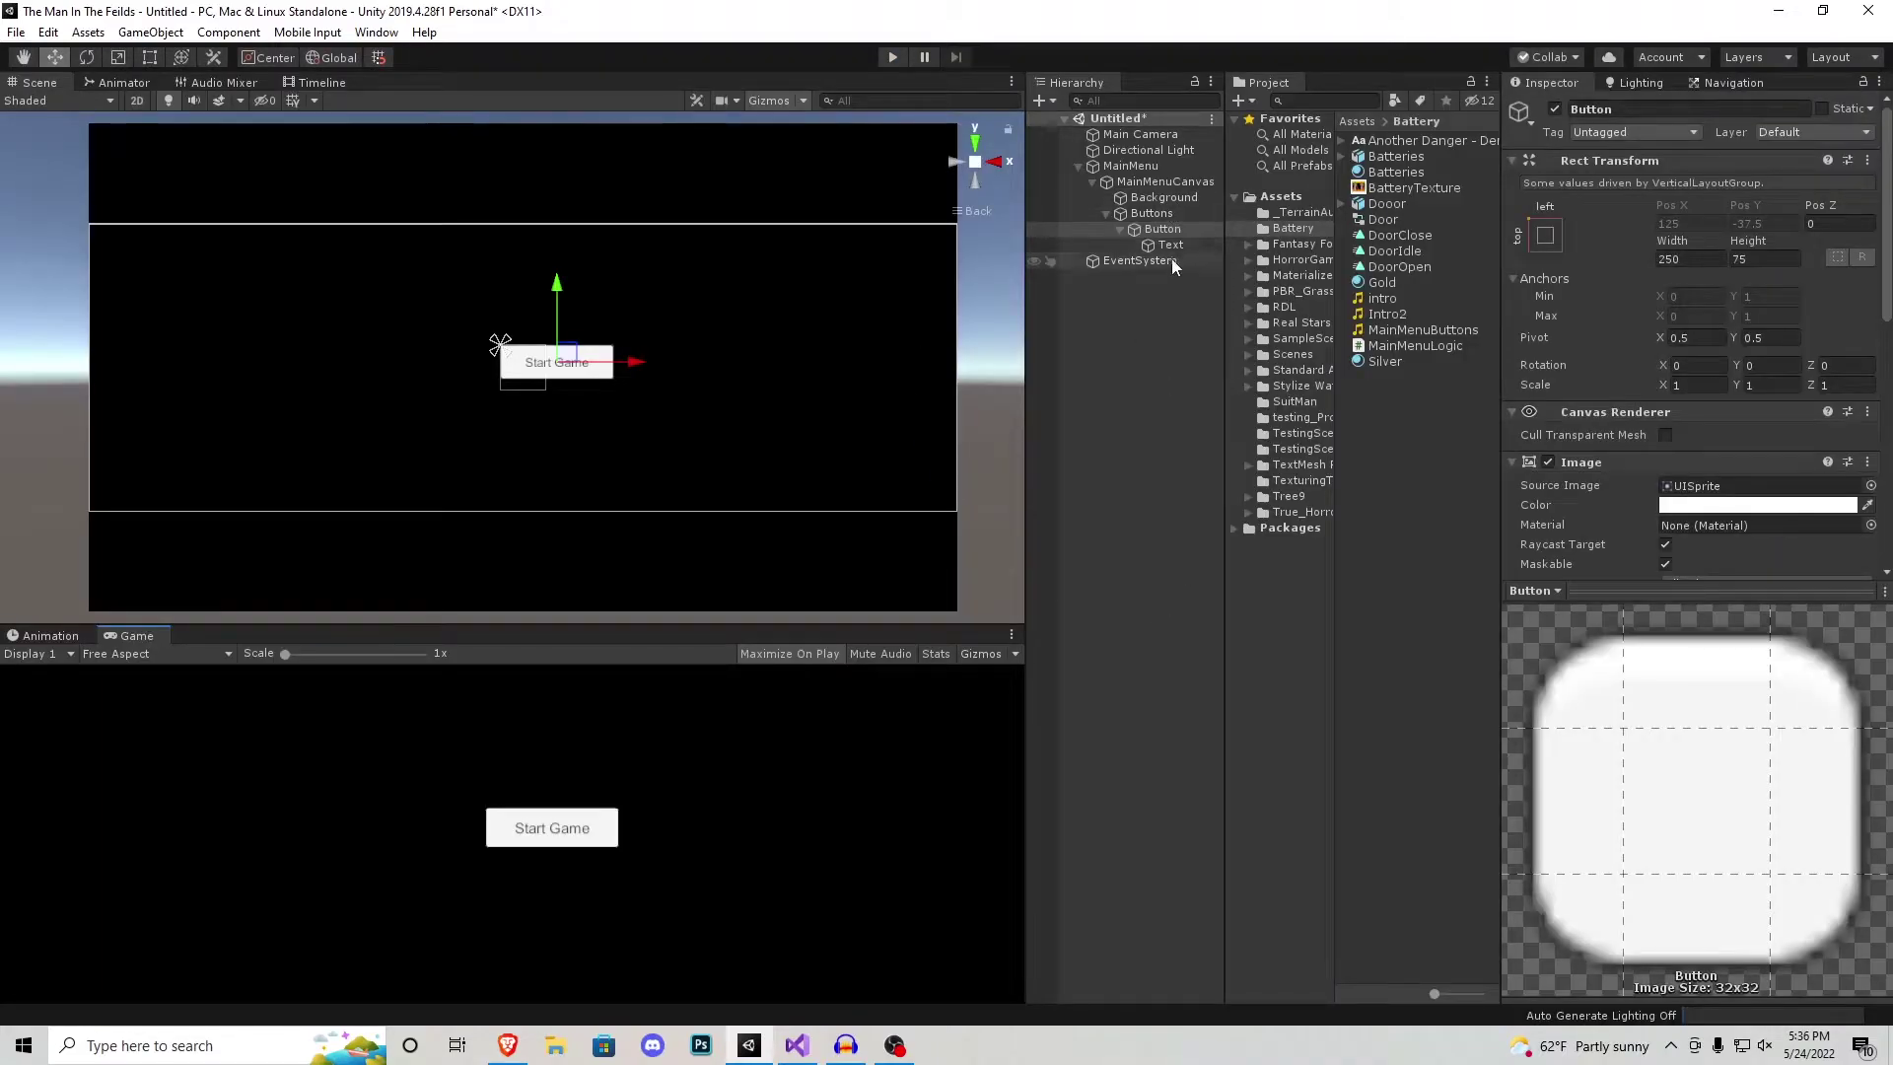
click(1154, 213)
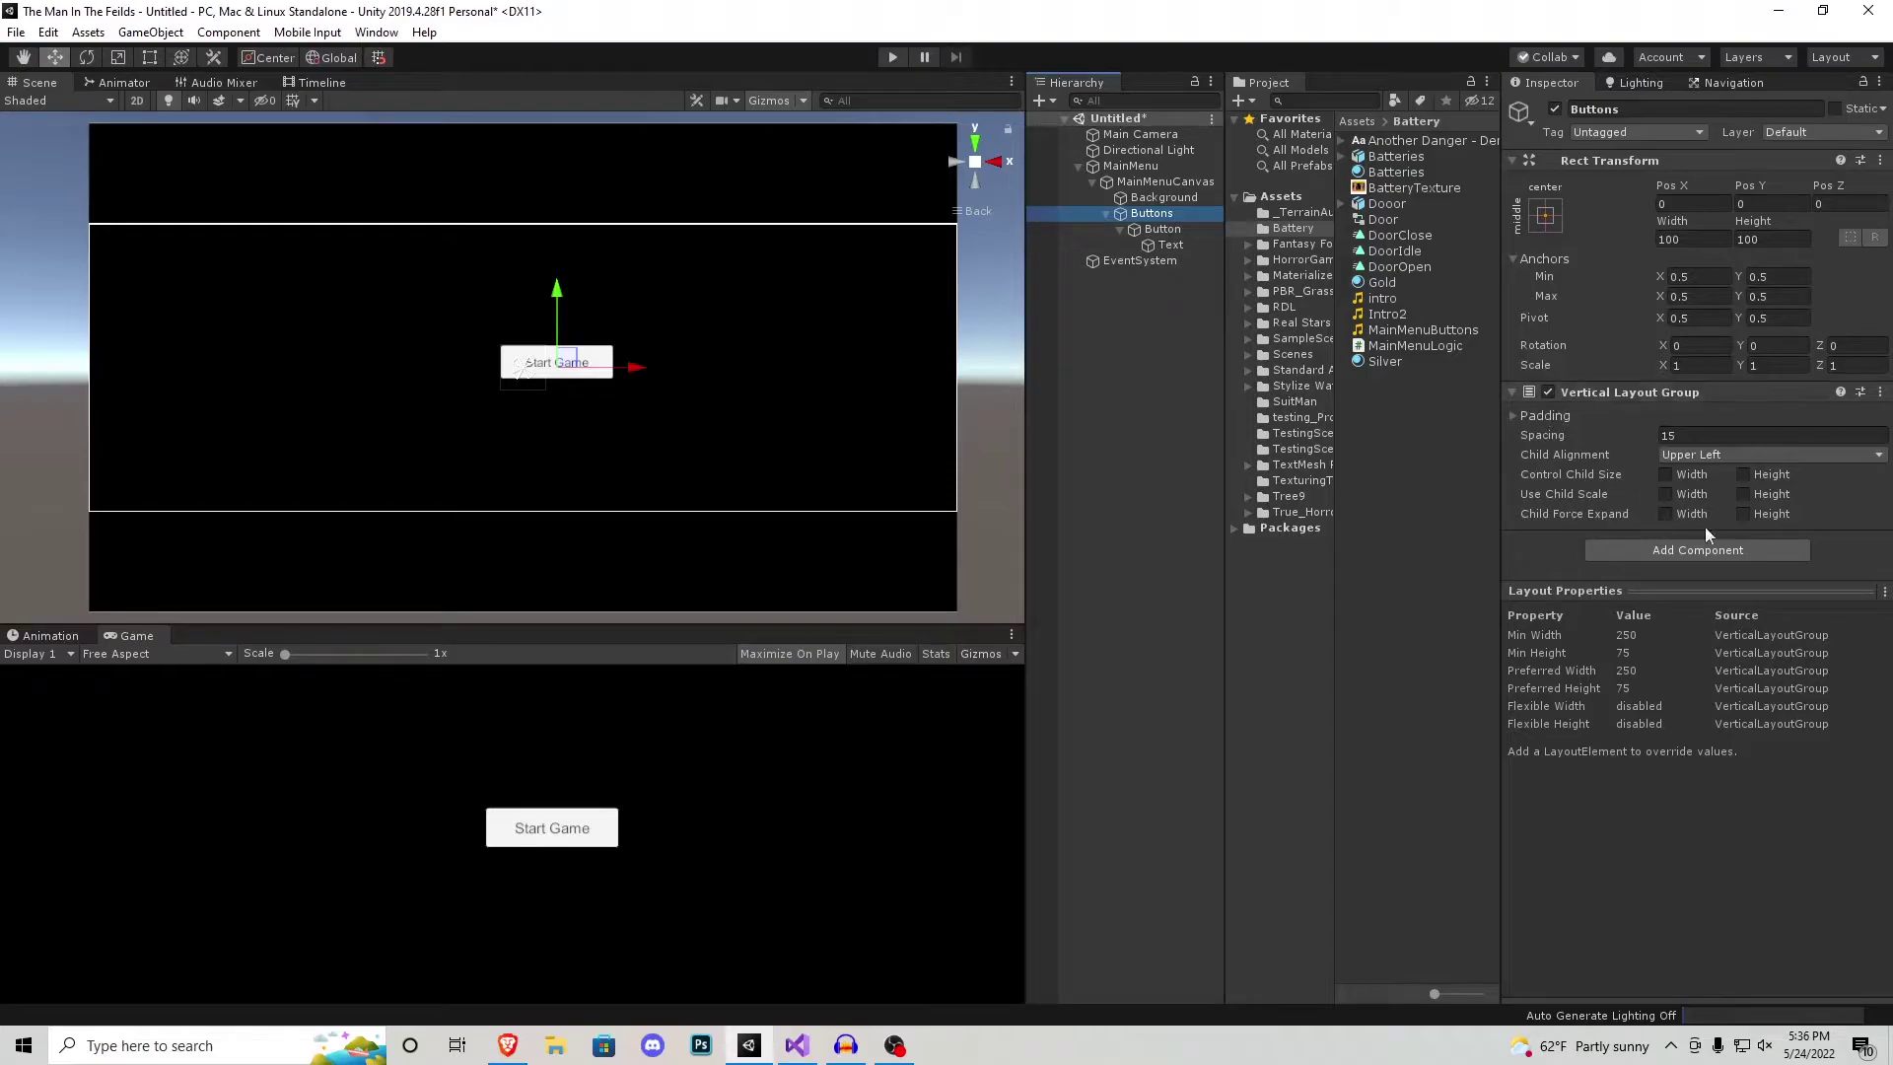
click(1671, 454)
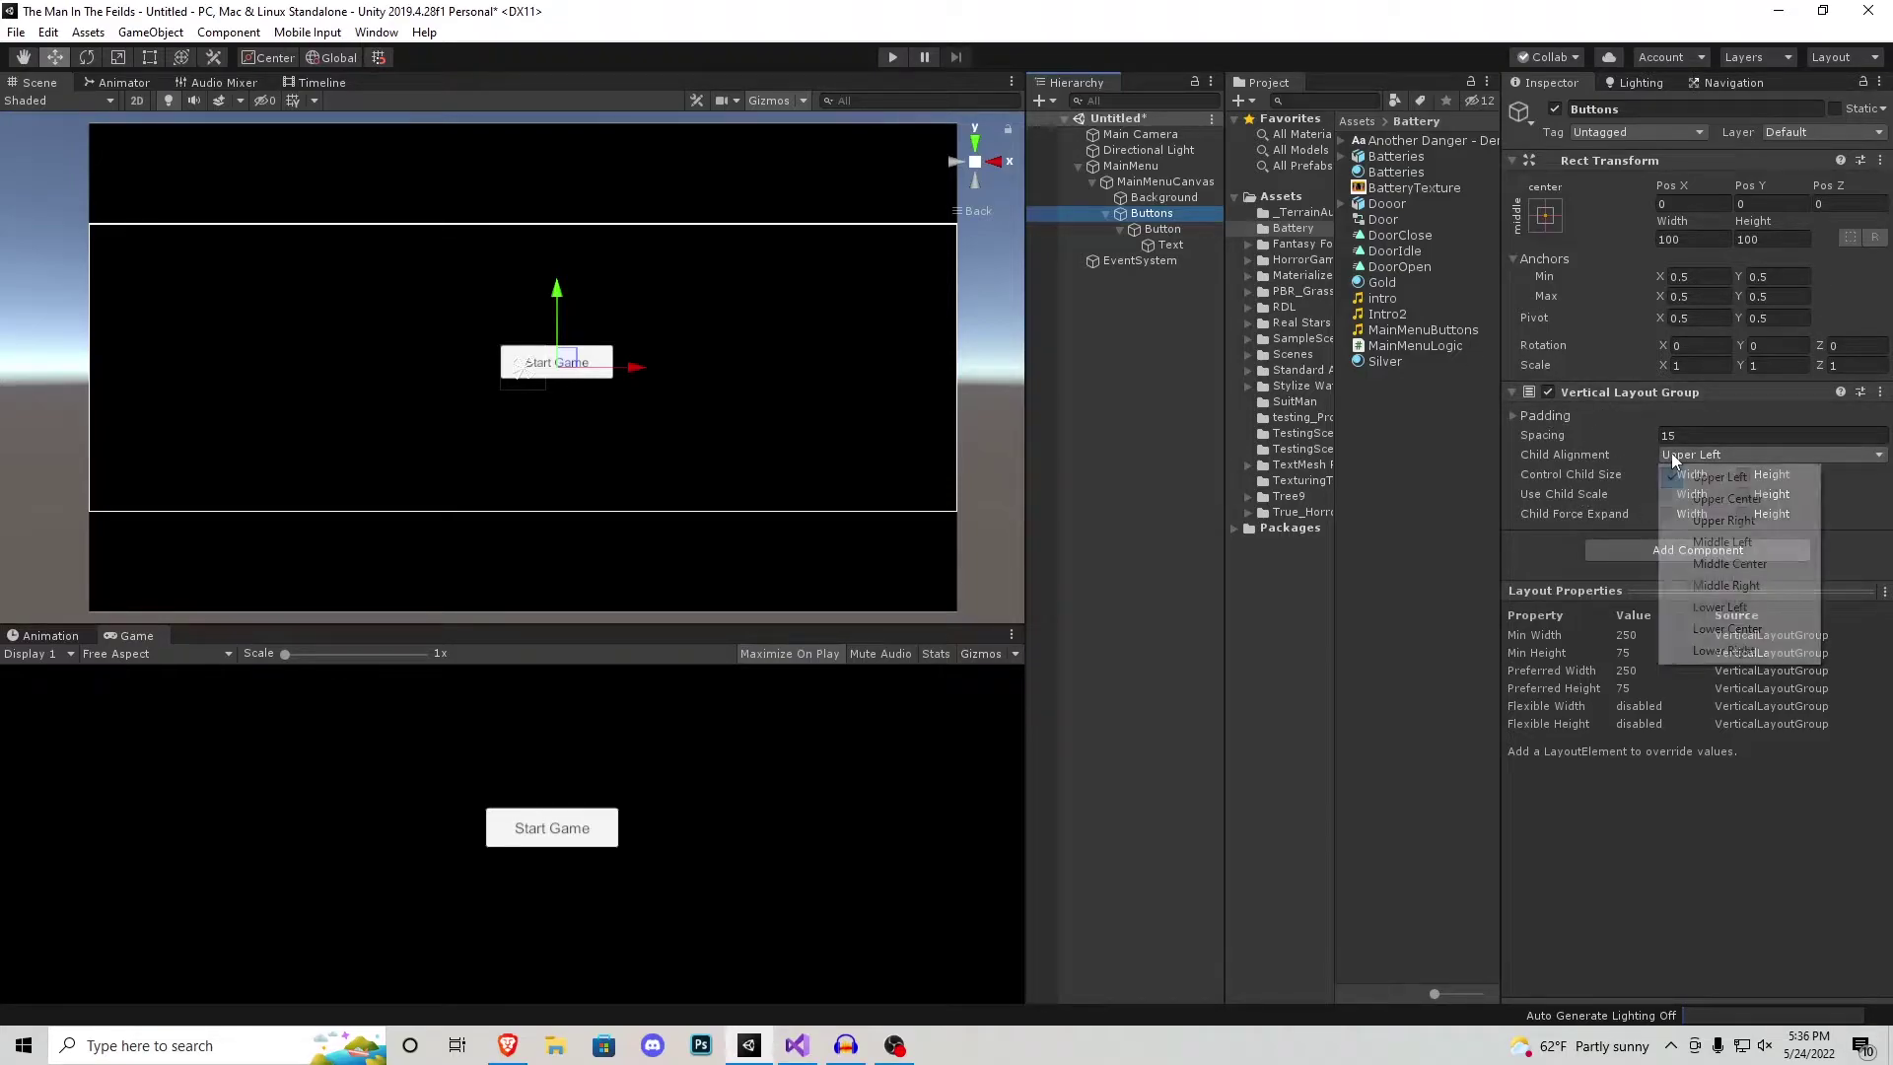
click(1730, 564)
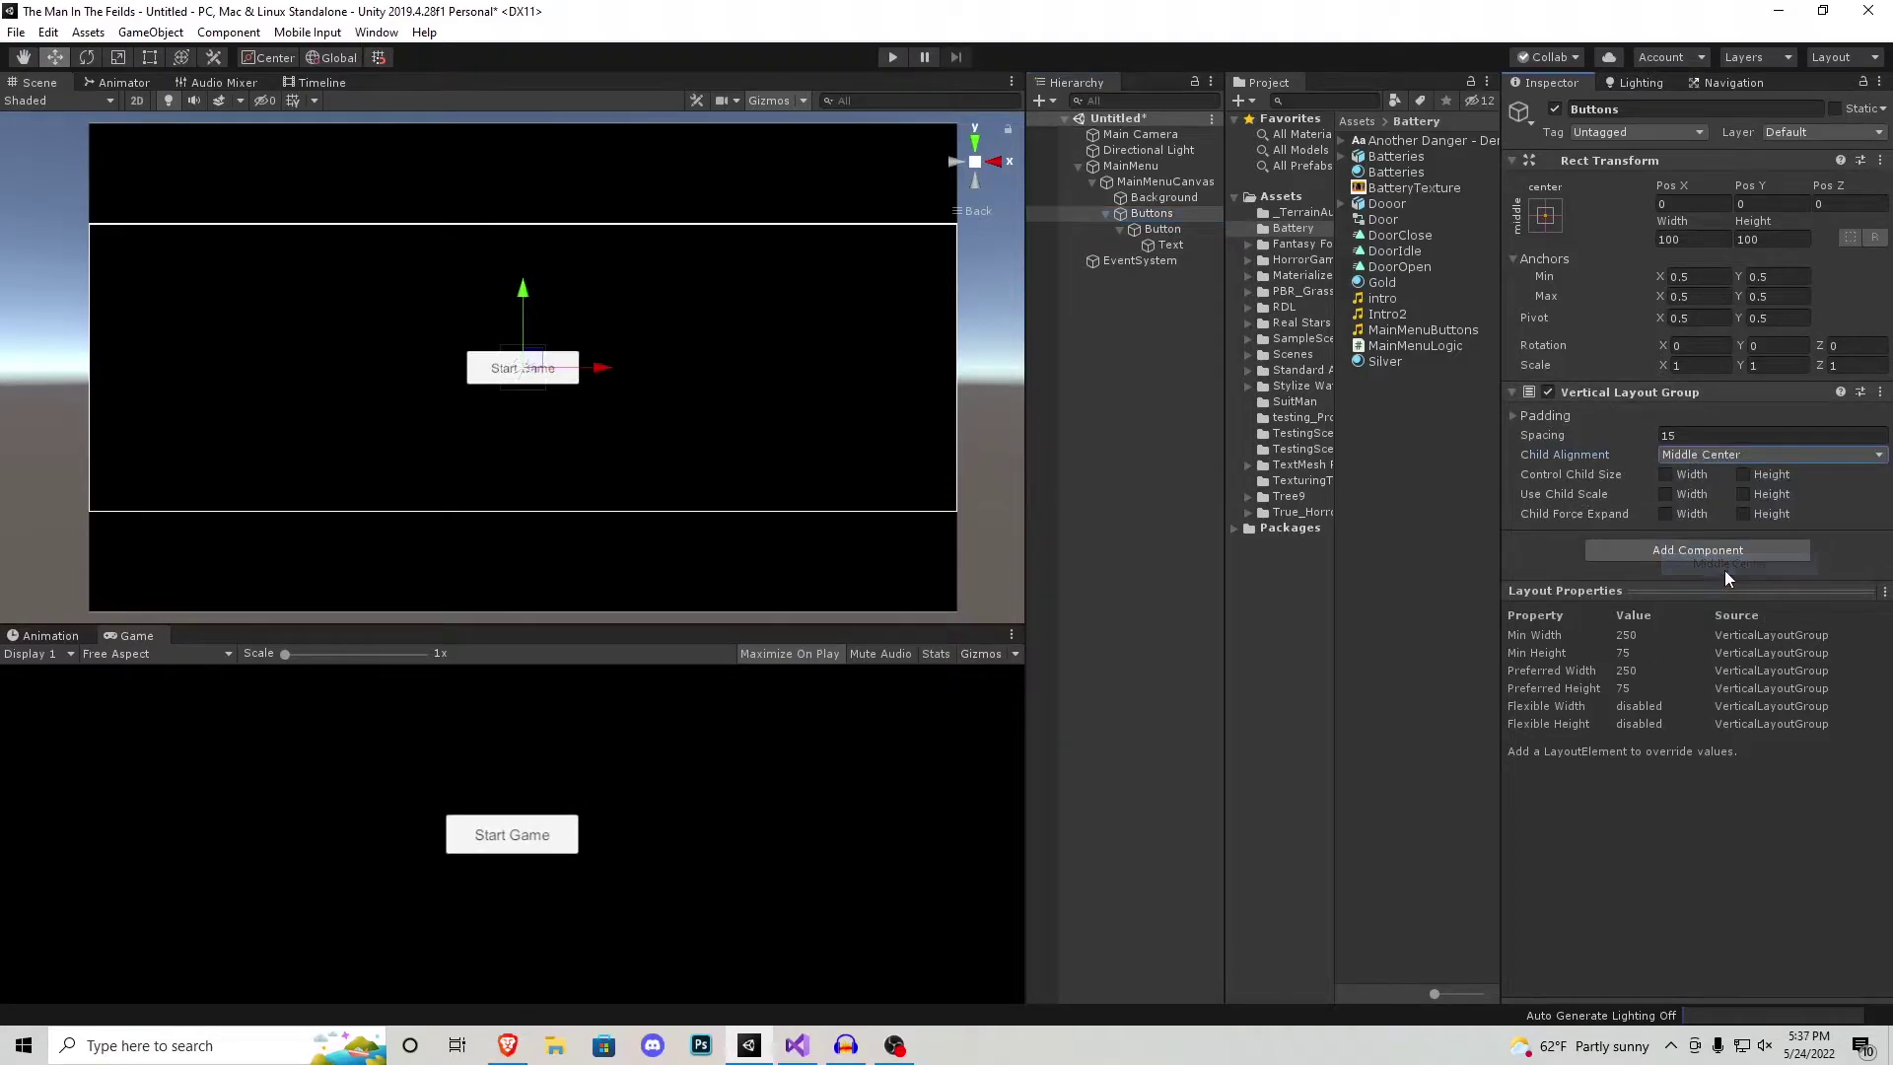
click(891, 58)
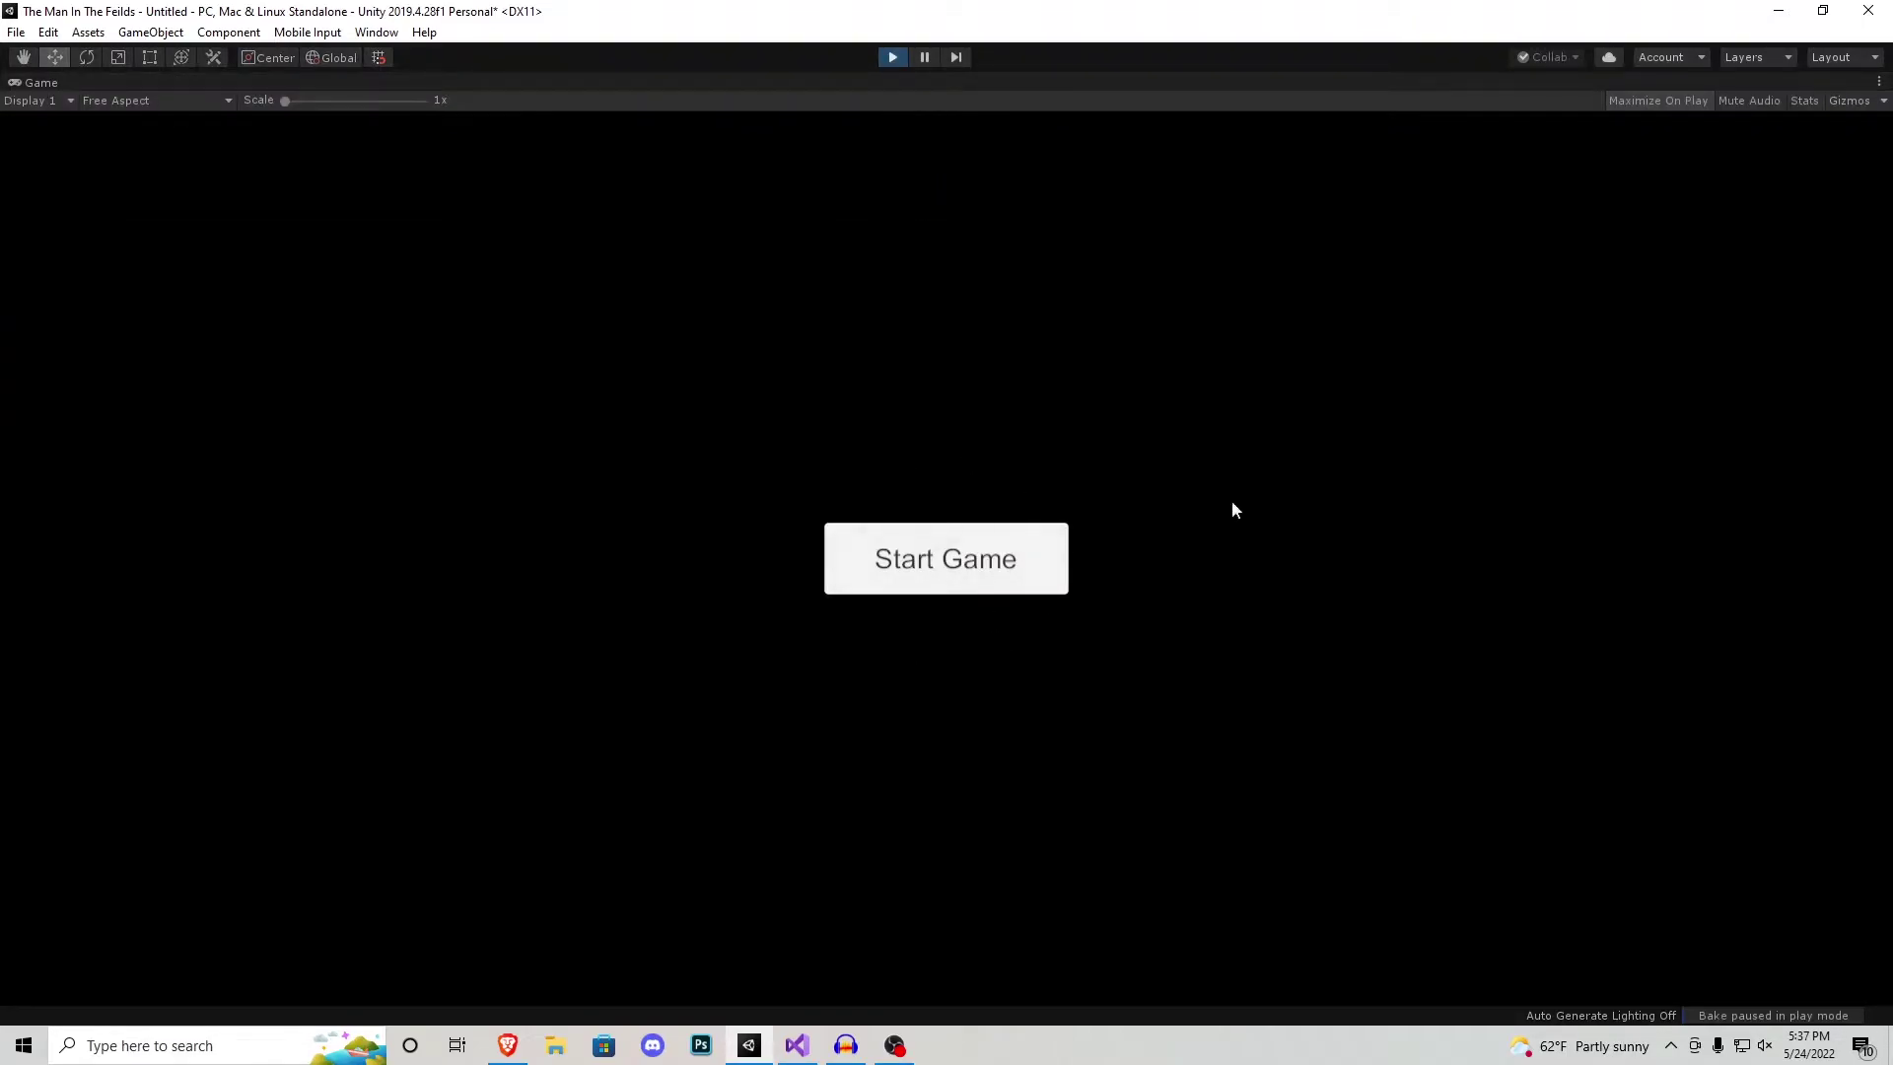
click(891, 58)
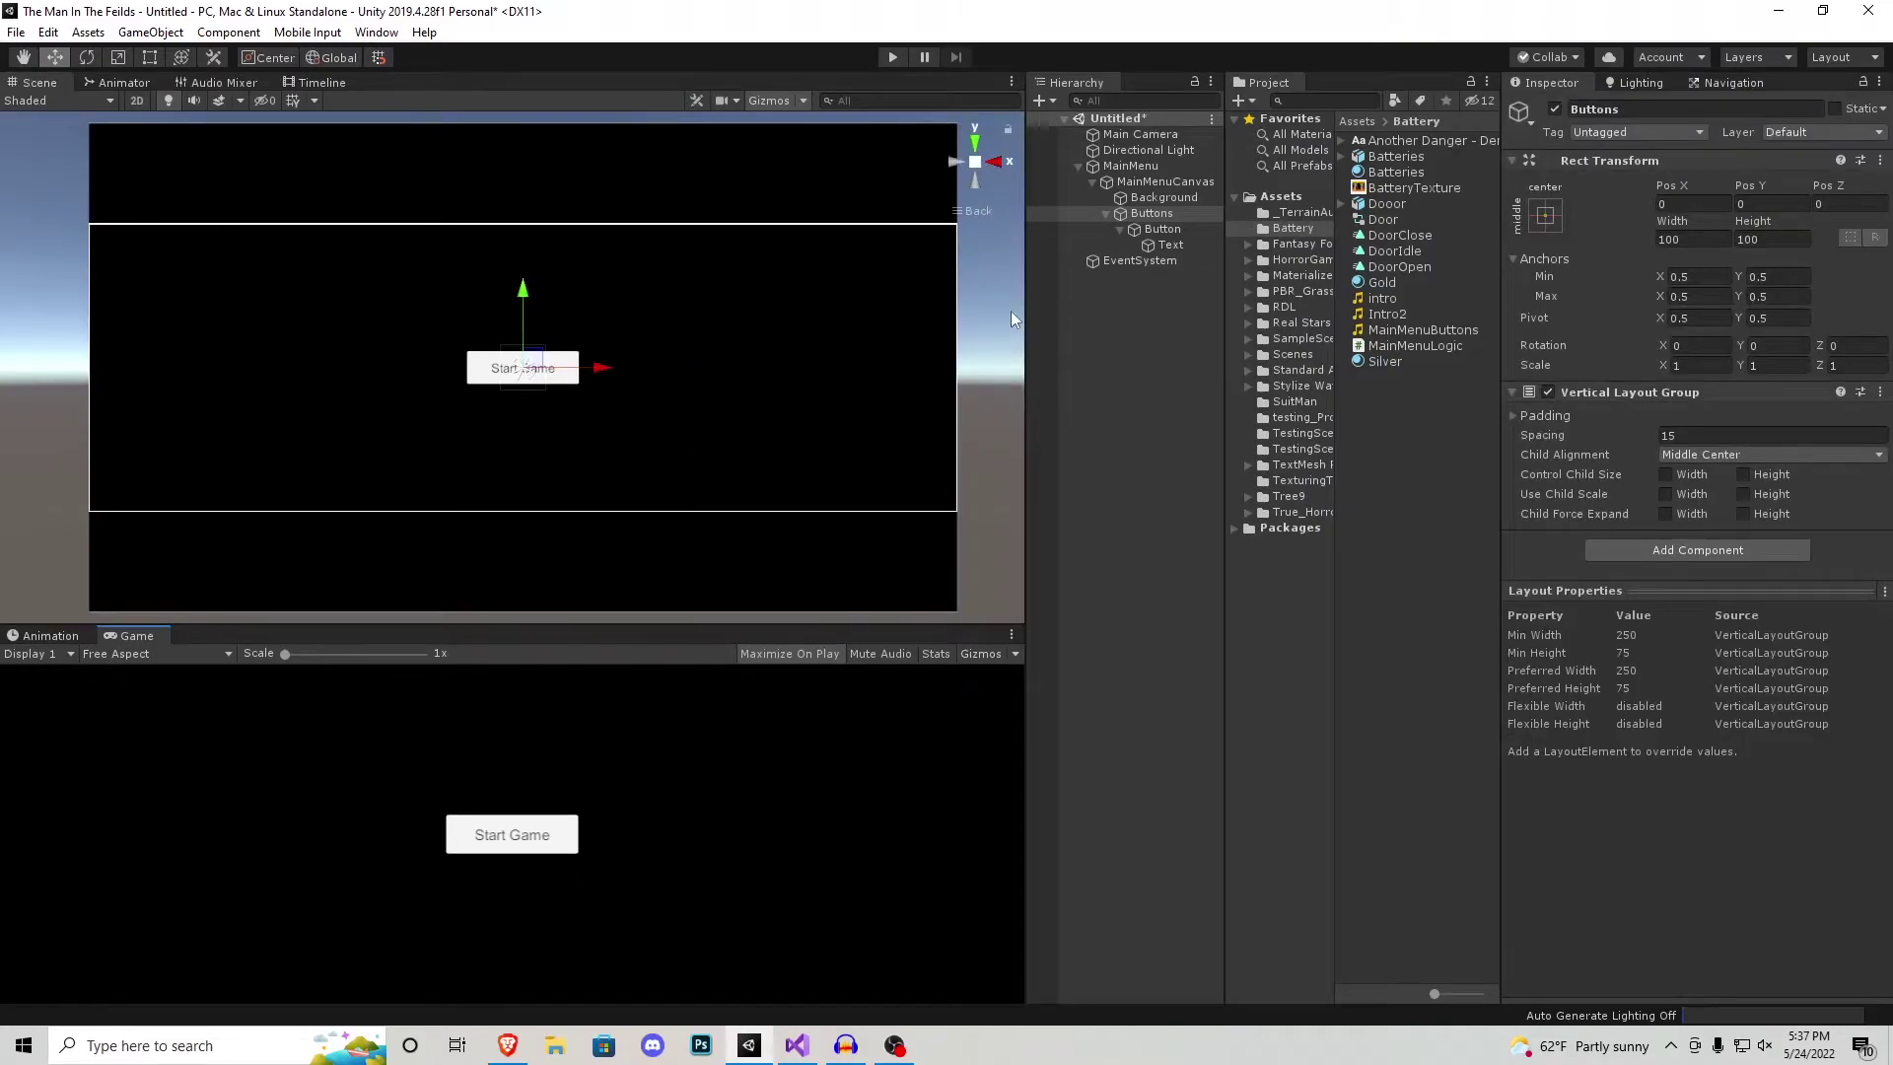
Step: Rename the button object to StartGame
click(1161, 229)
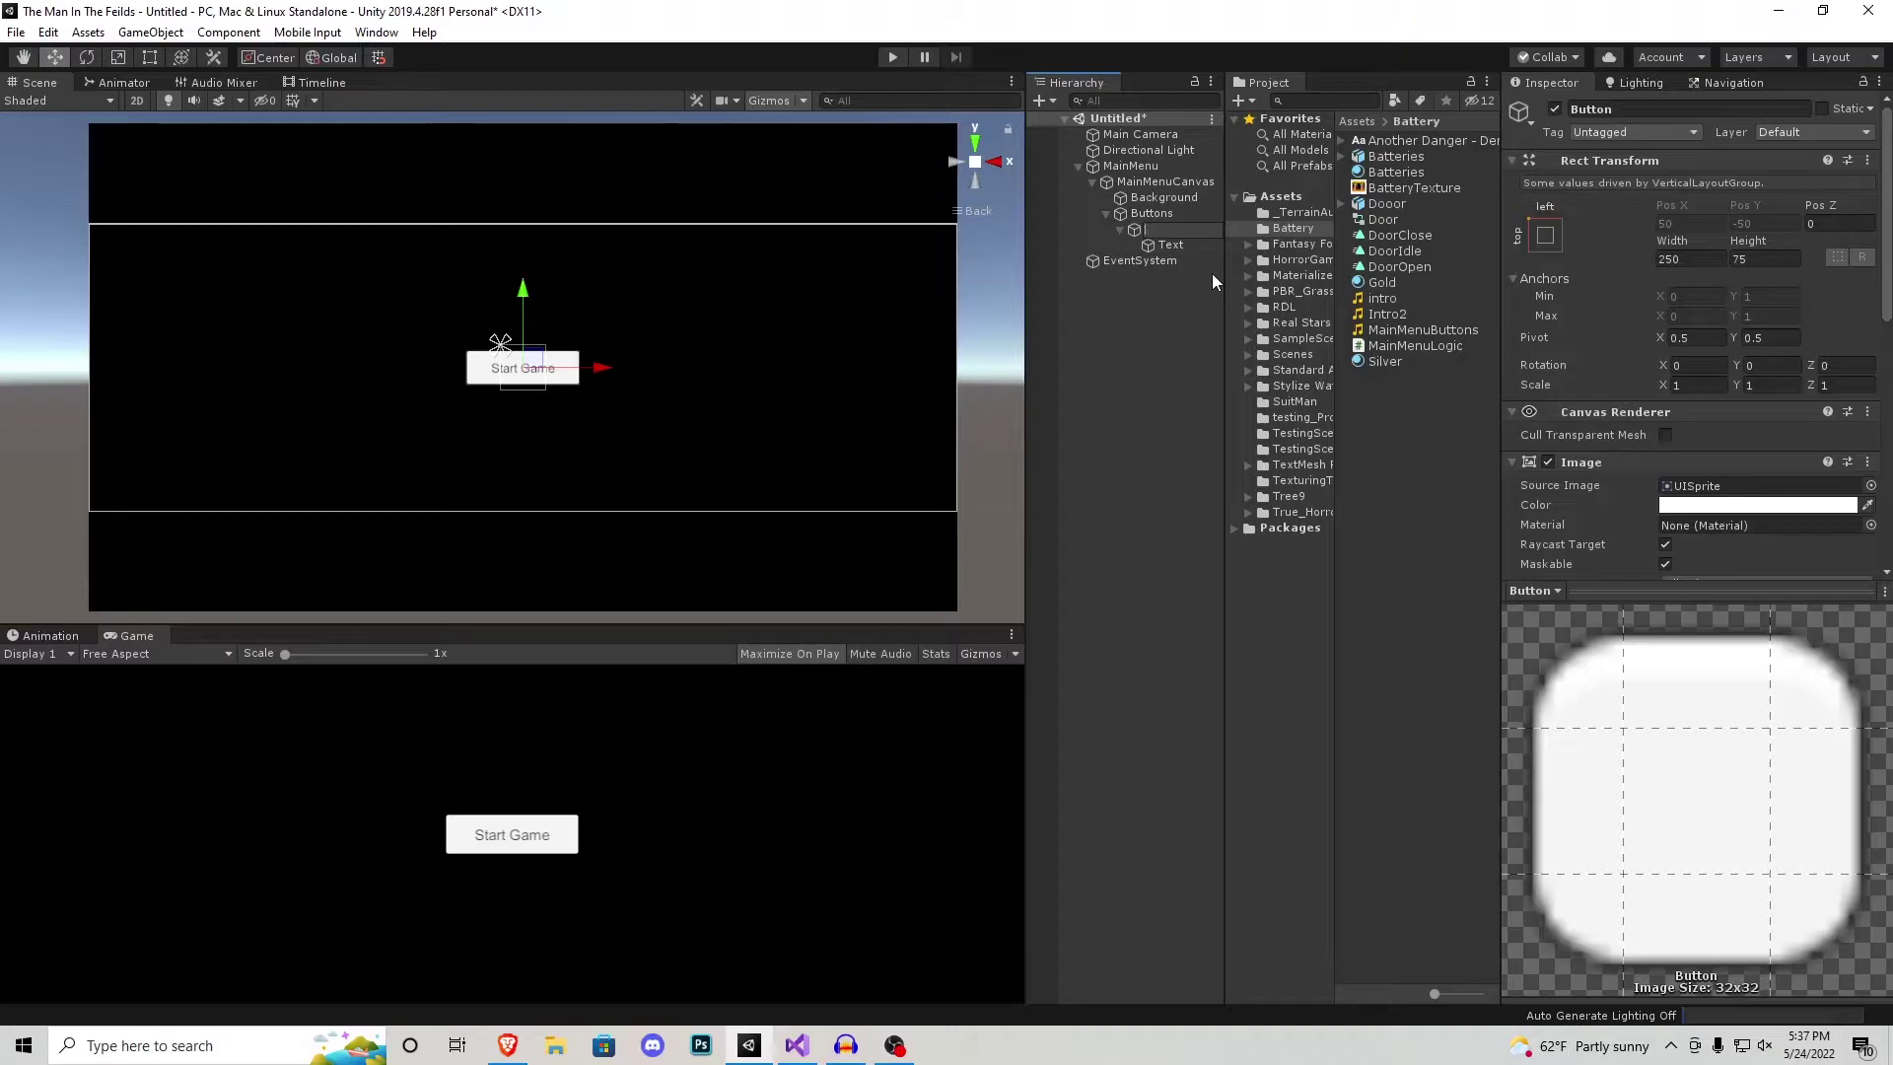
text(StartGame)
key(Return)
click(1120, 229)
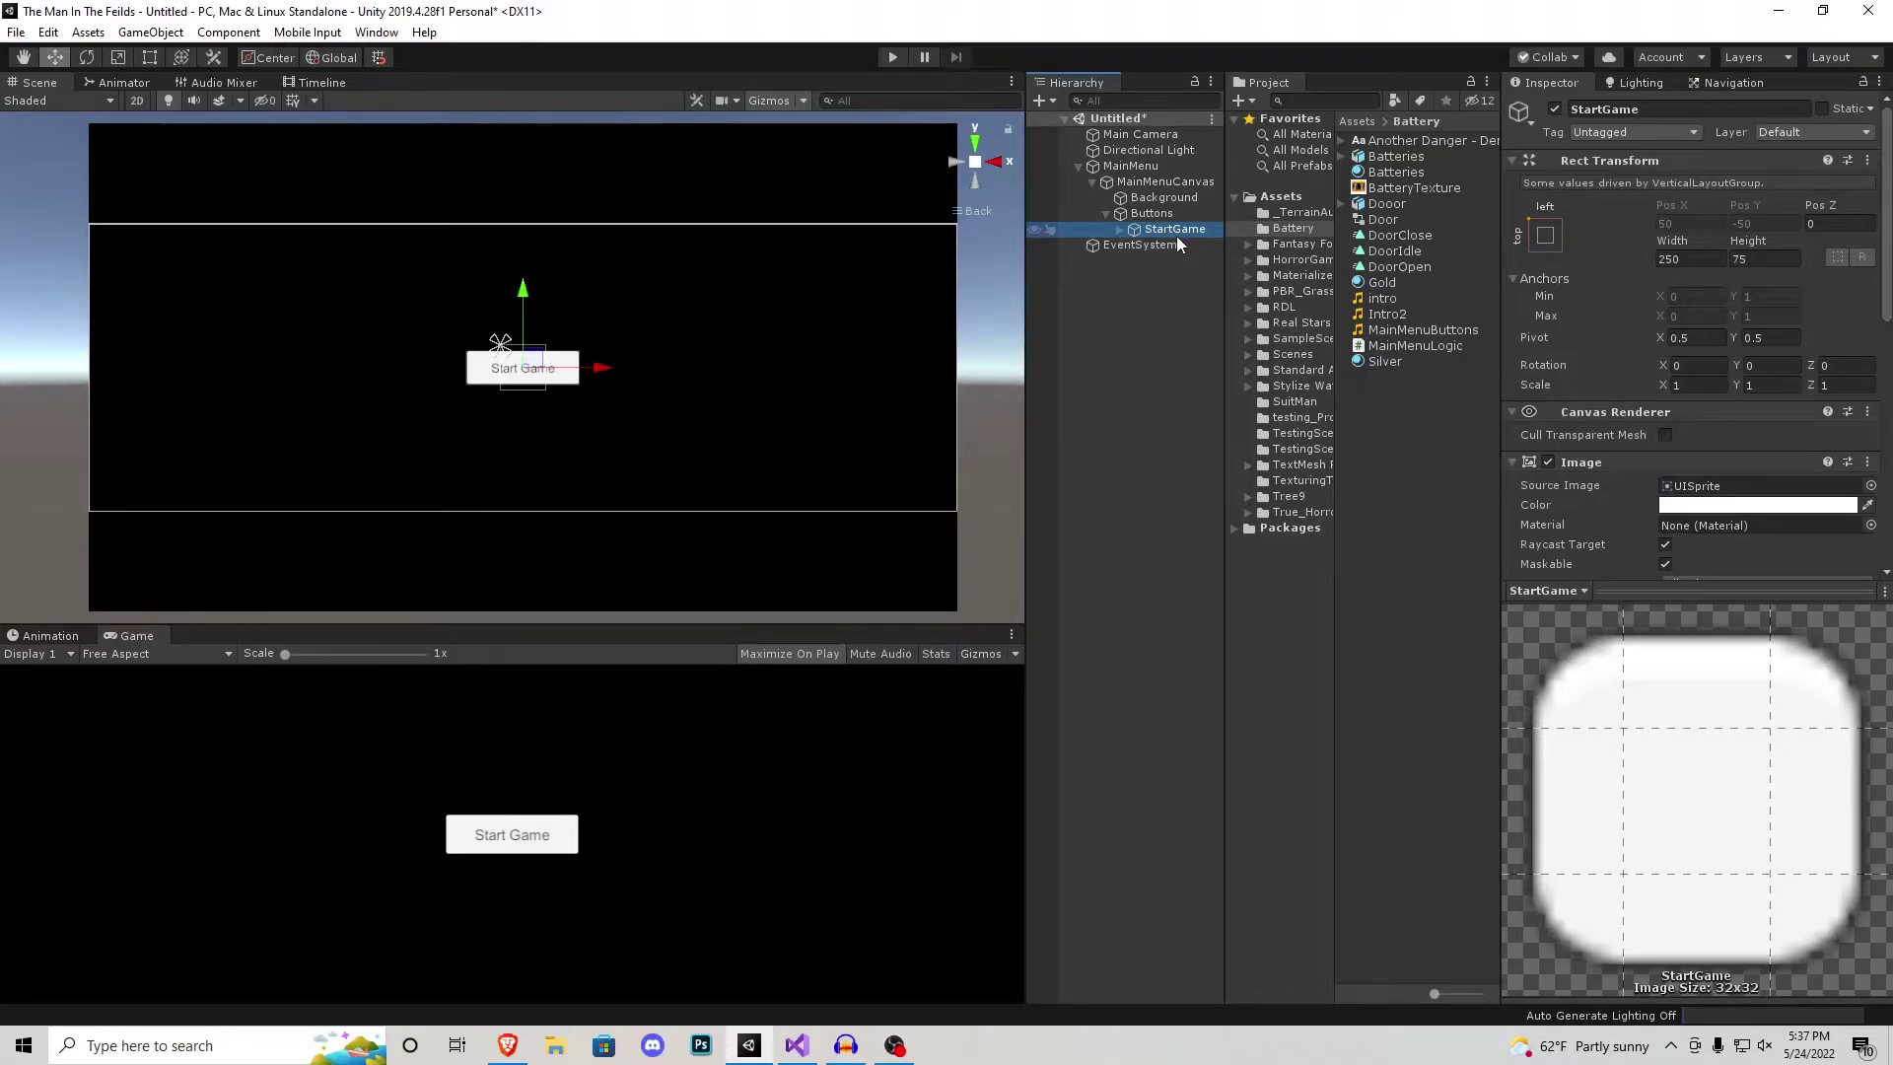
Step: Duplicate StartGame into an Options button whose label reads Options
key(ctrl+d)
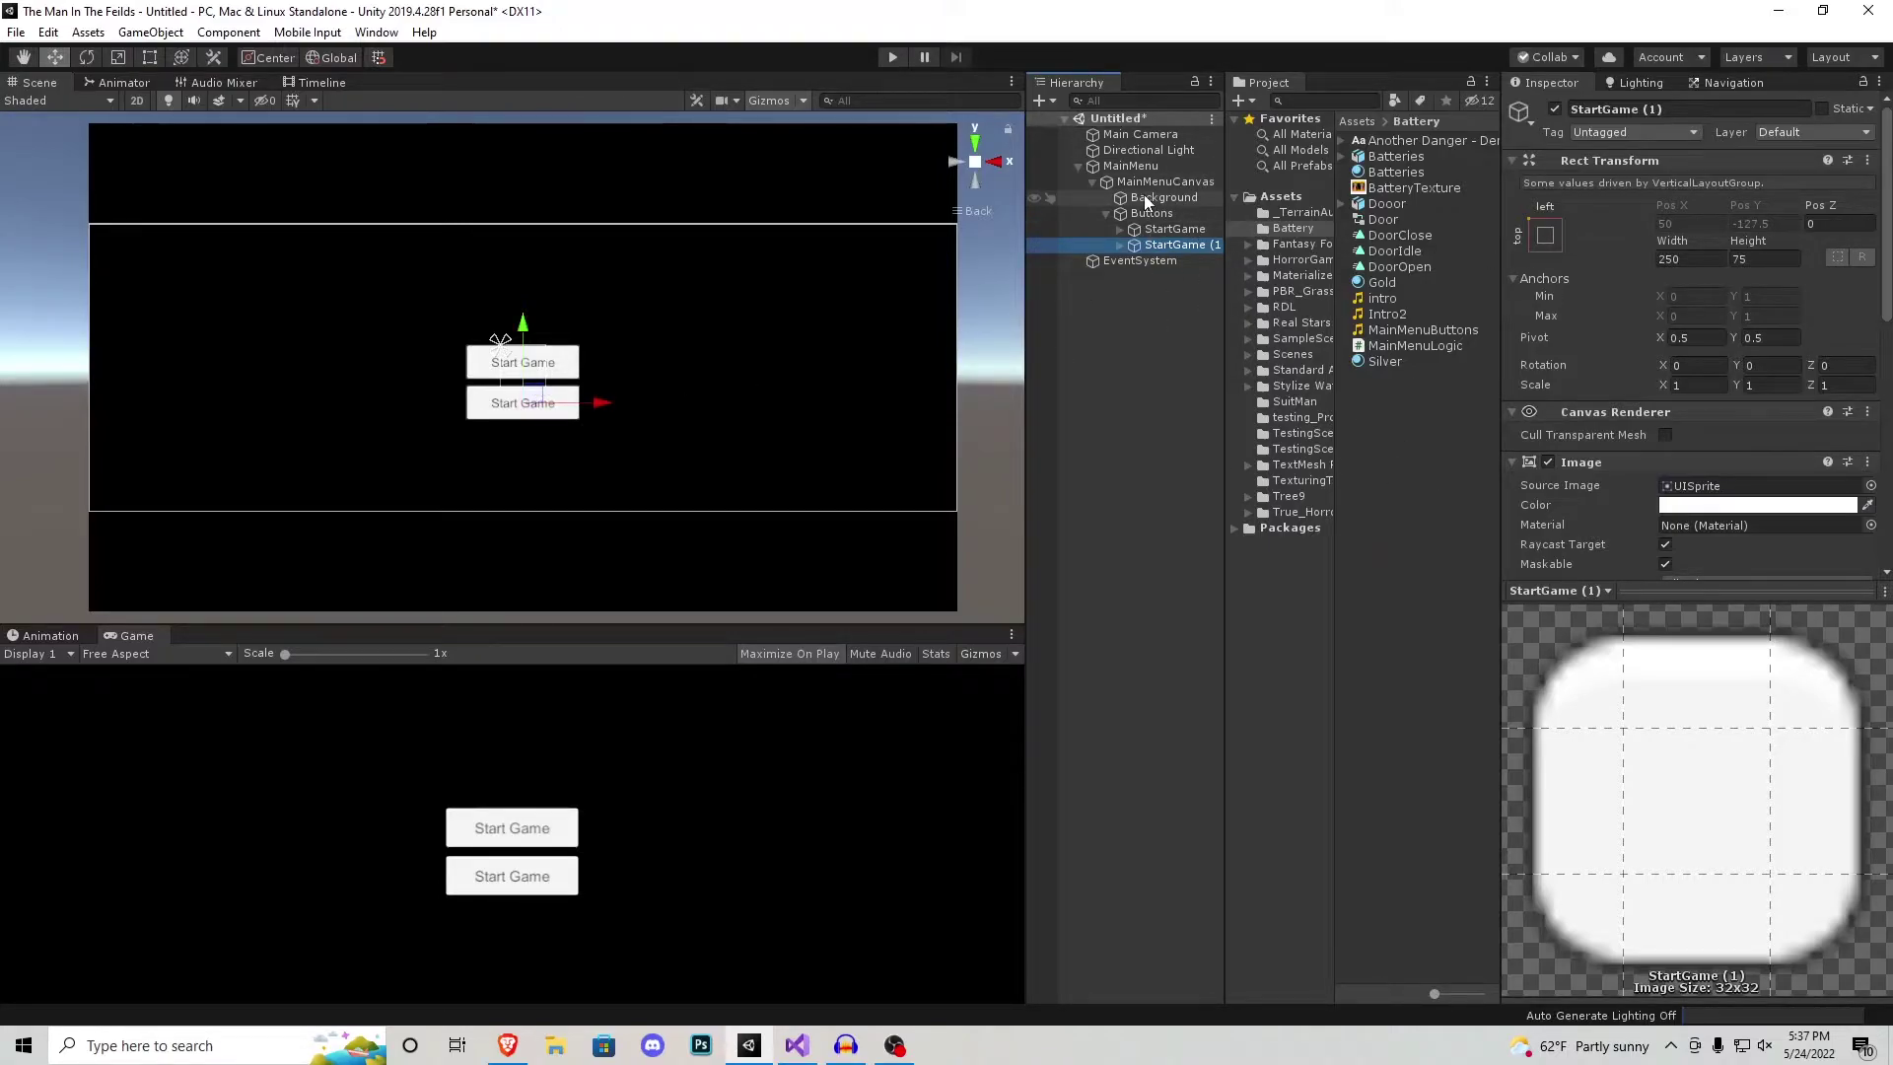
click(1179, 246)
text(Options)
key(Return)
click(1119, 246)
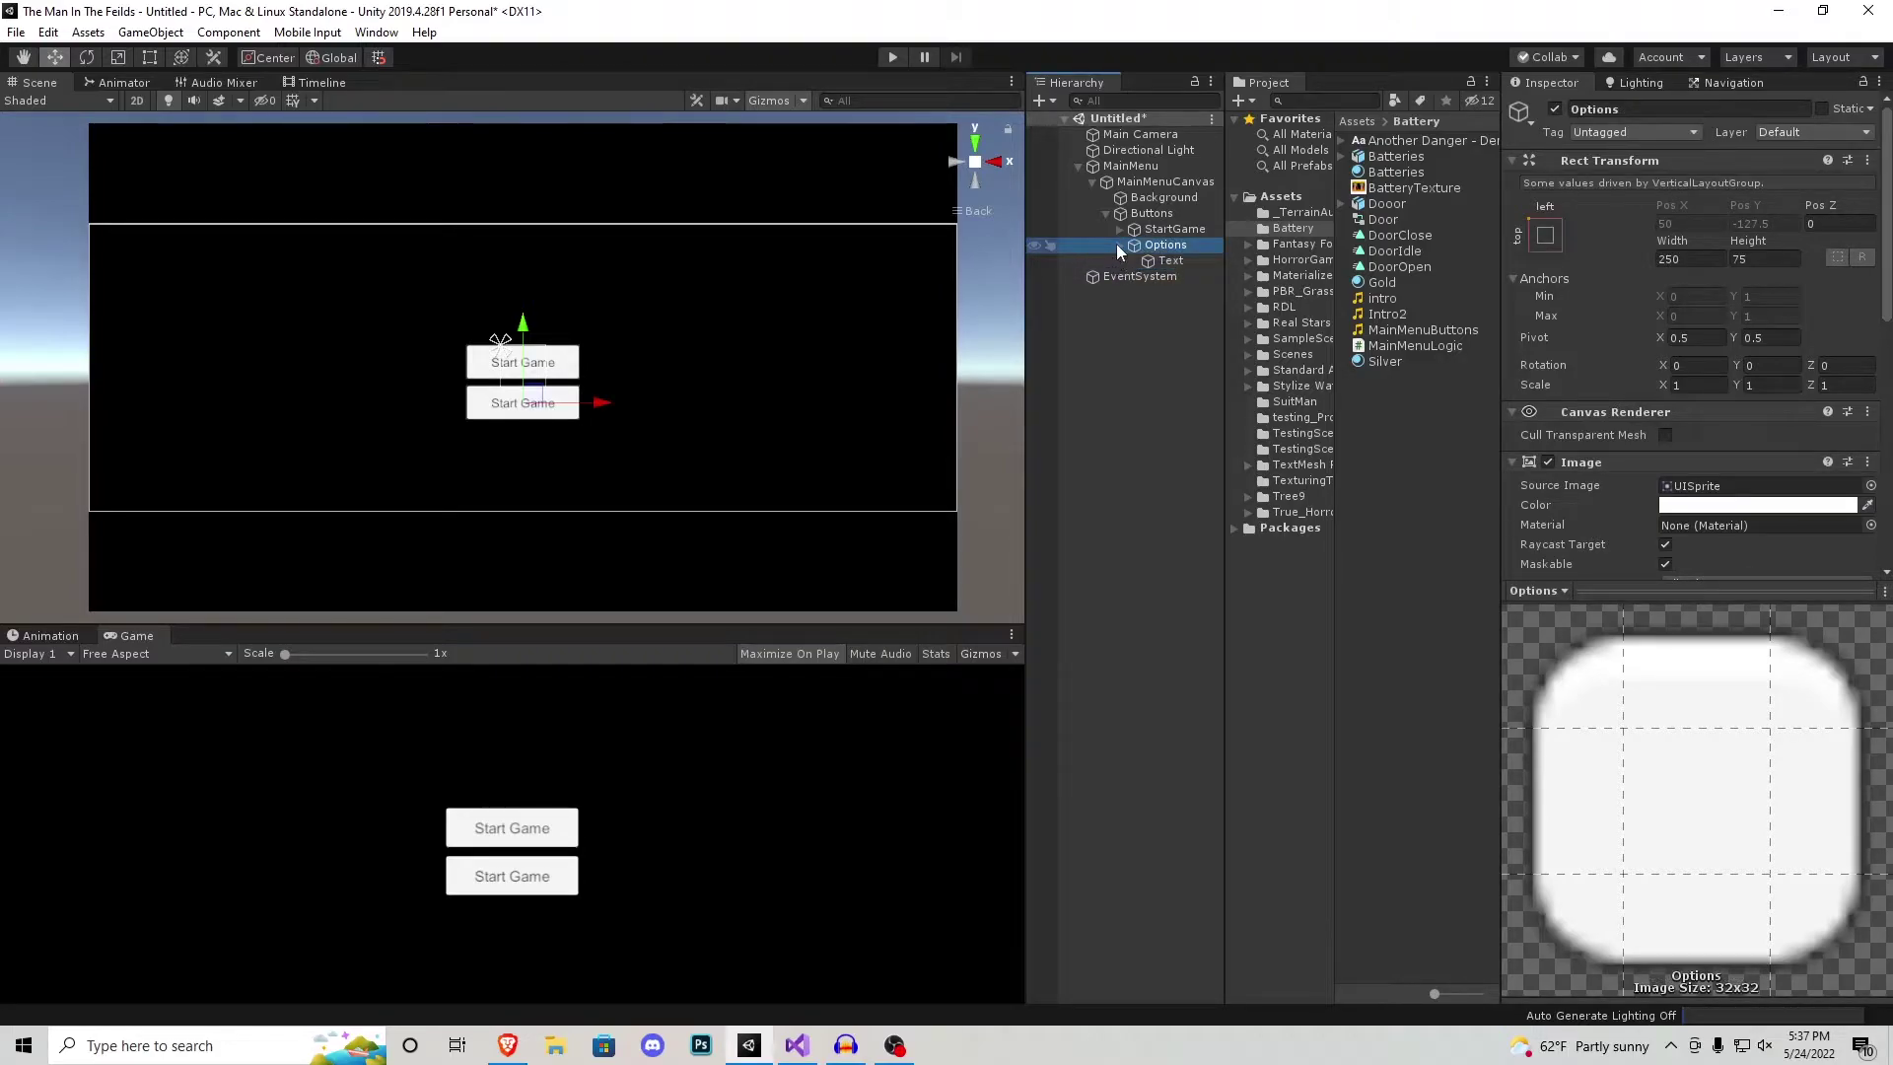
click(1170, 260)
click(1567, 486)
text(Options)
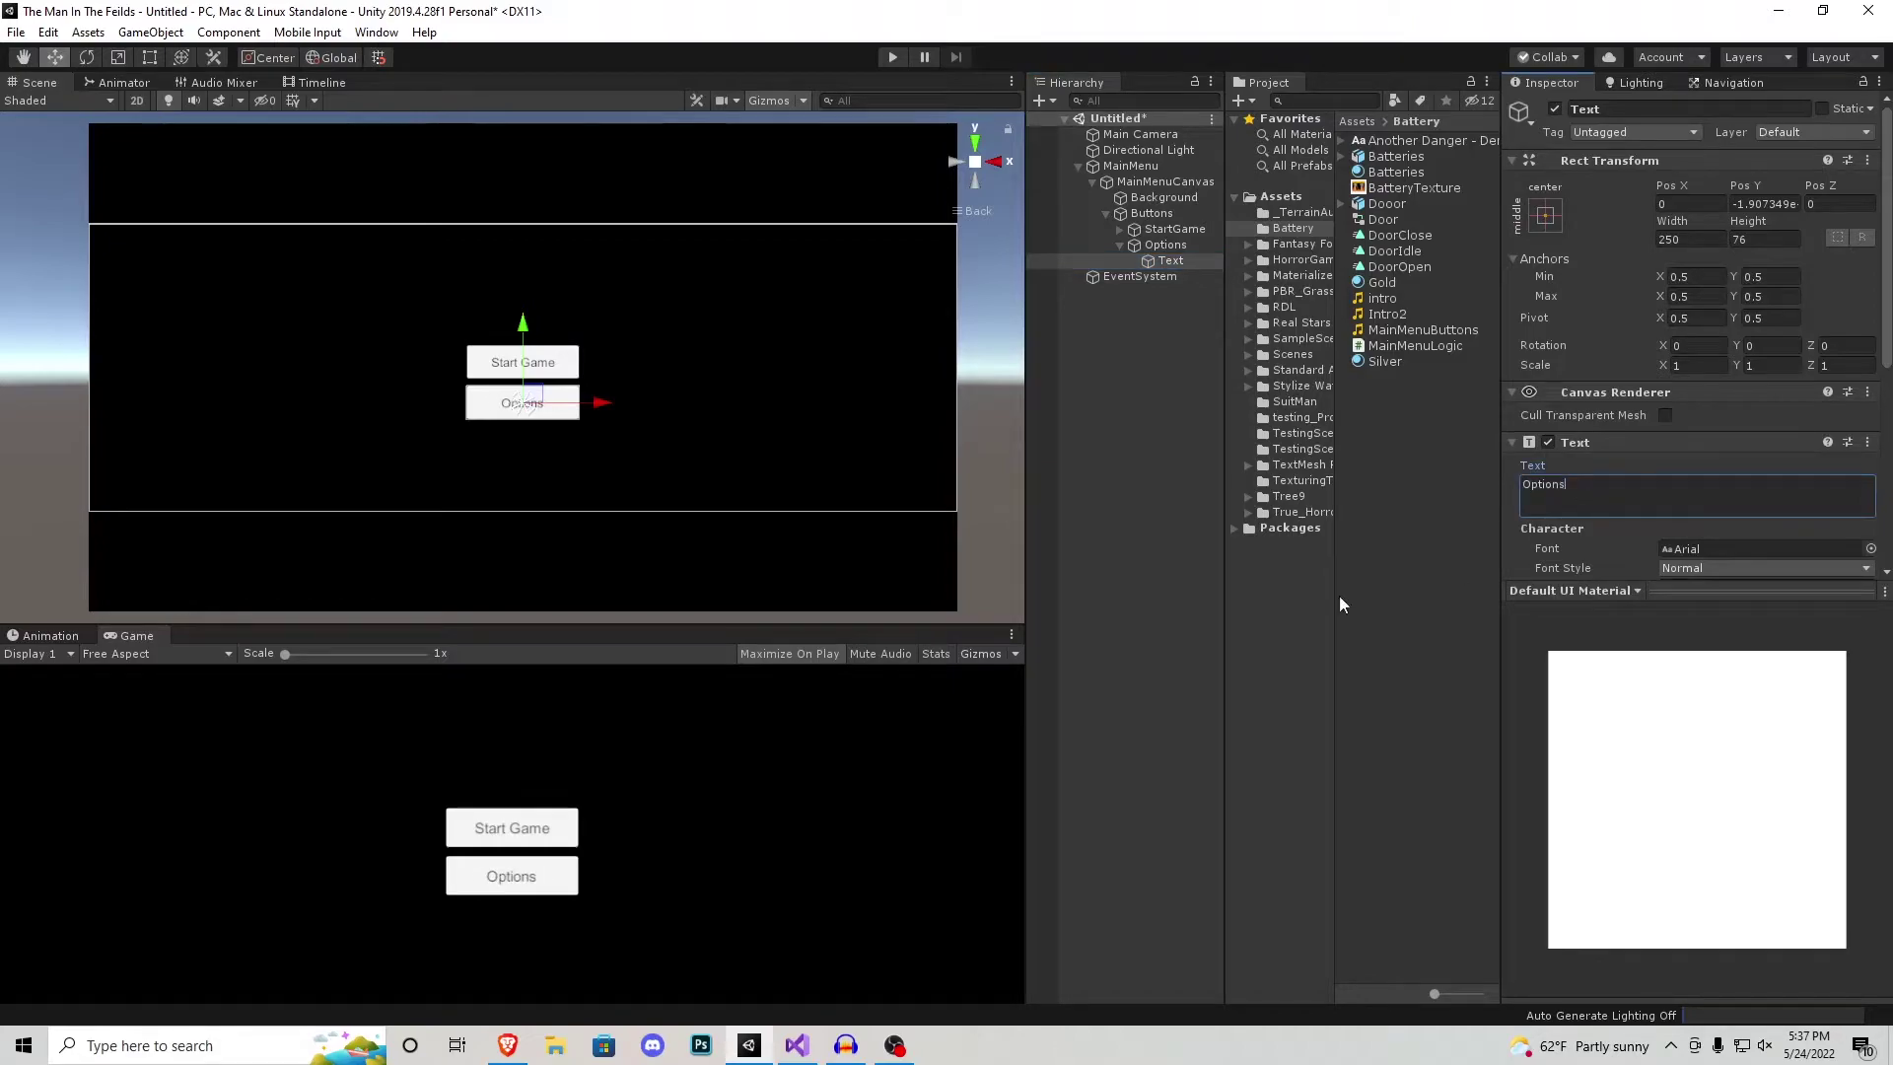
click(1119, 245)
click(1149, 246)
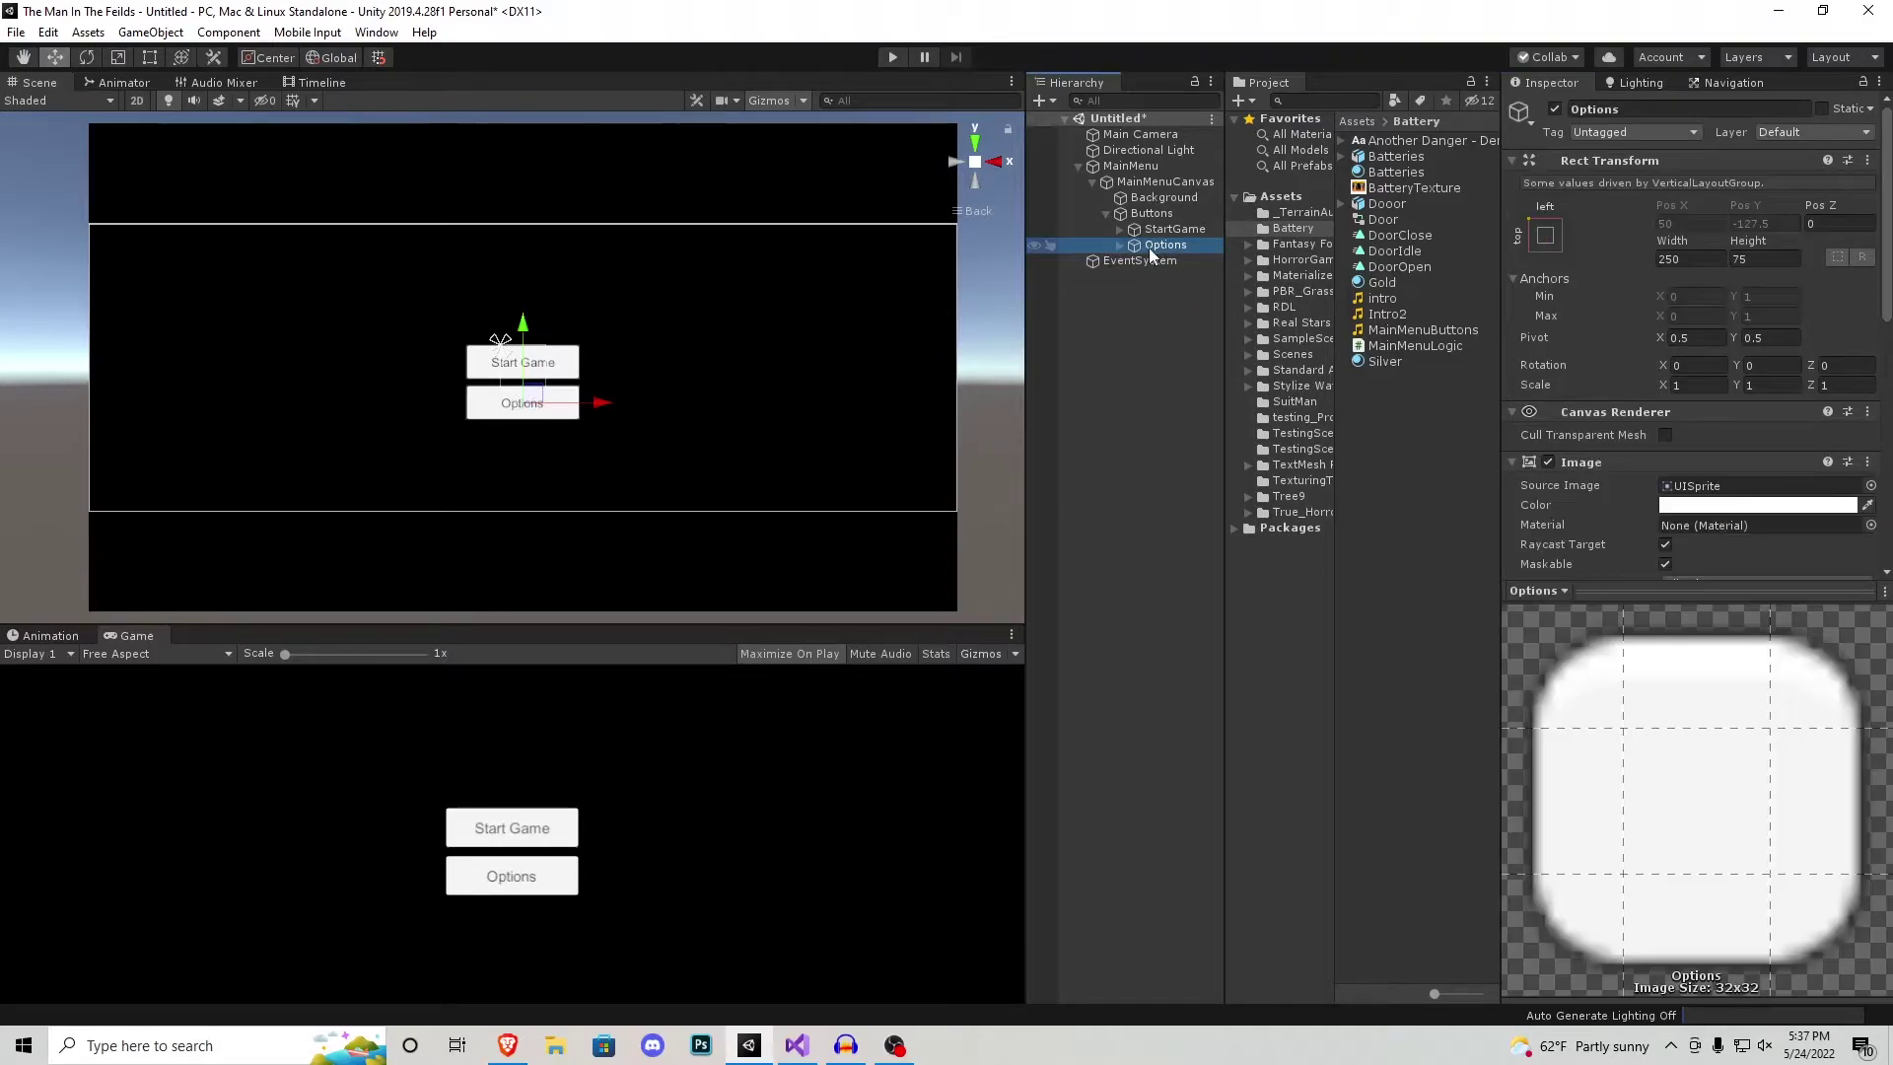
Step: Duplicate Options into an Extras button labelled Extras
key(ctrl+d)
text(Extras)
key(Return)
key(Right)
key(Down)
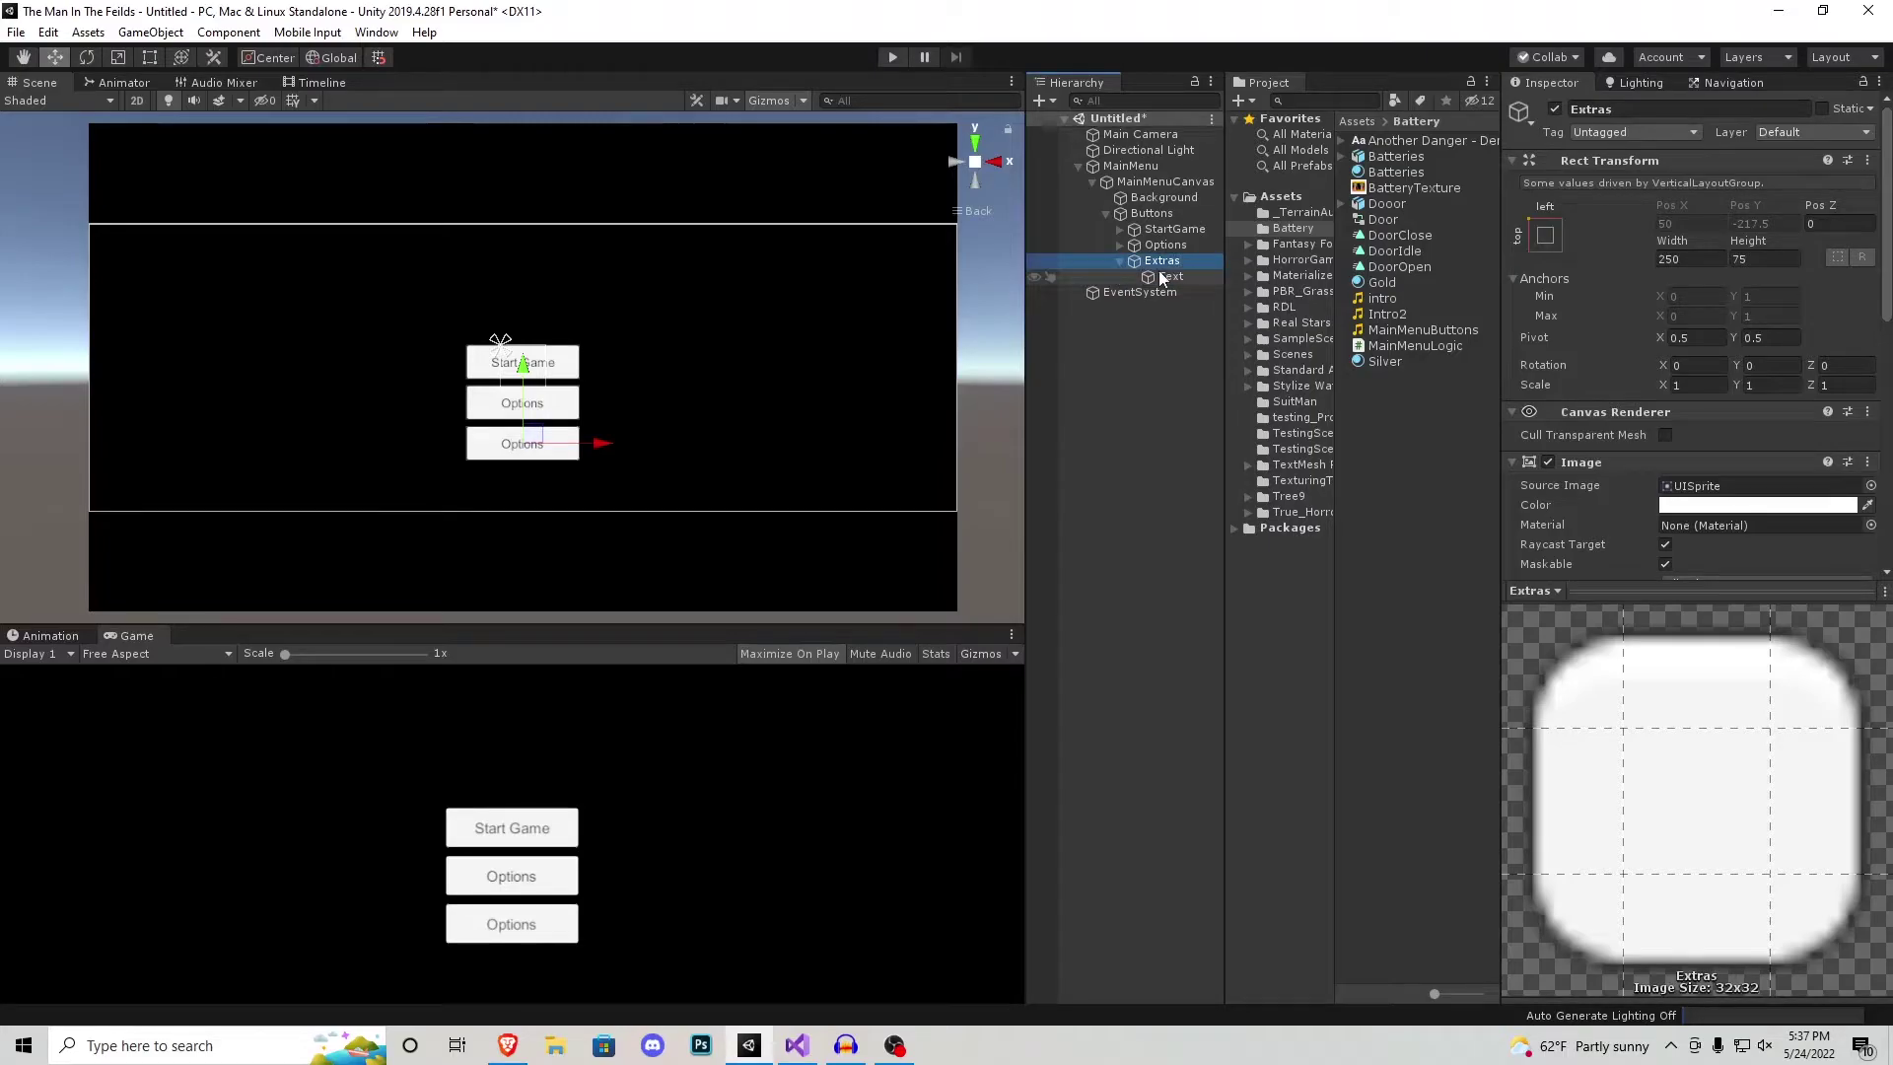
click(1580, 483)
text(Extras)
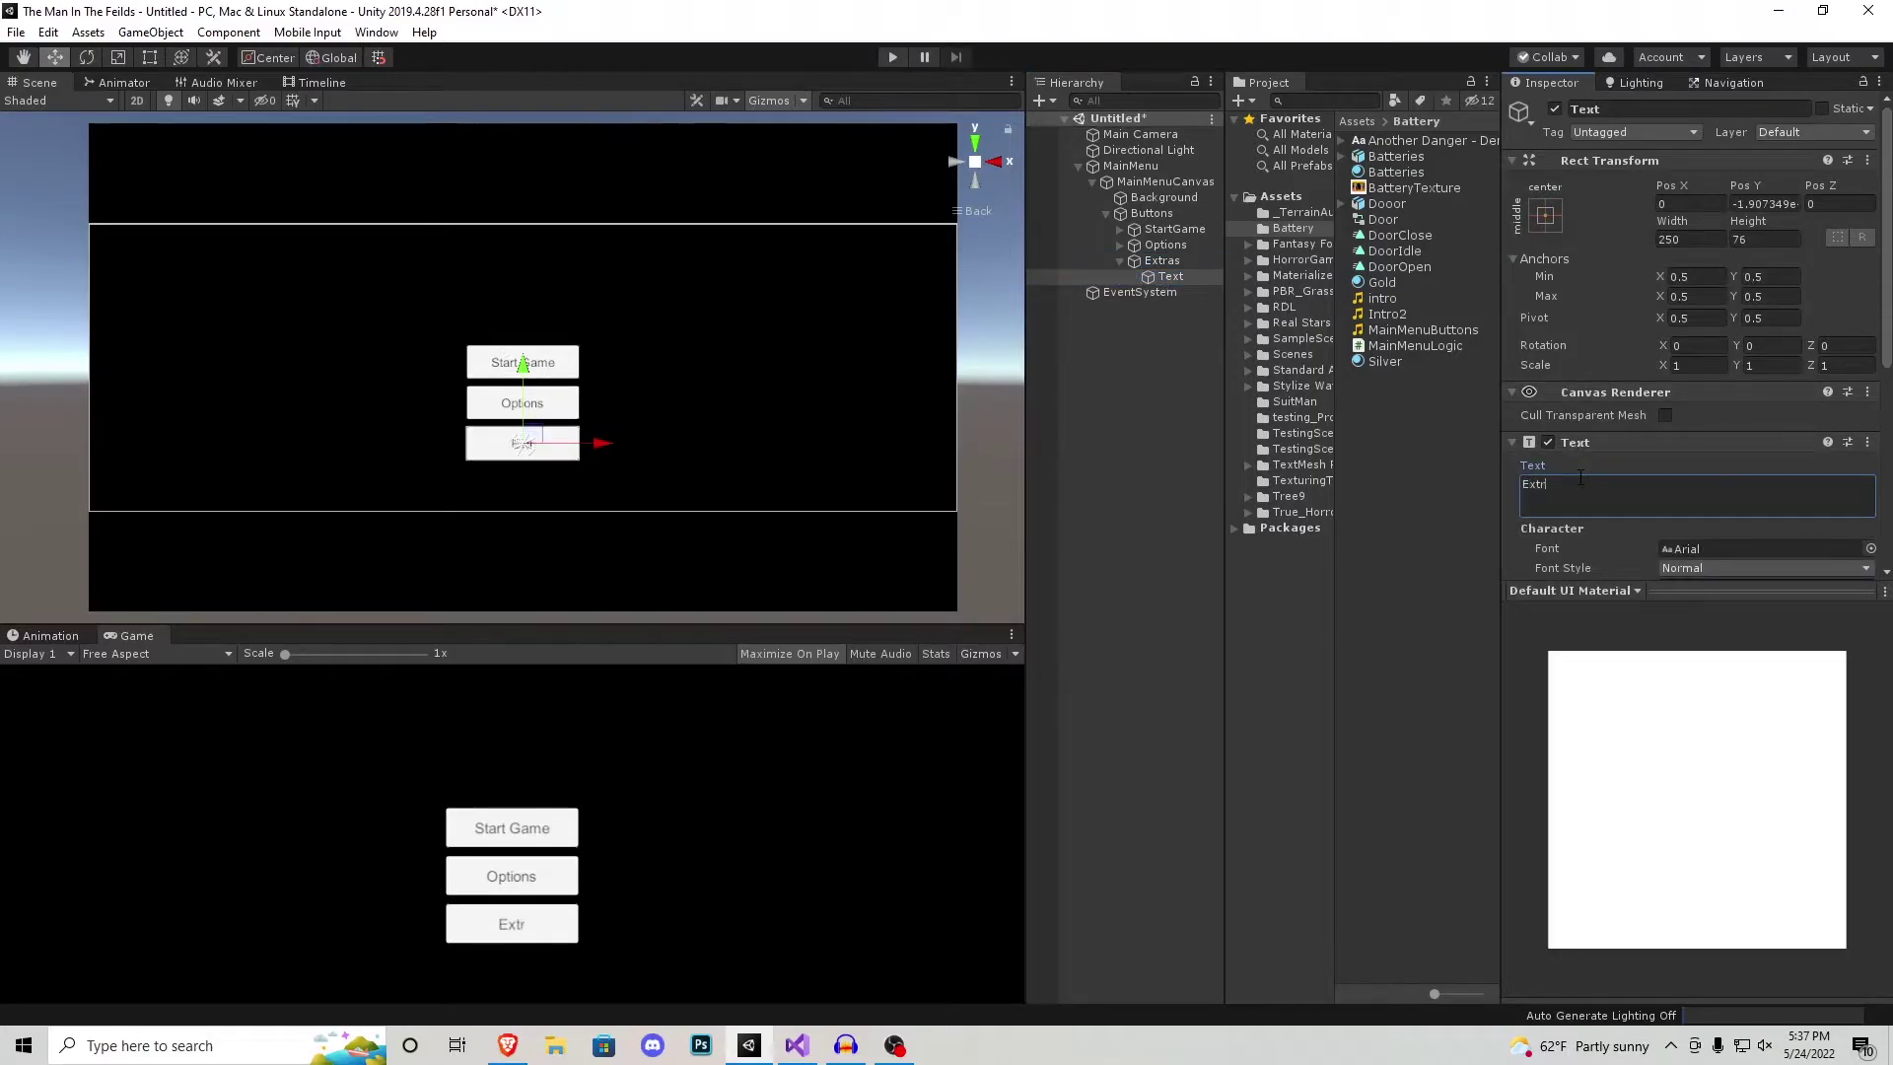
Step: Duplicate Extras into a Quit button labelled Quit
click(1148, 262)
key(ctrl+d)
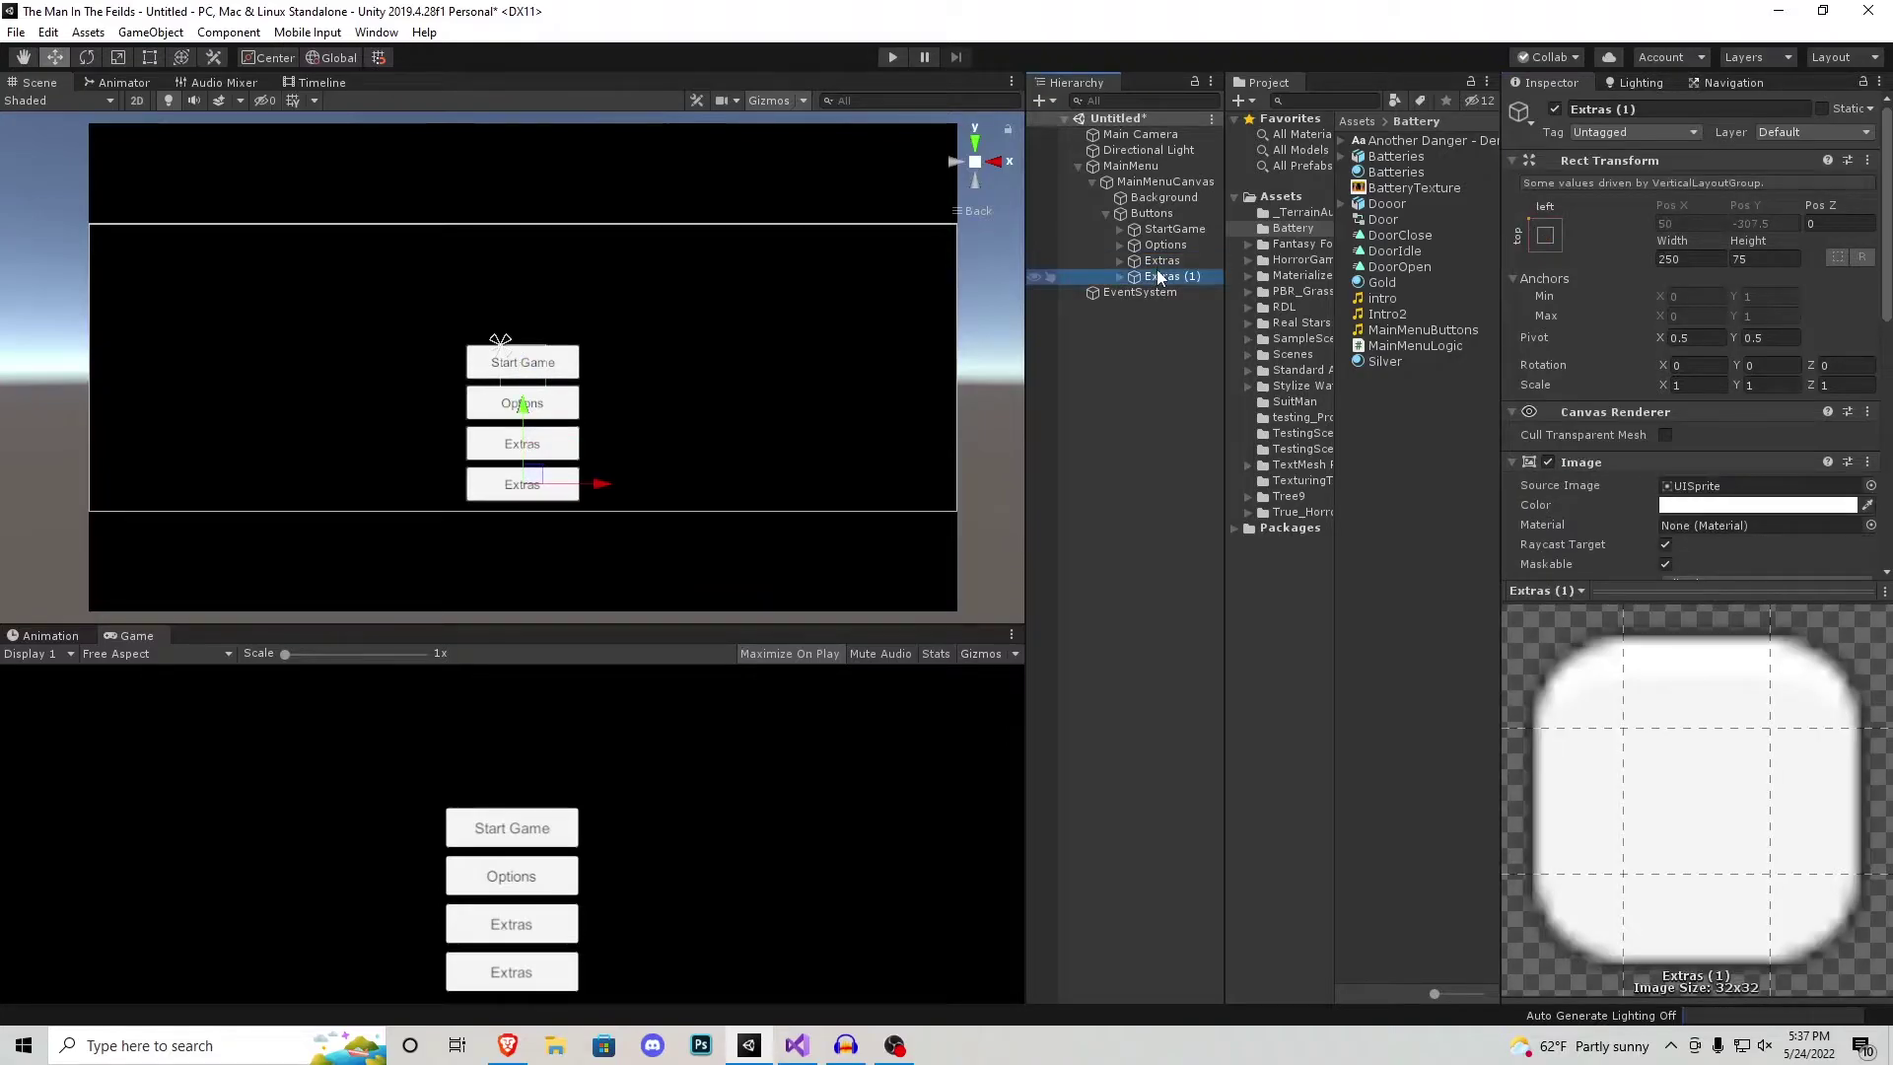
click(1157, 277)
text(Quit)
key(Return)
click(1120, 277)
click(1170, 293)
double_click(1568, 494)
text(Quit)
key(Return)
key(BackSpace)
Step: Test the four-button menu in Play mode, then reselect MainMenuCanvas
click(891, 56)
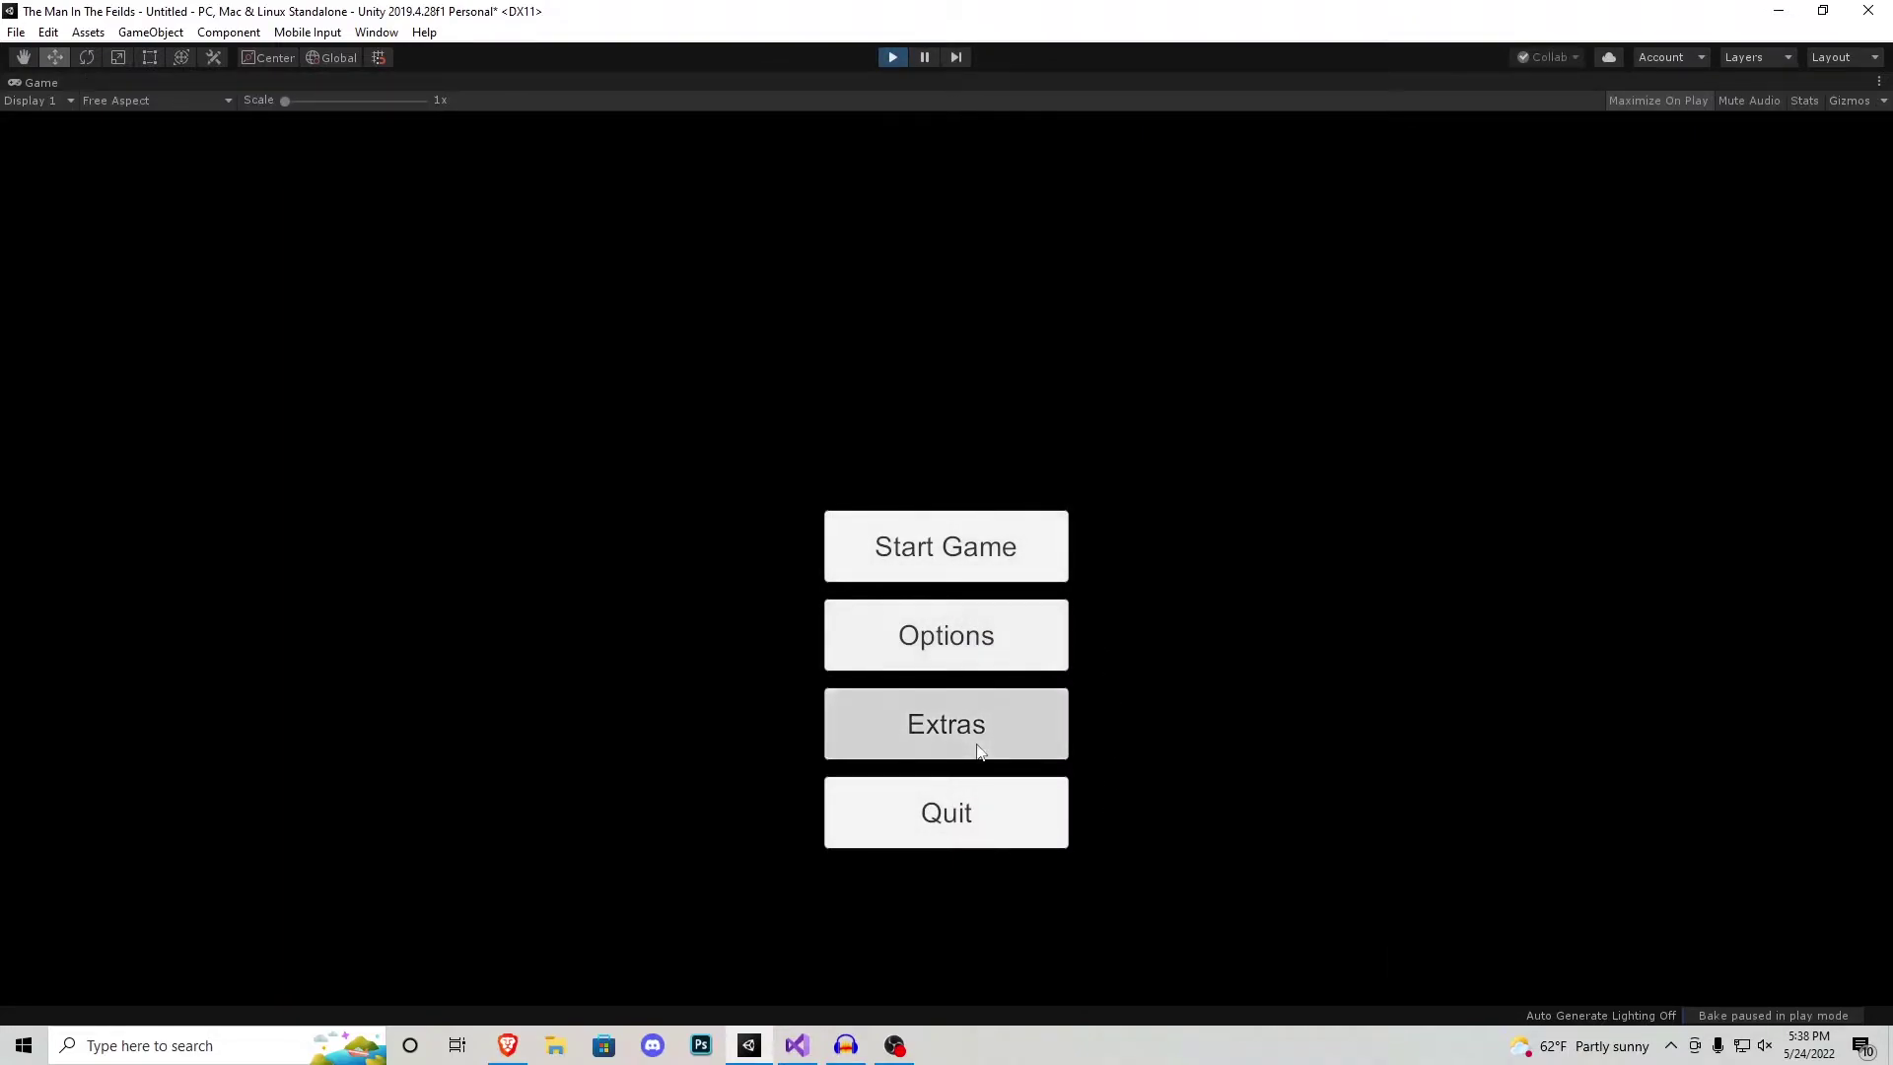
click(901, 58)
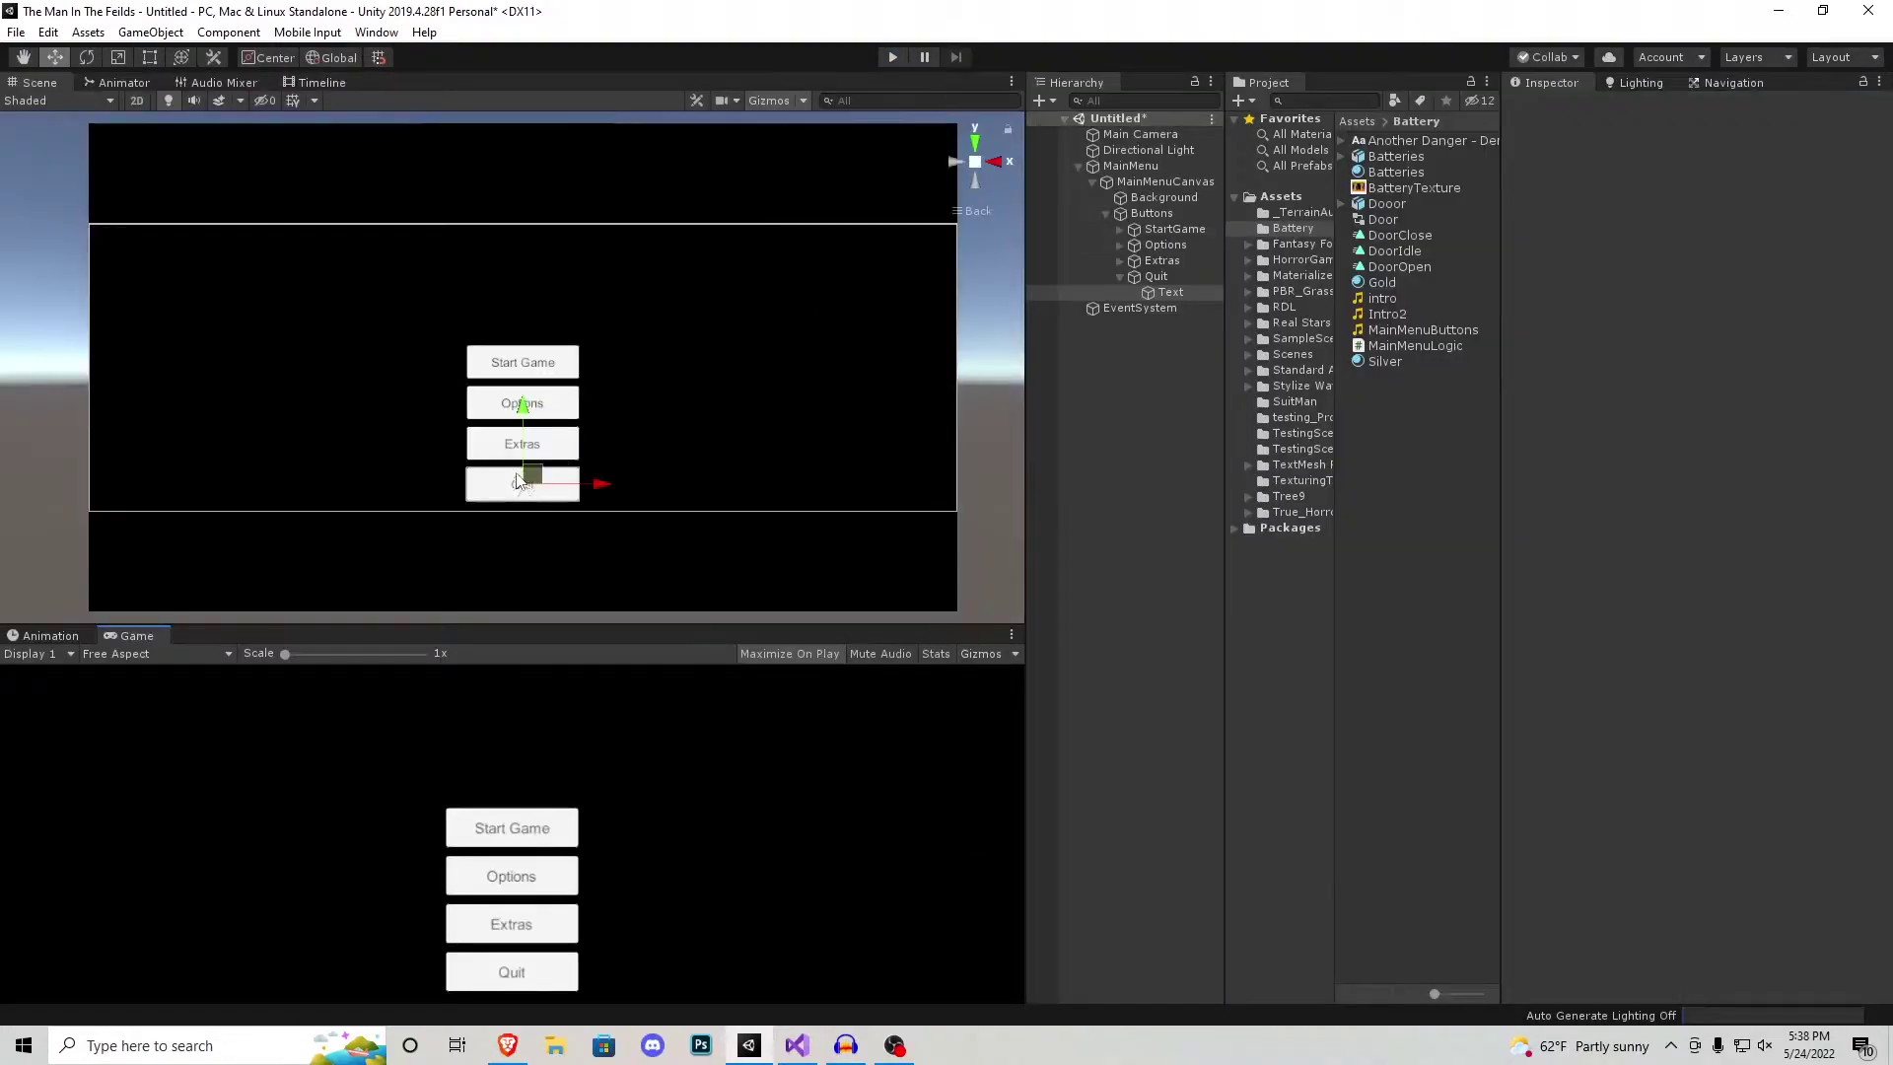
click(1106, 214)
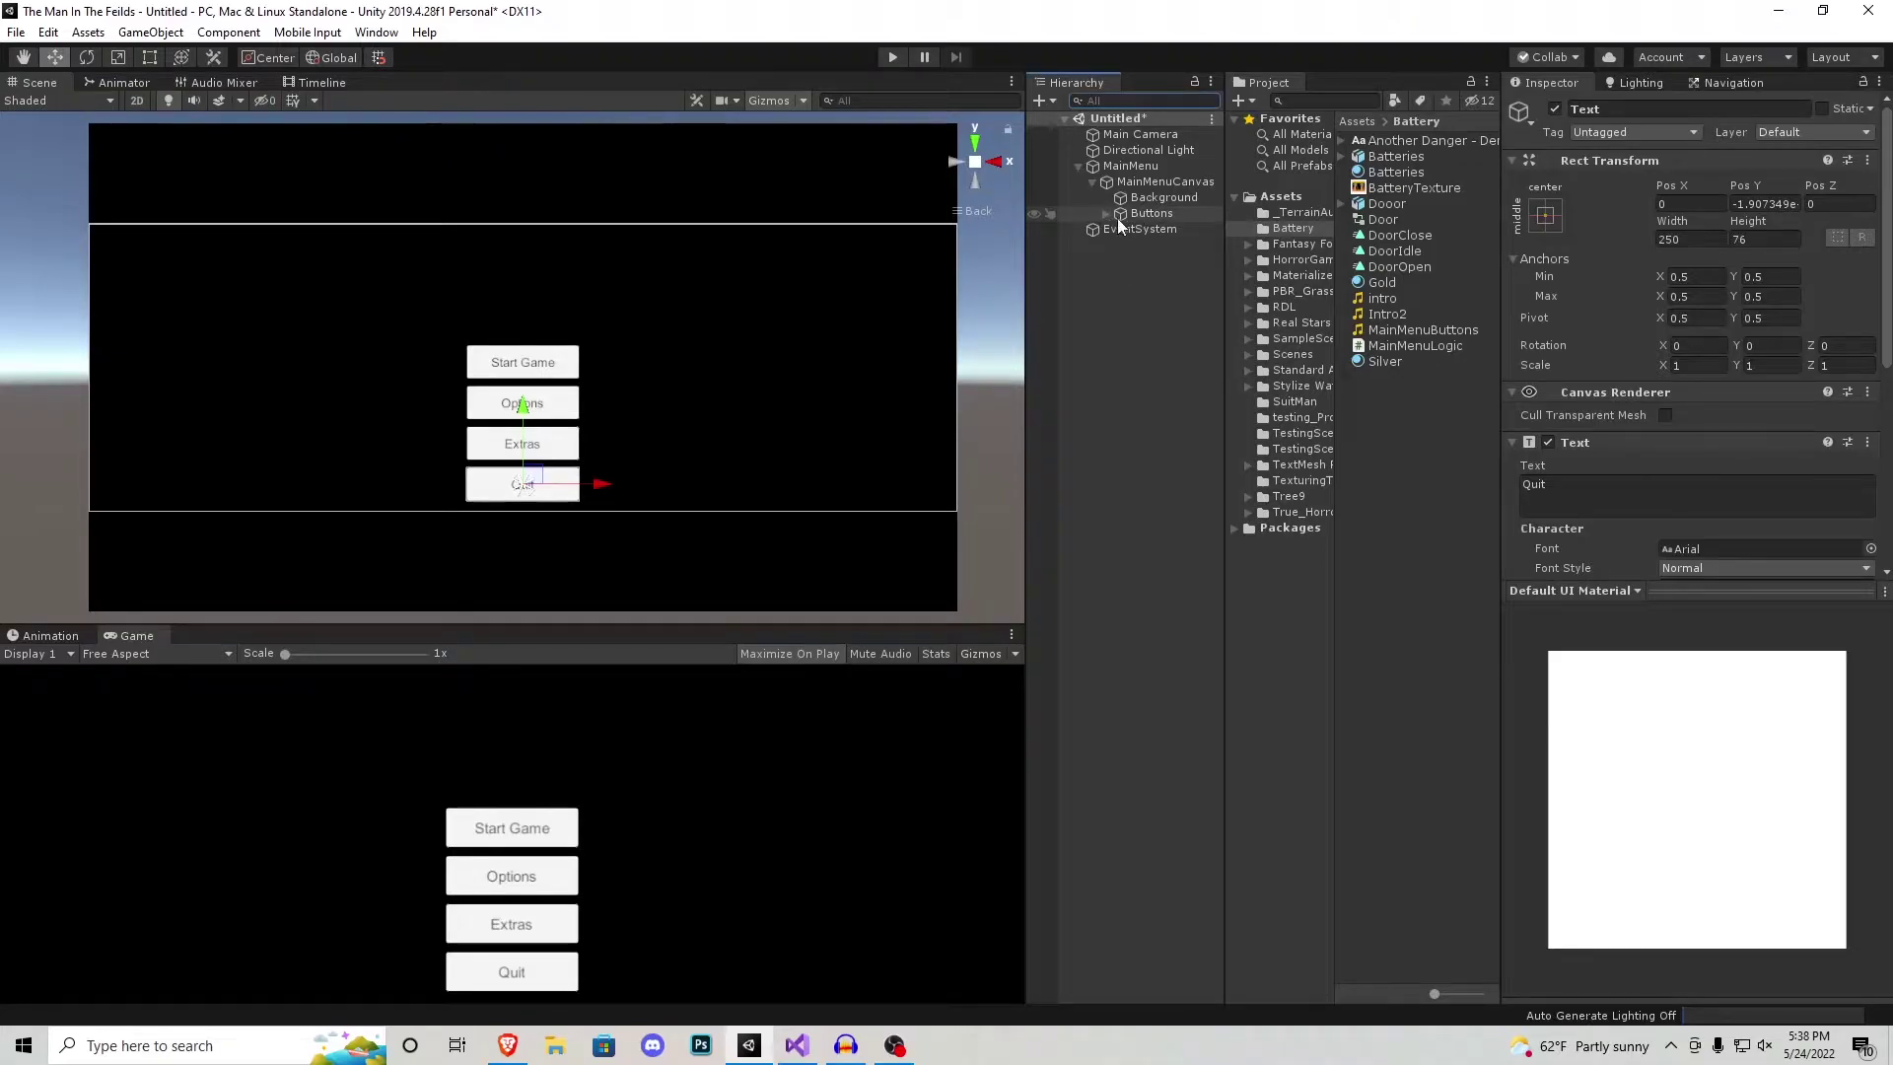
click(1147, 183)
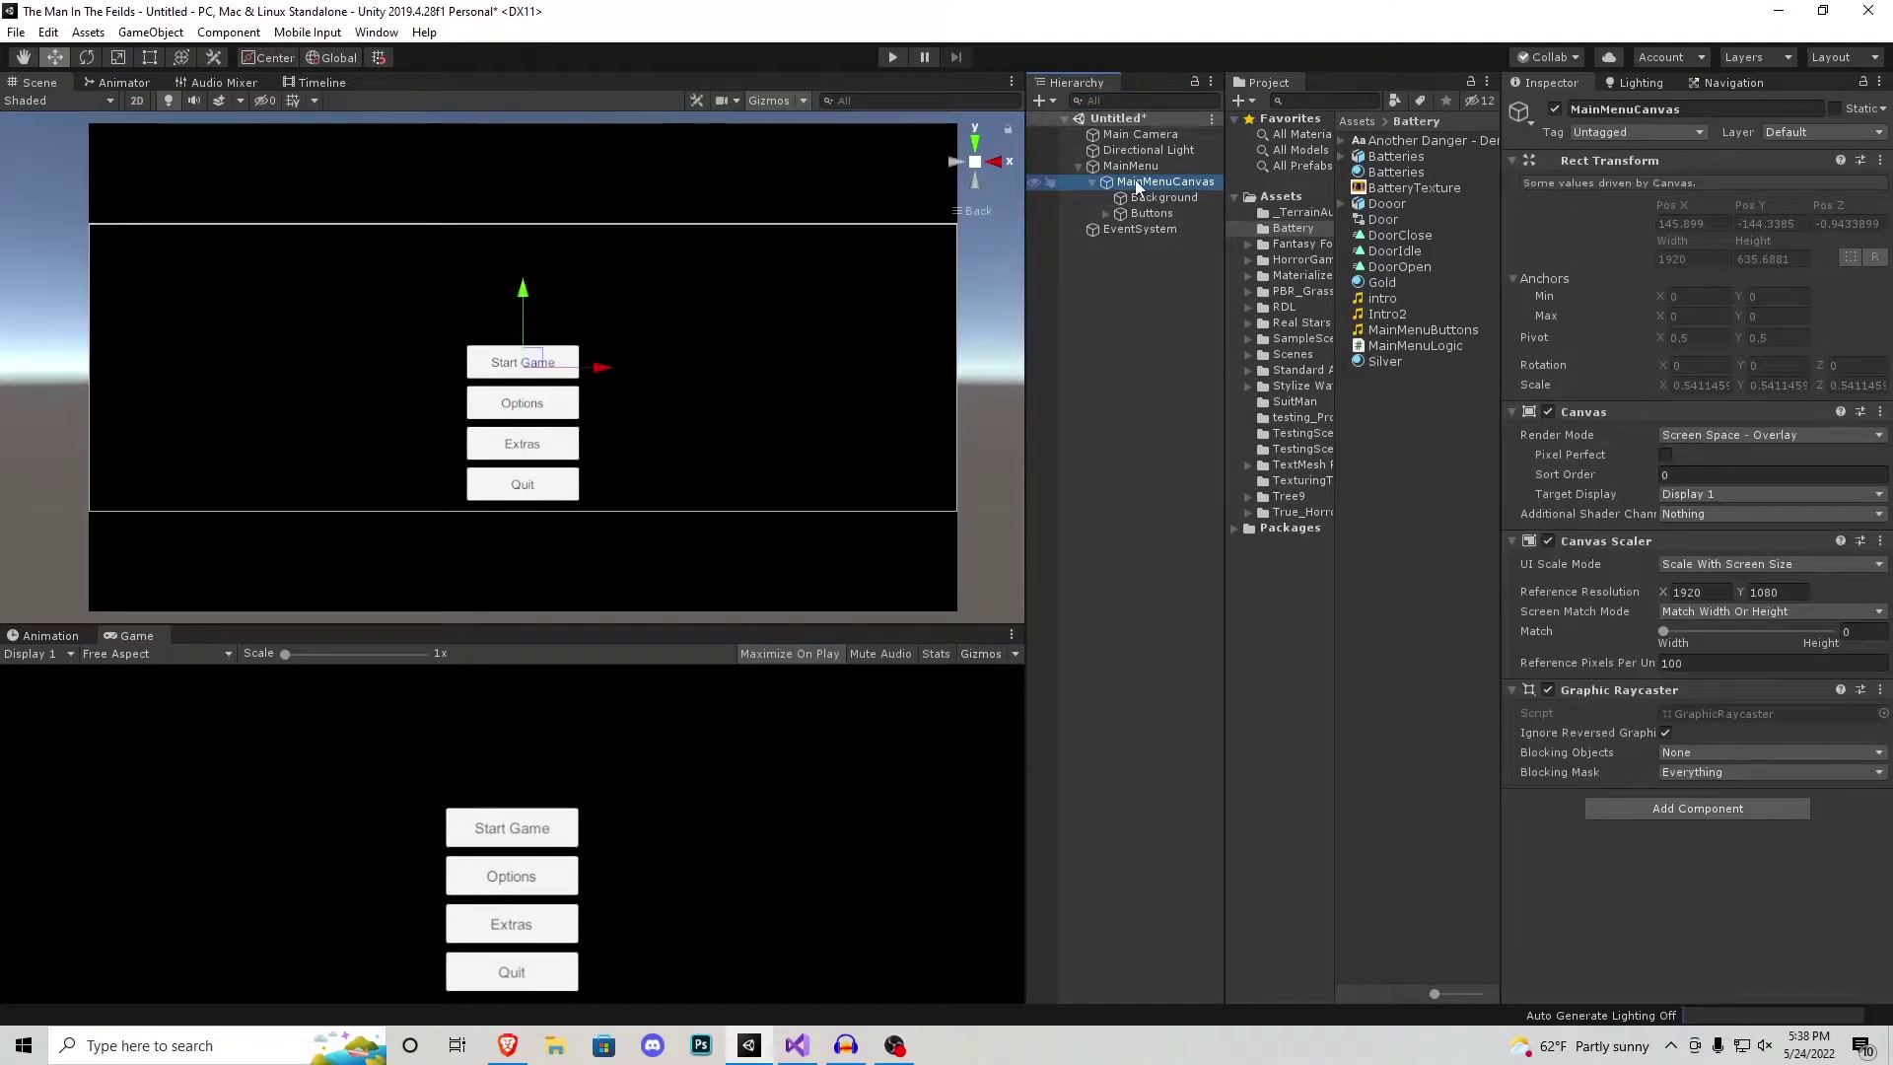
Step: Add a UI Text under MainMenuCanvas above the buttons, sized 750×250
right_click(1149, 187)
mouse_move(1271, 521)
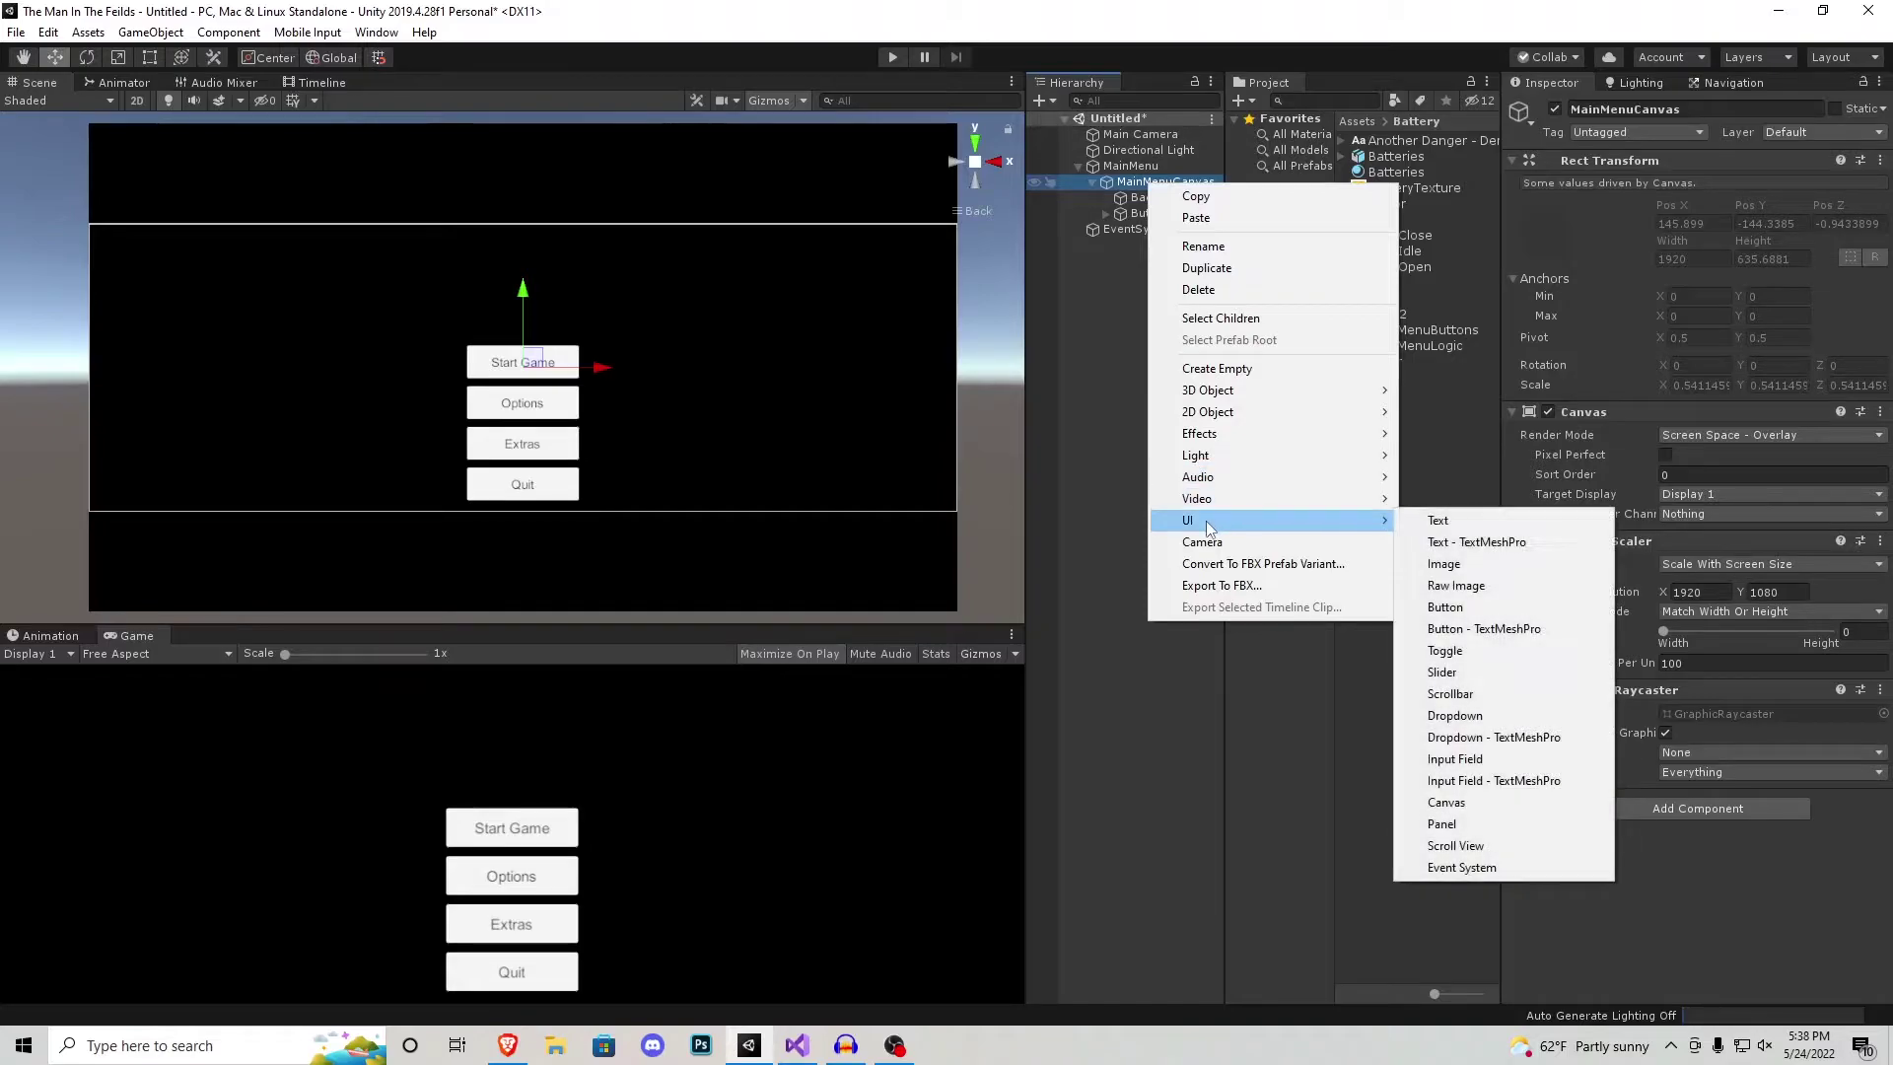
click(1434, 520)
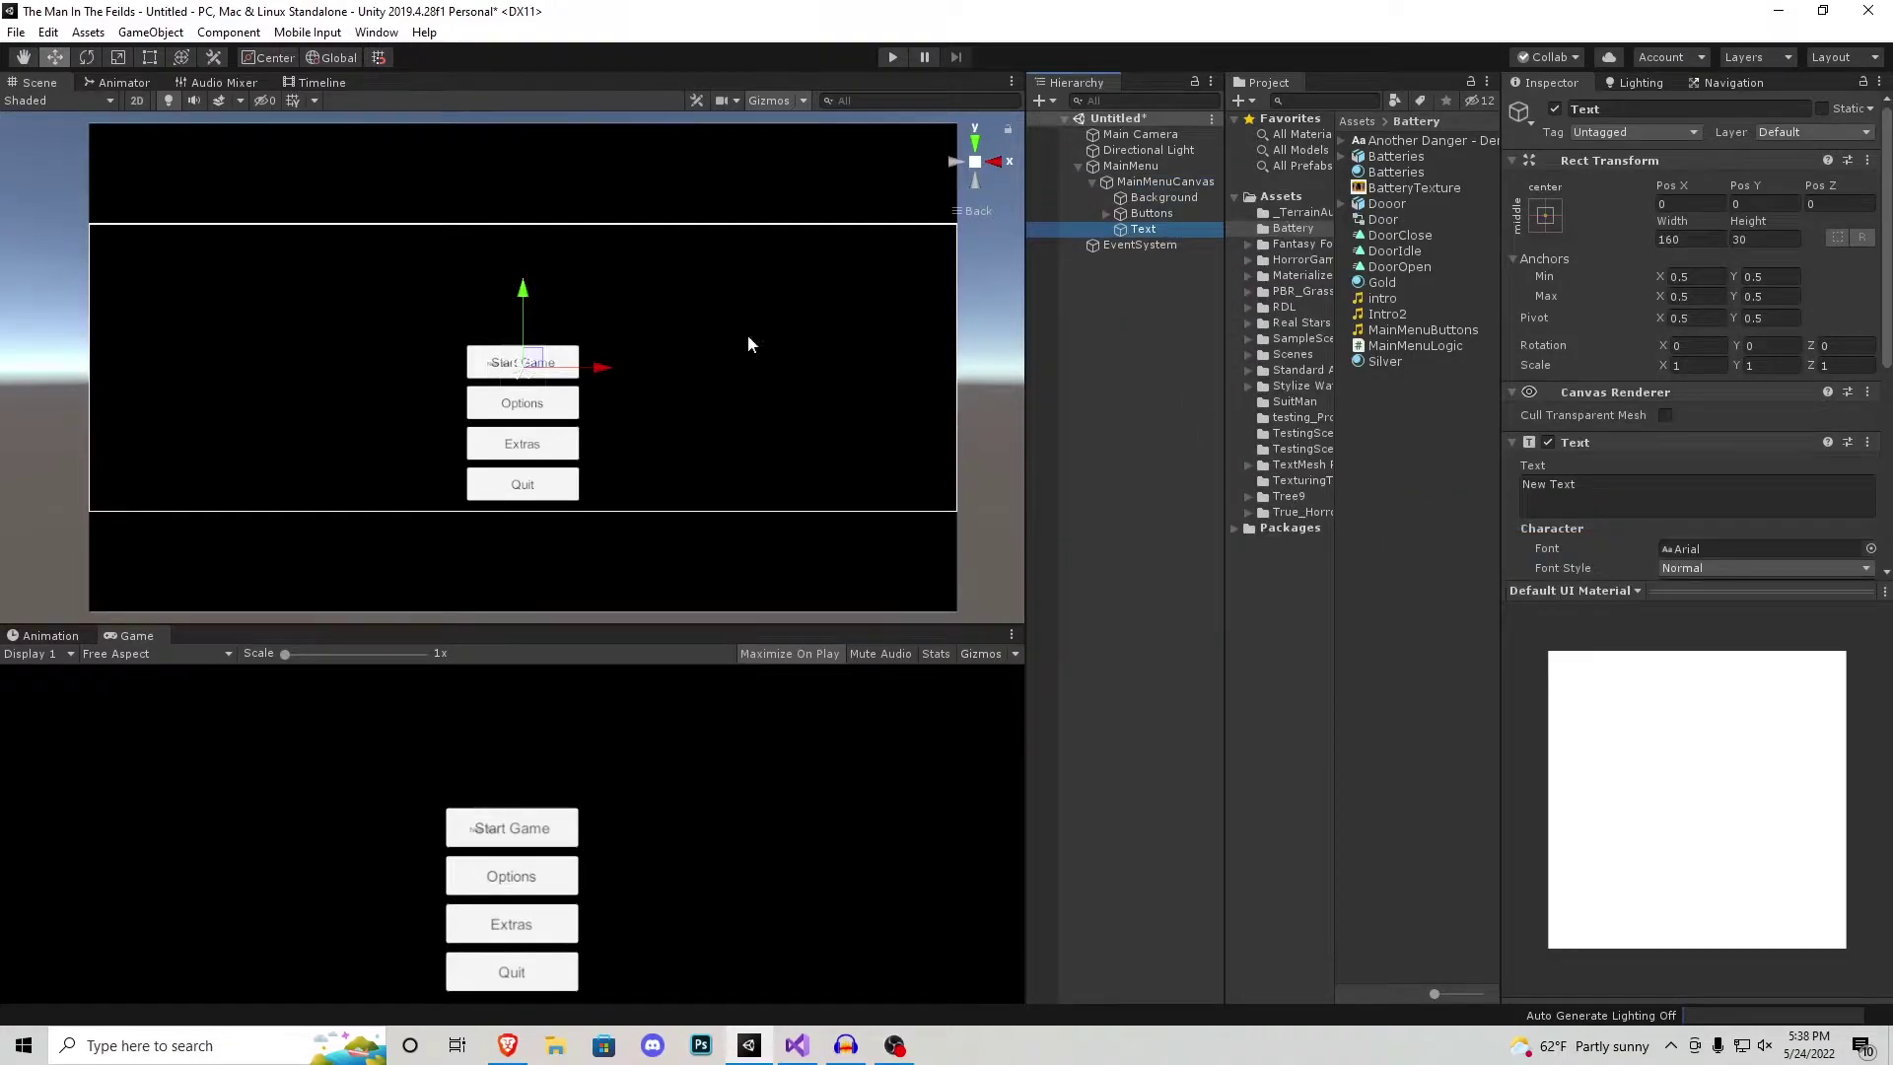
drag(522, 288, 552, 227)
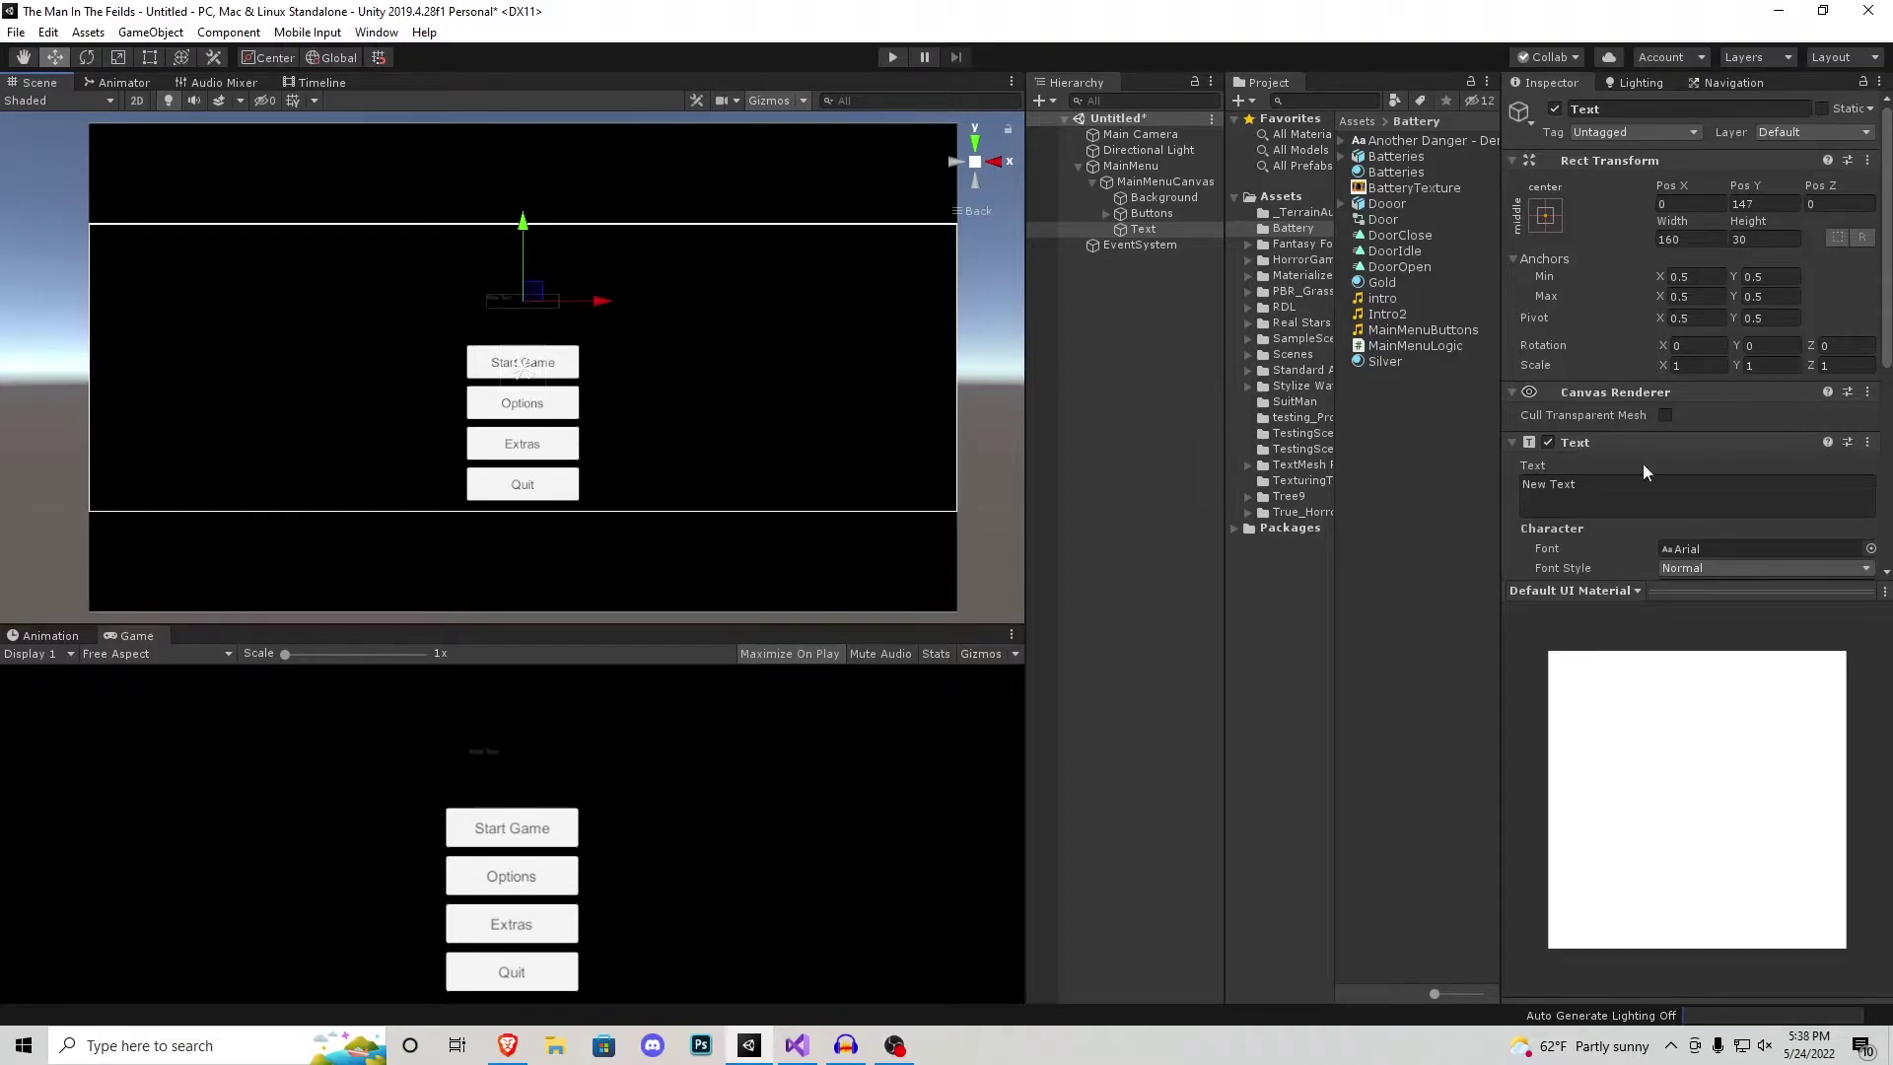
click(1708, 242)
text(750)
key(Tab)
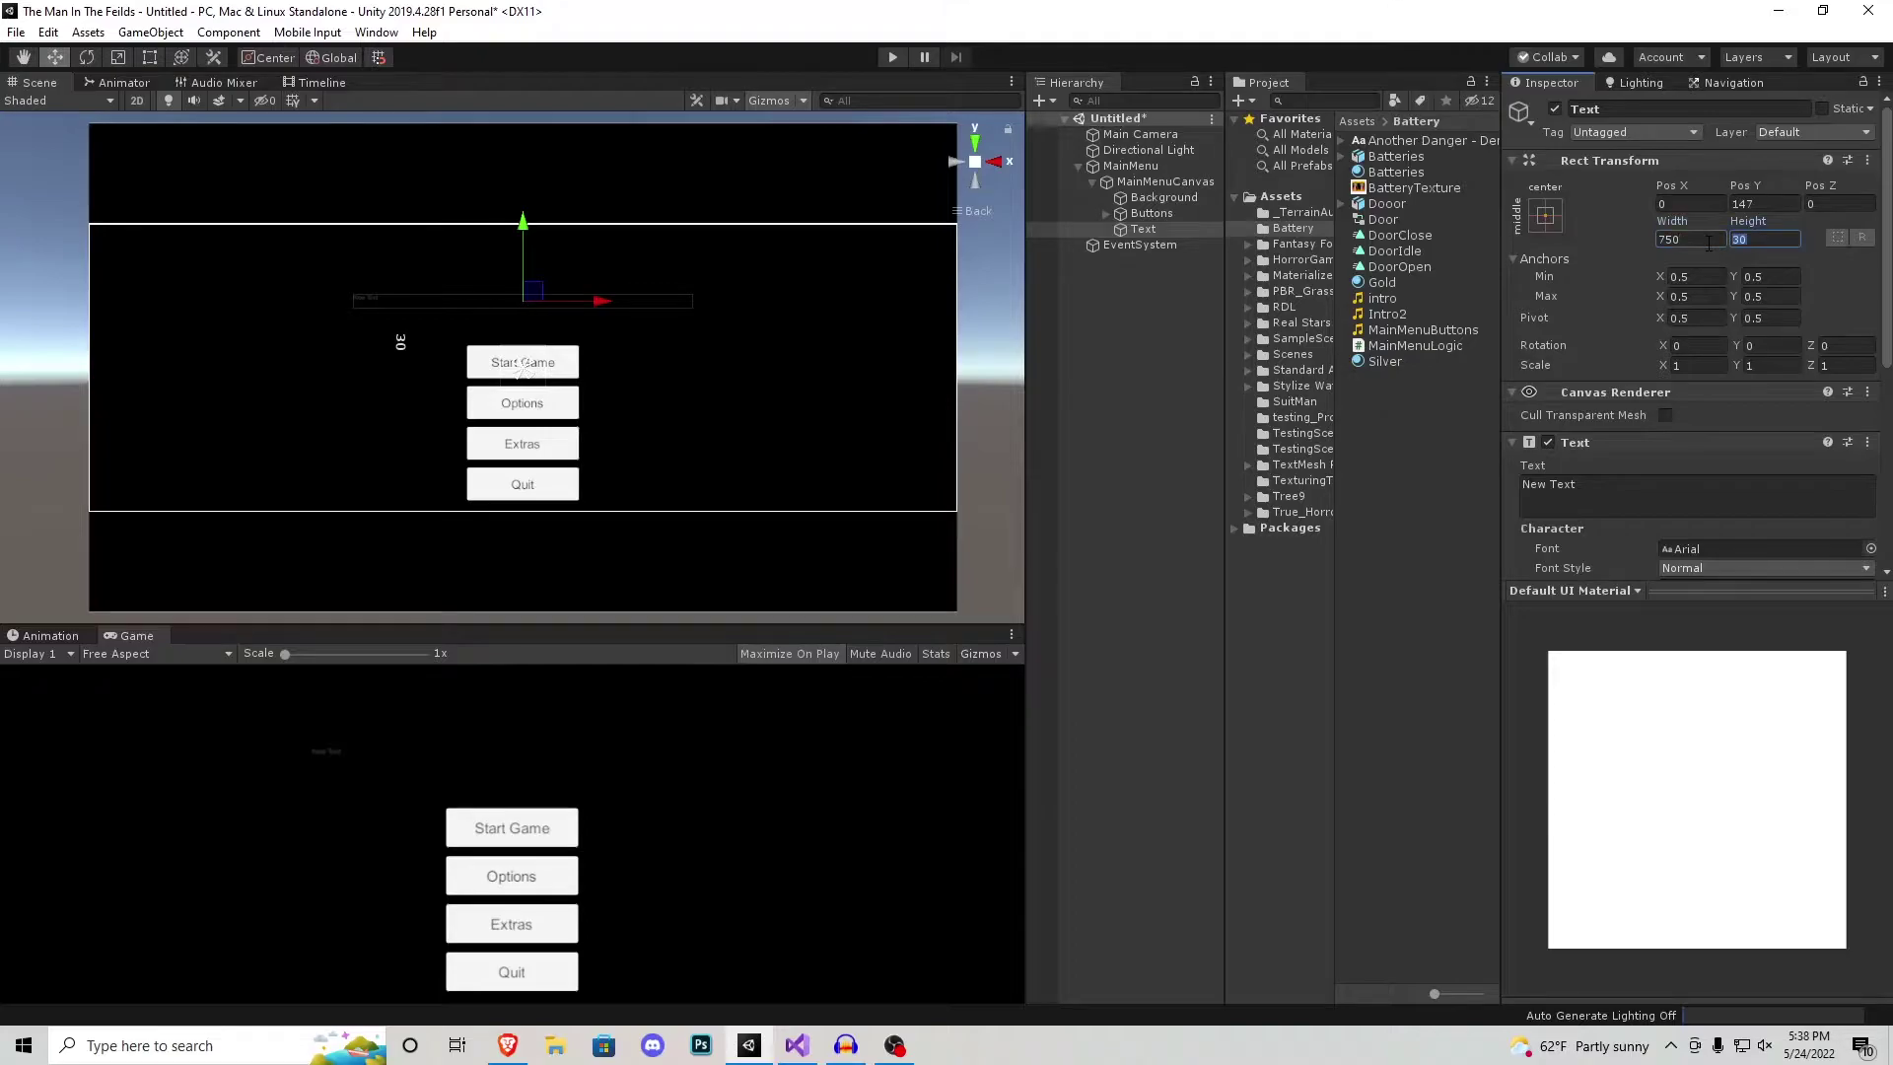
text(250)
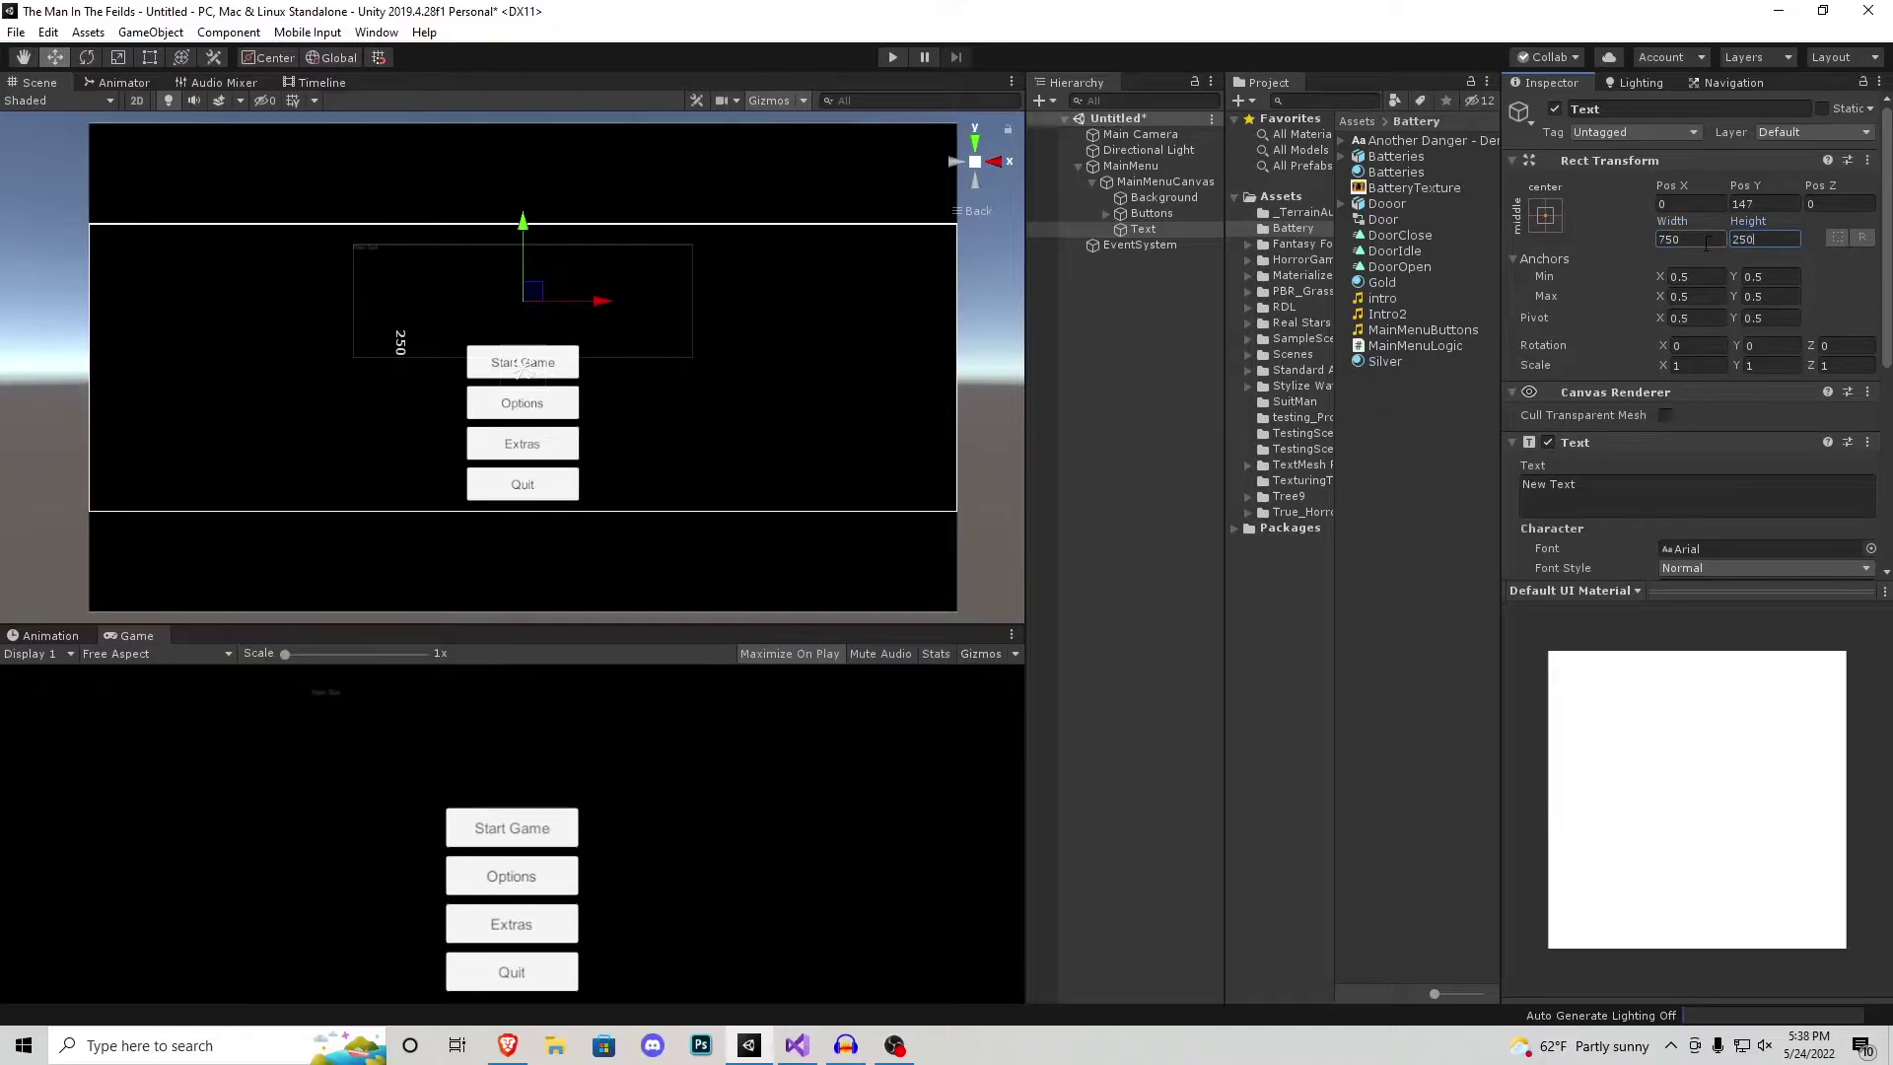
Step: Change the text to 'Title Of The Game' with font size 75
scroll(1676, 276, down, 3)
click(1600, 311)
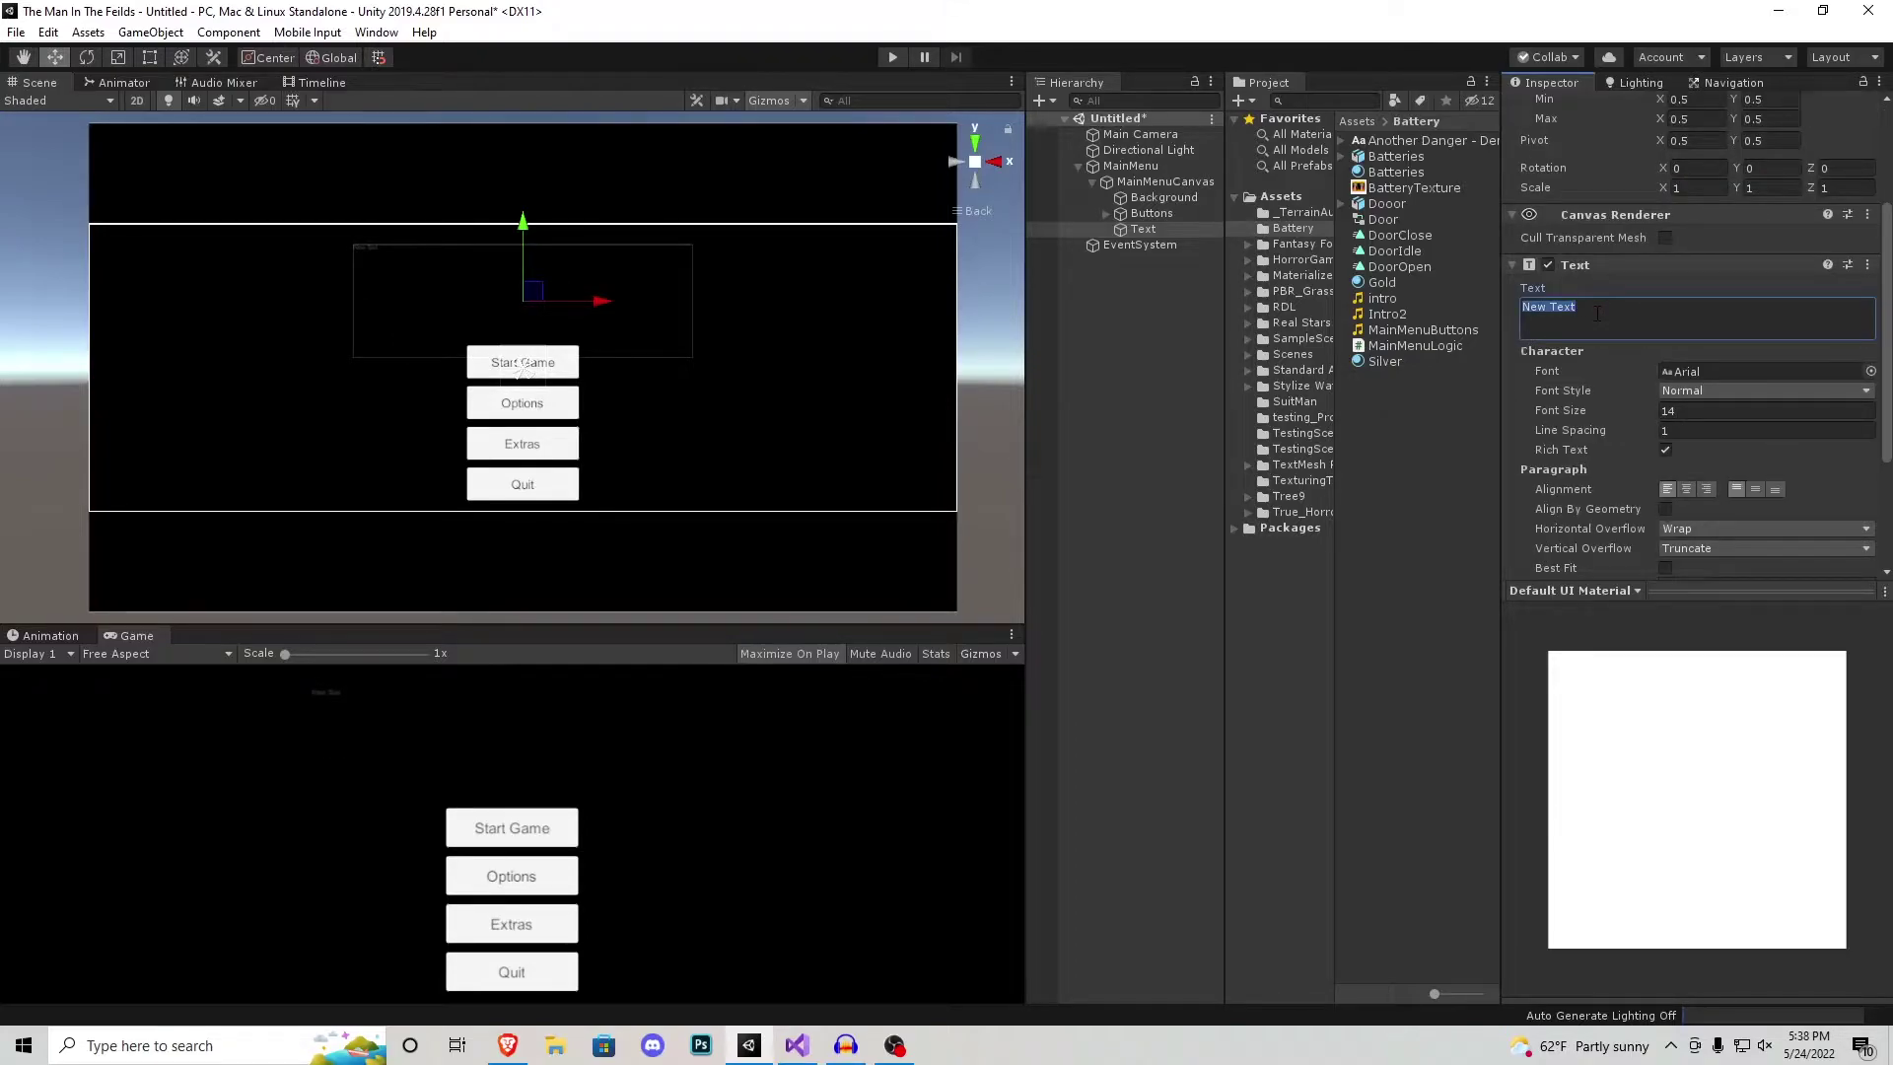
text(Title Of The Game)
click(1696, 410)
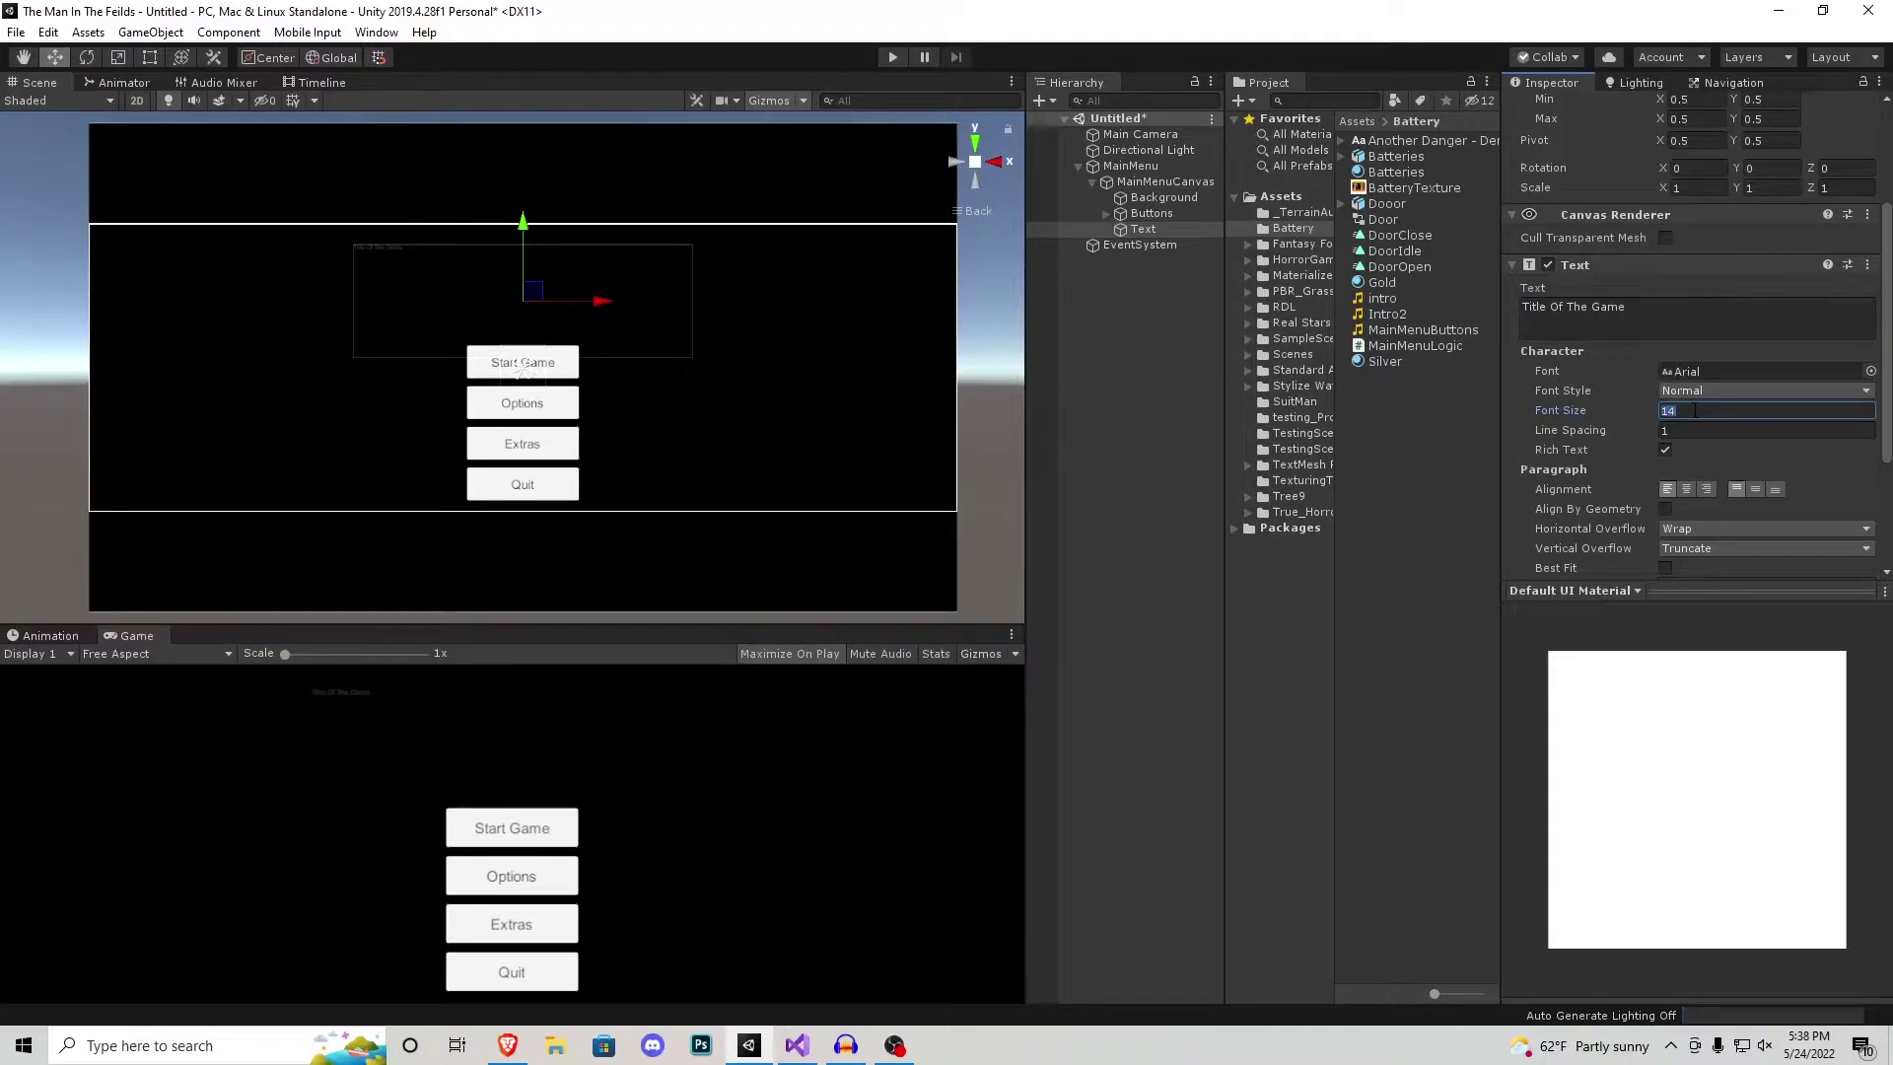
text(75)
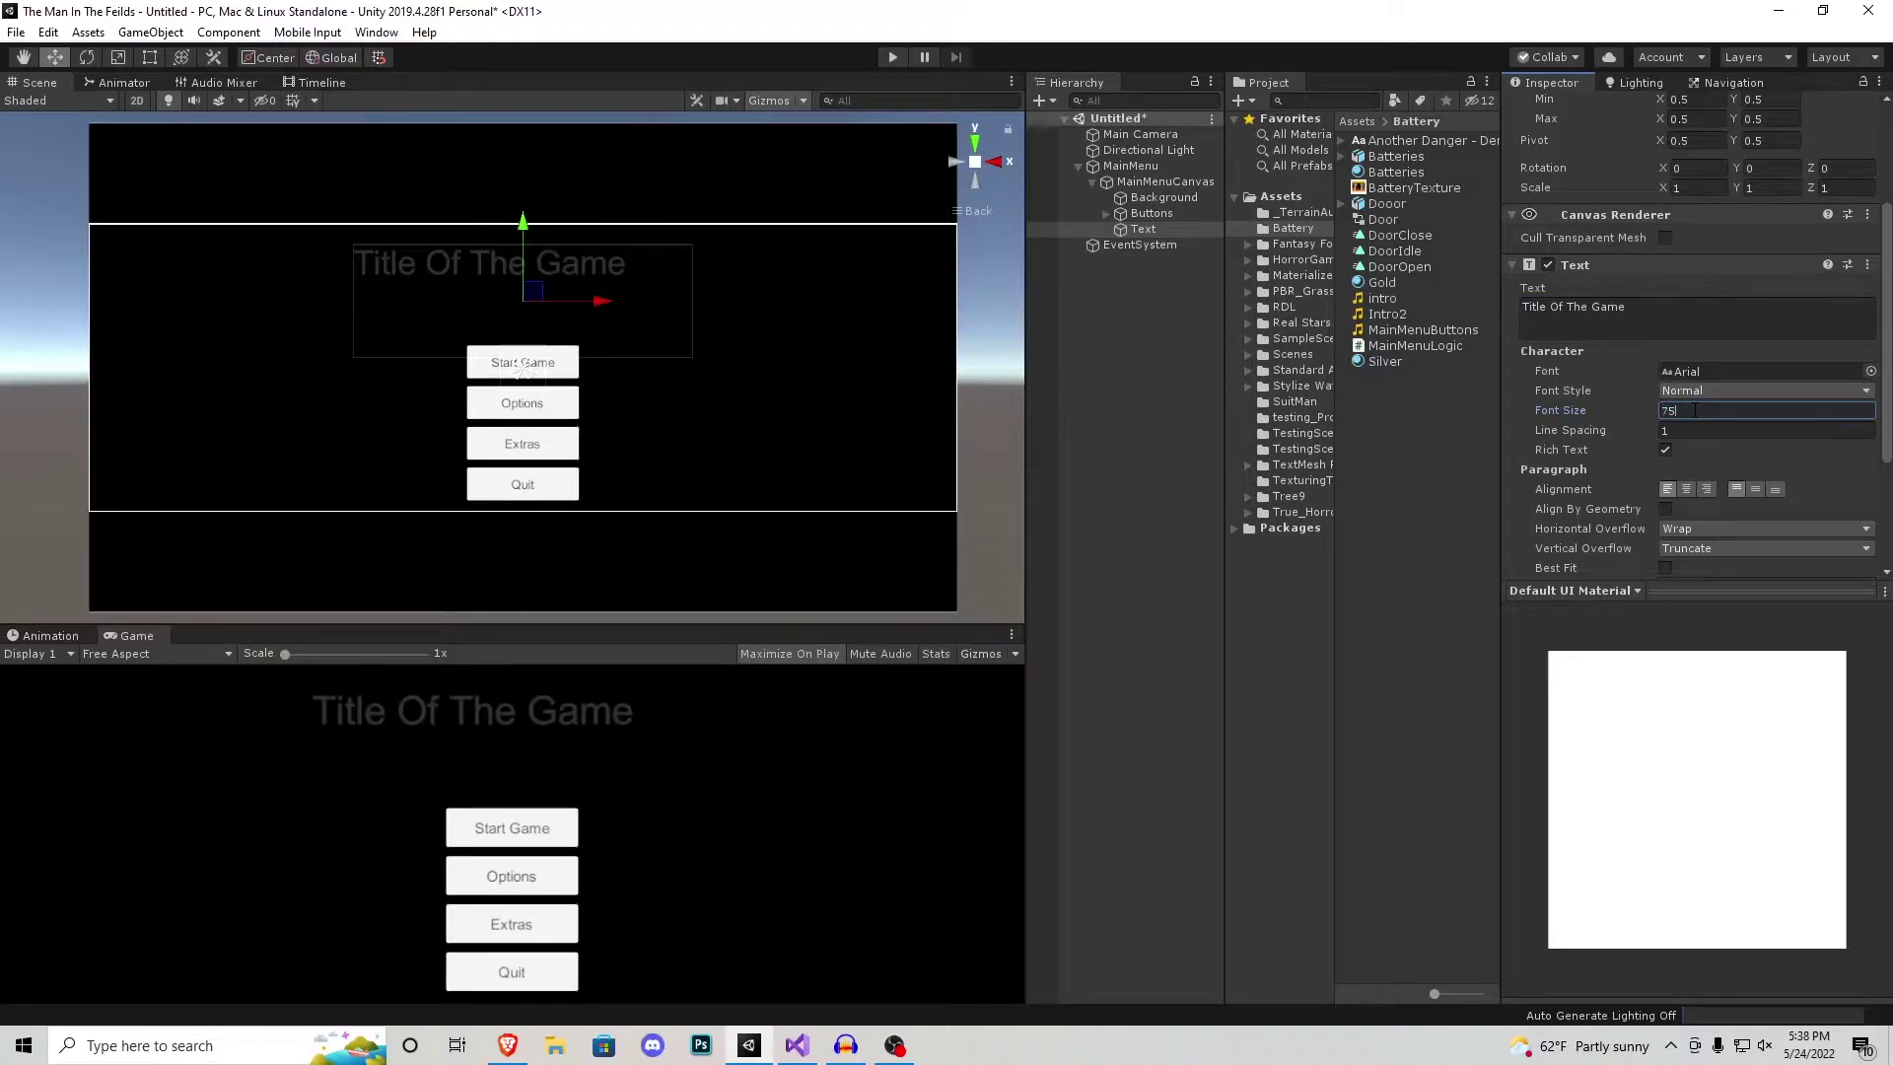
scroll(1676, 493, down, 3)
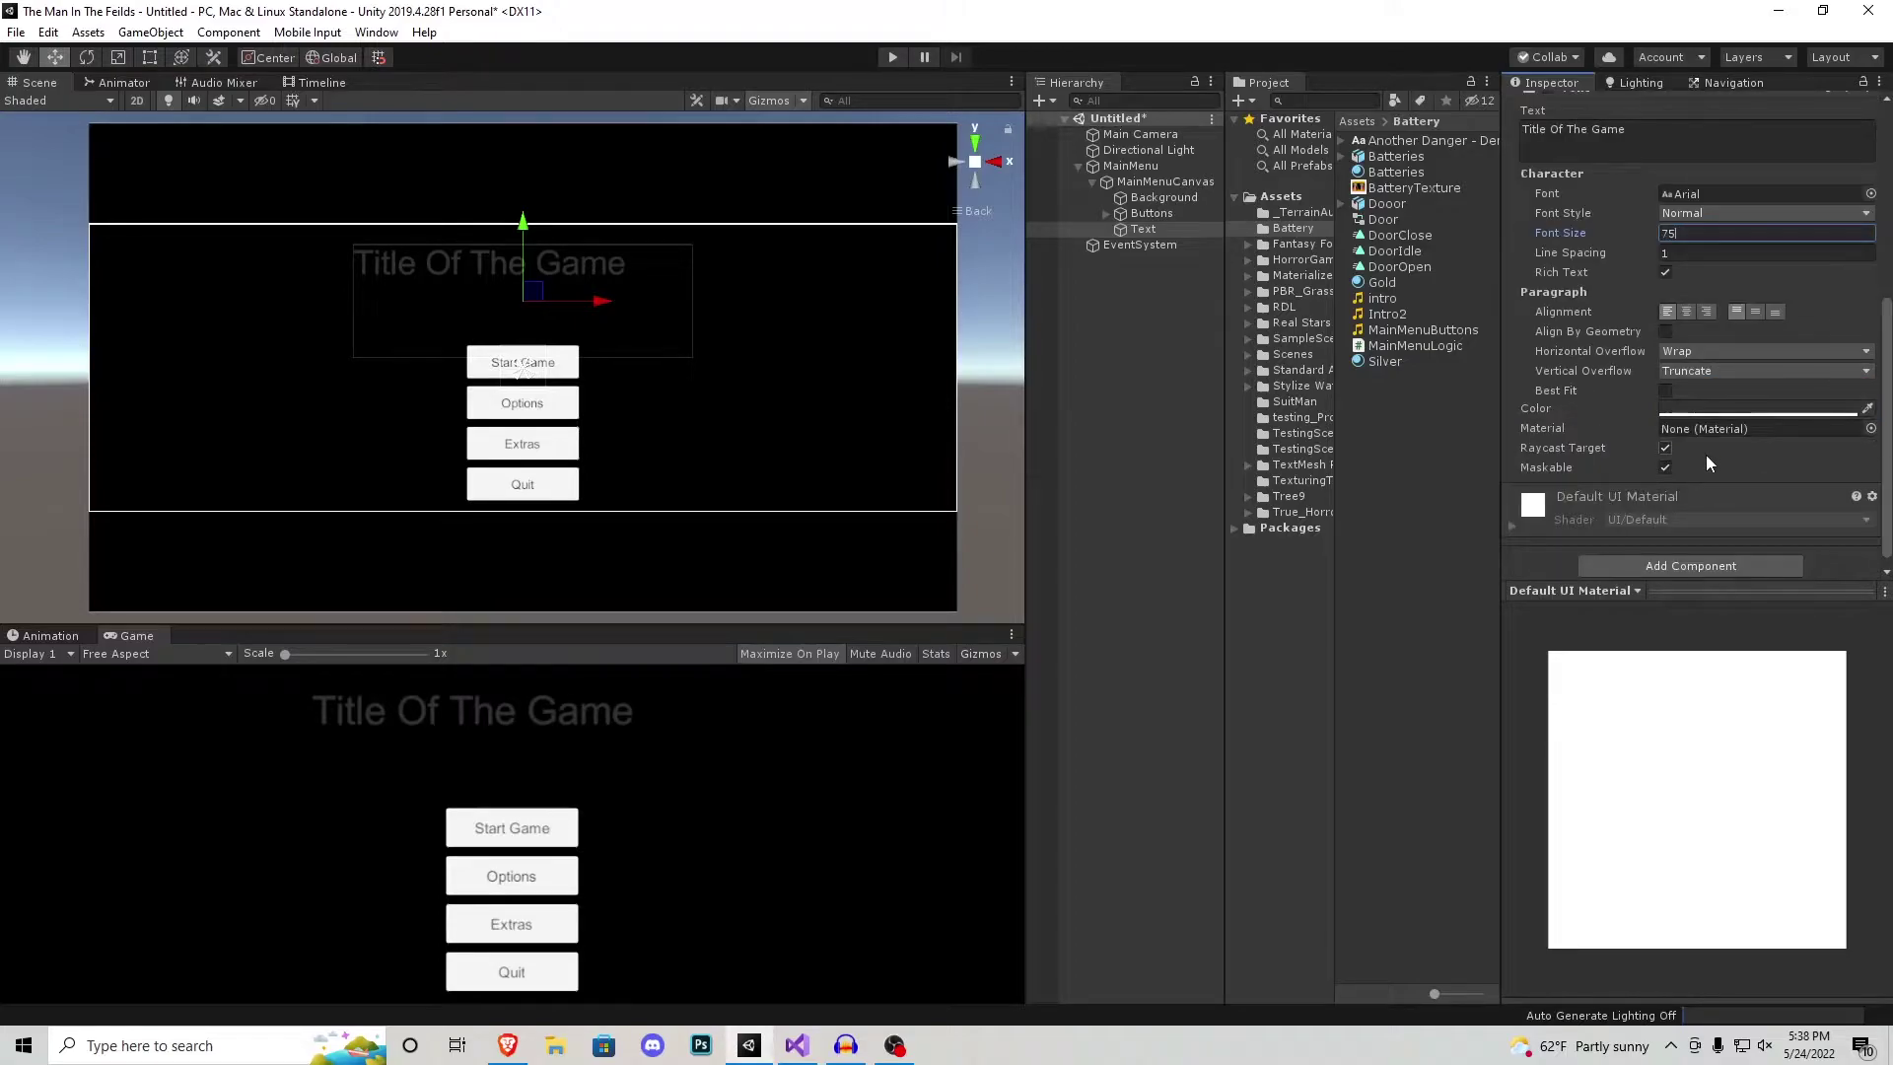
Step: Make the title text red (FF0000) with centre and middle alignment
click(1706, 411)
mouse_move(144, 211)
mouse_down()
mouse_move(103, 156)
mouse_move(24, 117)
mouse_move(223, 97)
mouse_up()
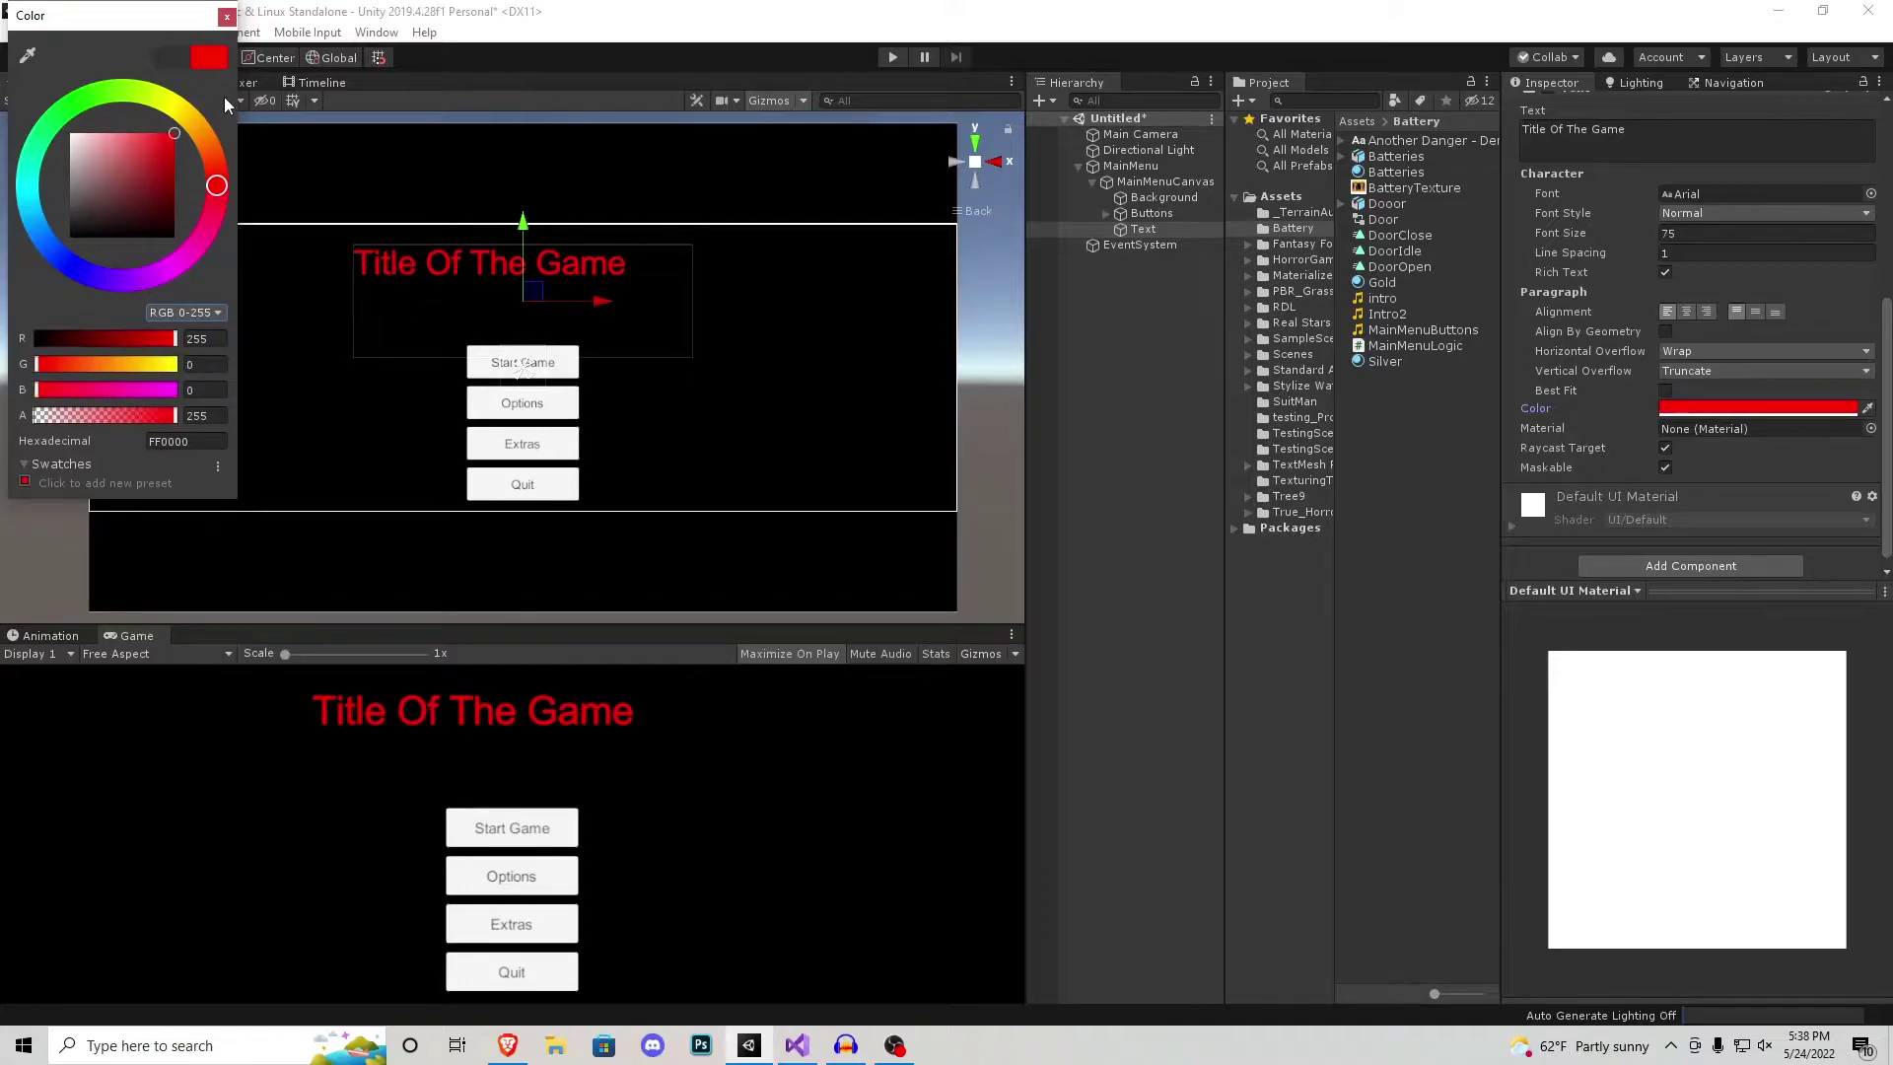
click(227, 18)
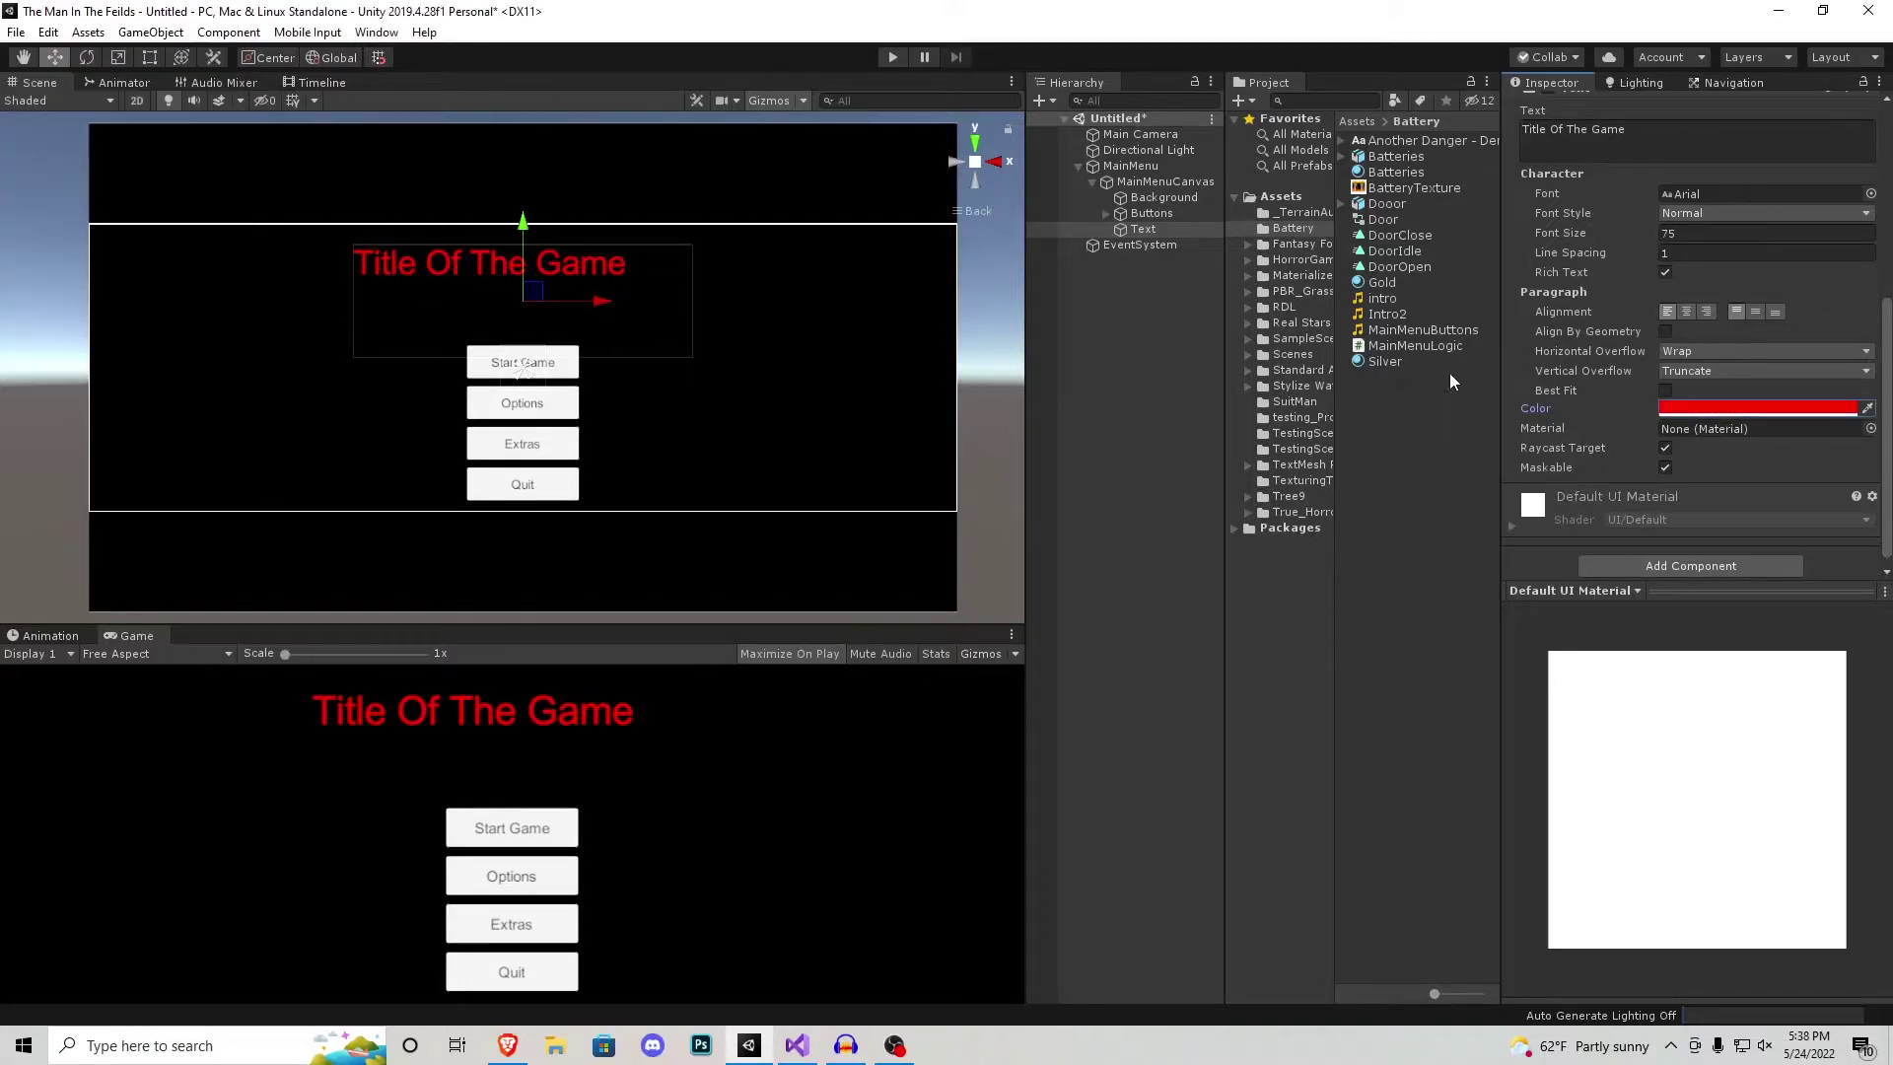
click(1686, 311)
click(1754, 312)
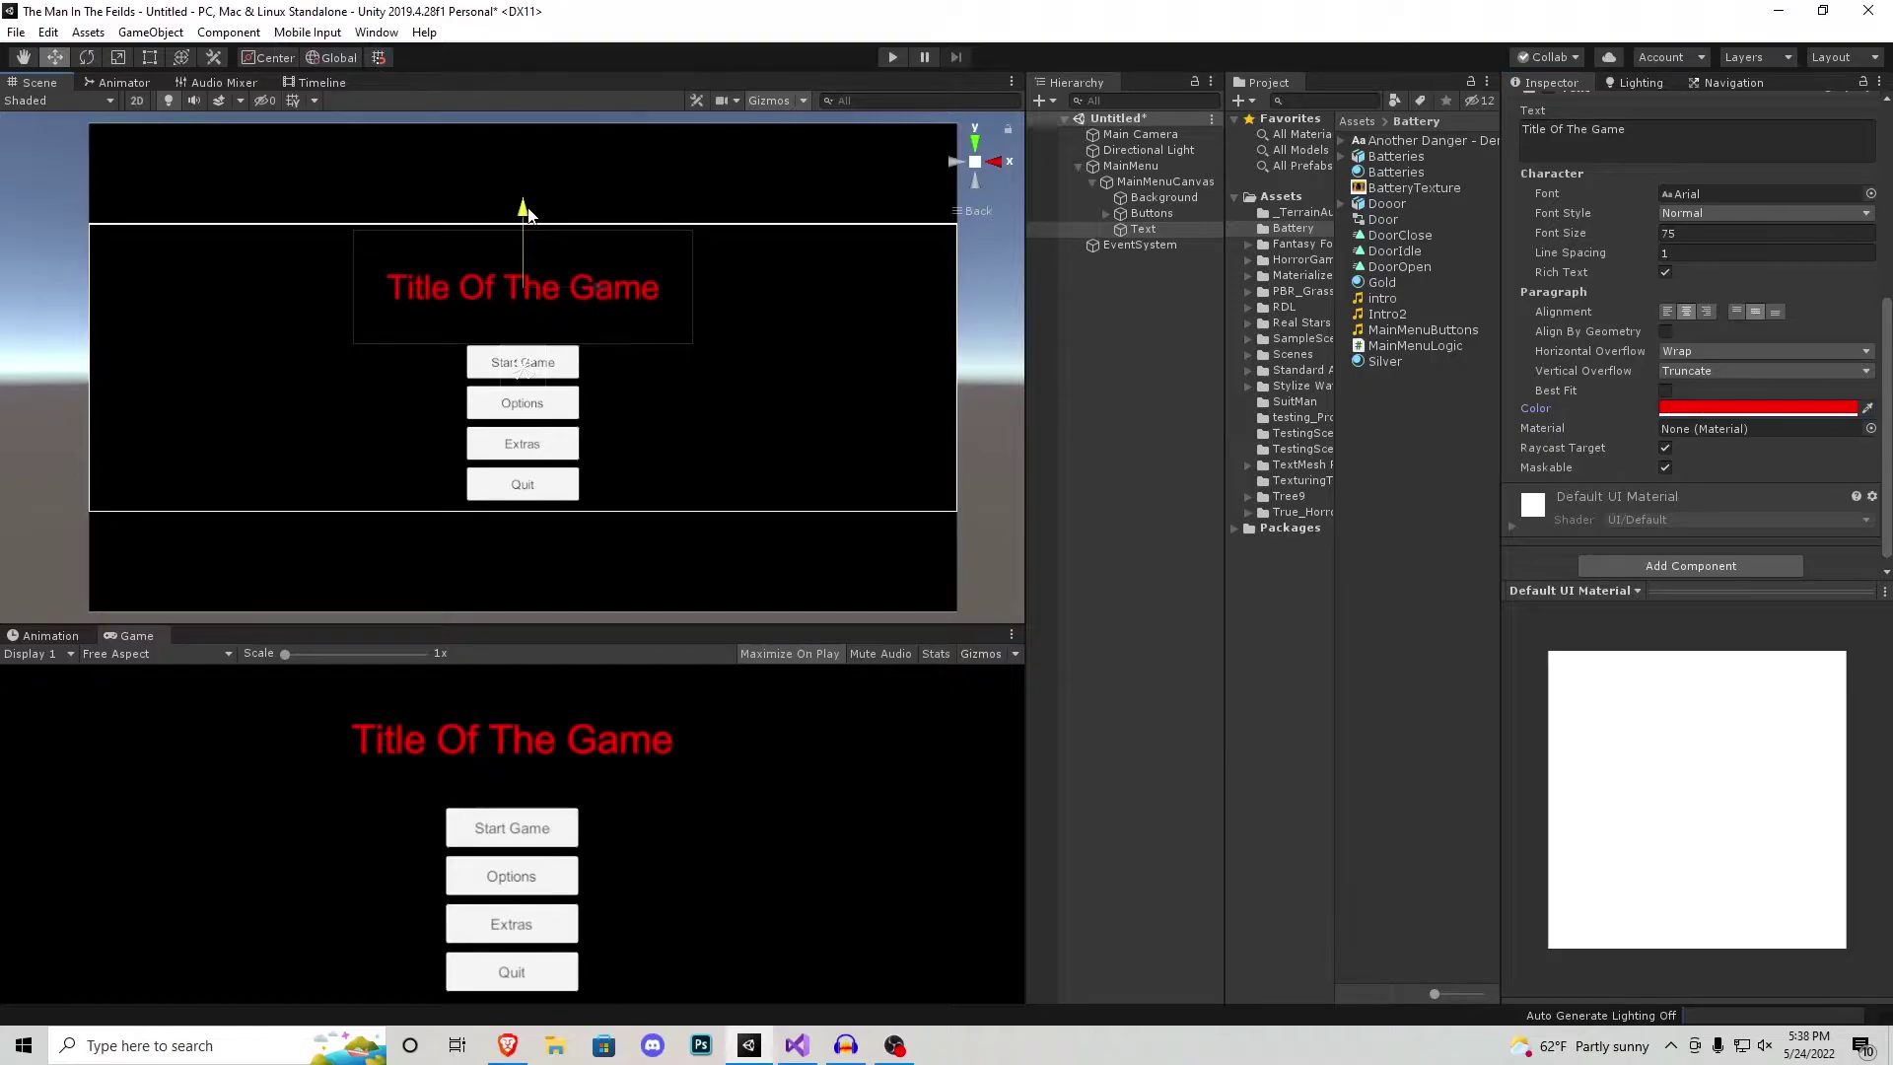
Step: Preview the title in Play mode, then rename the text object Title
click(890, 55)
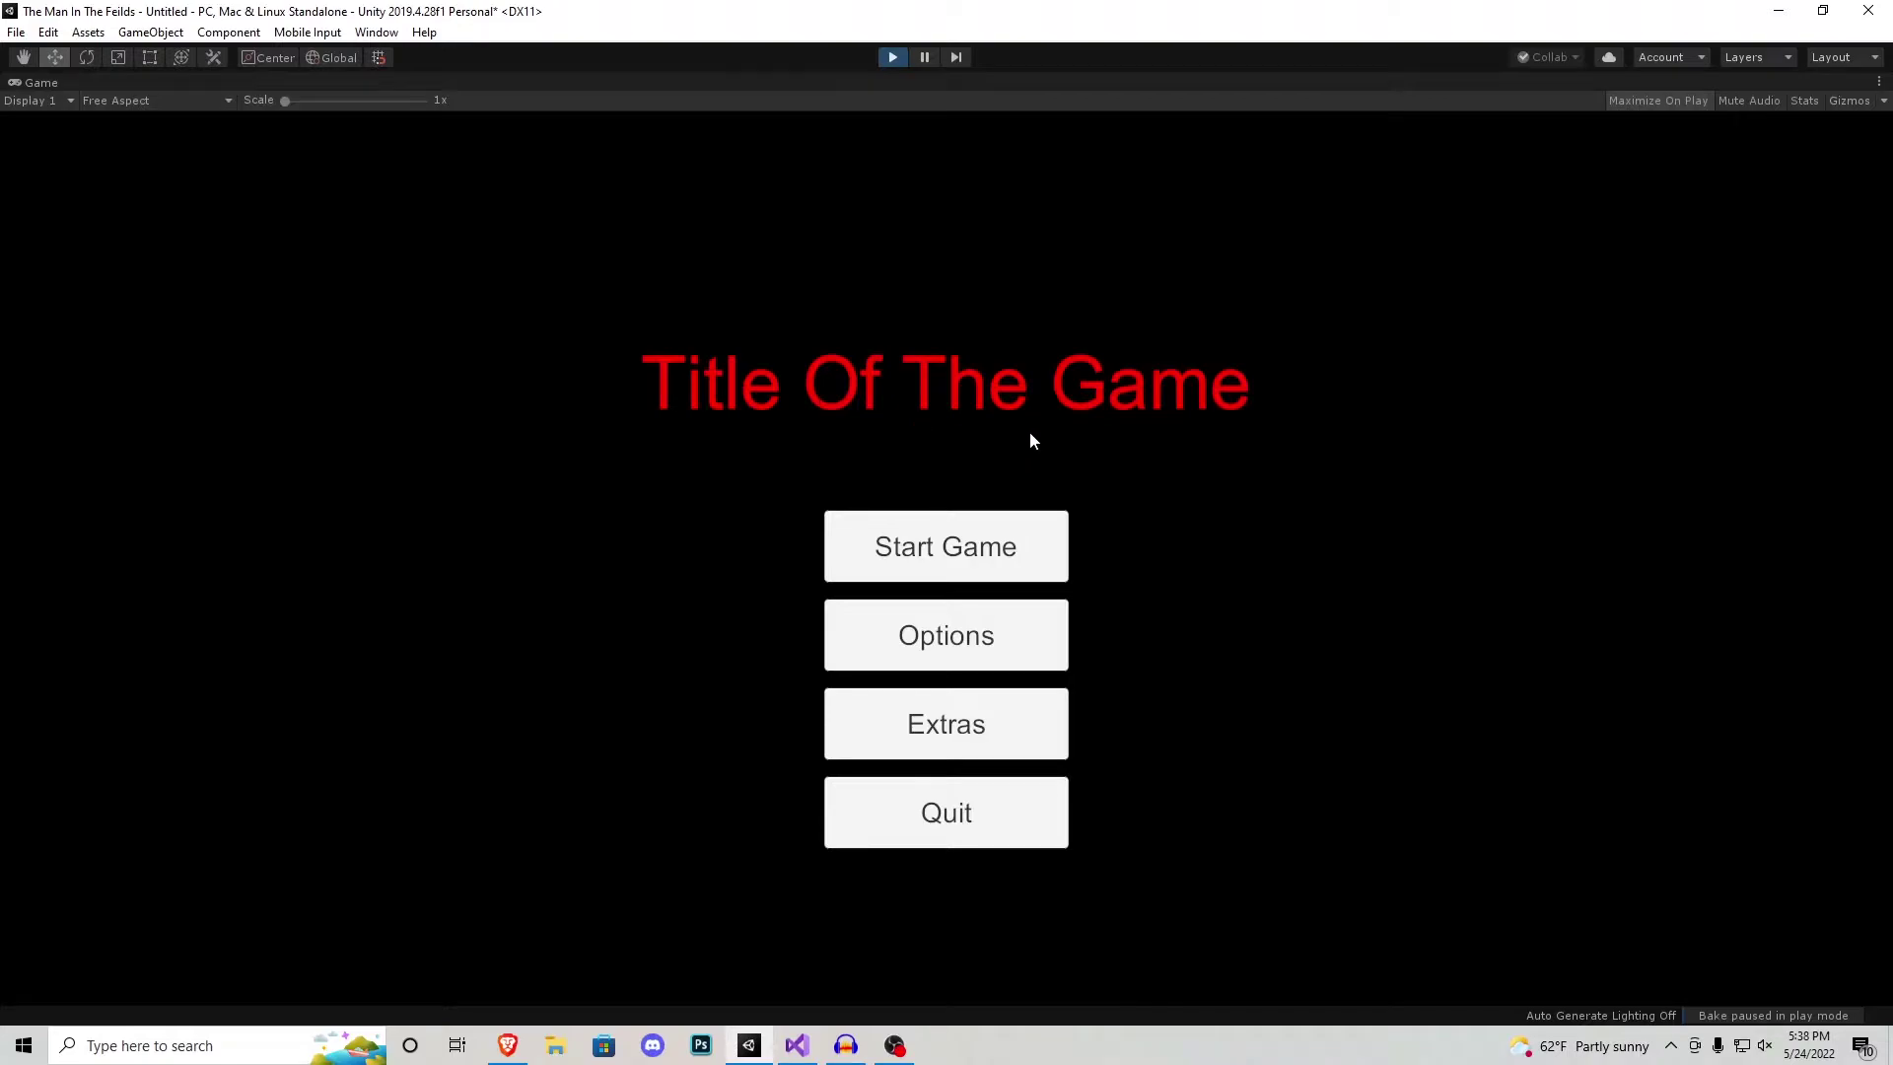
click(892, 57)
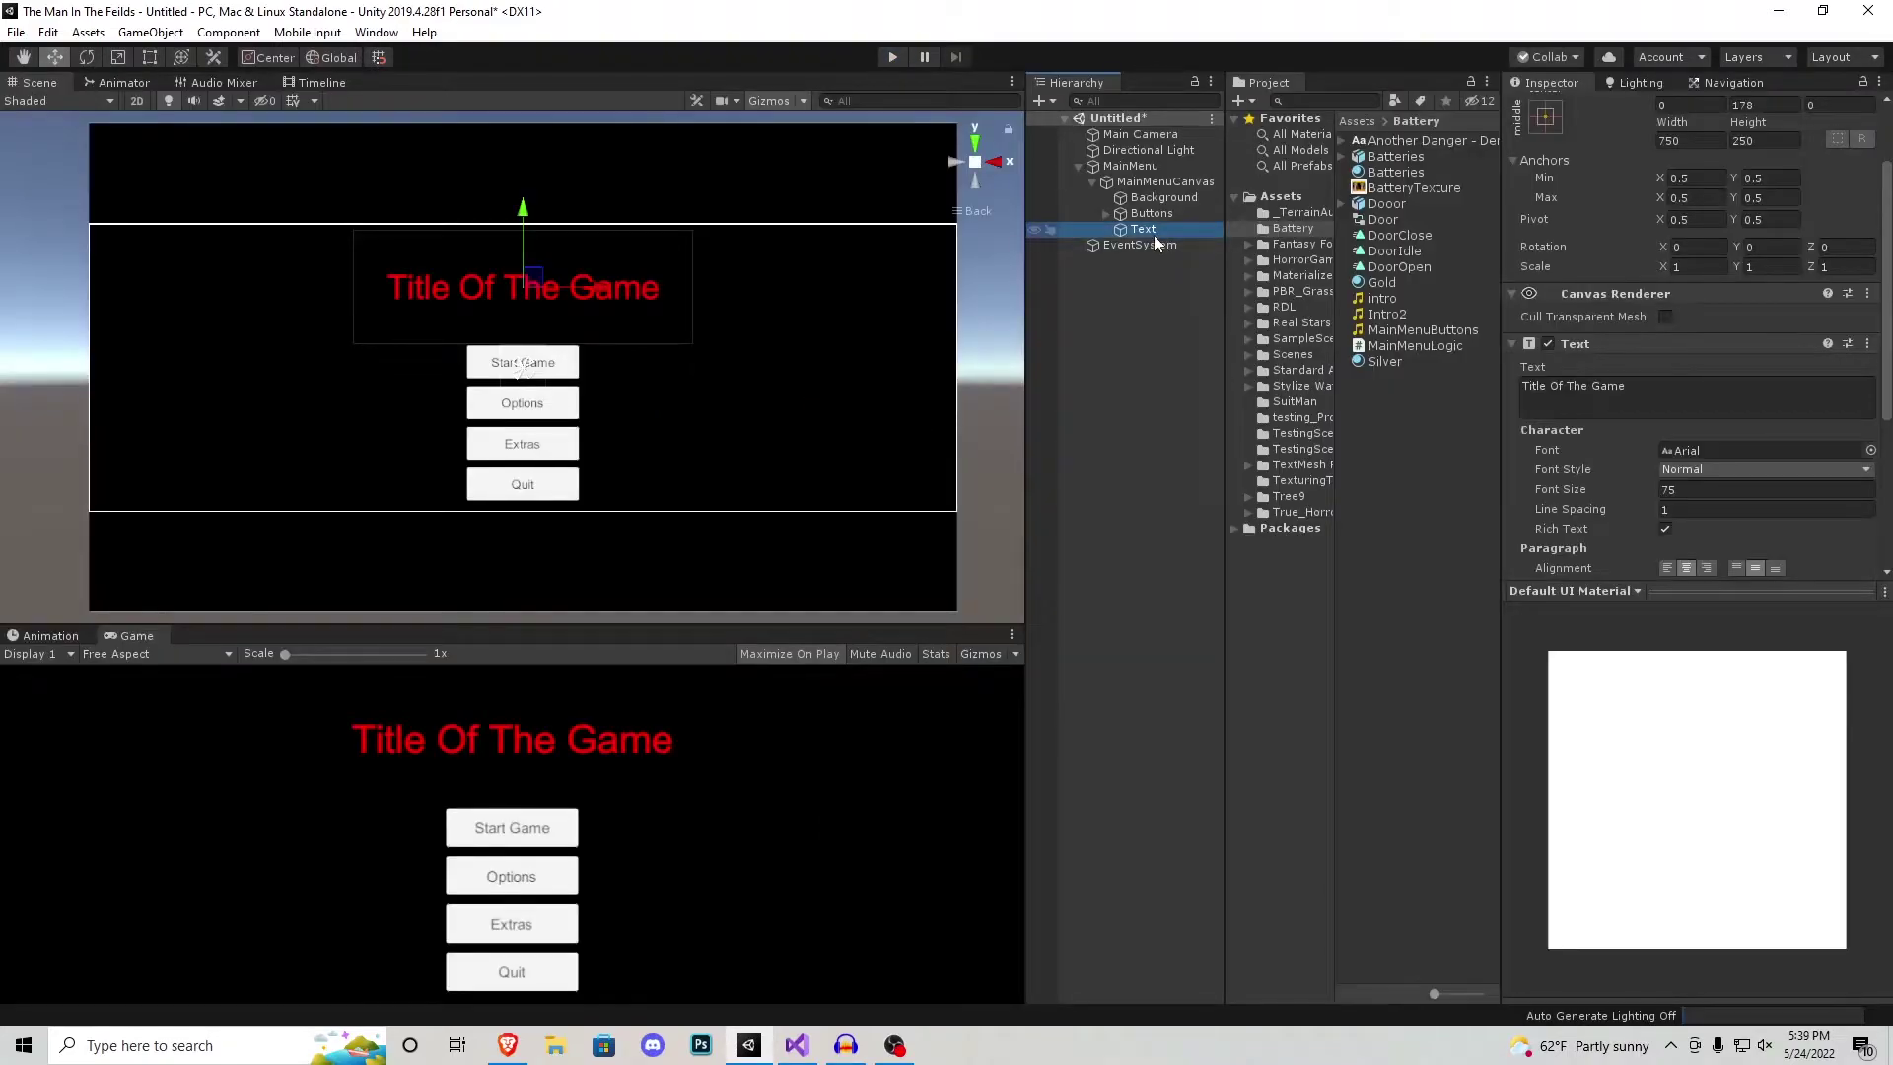
key(F2)
text(Title)
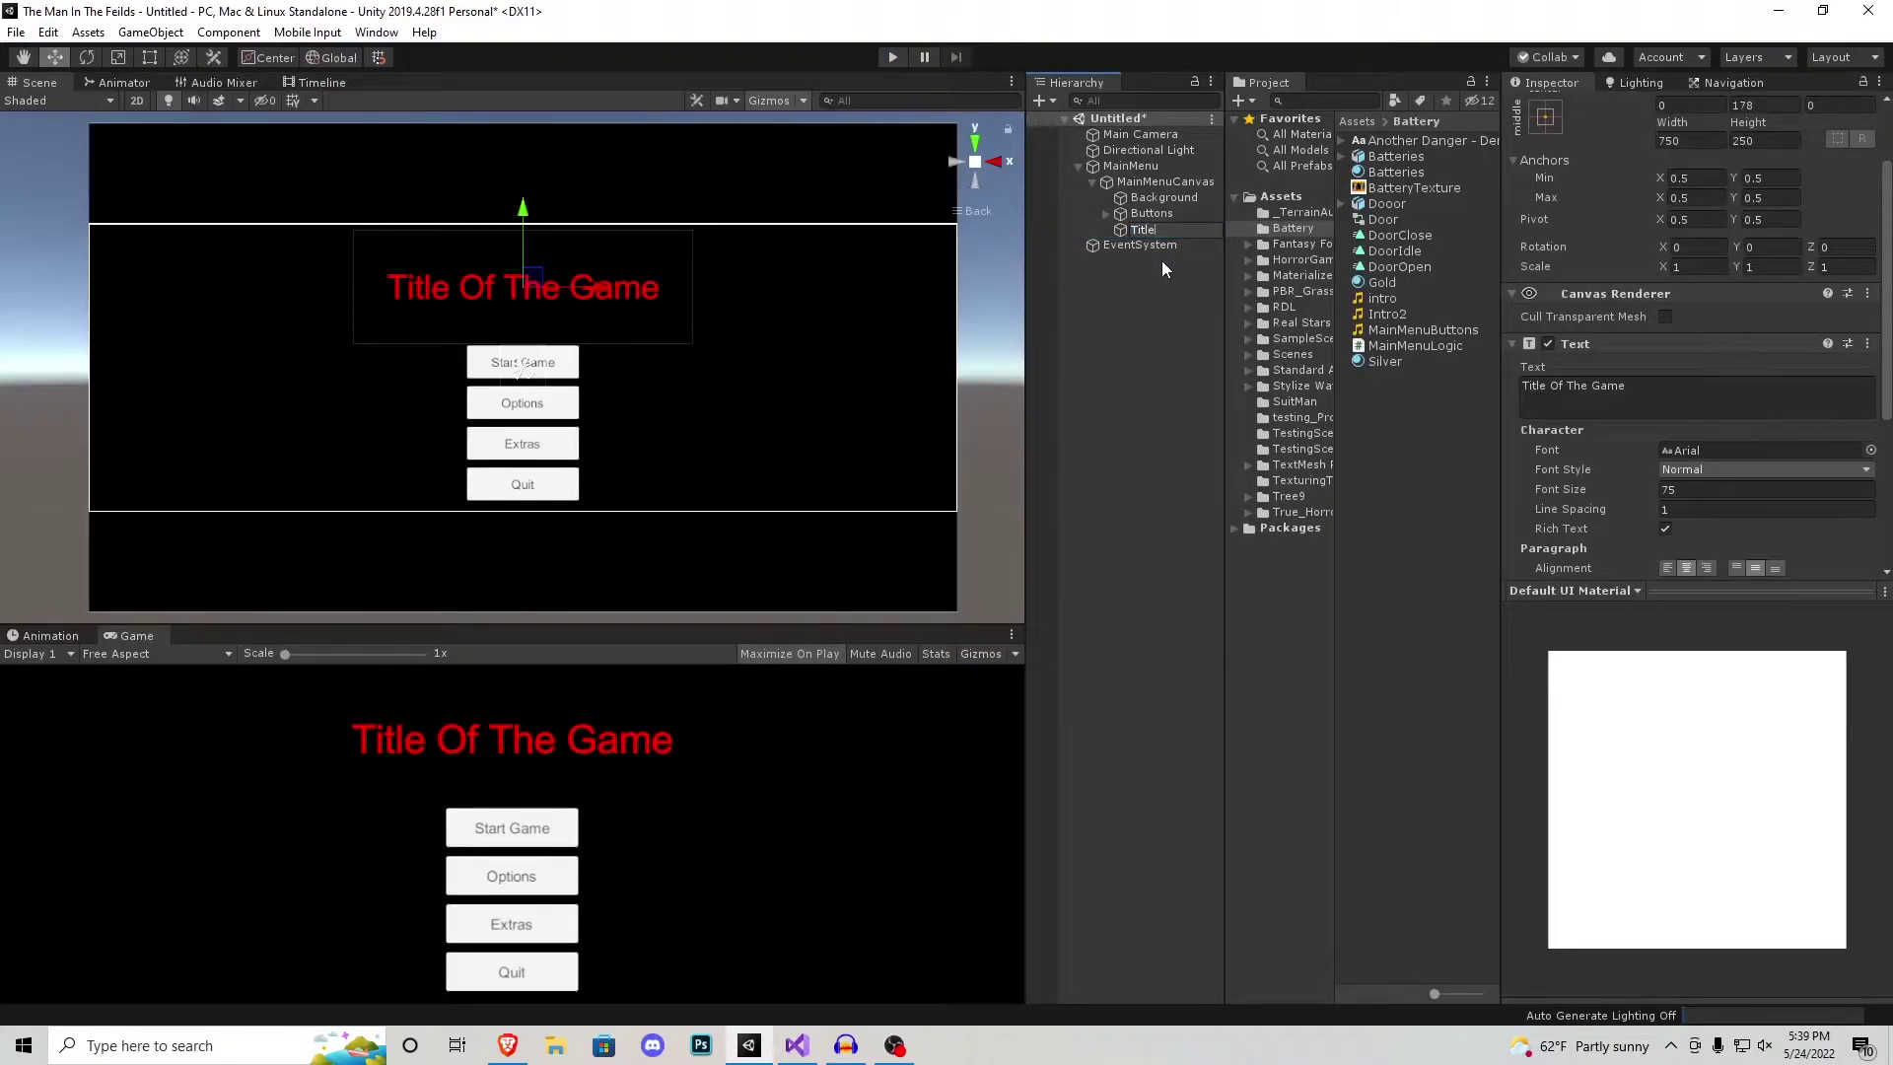
key(Return)
Step: Duplicate the Title object and name the copy TitleShadow
key(ctrl+d)
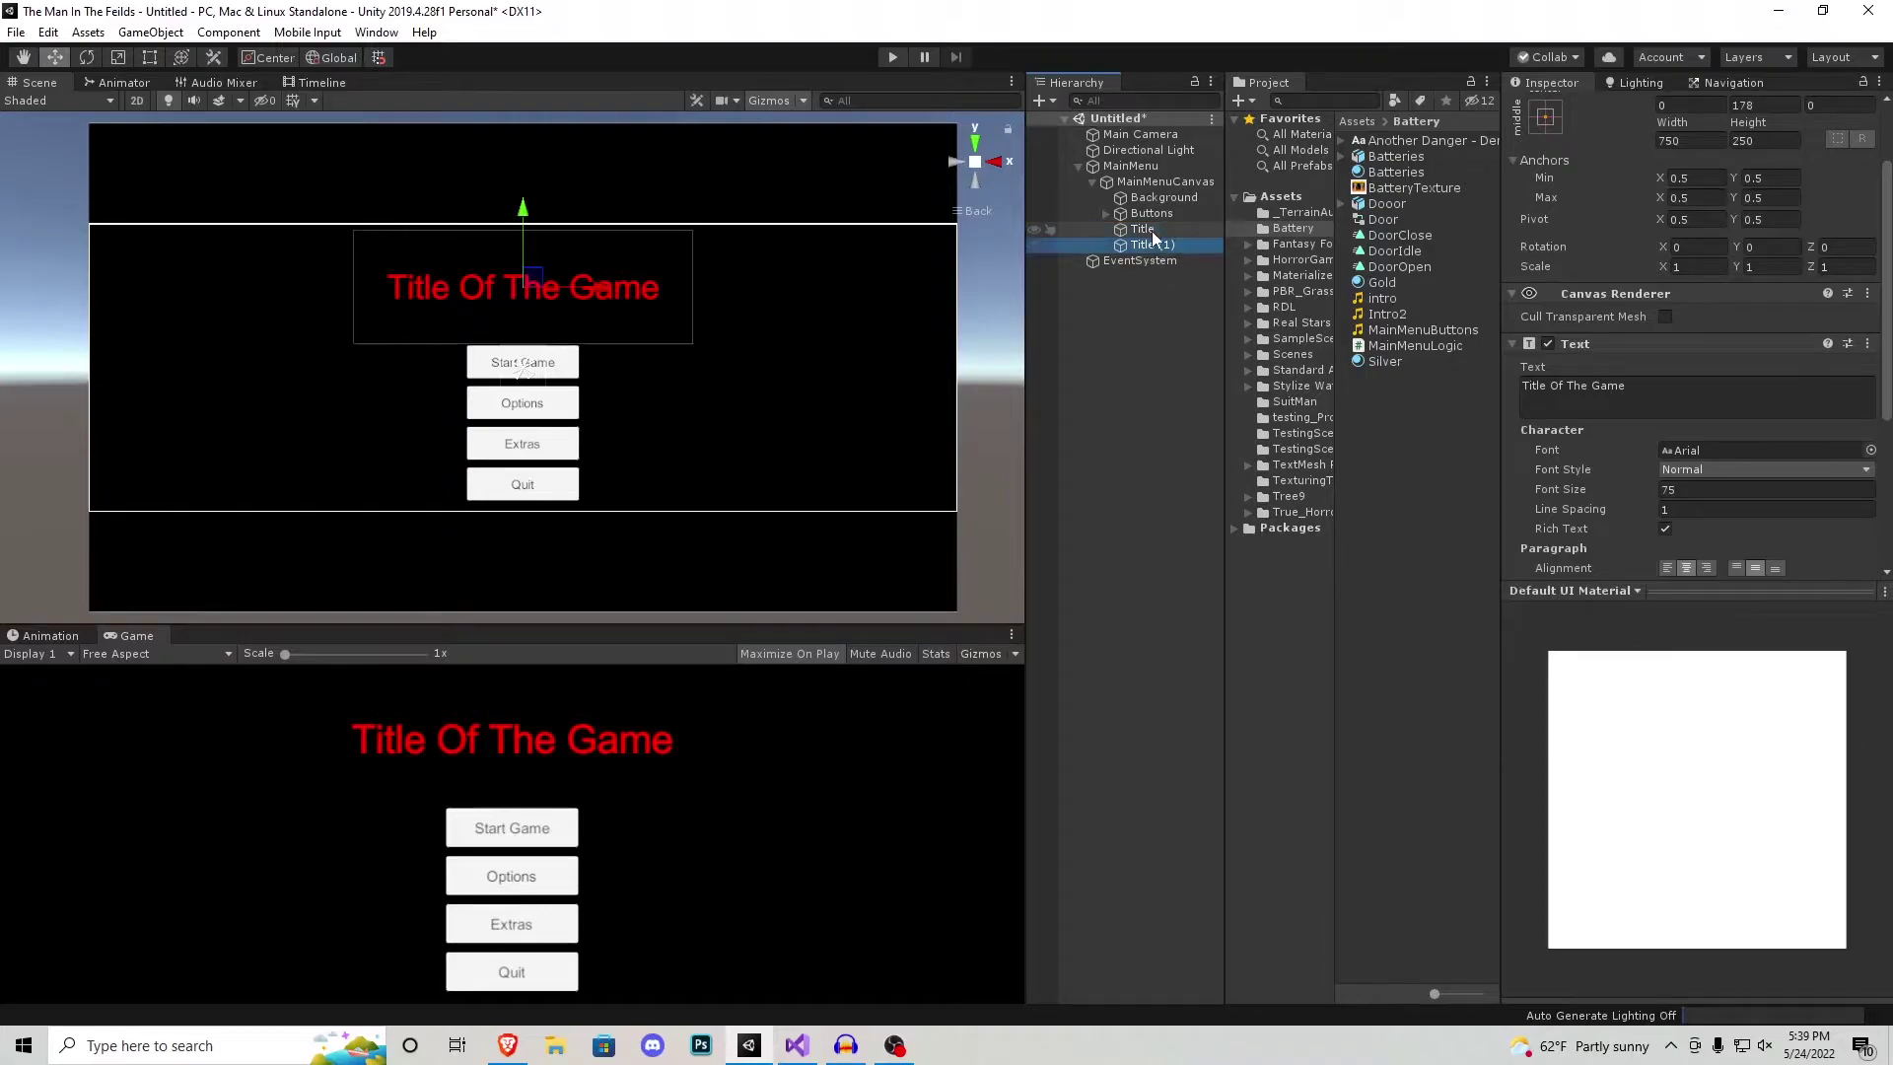
key(F2)
text(Titl)
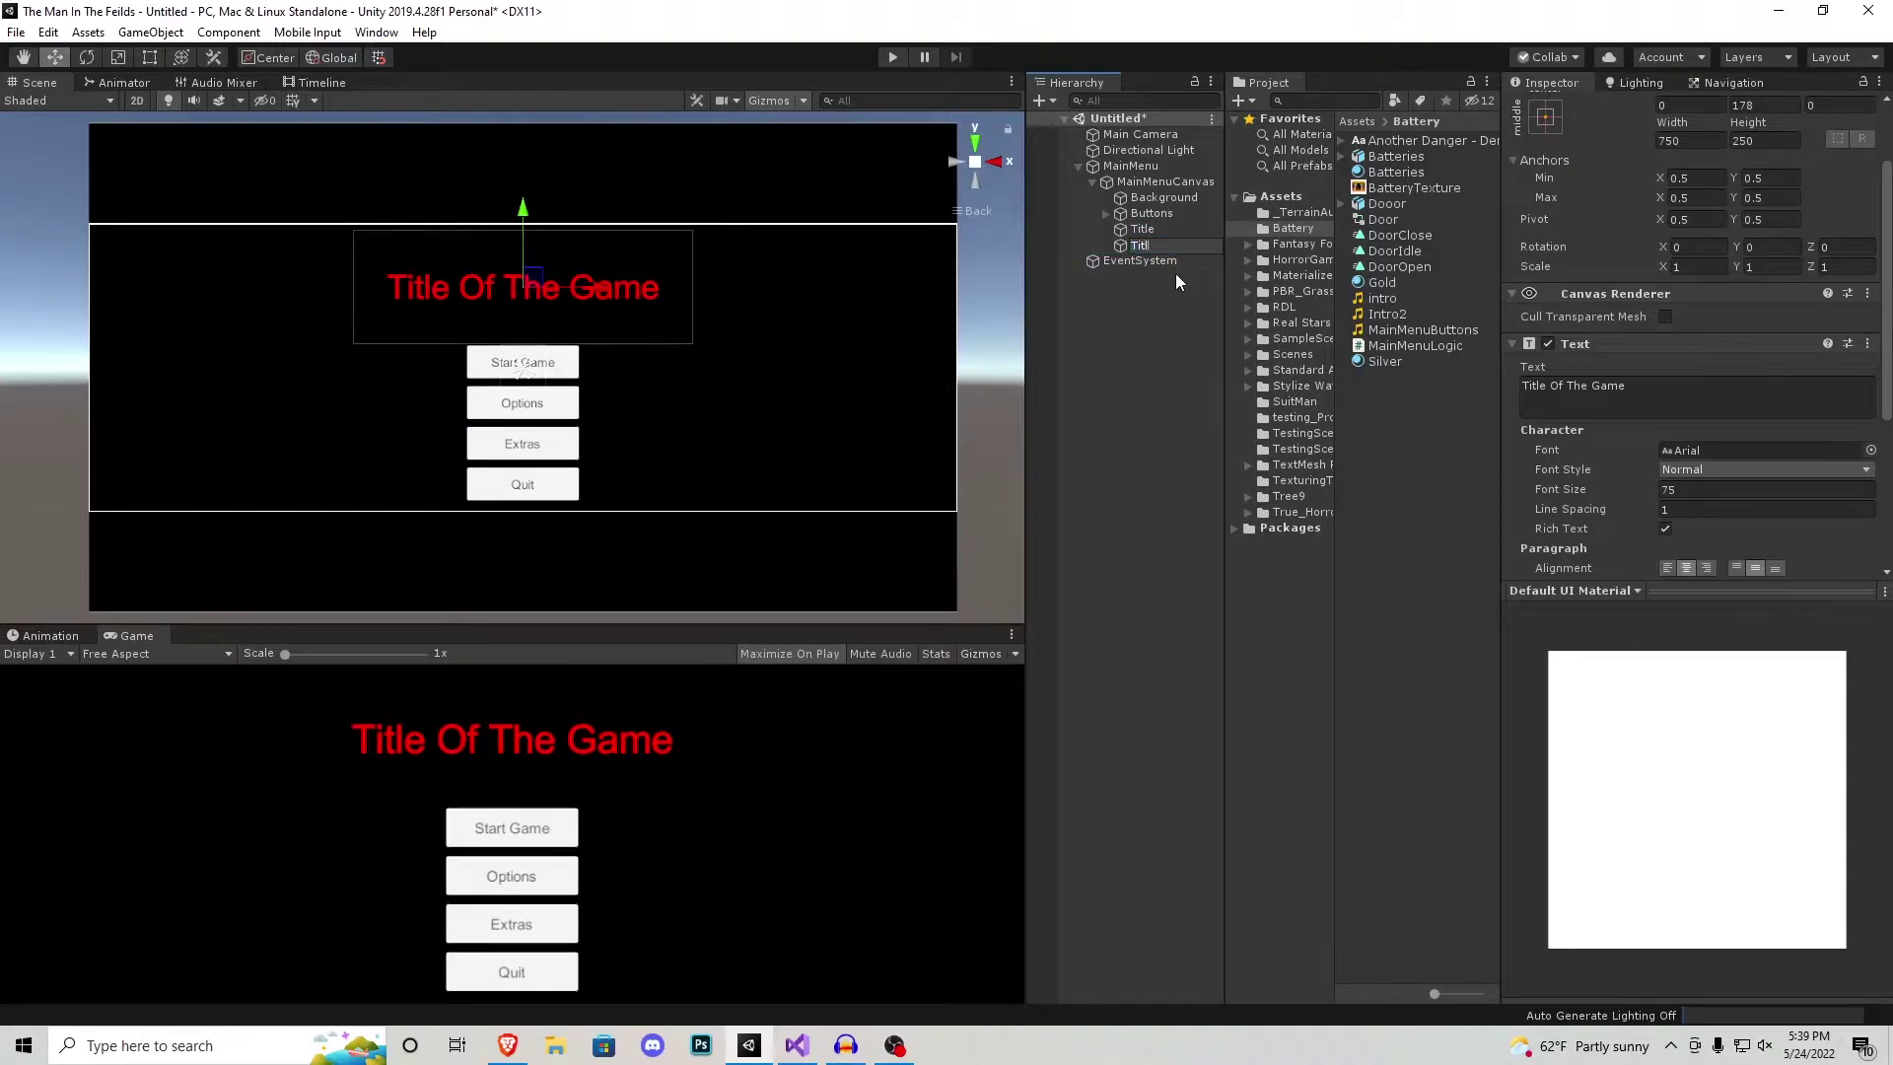
text(eShadow)
key(Return)
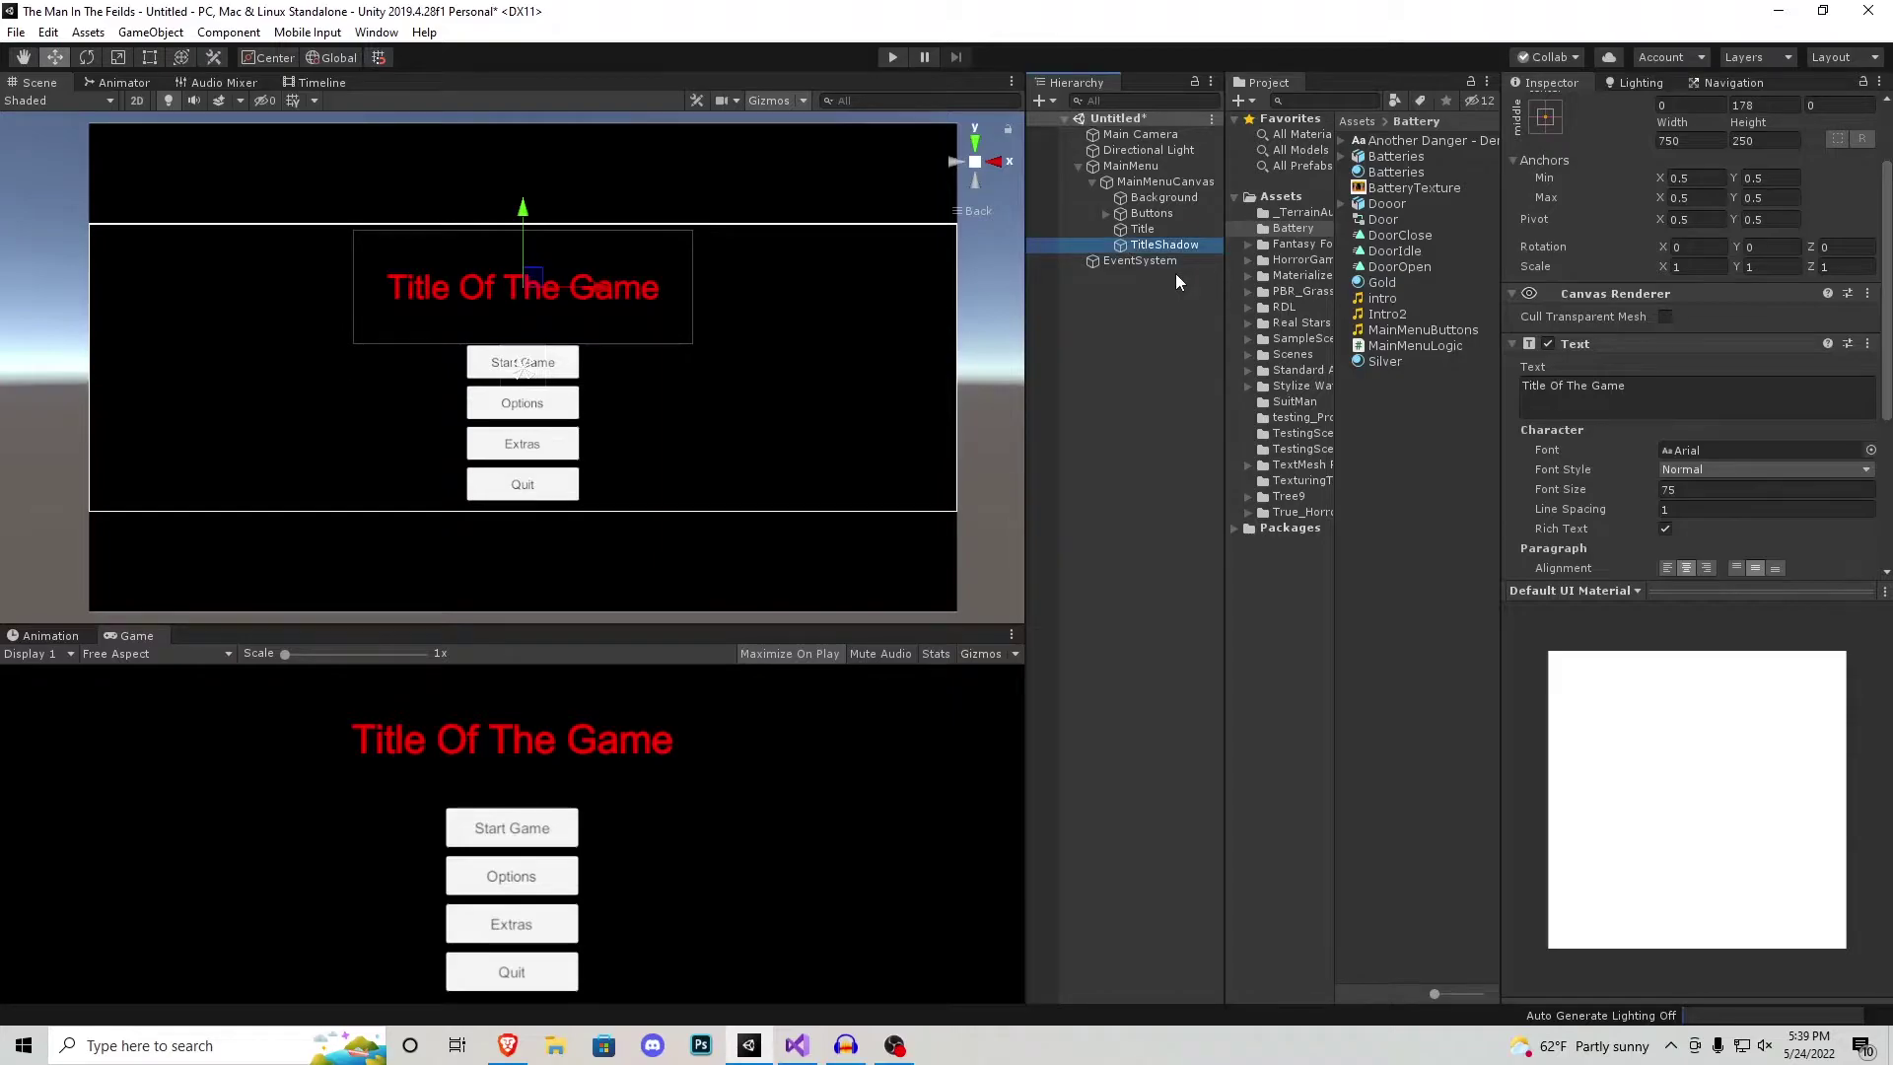
Step: Make TitleShadow white and order it before Title so it renders behind
scroll(1583, 503, down, 5)
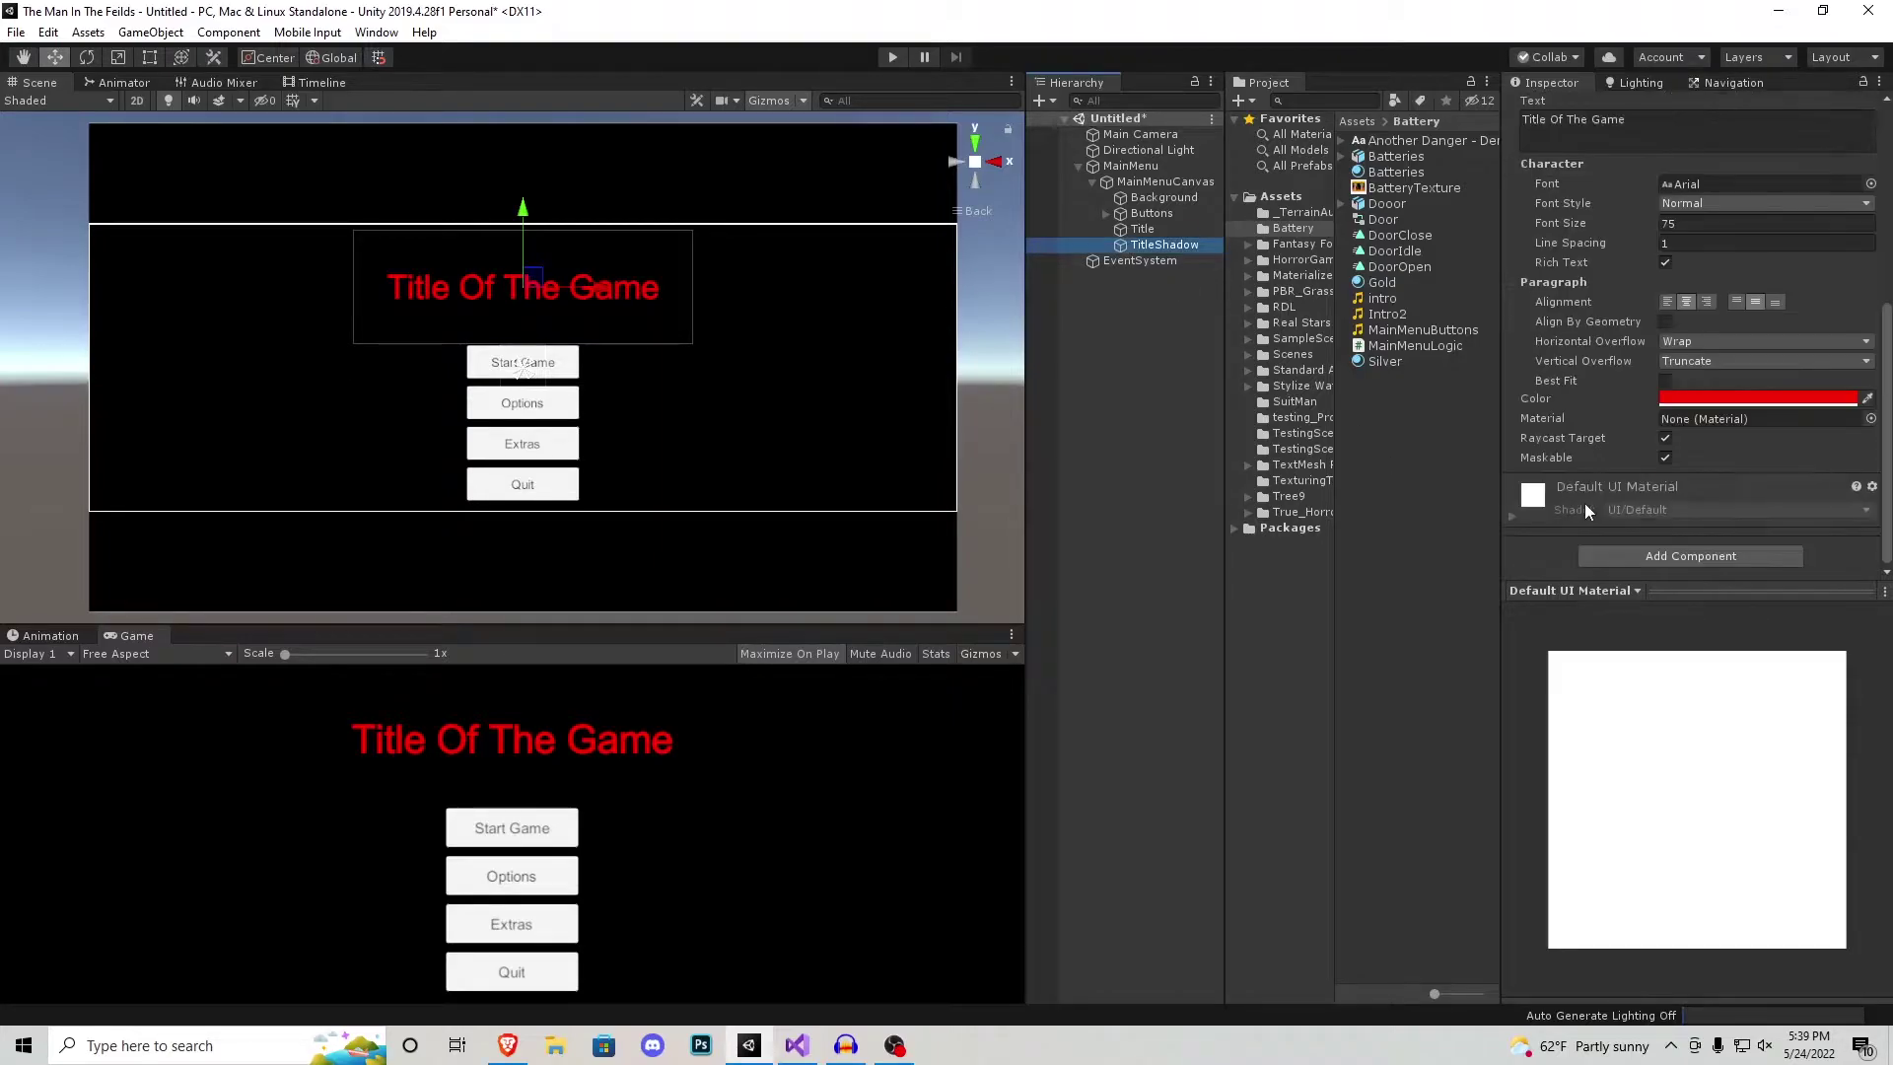
click(1715, 399)
drag(157, 222, 24, 109)
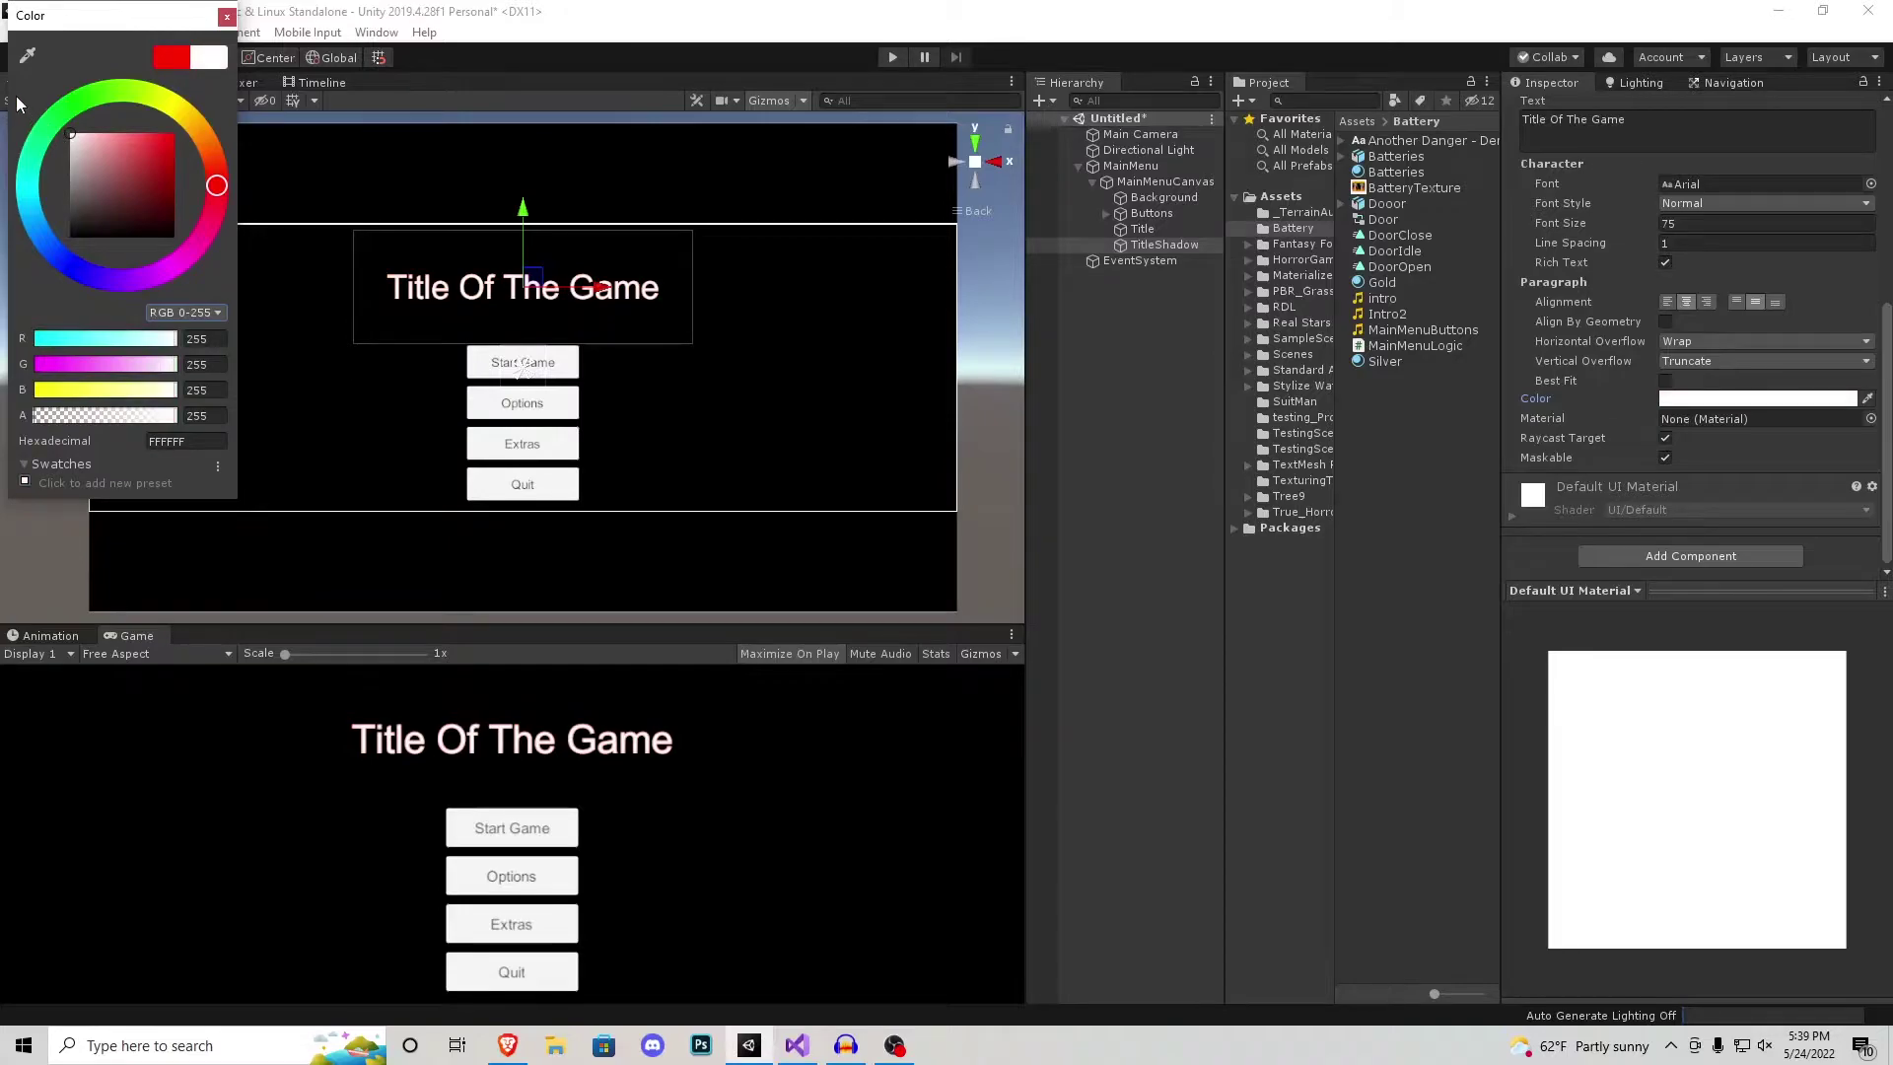
click(227, 17)
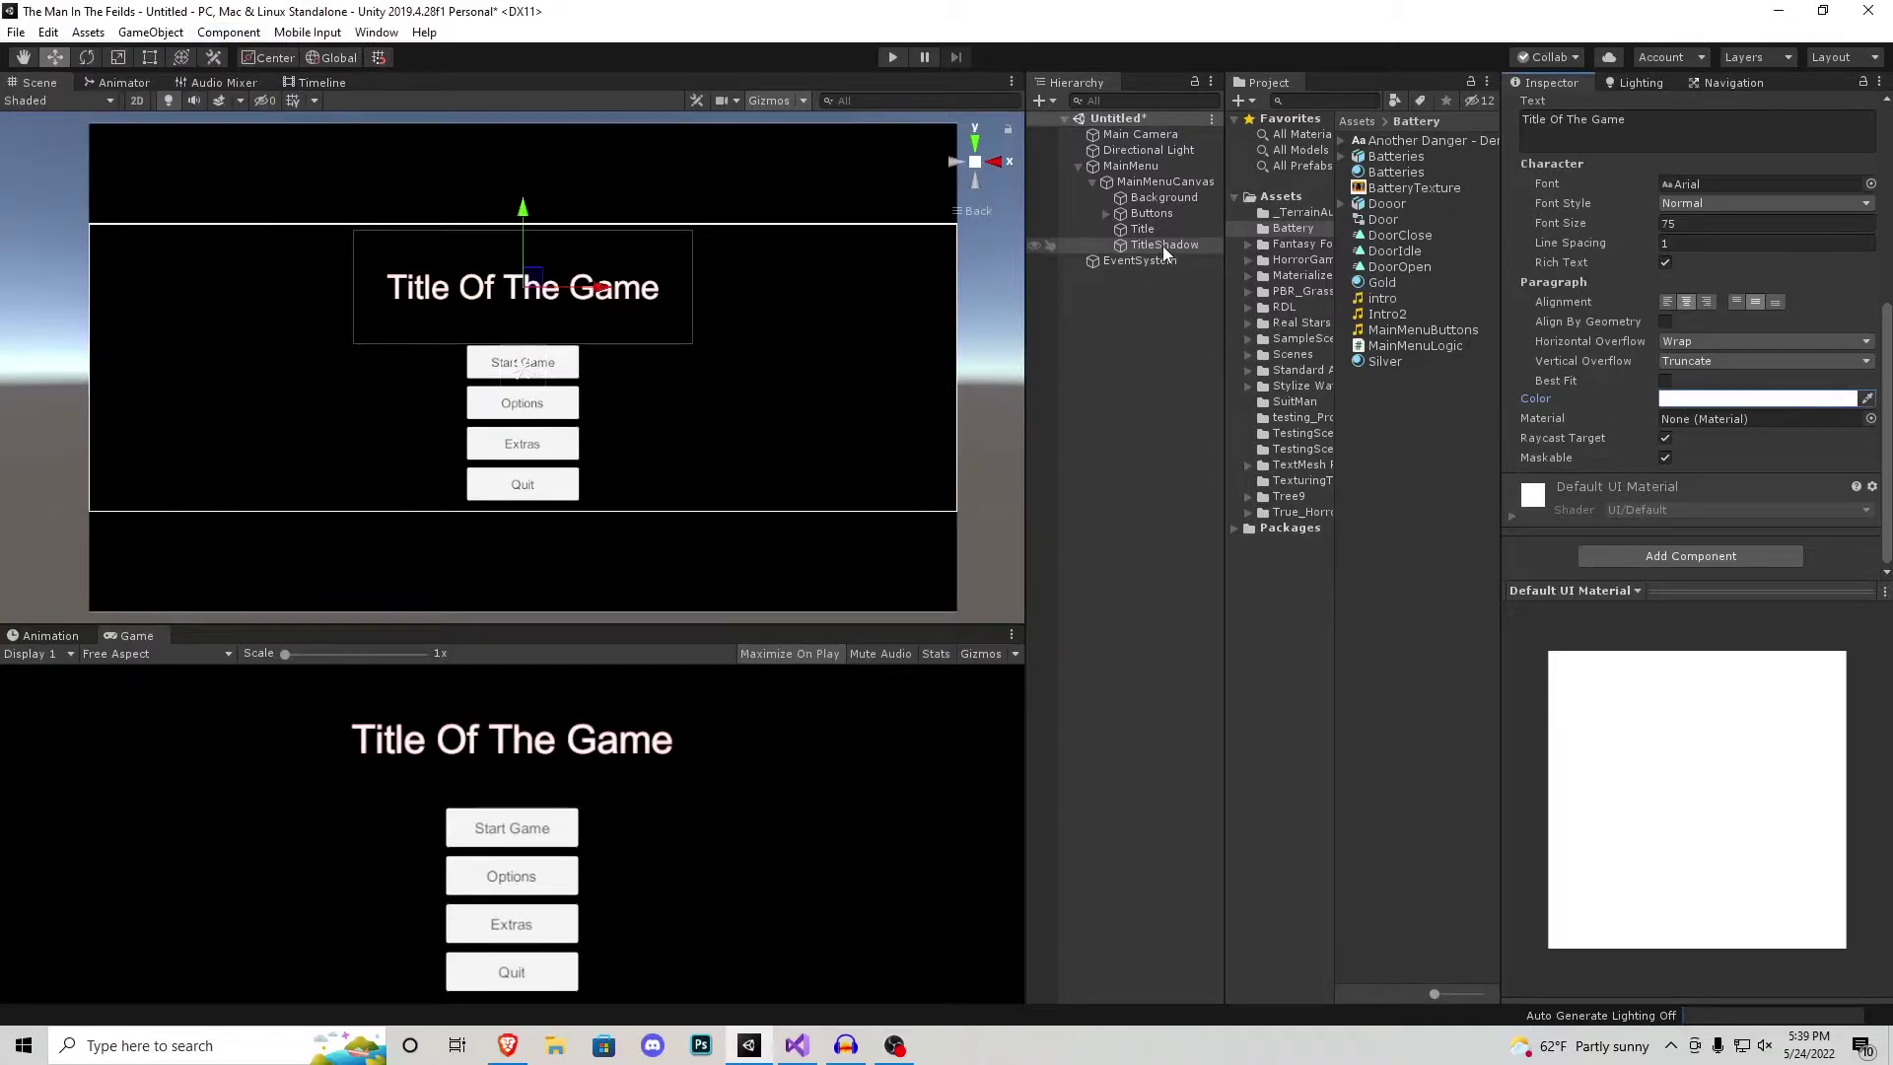
drag(1156, 244, 1158, 227)
scroll(510, 281, up, 2)
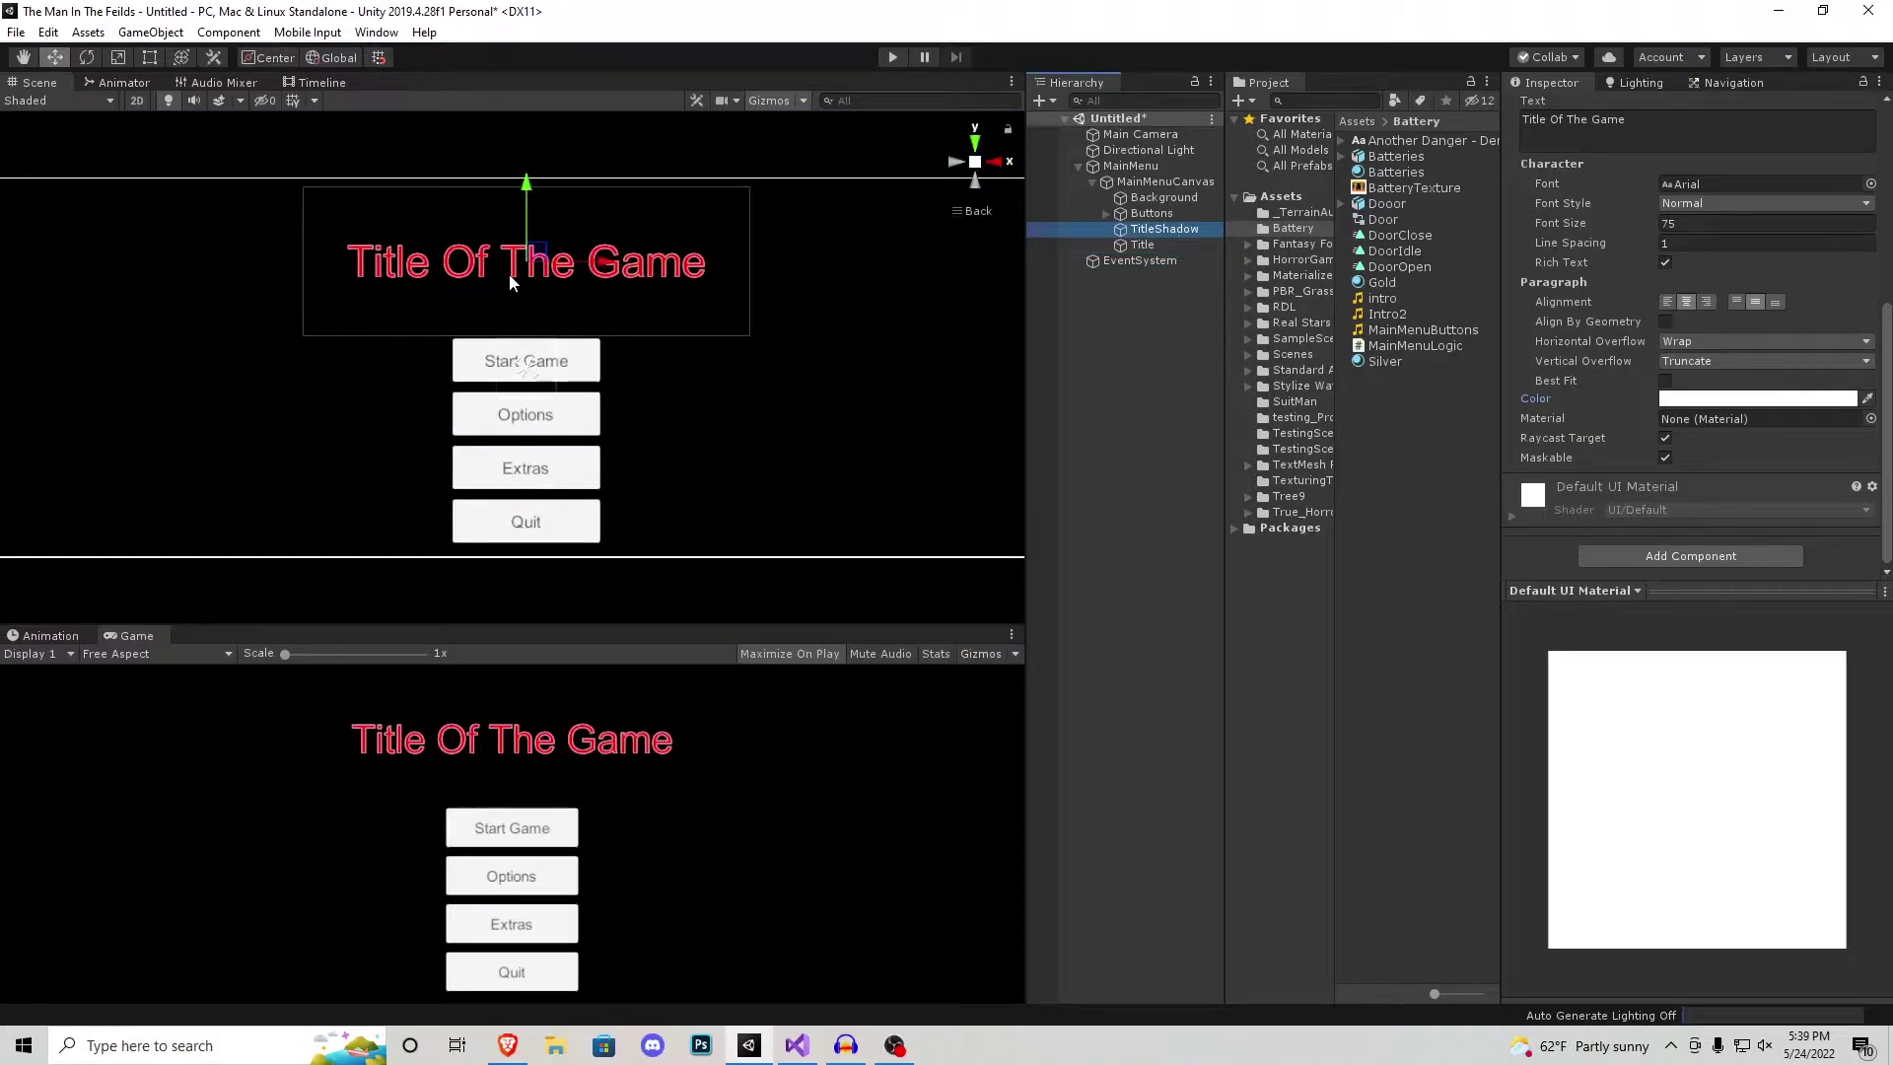
scroll(511, 281, up, 2)
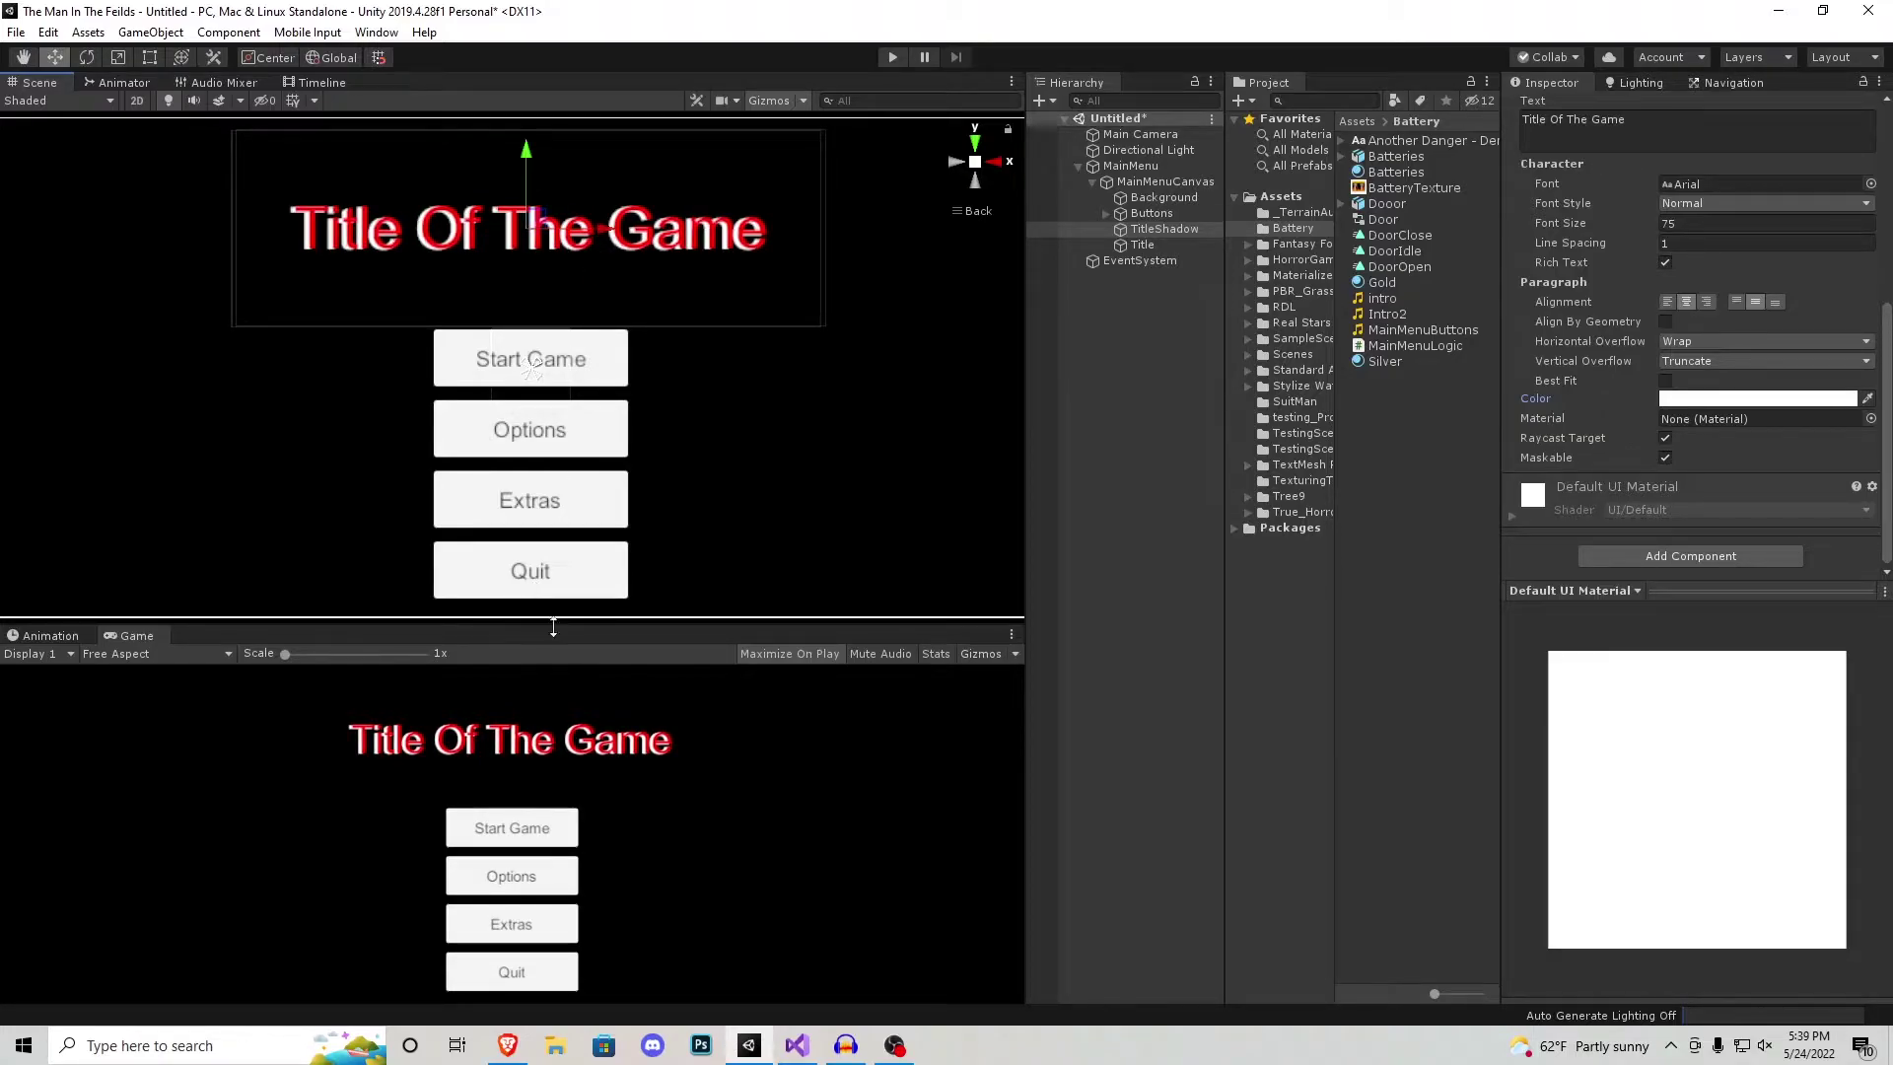
drag(601, 621, 627, 235)
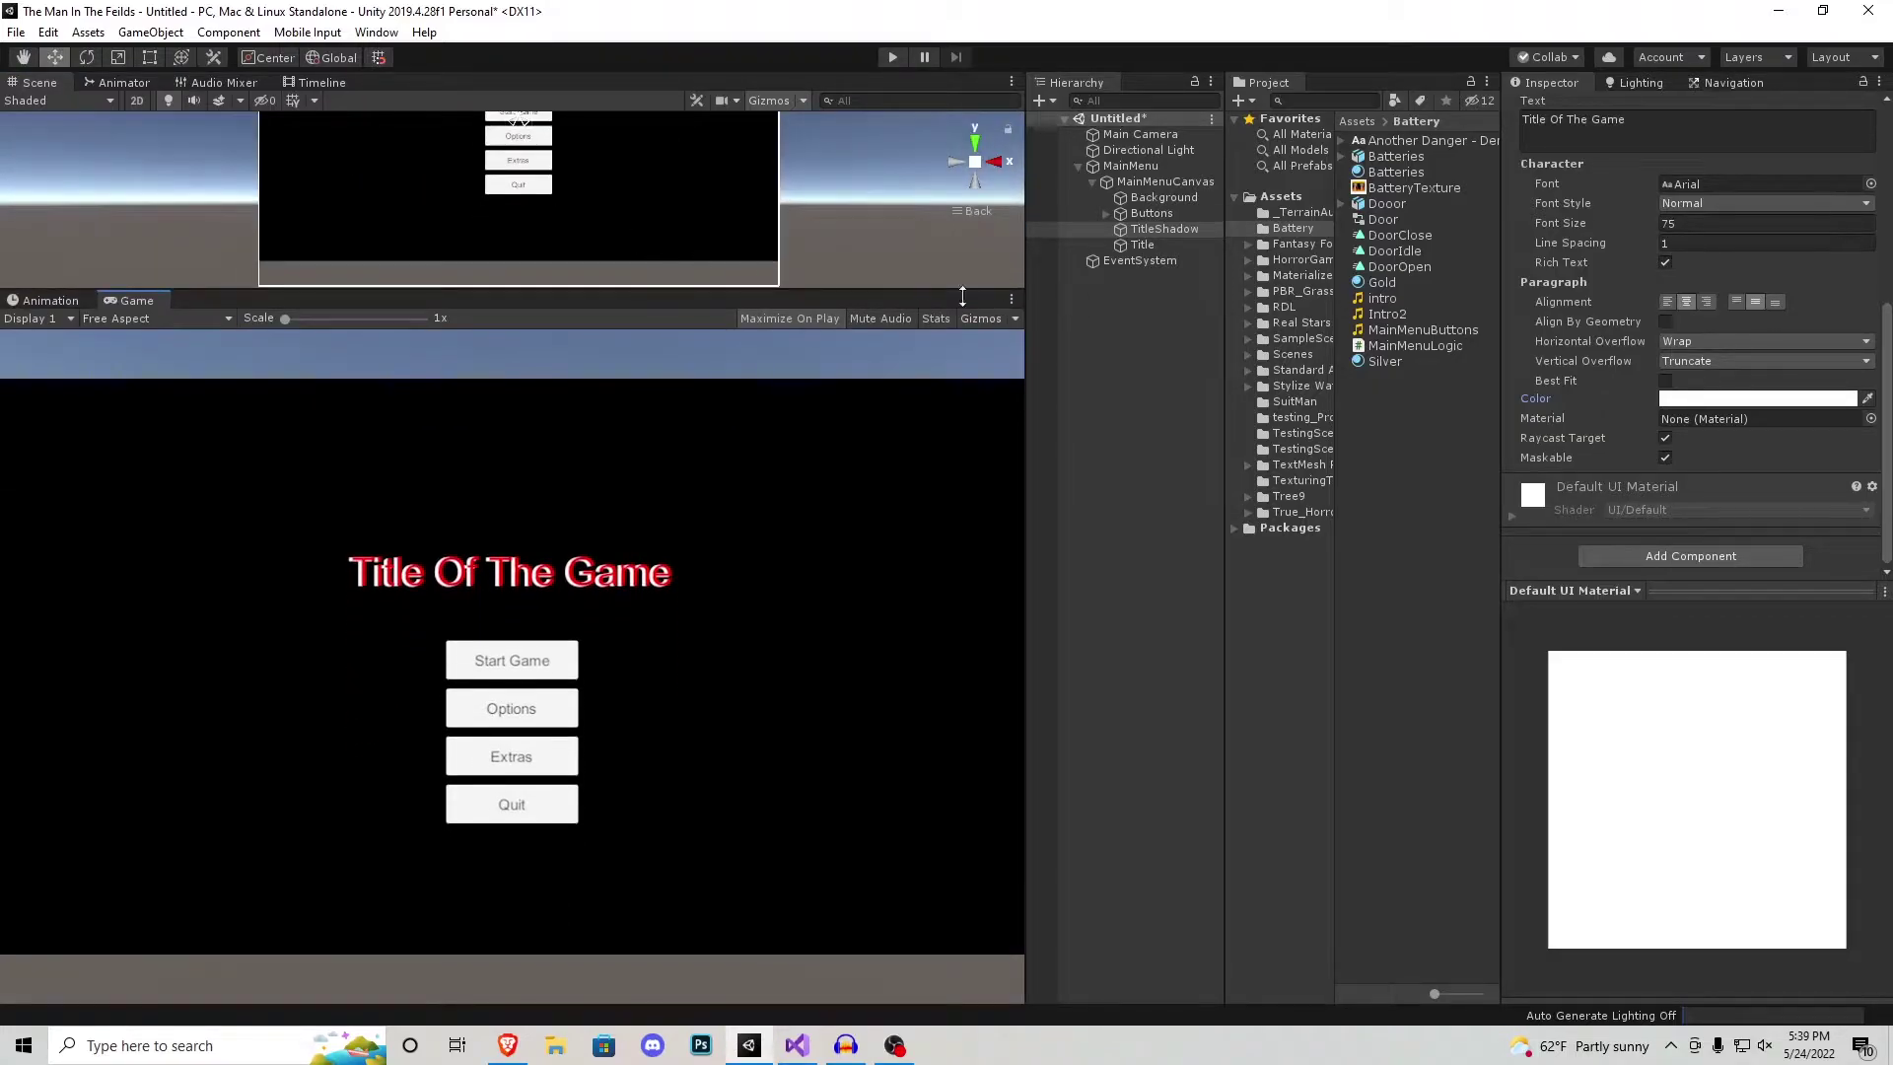
Step: Set both Title and TitleShadow to a Bold font style
click(1143, 245)
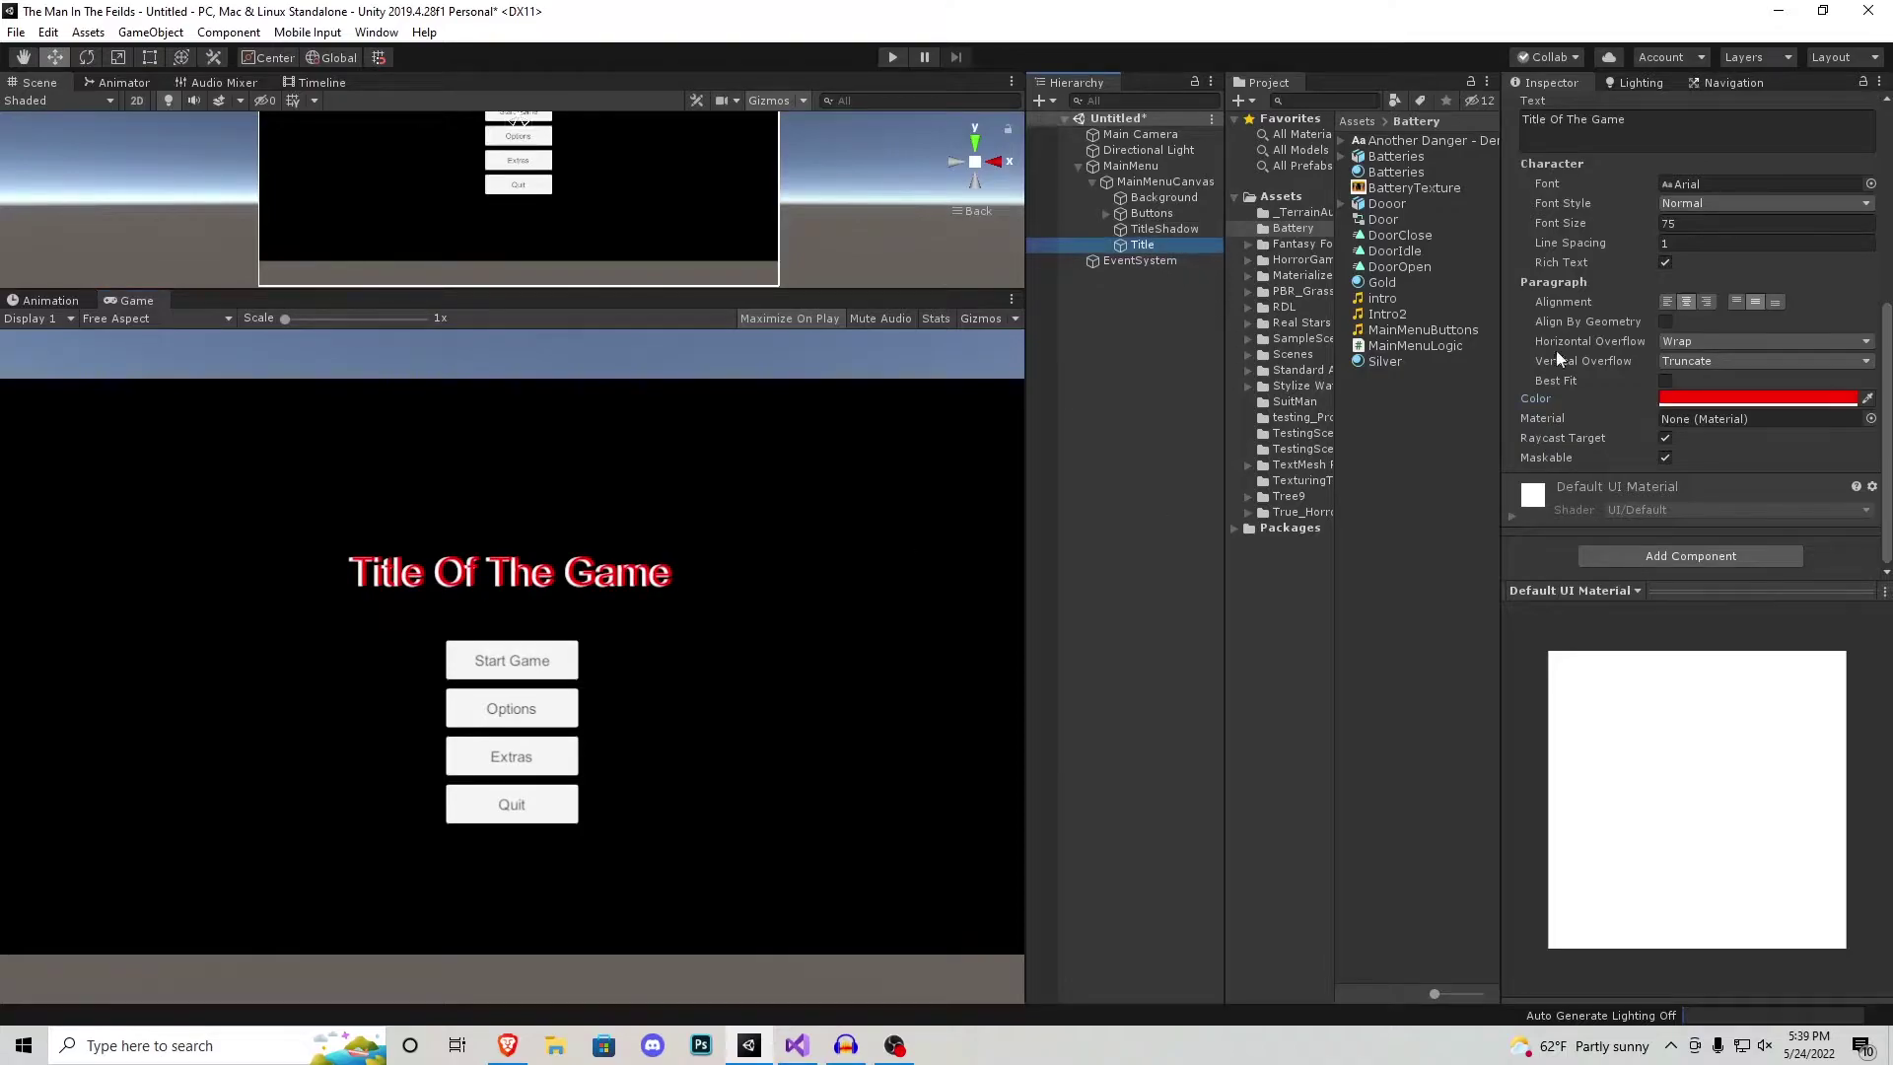
click(1735, 203)
click(1666, 243)
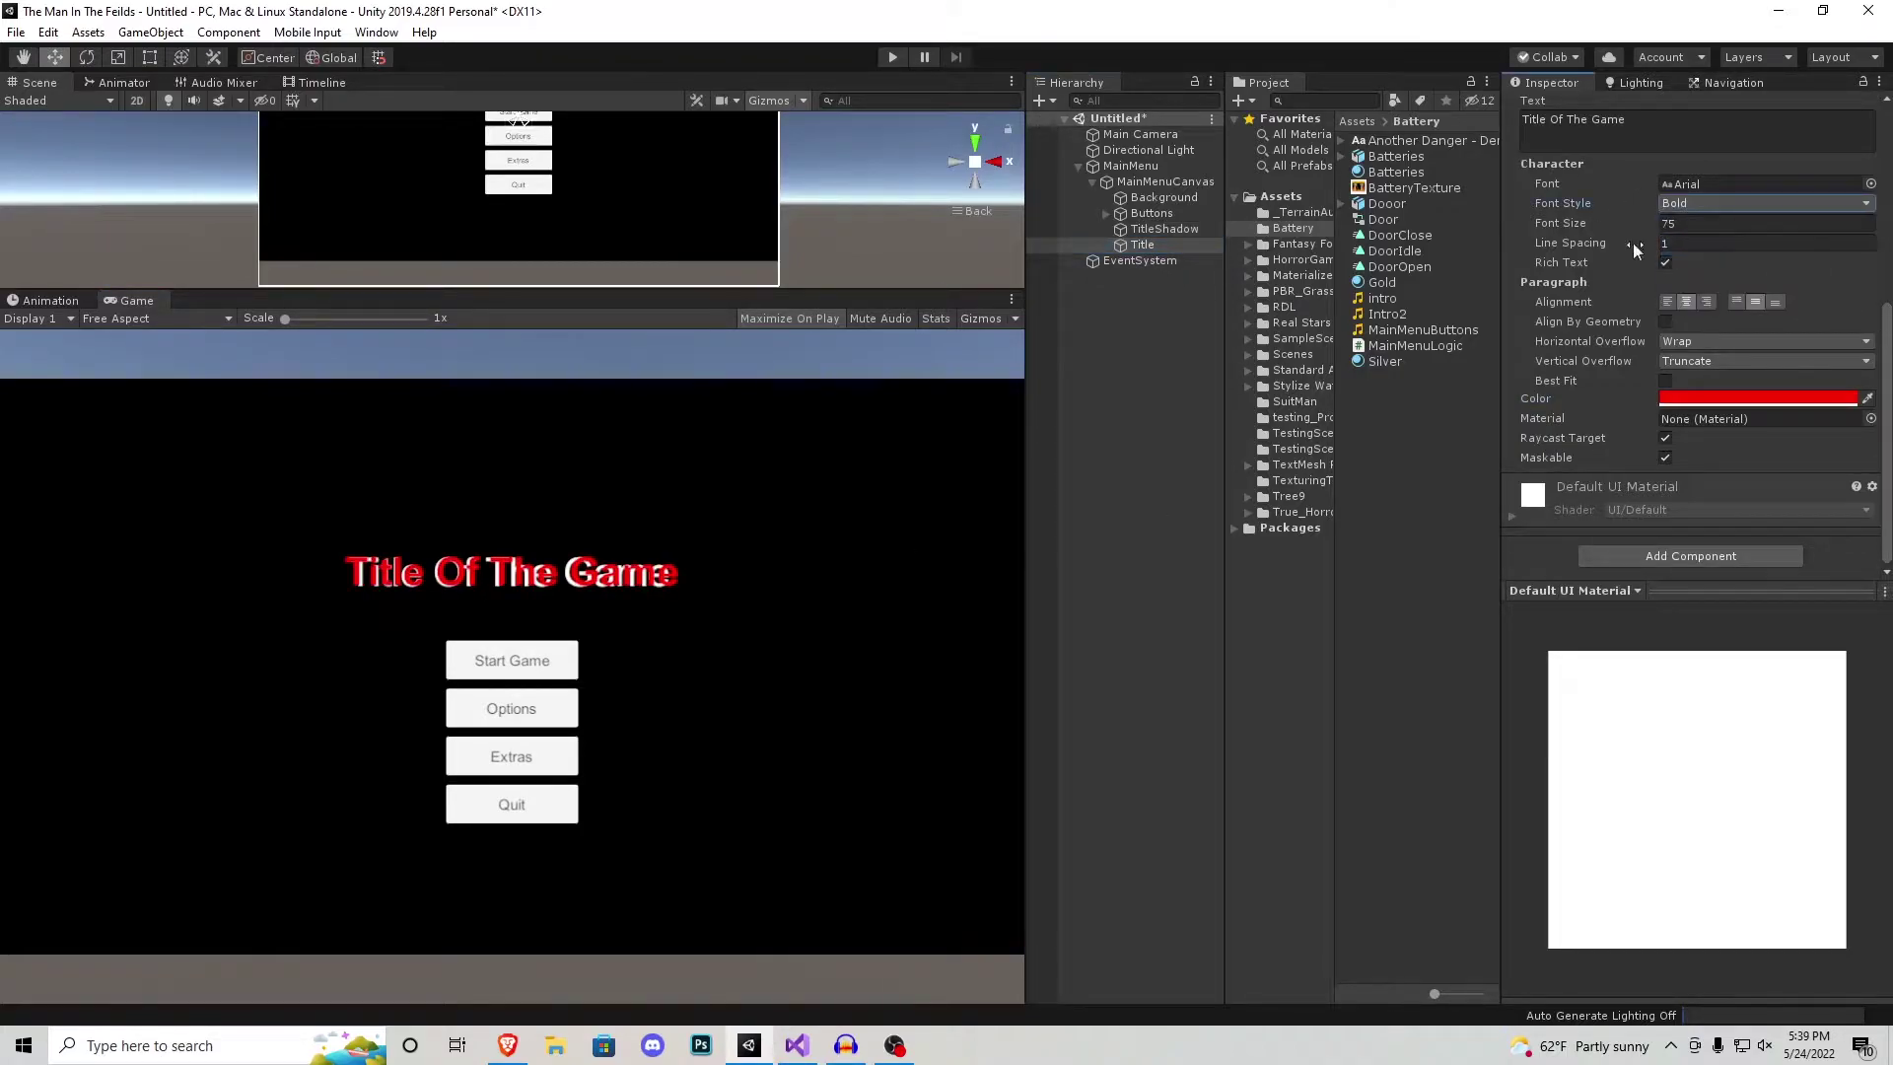
click(1171, 228)
click(1713, 207)
click(1720, 242)
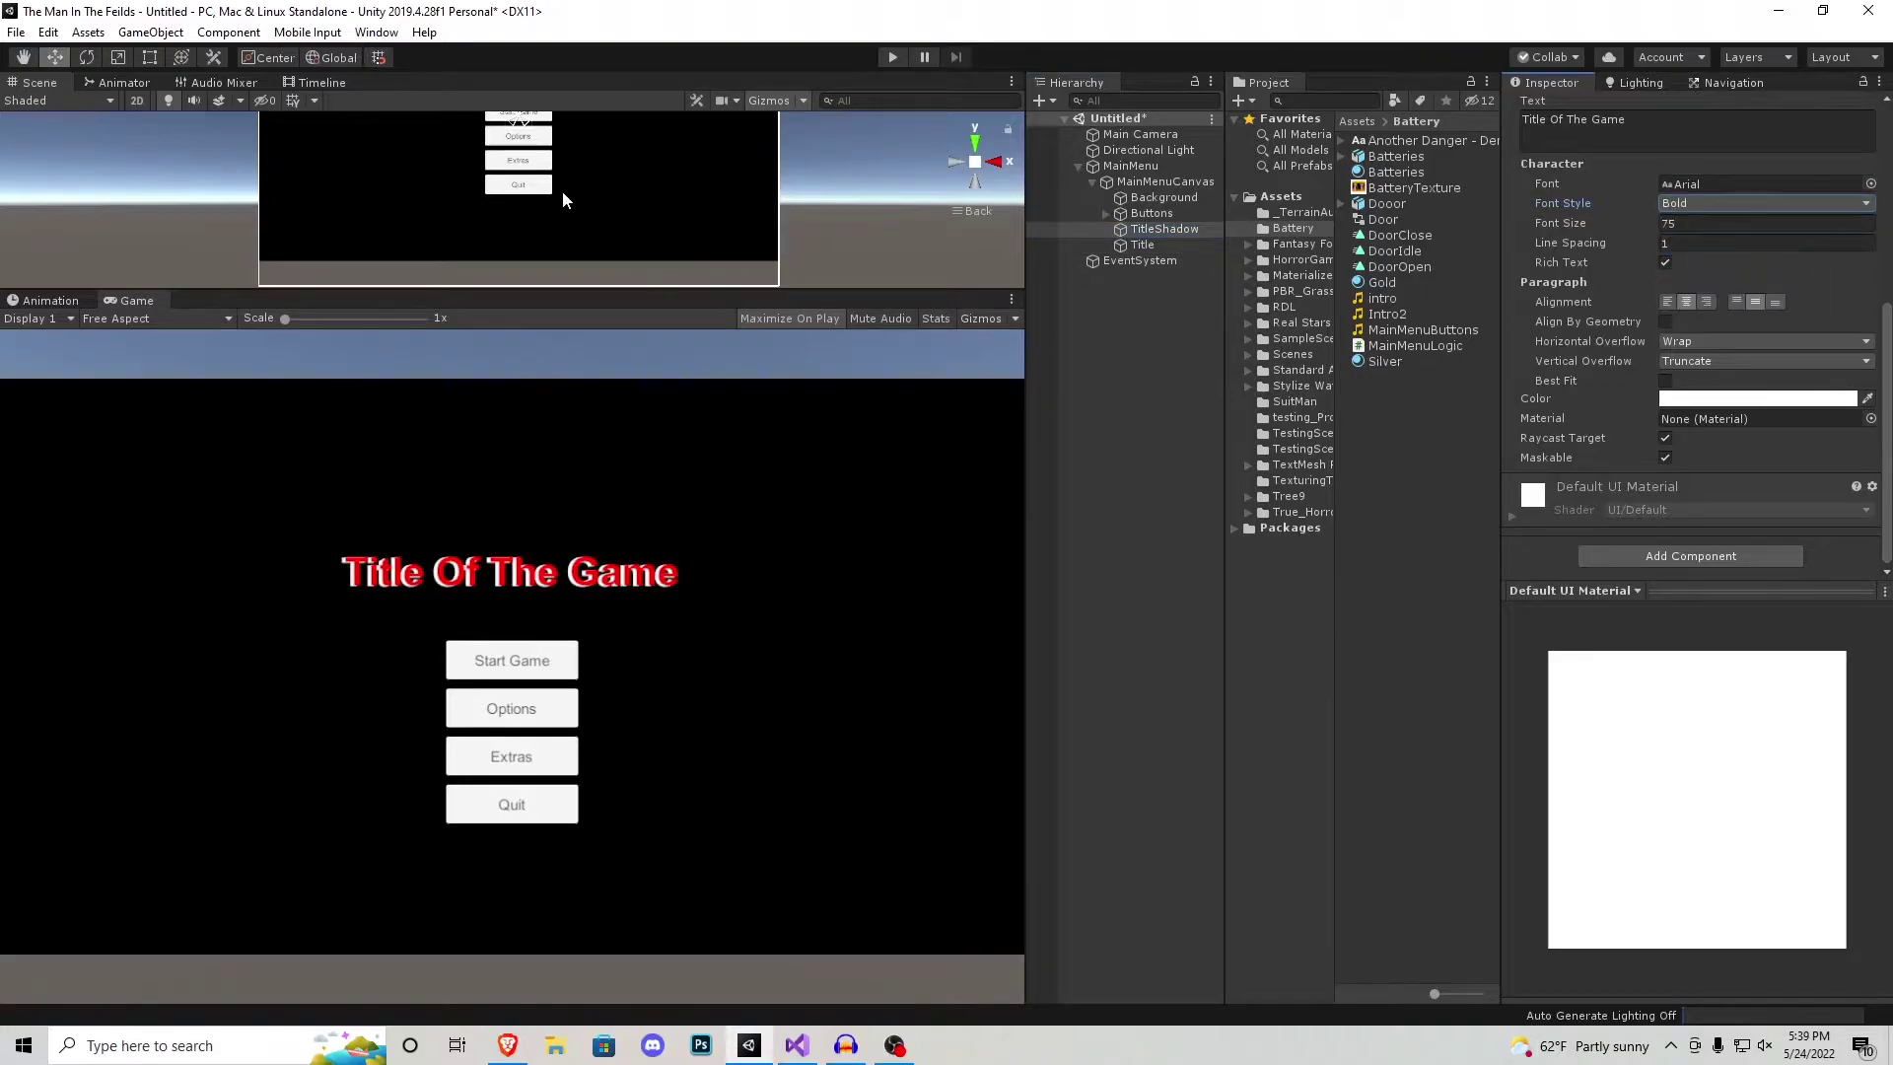
Step: Frame the title in a taller Scene view and collapse MainMenu in the Hierarchy
middle_drag(562, 197, 612, 233)
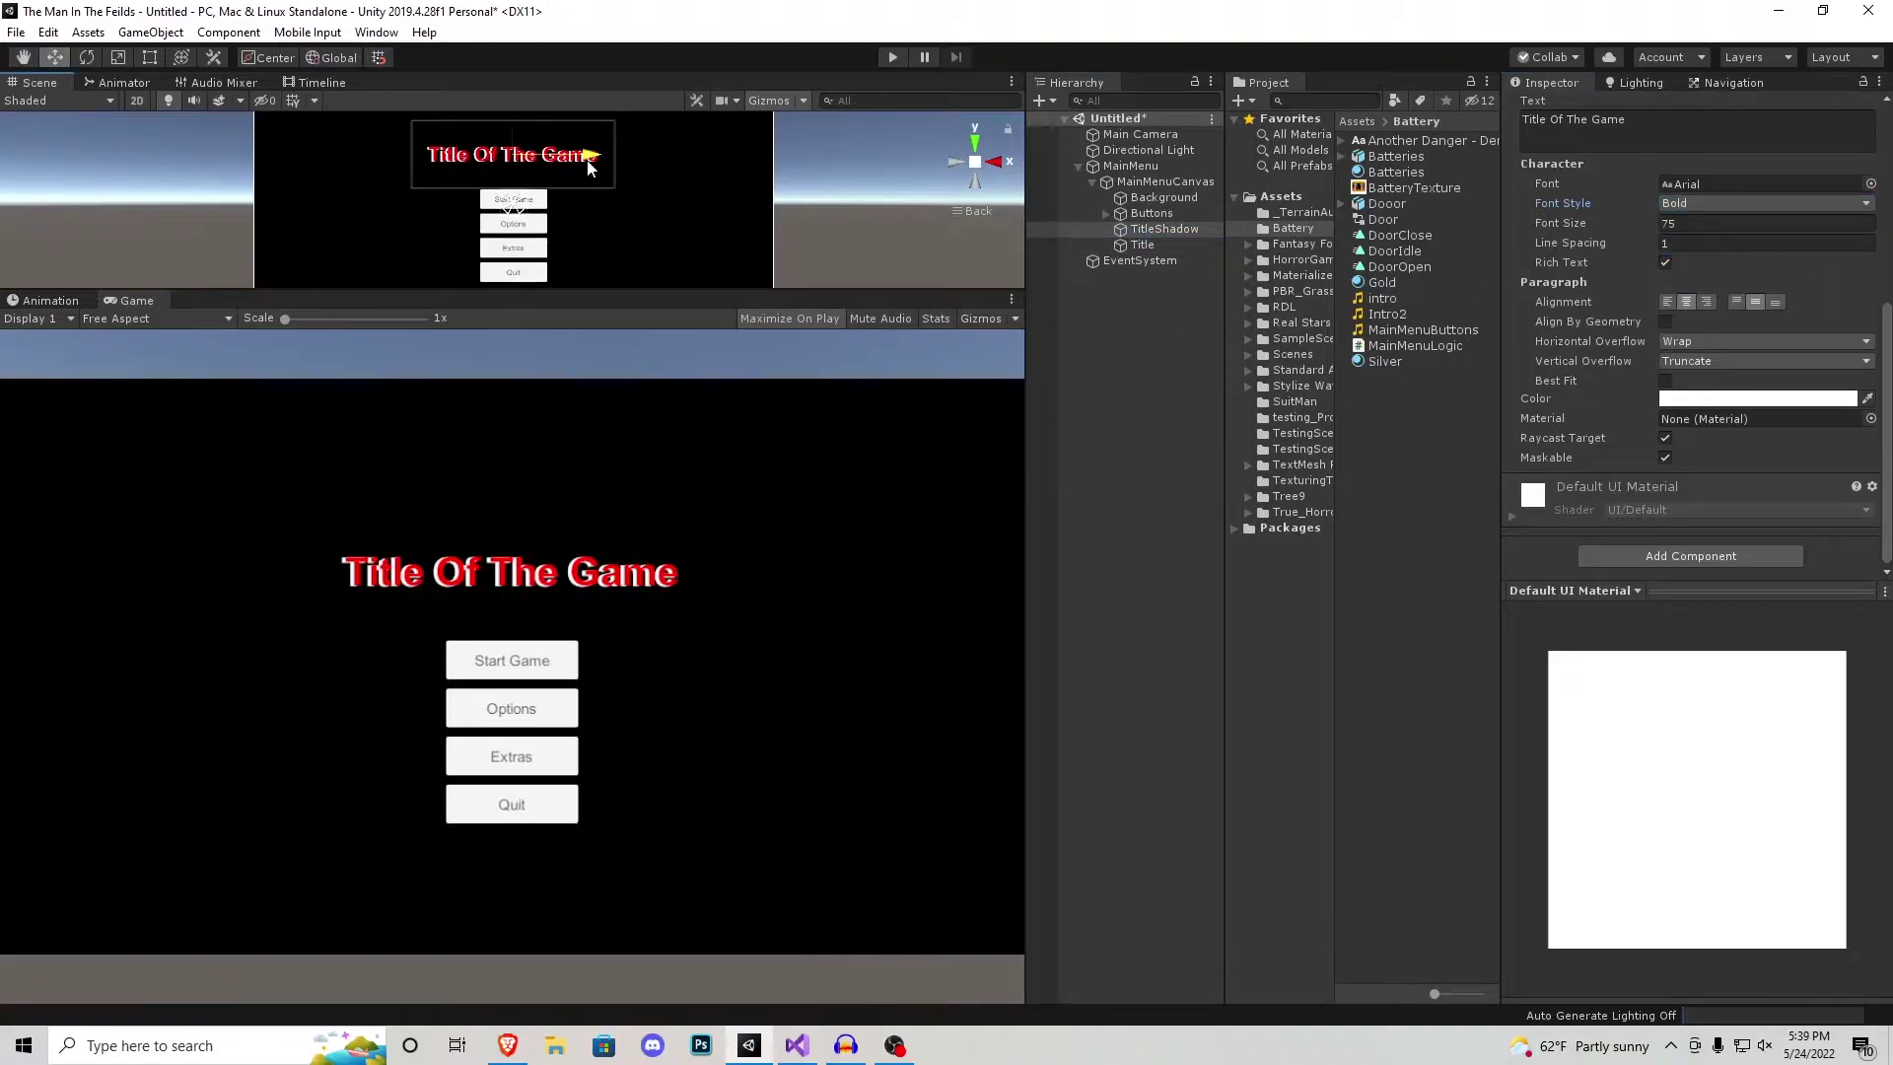
drag(719, 290, 639, 562)
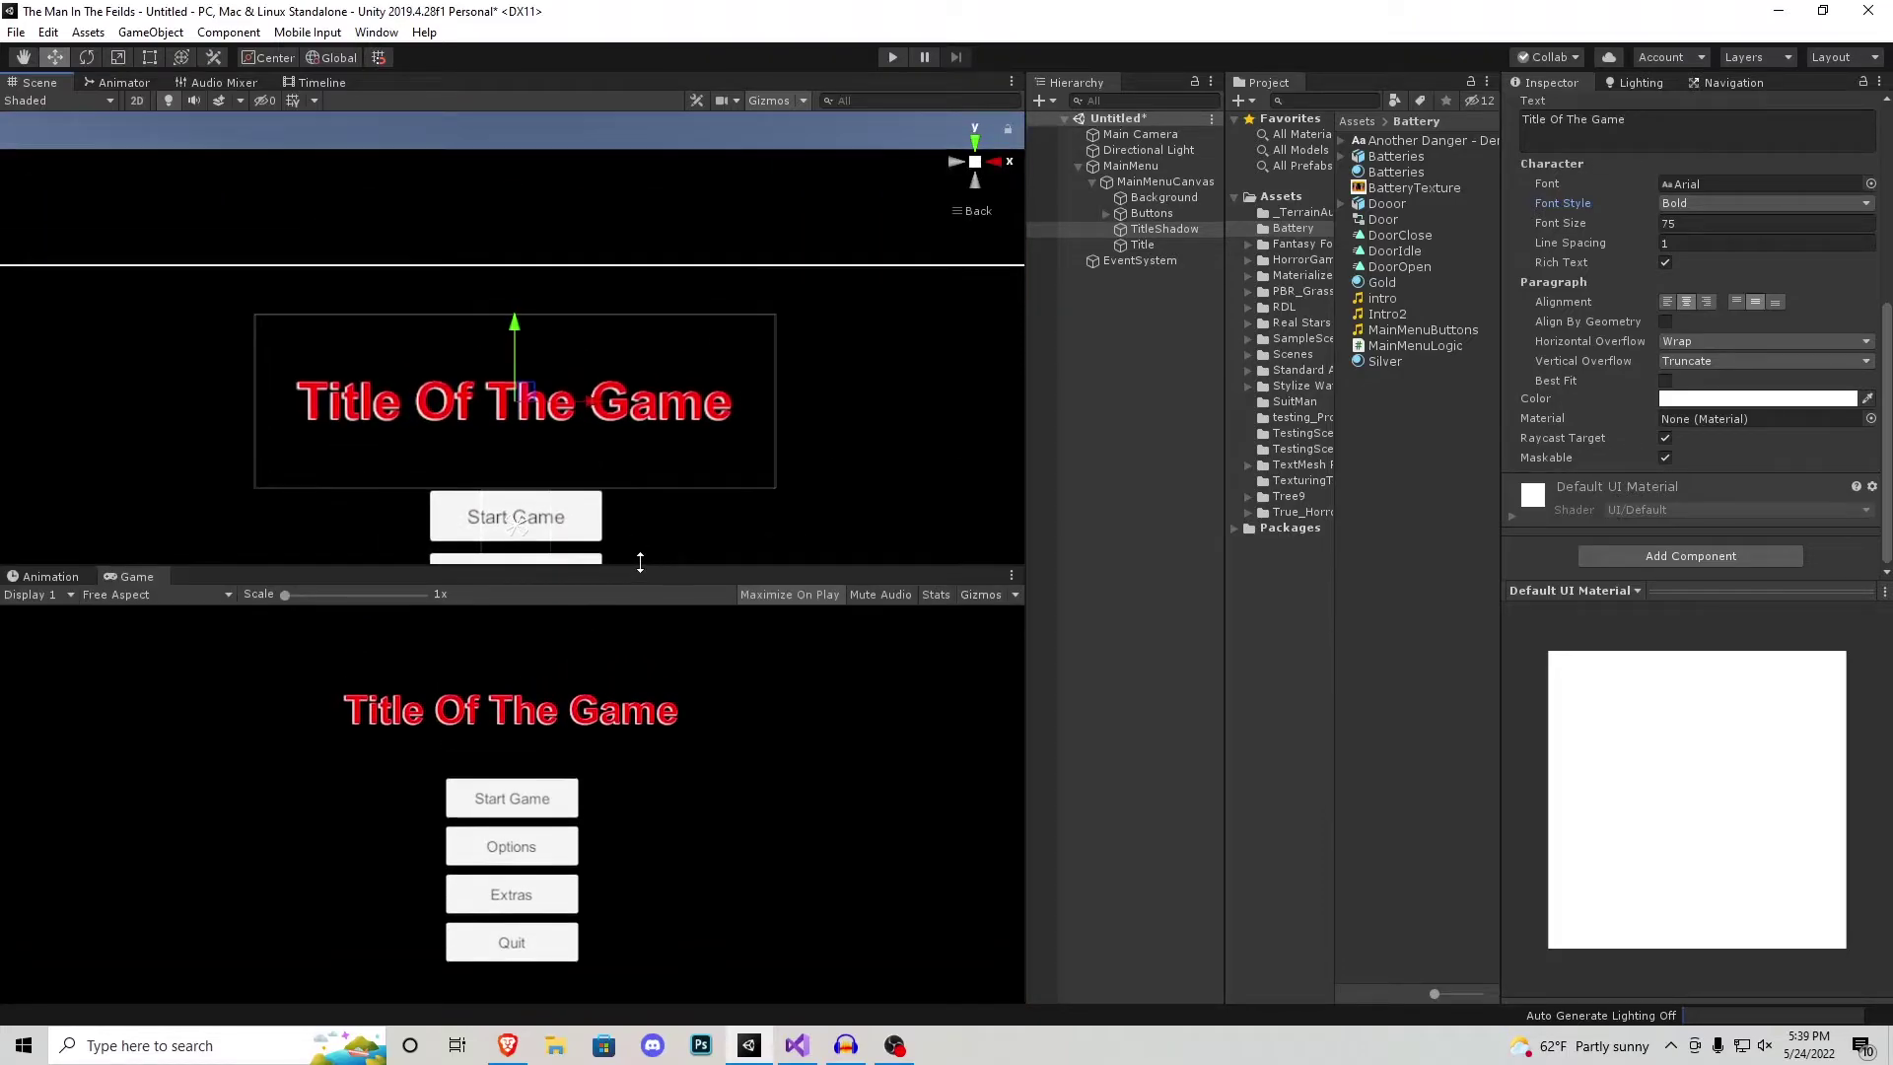
click(1079, 166)
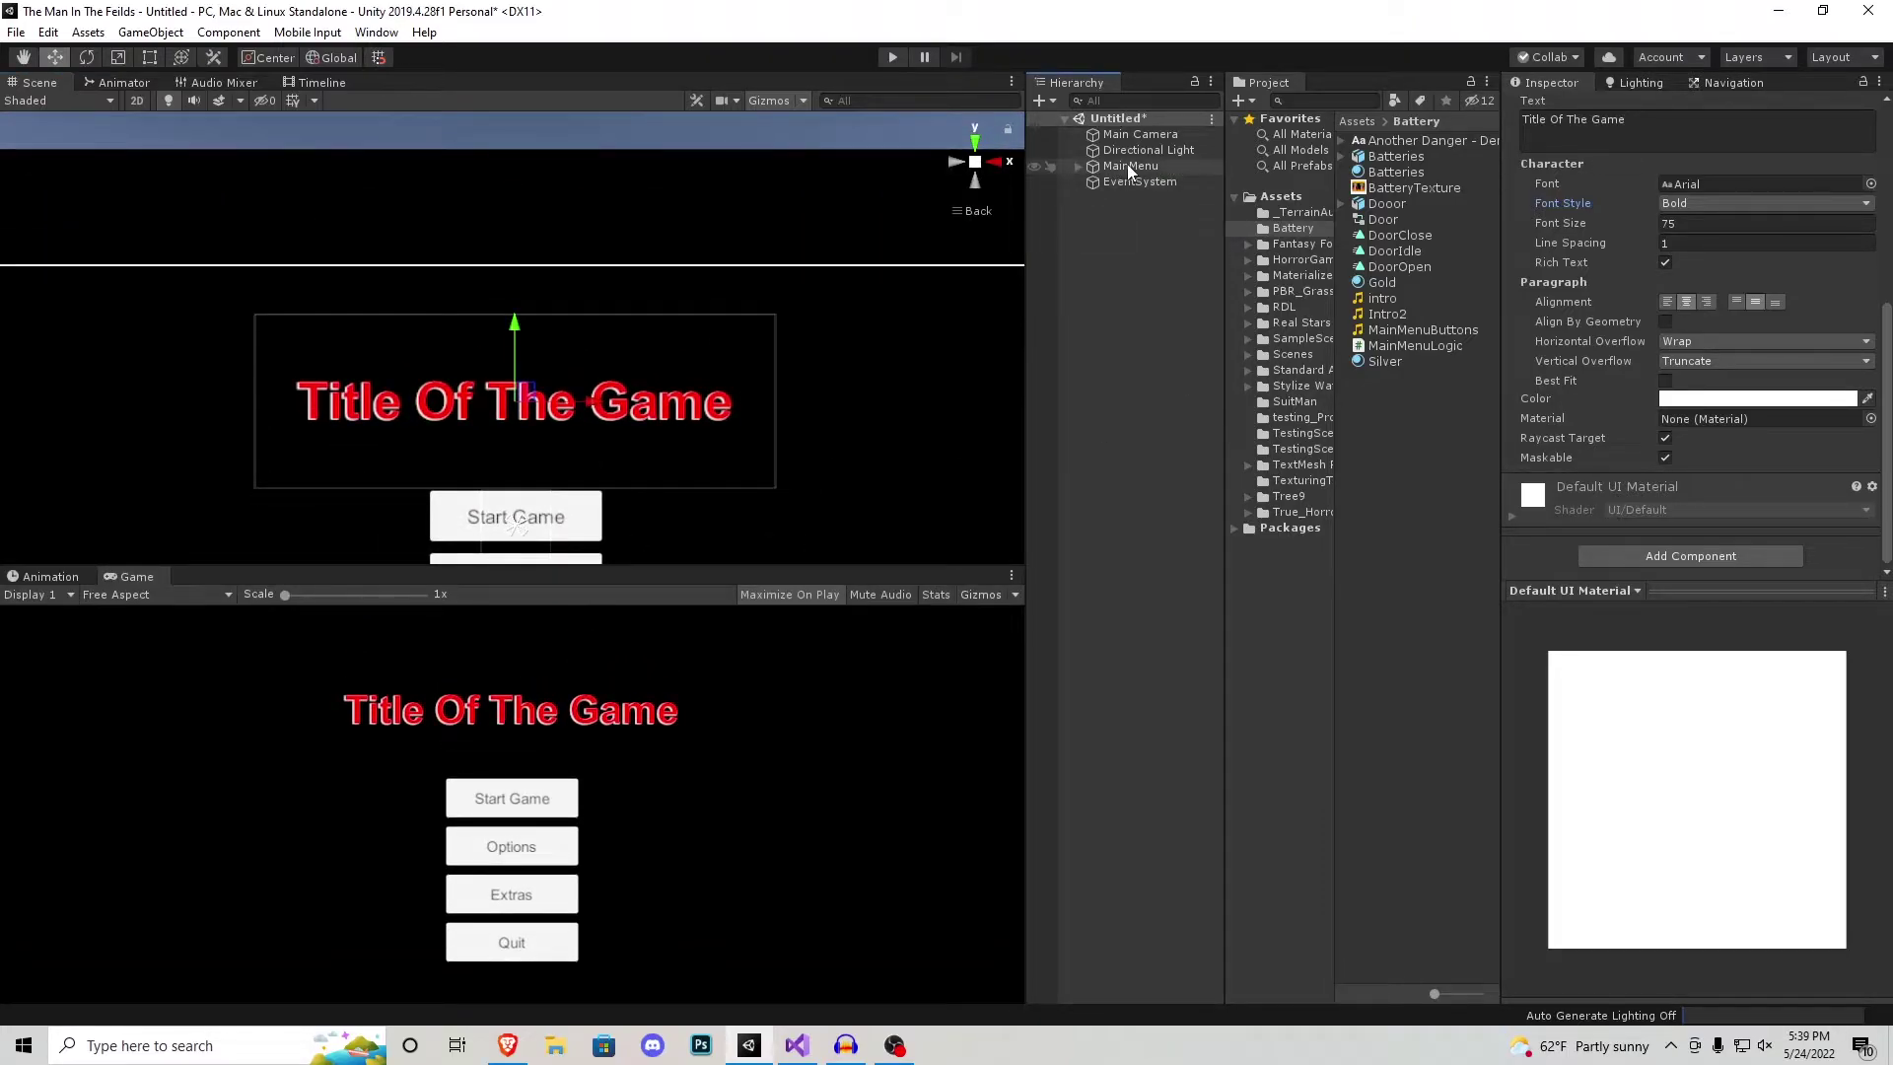
Step: Deactivate MainMenu and make an active duplicate of it named Options
click(1128, 165)
click(1555, 109)
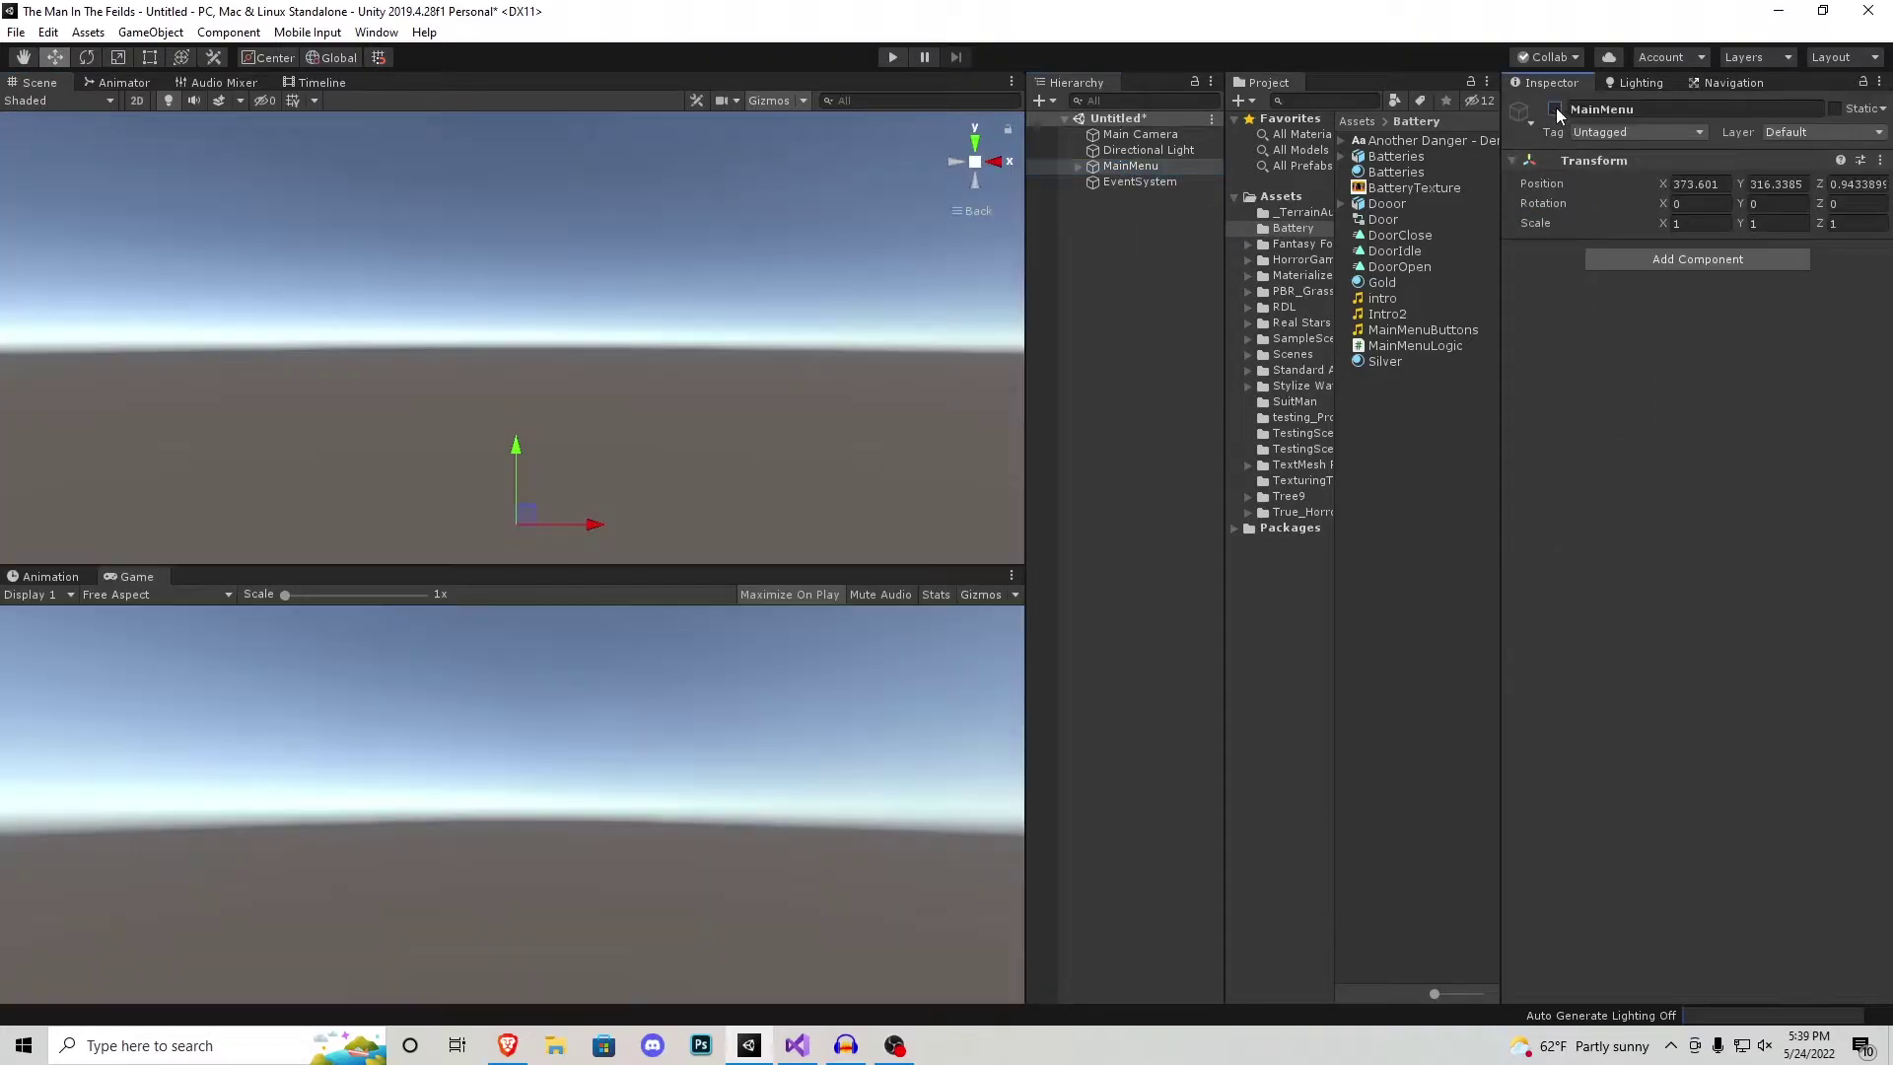
click(1139, 170)
key(ctrl+d)
key(F2)
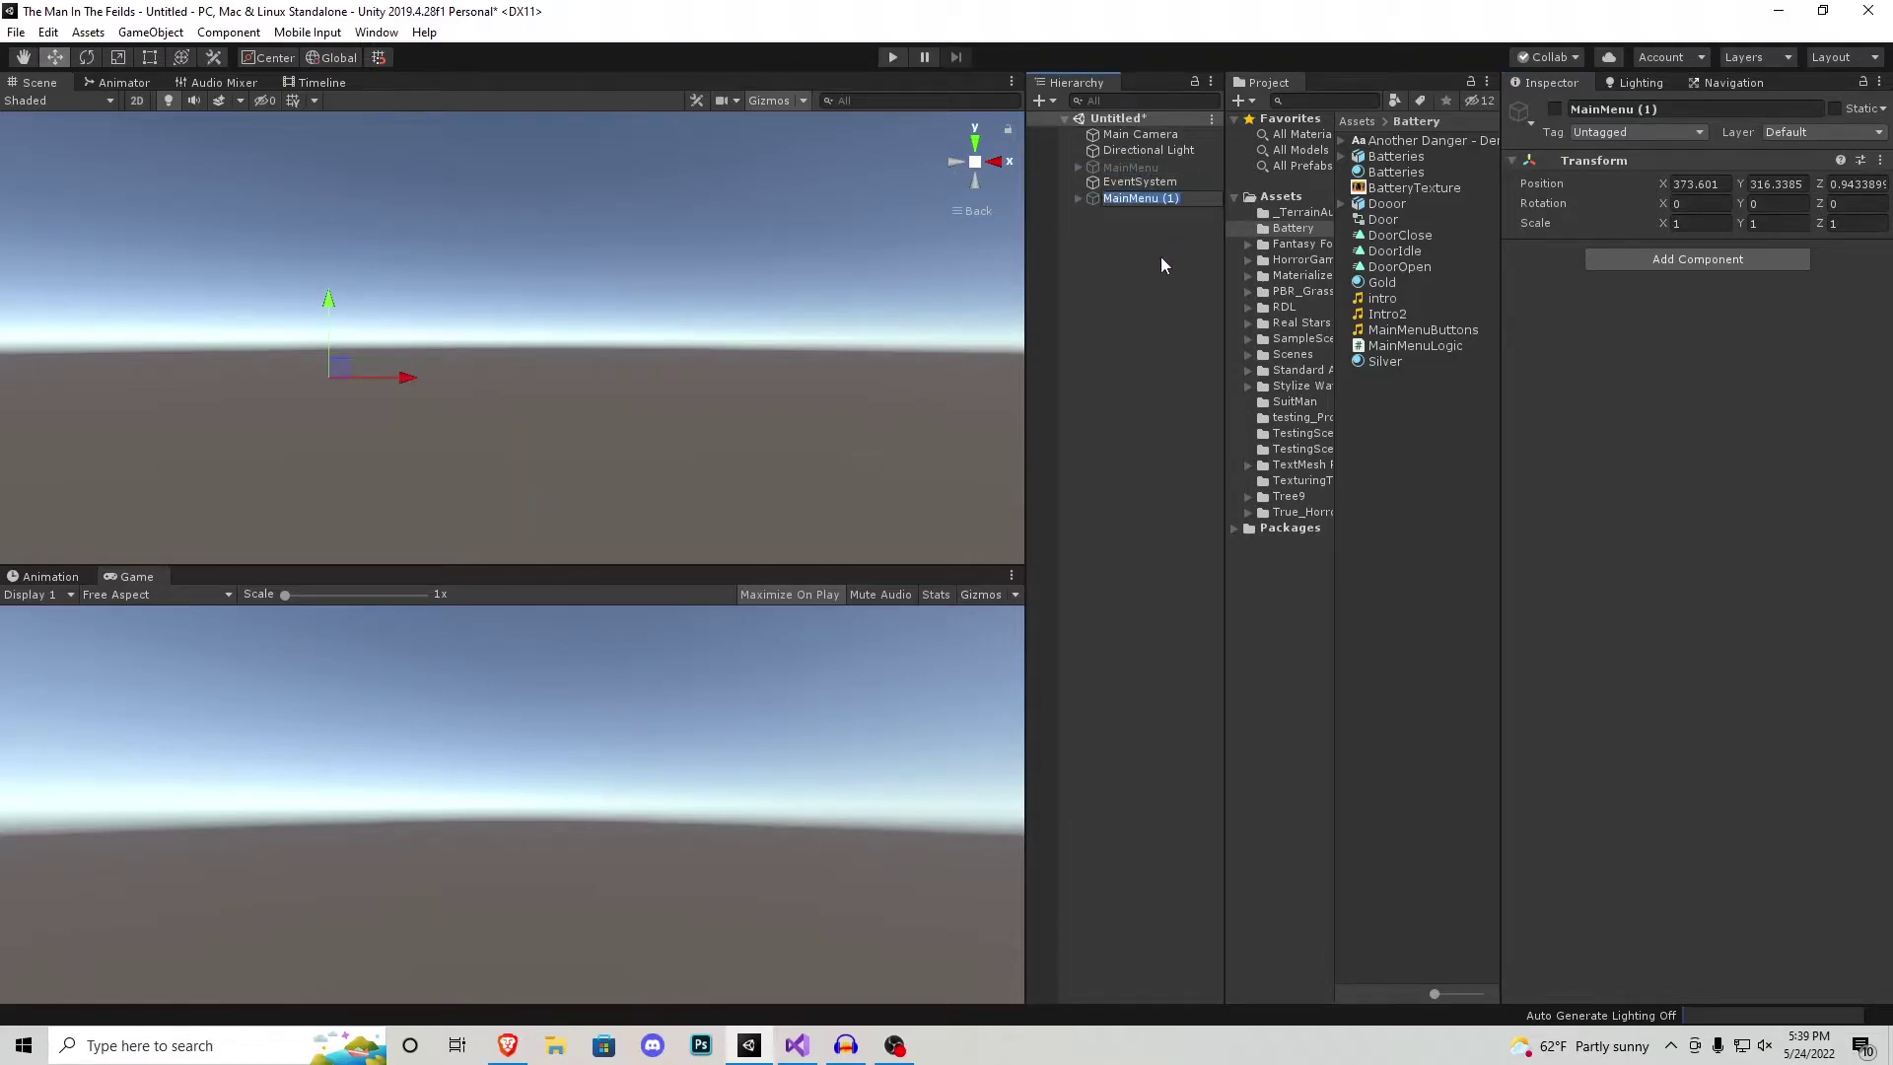
text(Options)
key(Return)
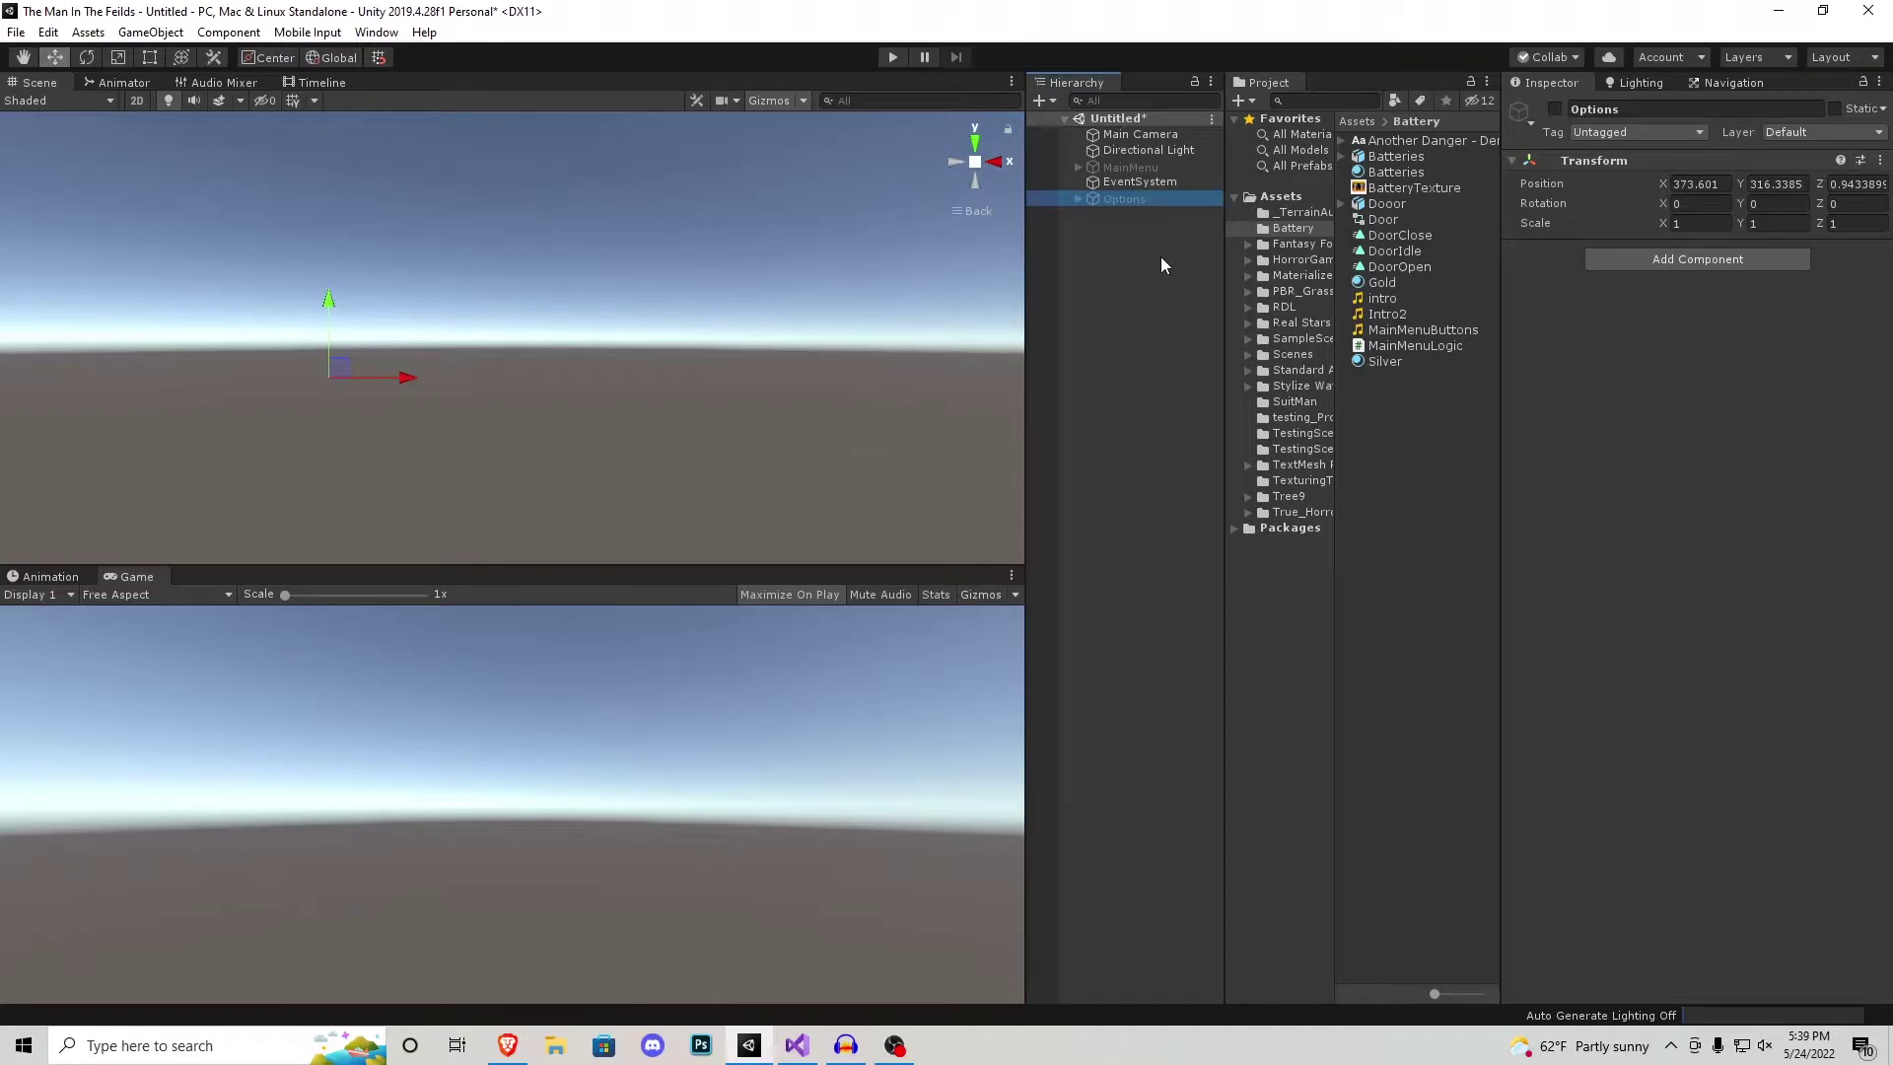
click(1554, 109)
Step: Change the TitleShadow and Title text in Options to 'Options Menu'
click(1080, 198)
click(1092, 213)
click(1144, 263)
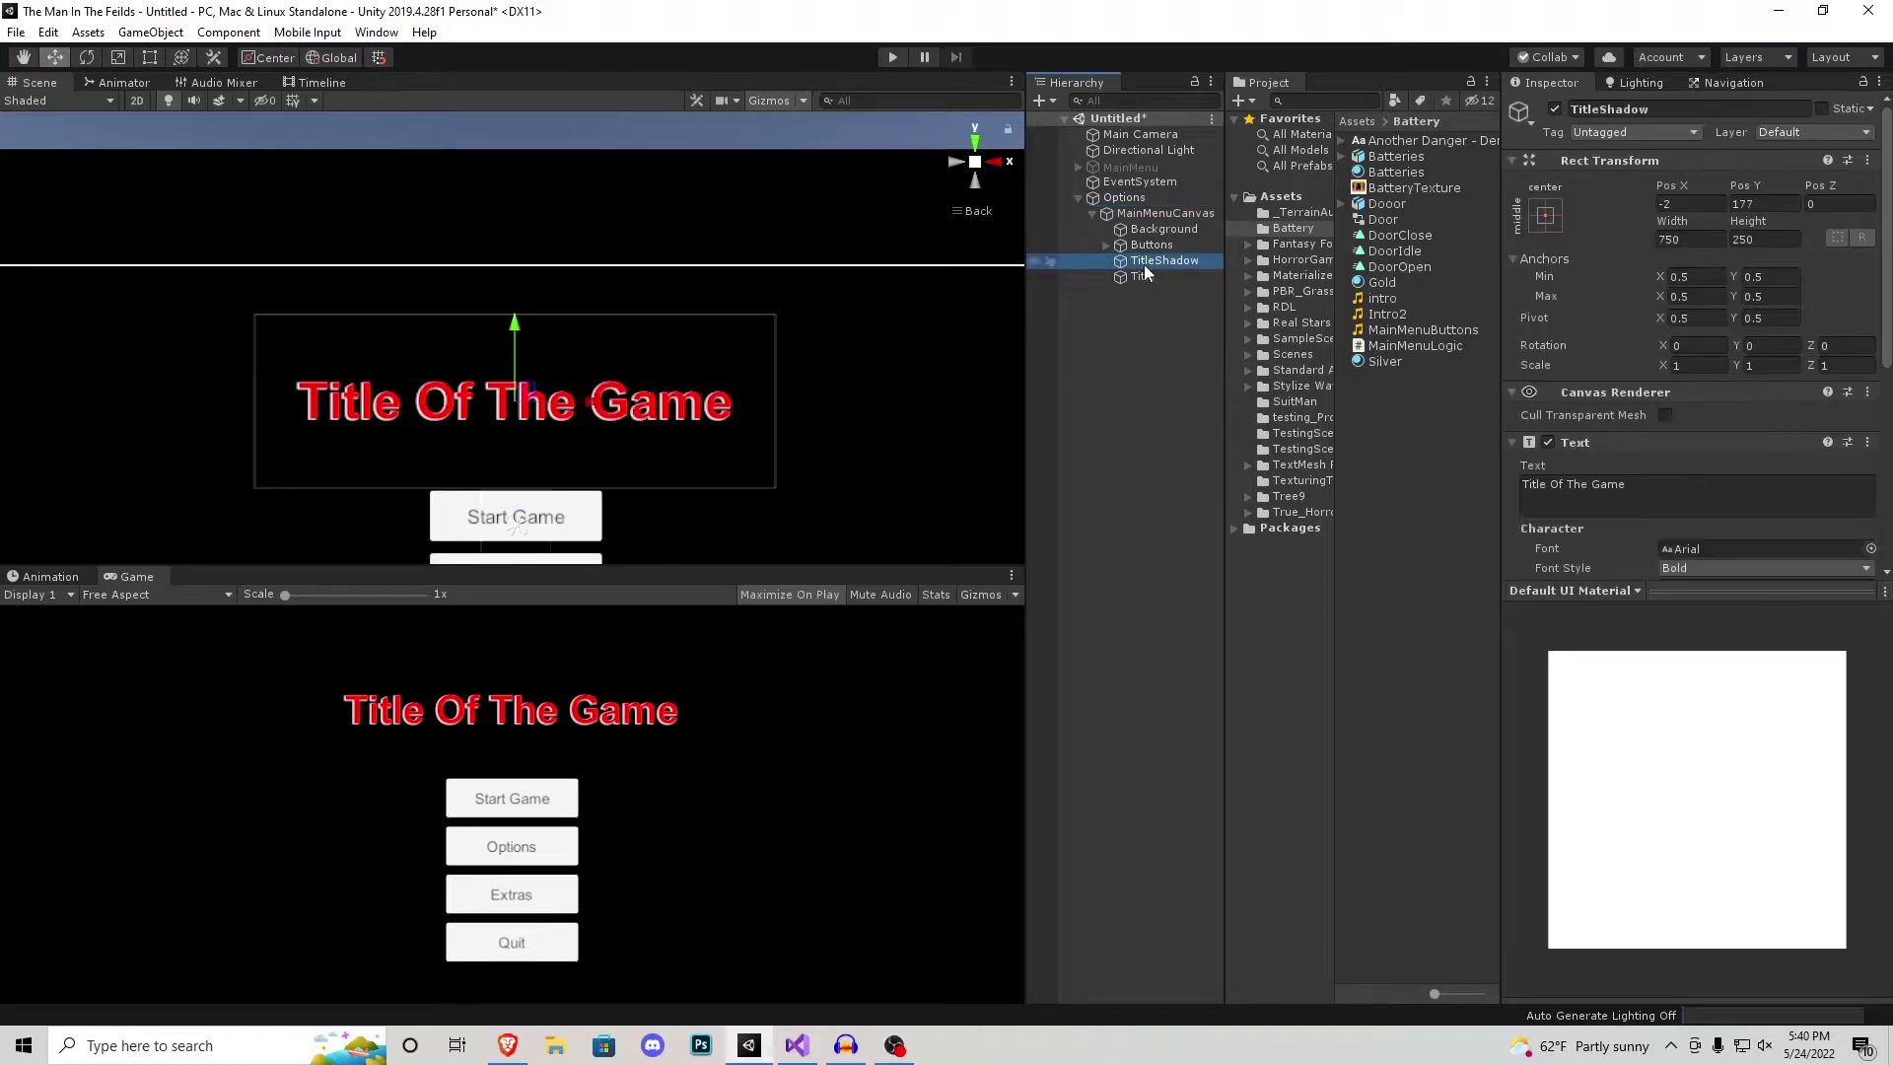
click(1577, 493)
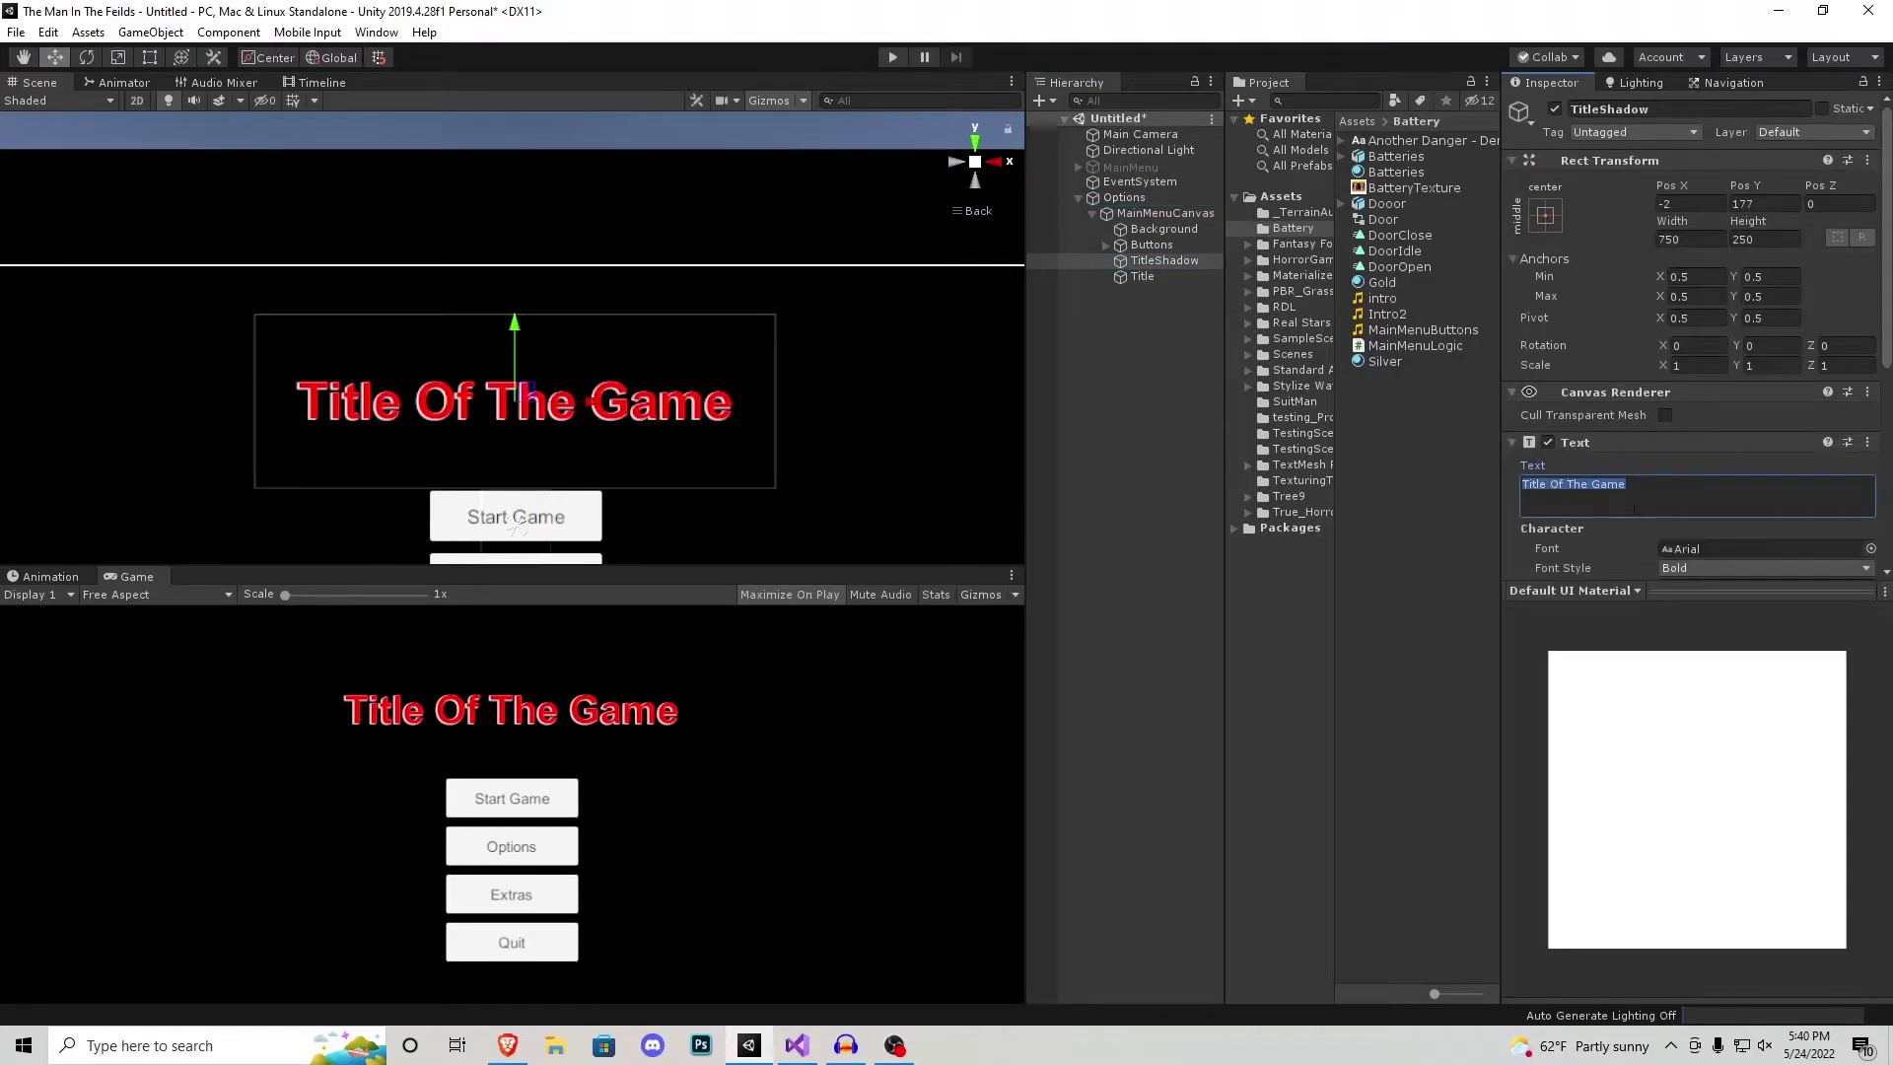
text(Optio)
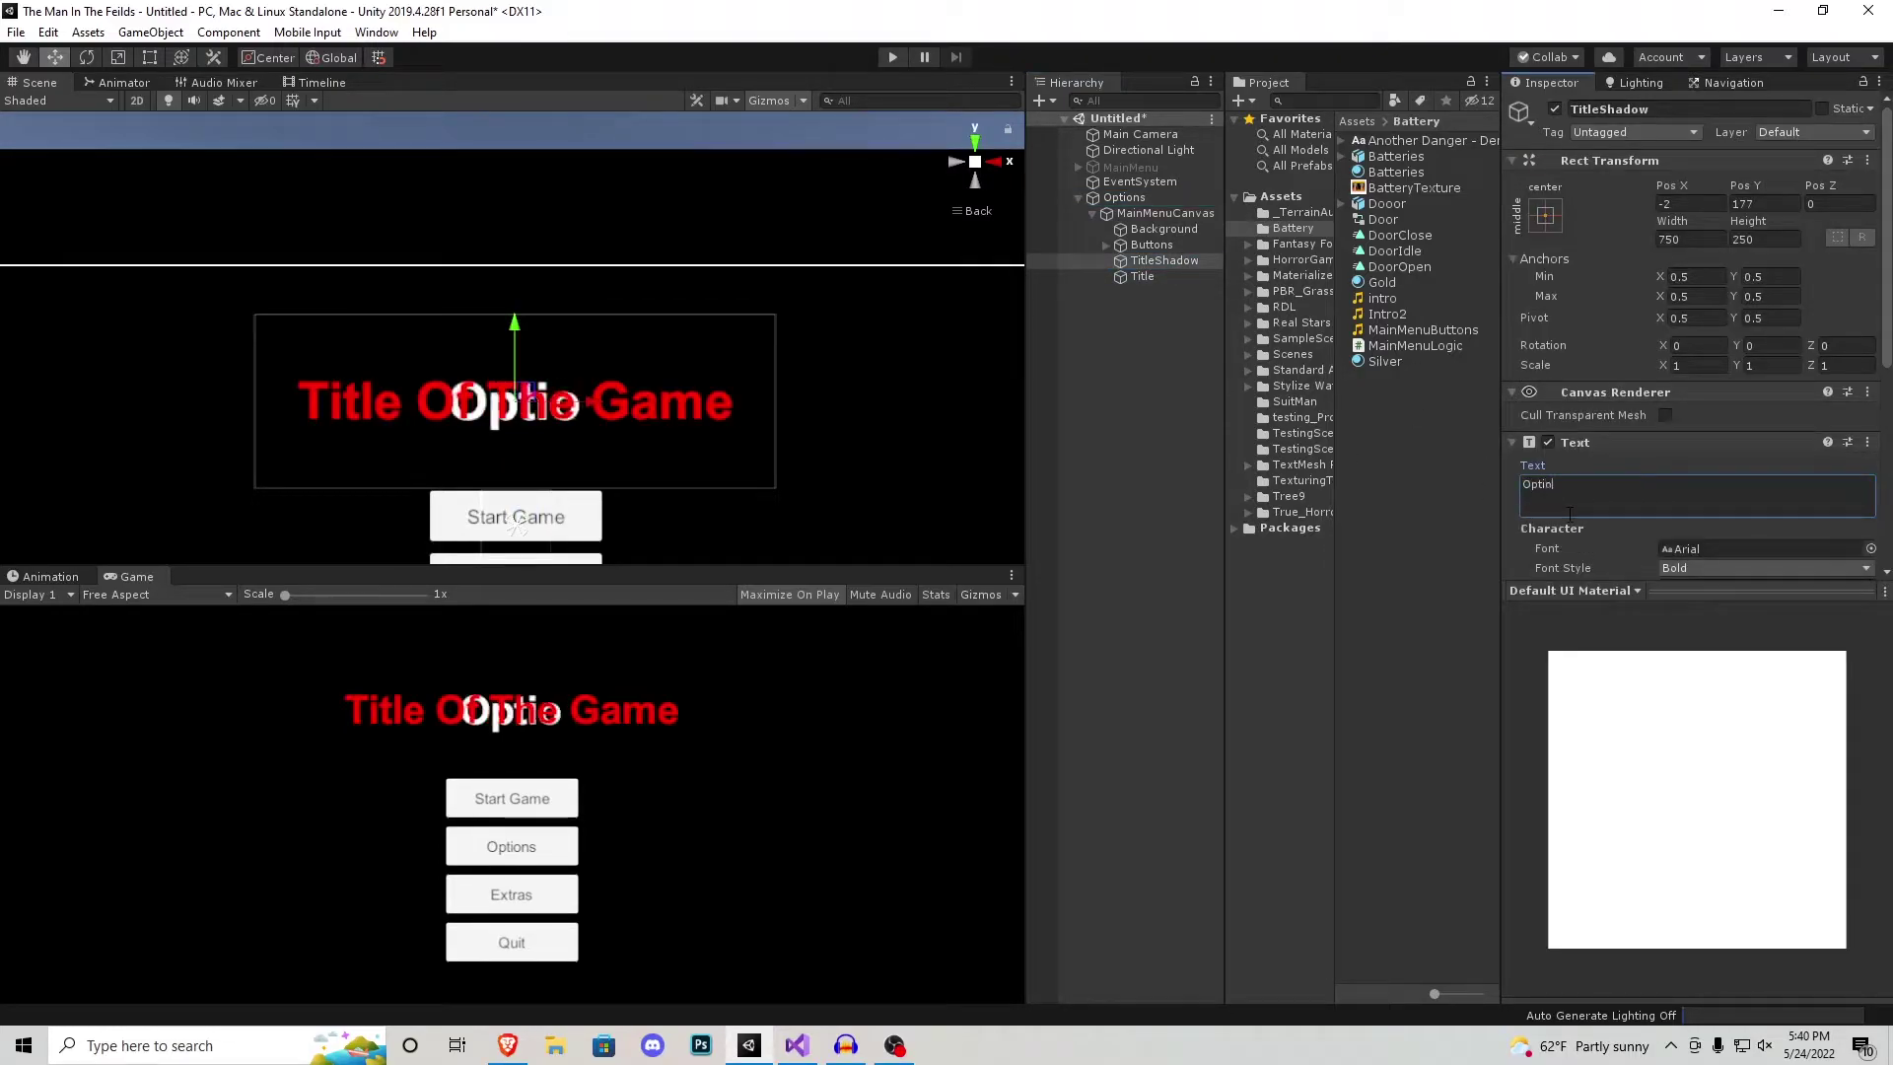
text(ns Menu)
key(ctrl+a)
key(ctrl+c)
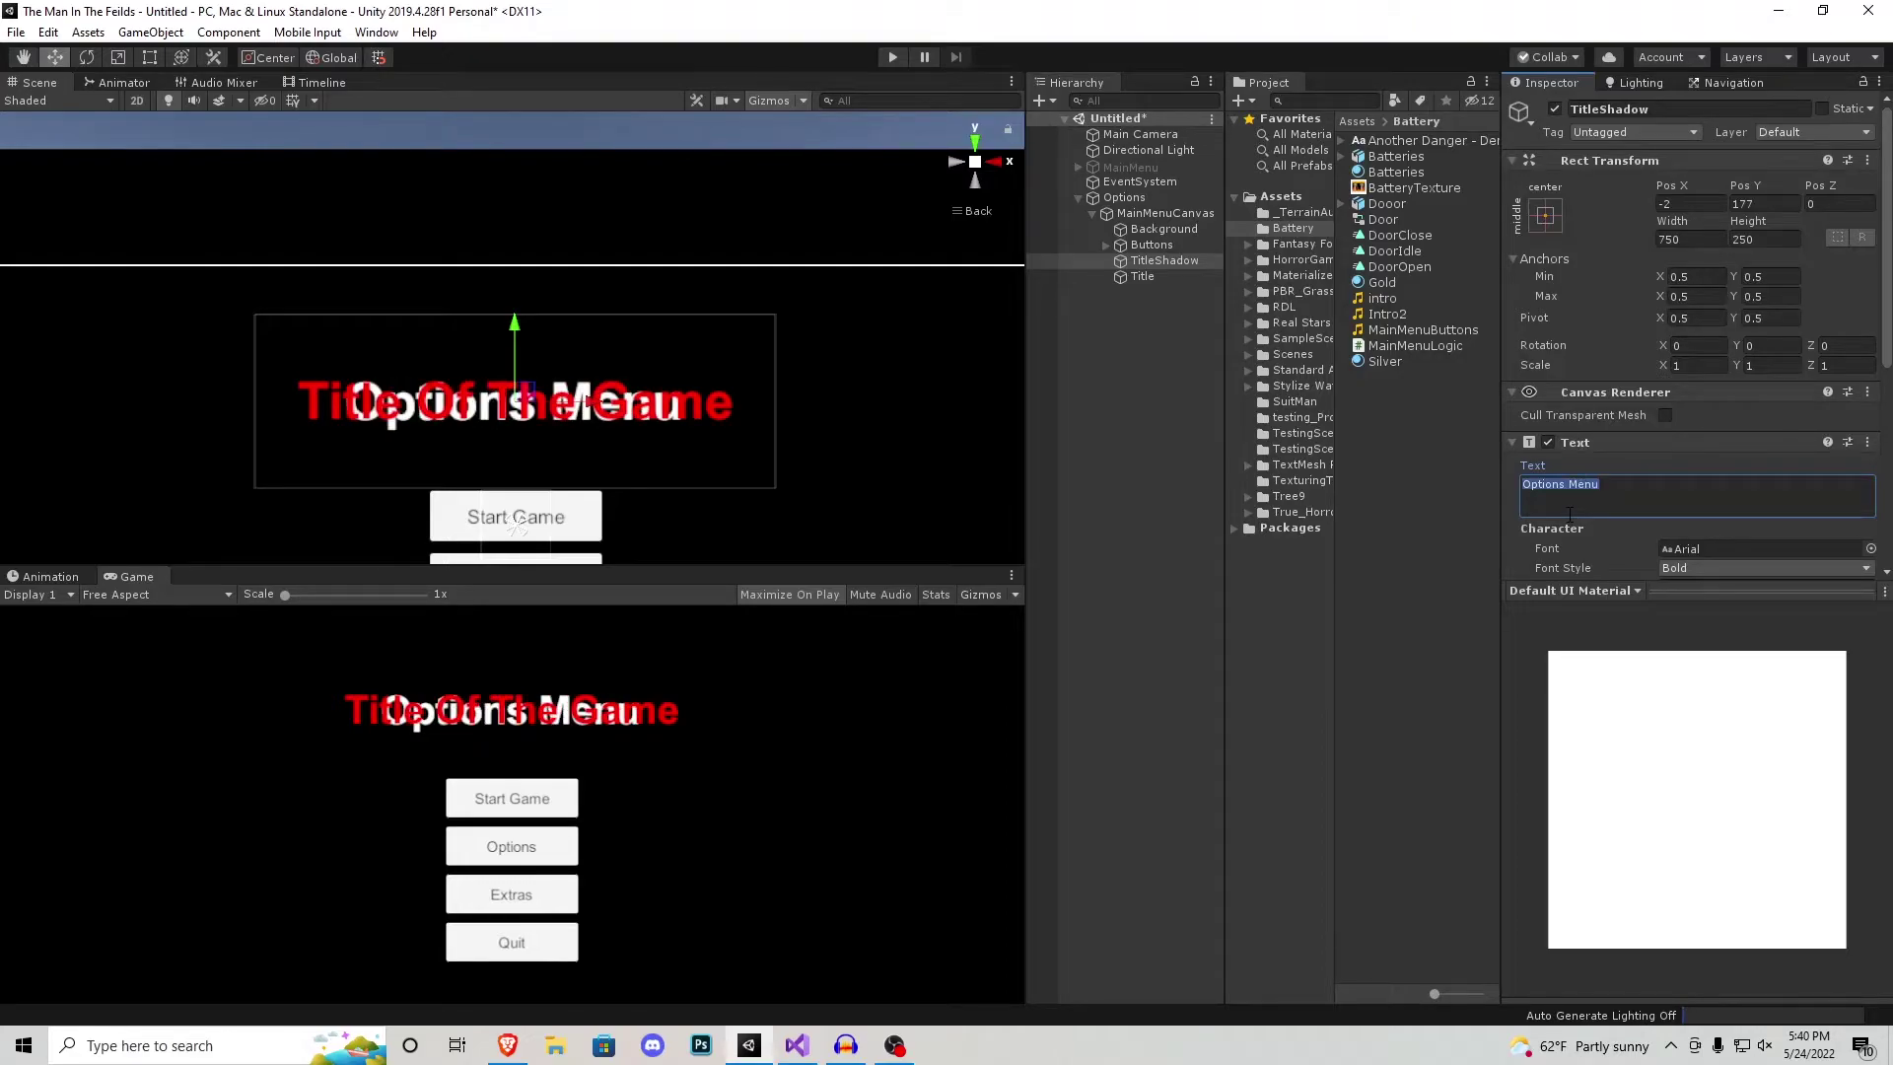
click(1142, 276)
click(1577, 493)
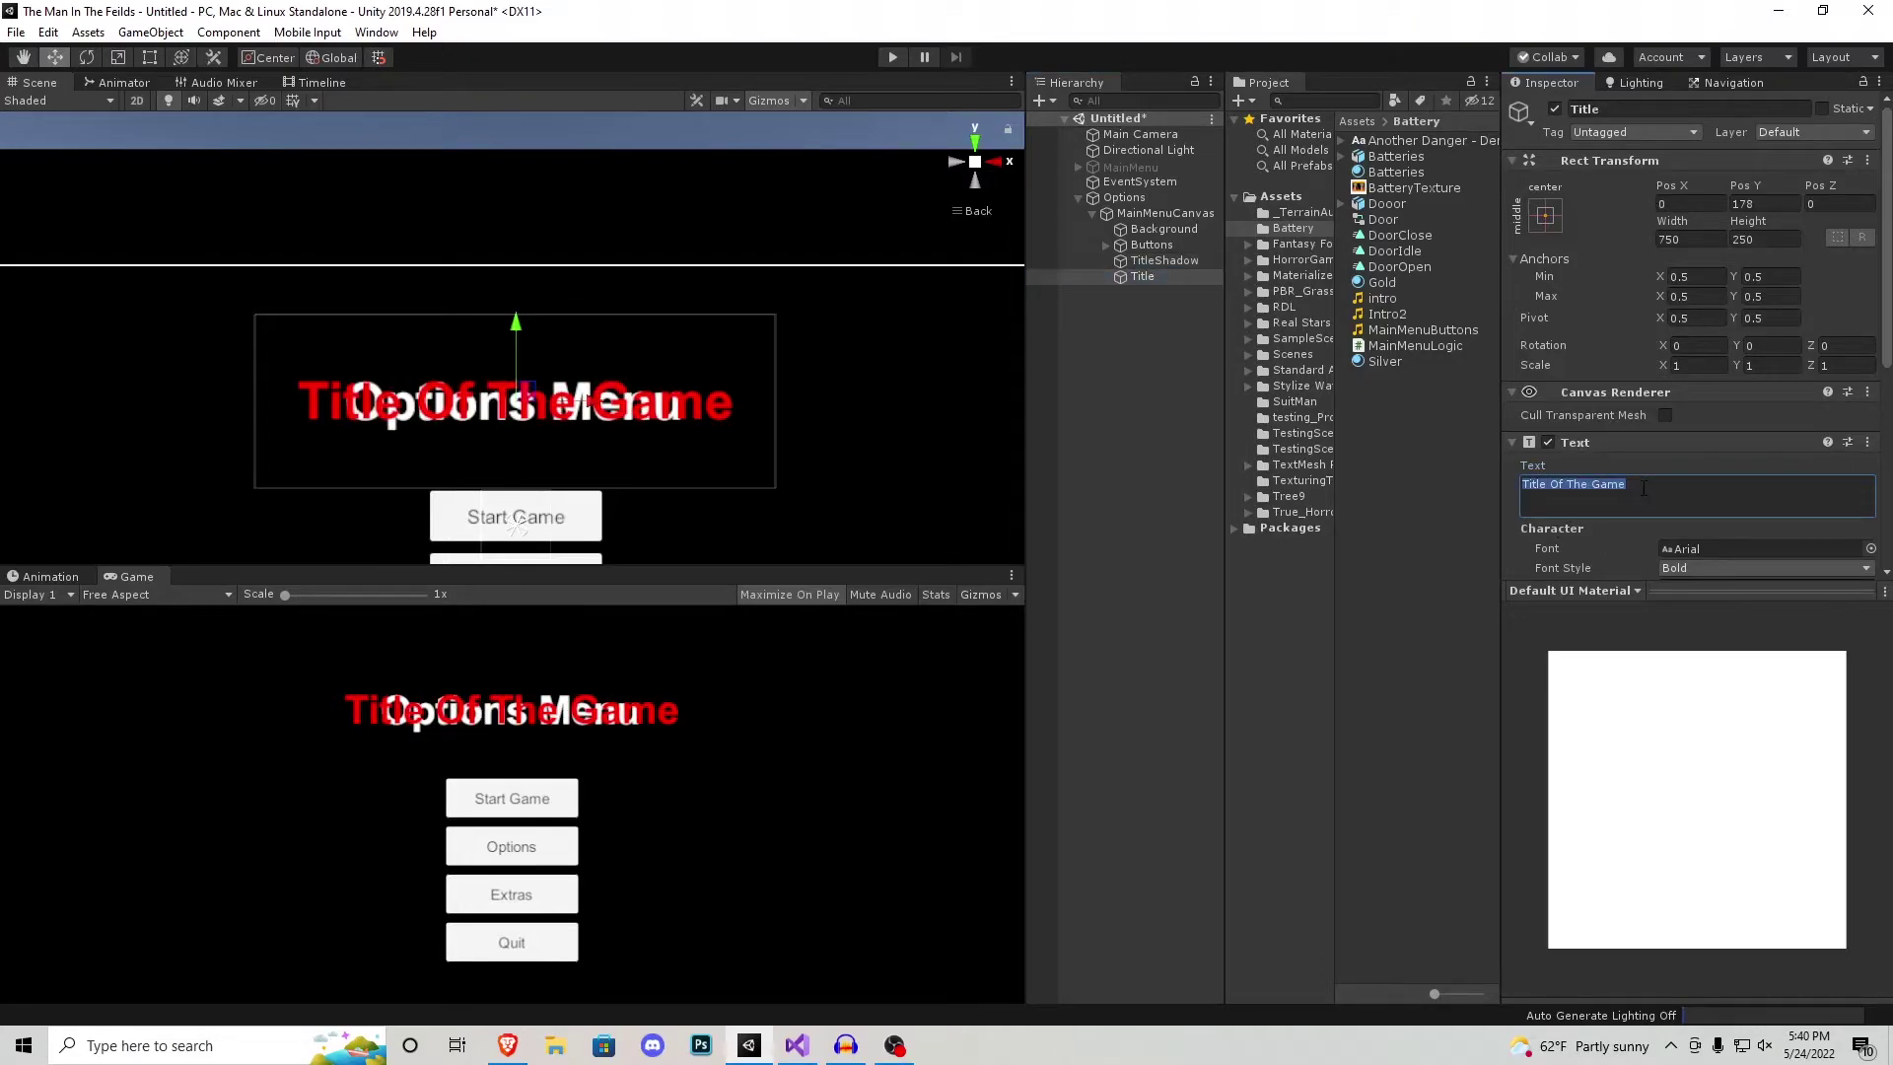
key(ctrl+v)
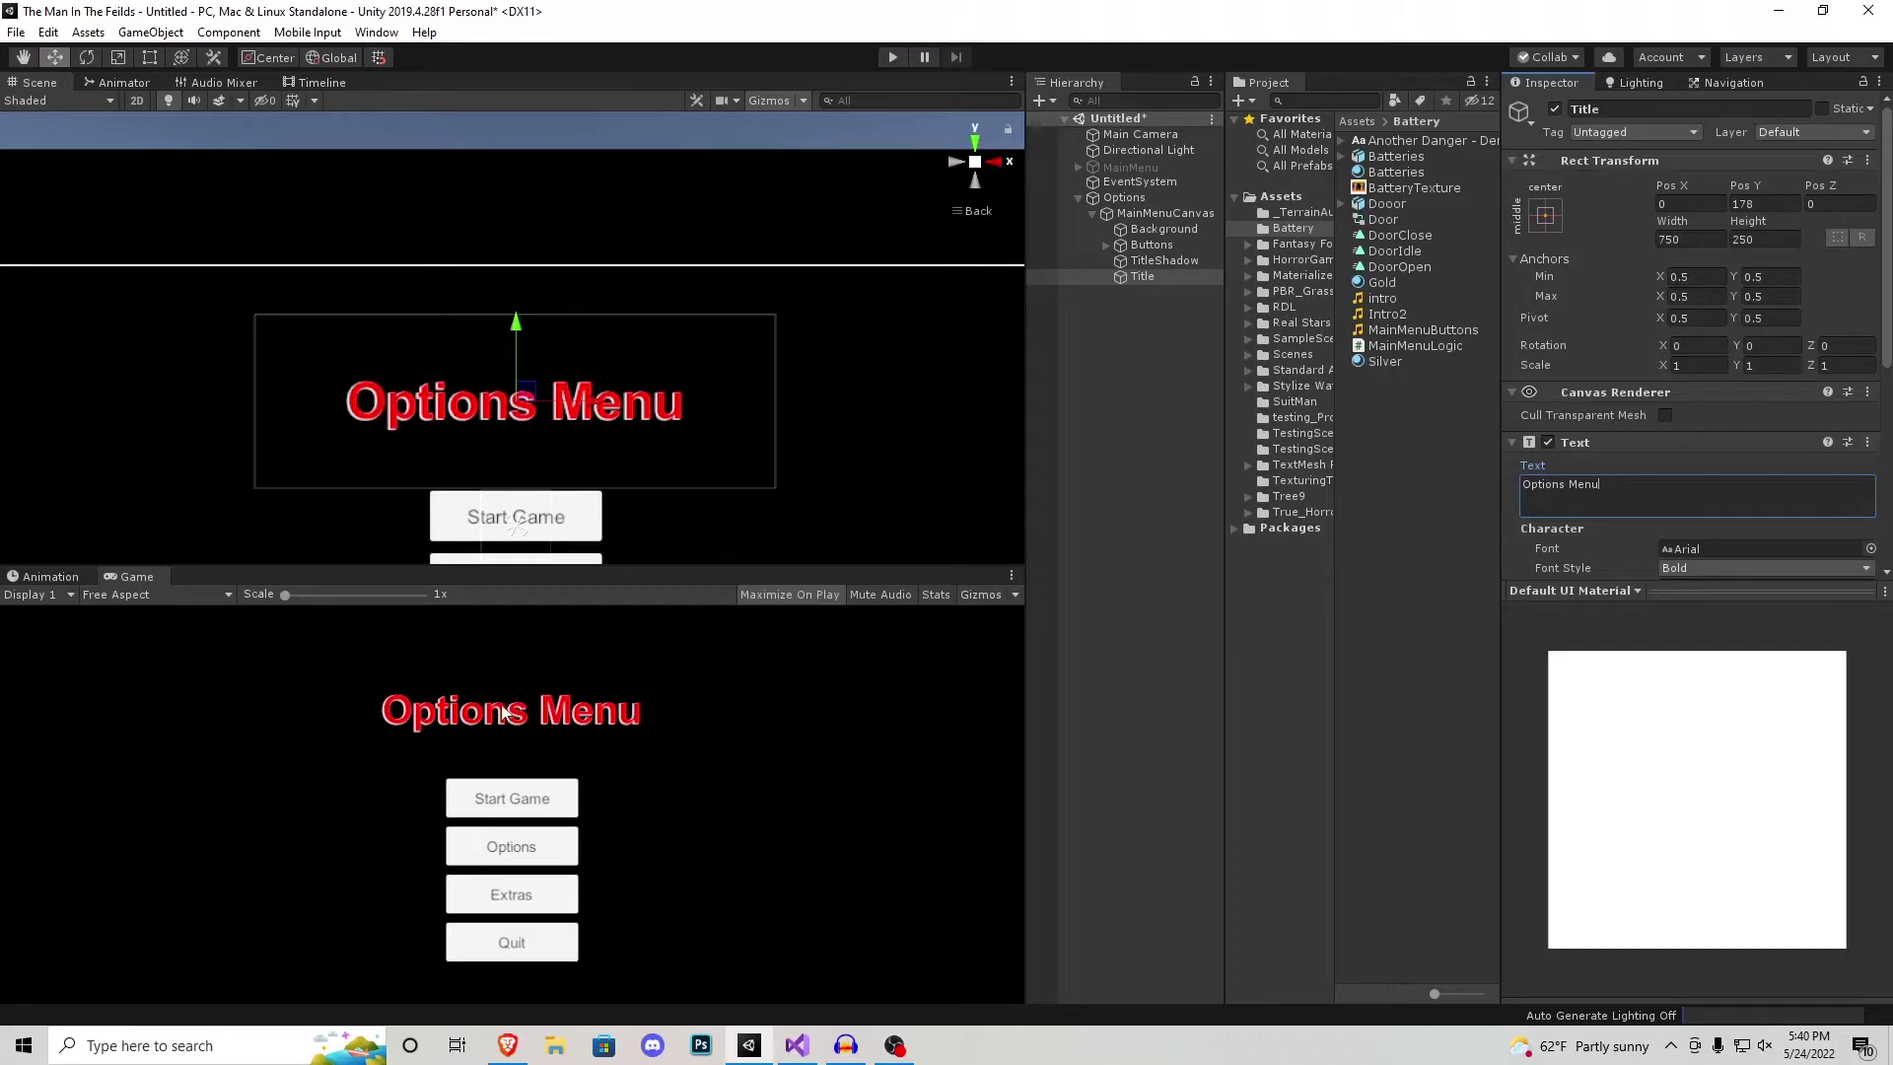
Step: Delete the Options, Extras and Quit buttons from the Buttons group
click(1106, 244)
click(1181, 275)
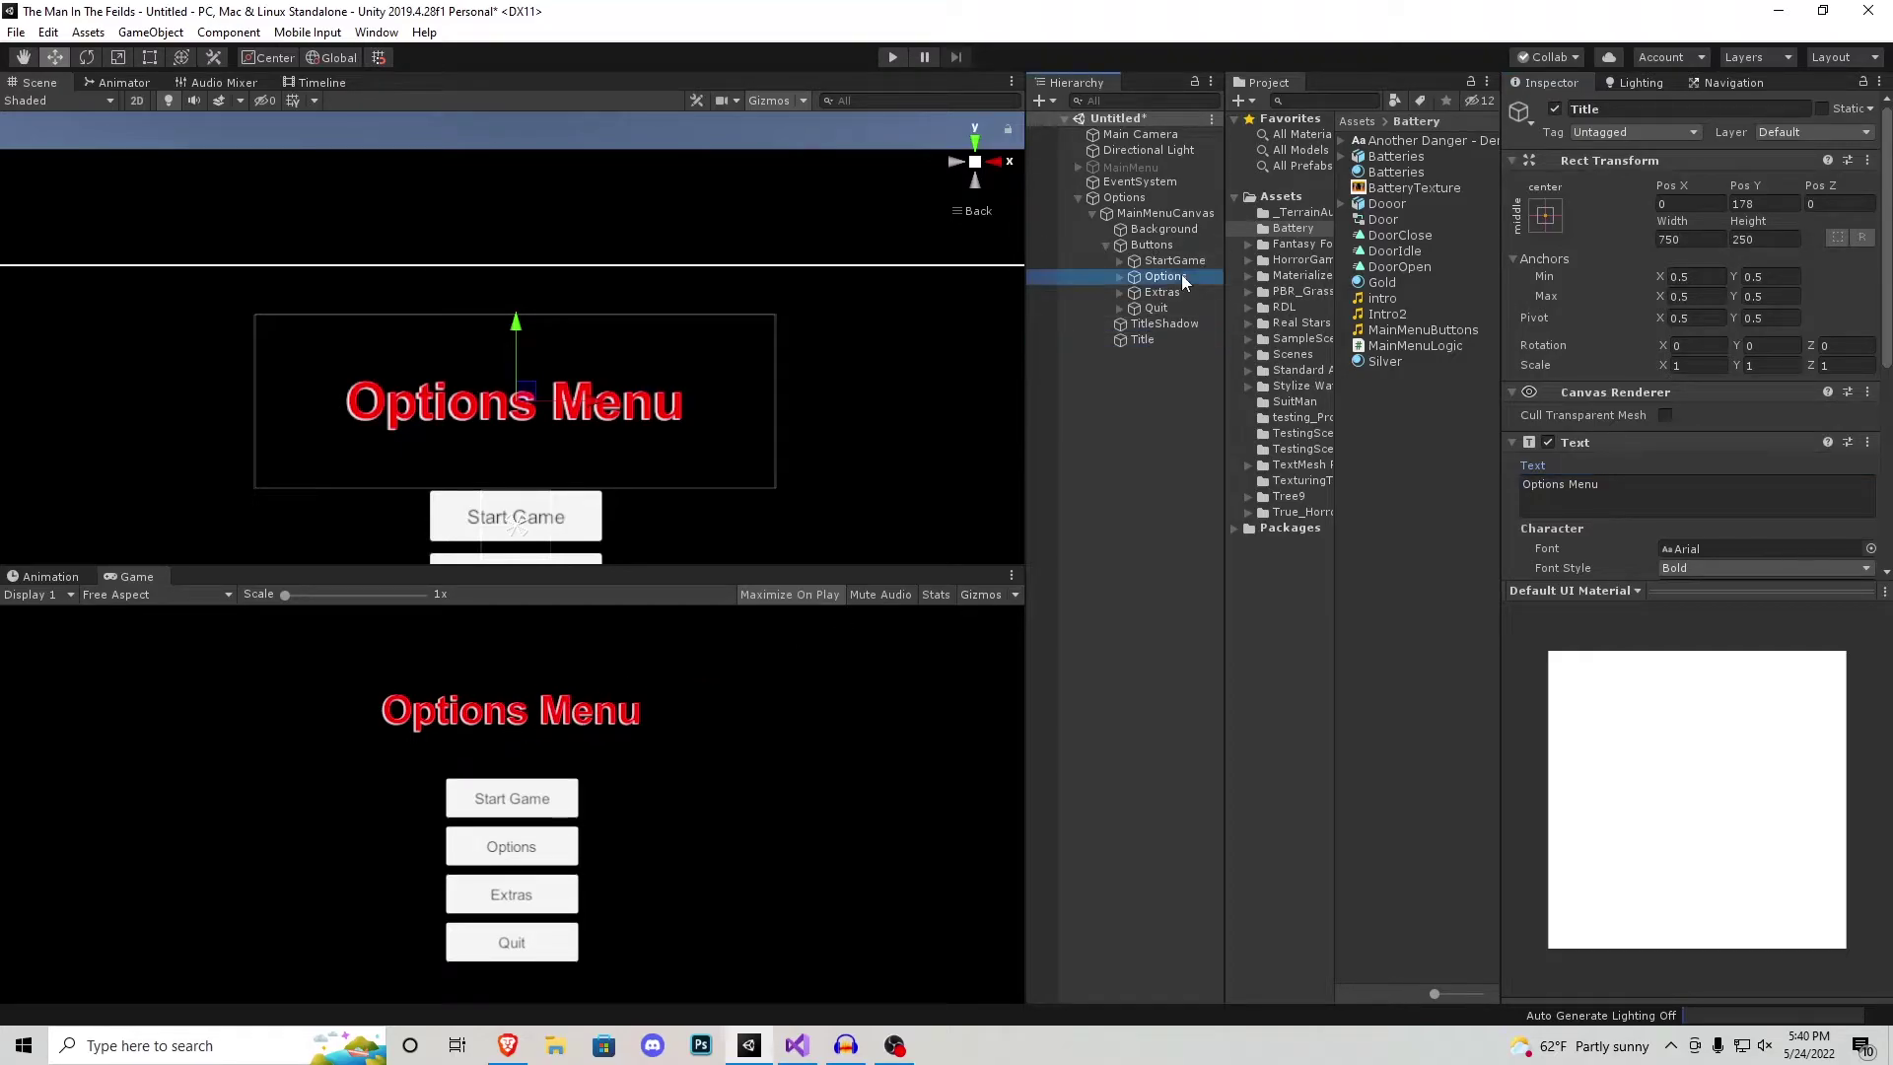
shift+click(1157, 308)
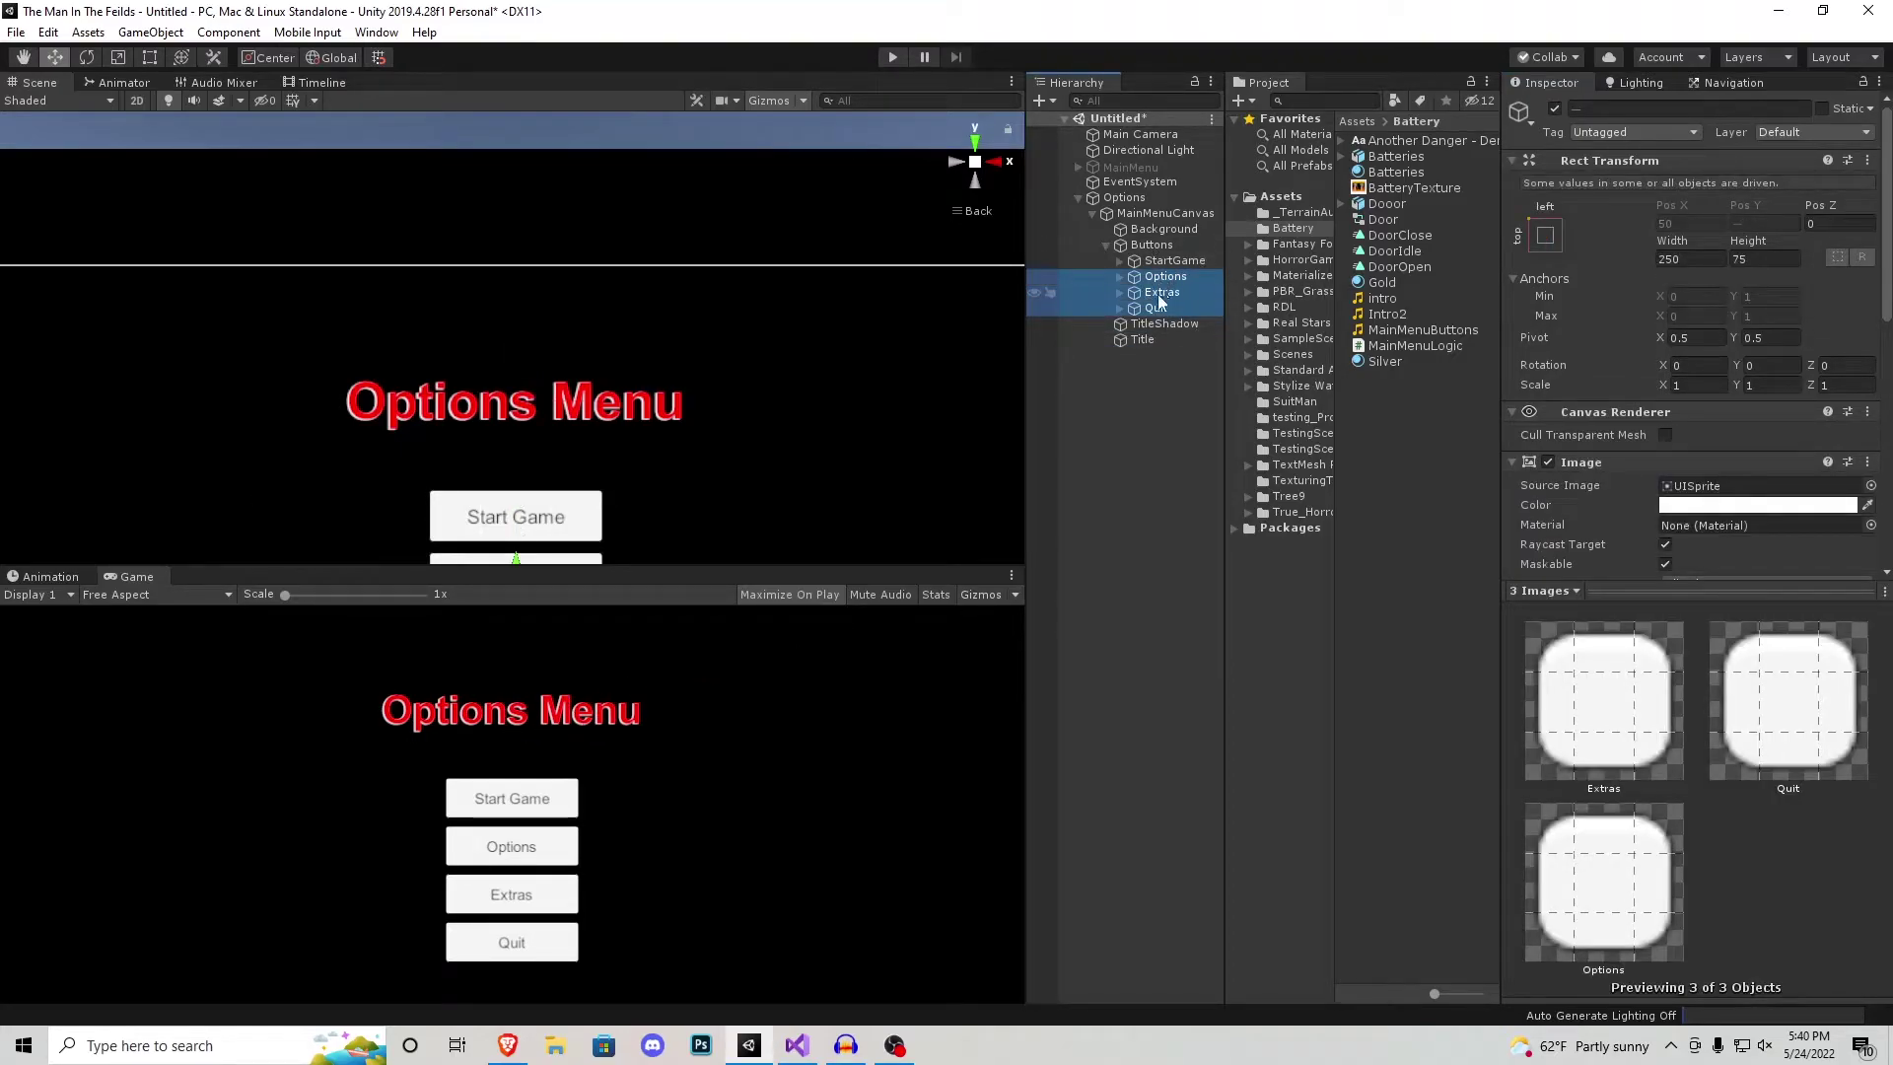
key(Delete)
Step: Rename the StartGame button to Return To Menu and set its label to match
click(1181, 264)
click(1178, 262)
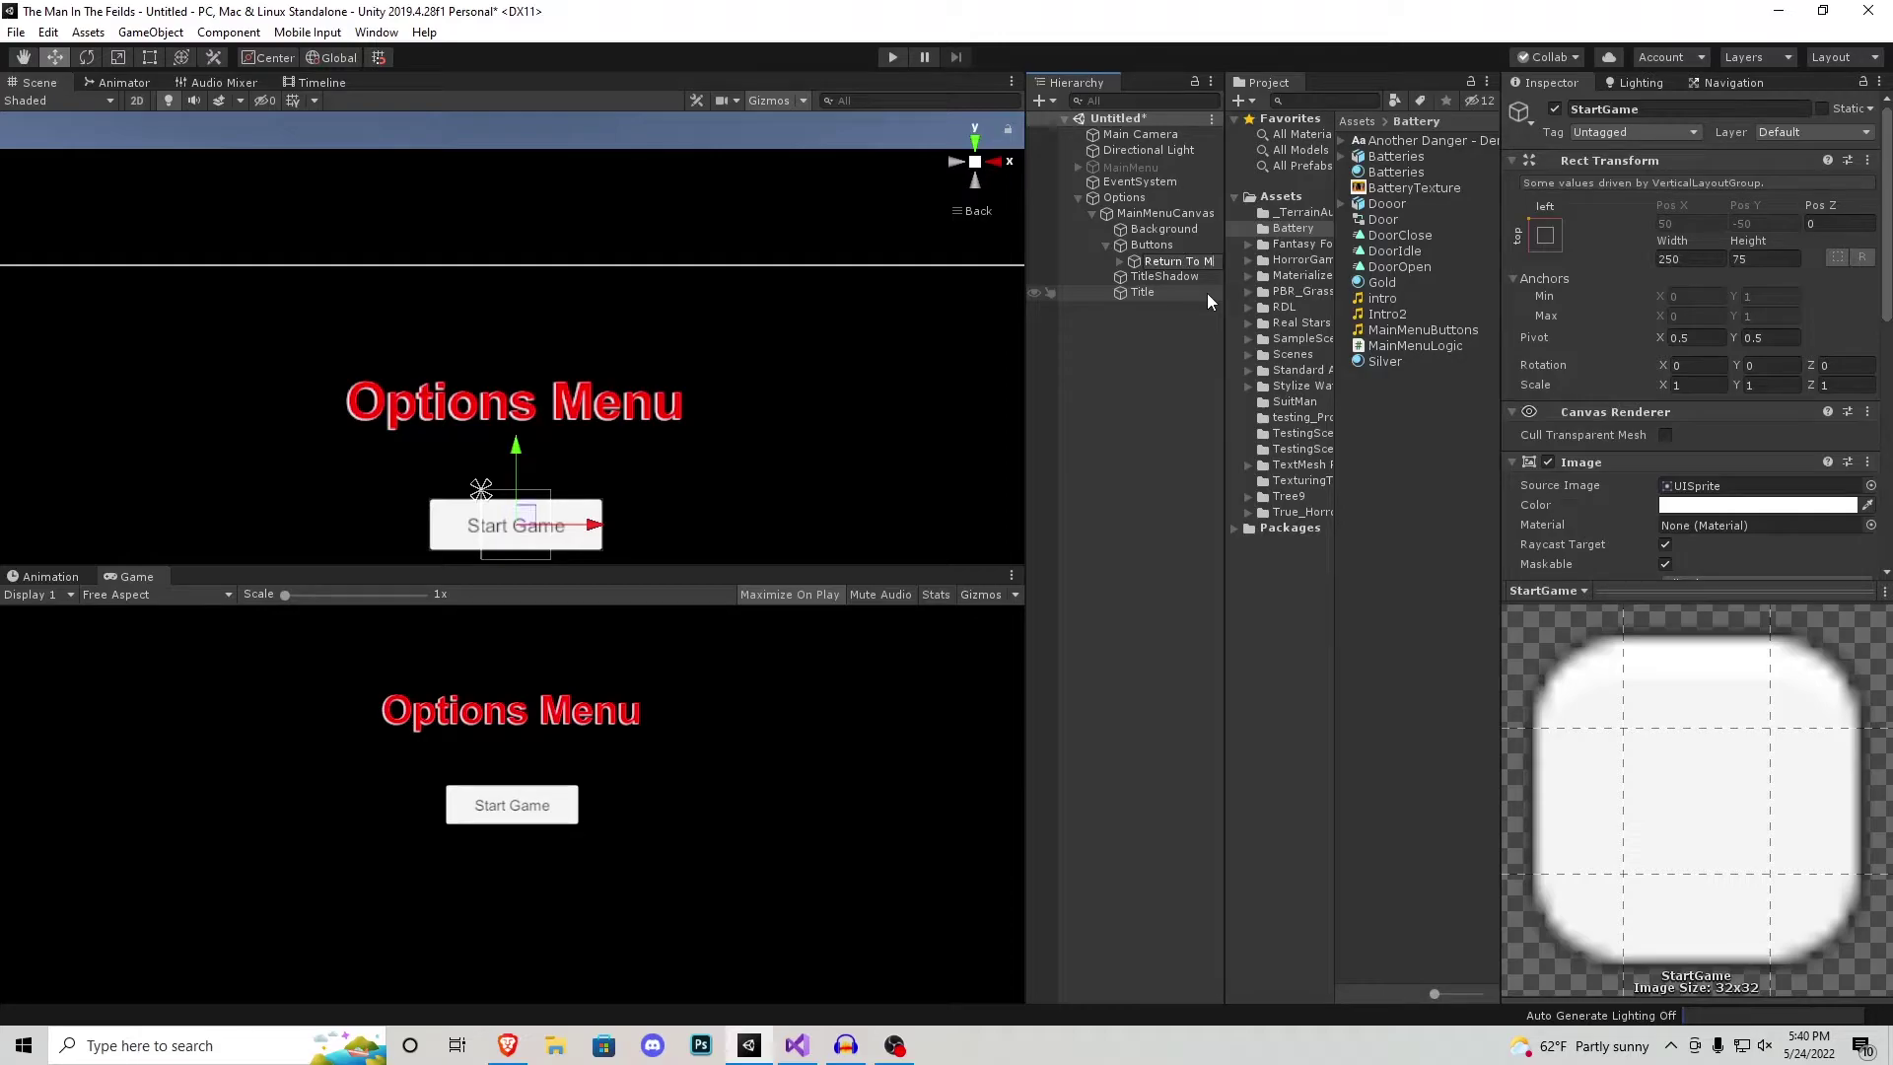
click(1120, 261)
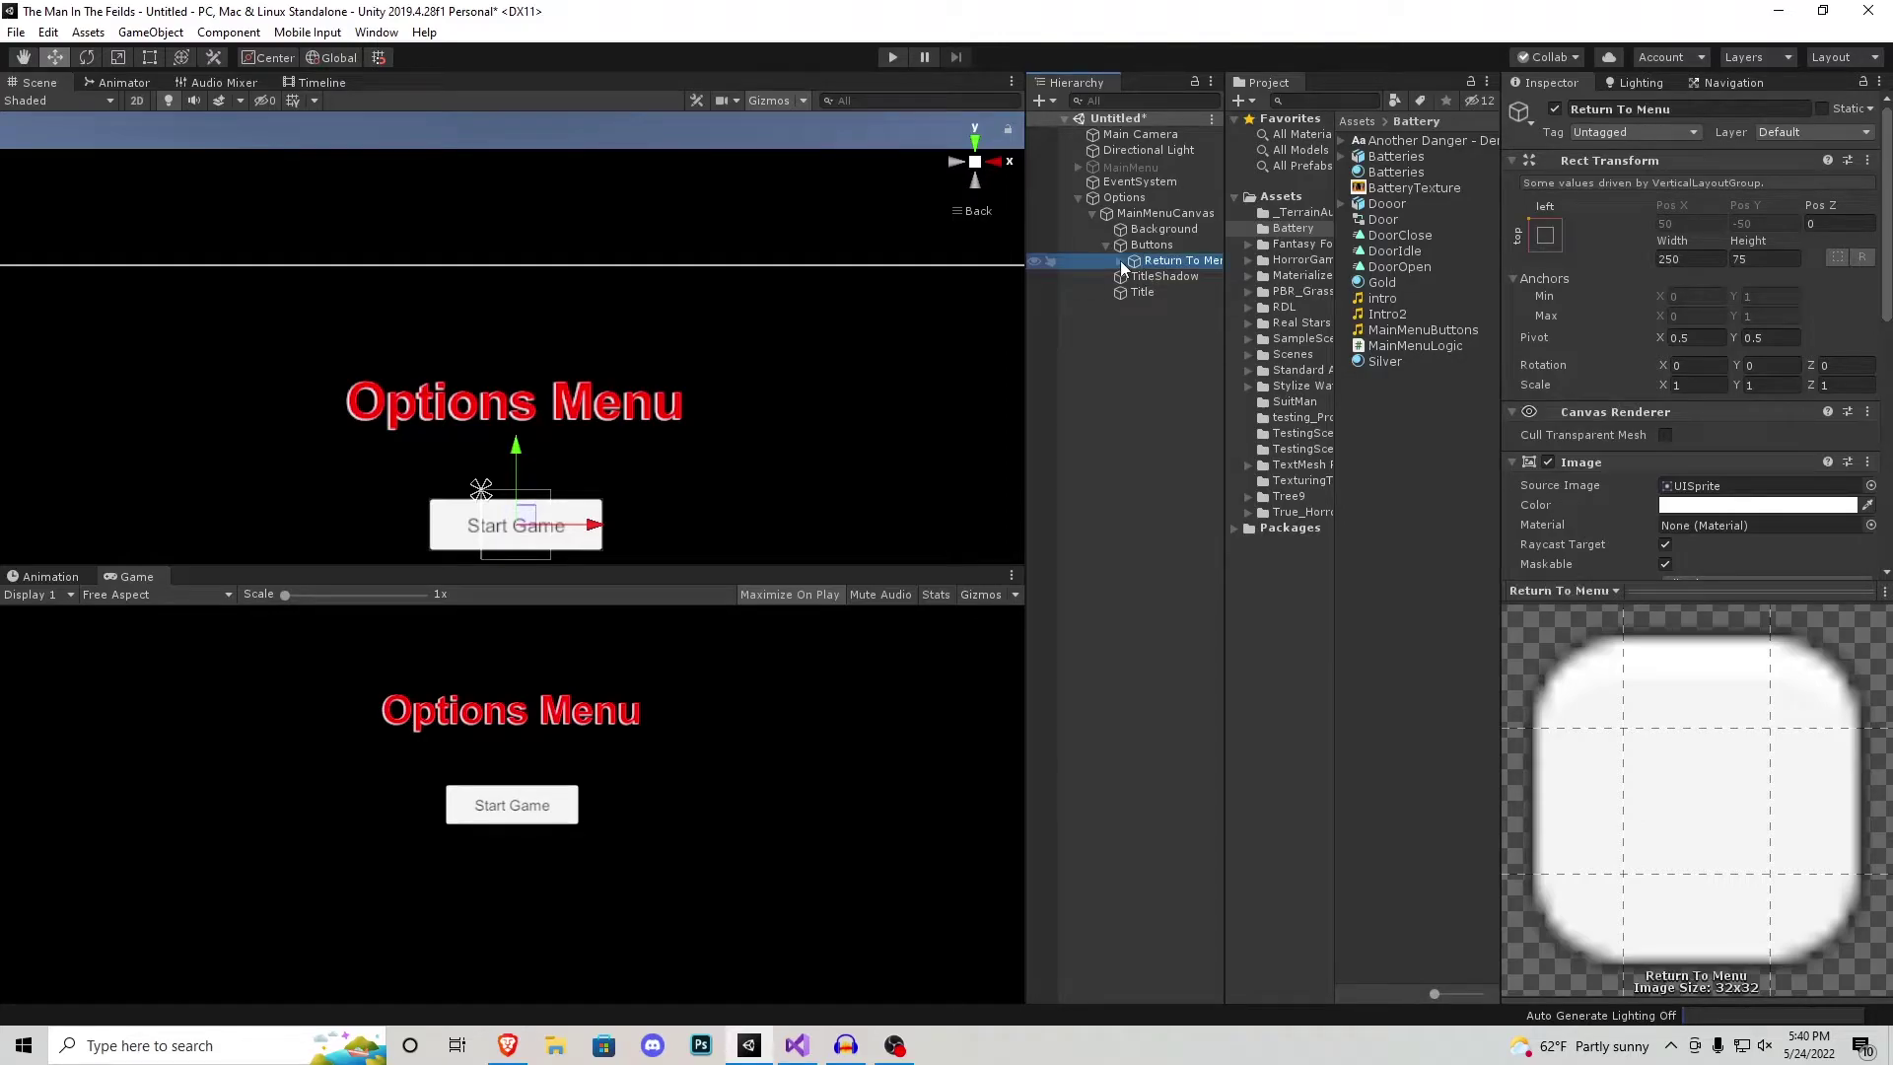
click(1169, 276)
click(1567, 484)
text(Return To Menu)
click(1119, 260)
click(1156, 245)
Step: Add a Slider inside Buttons above Return To Menu and set its width to 250
right_click(1155, 245)
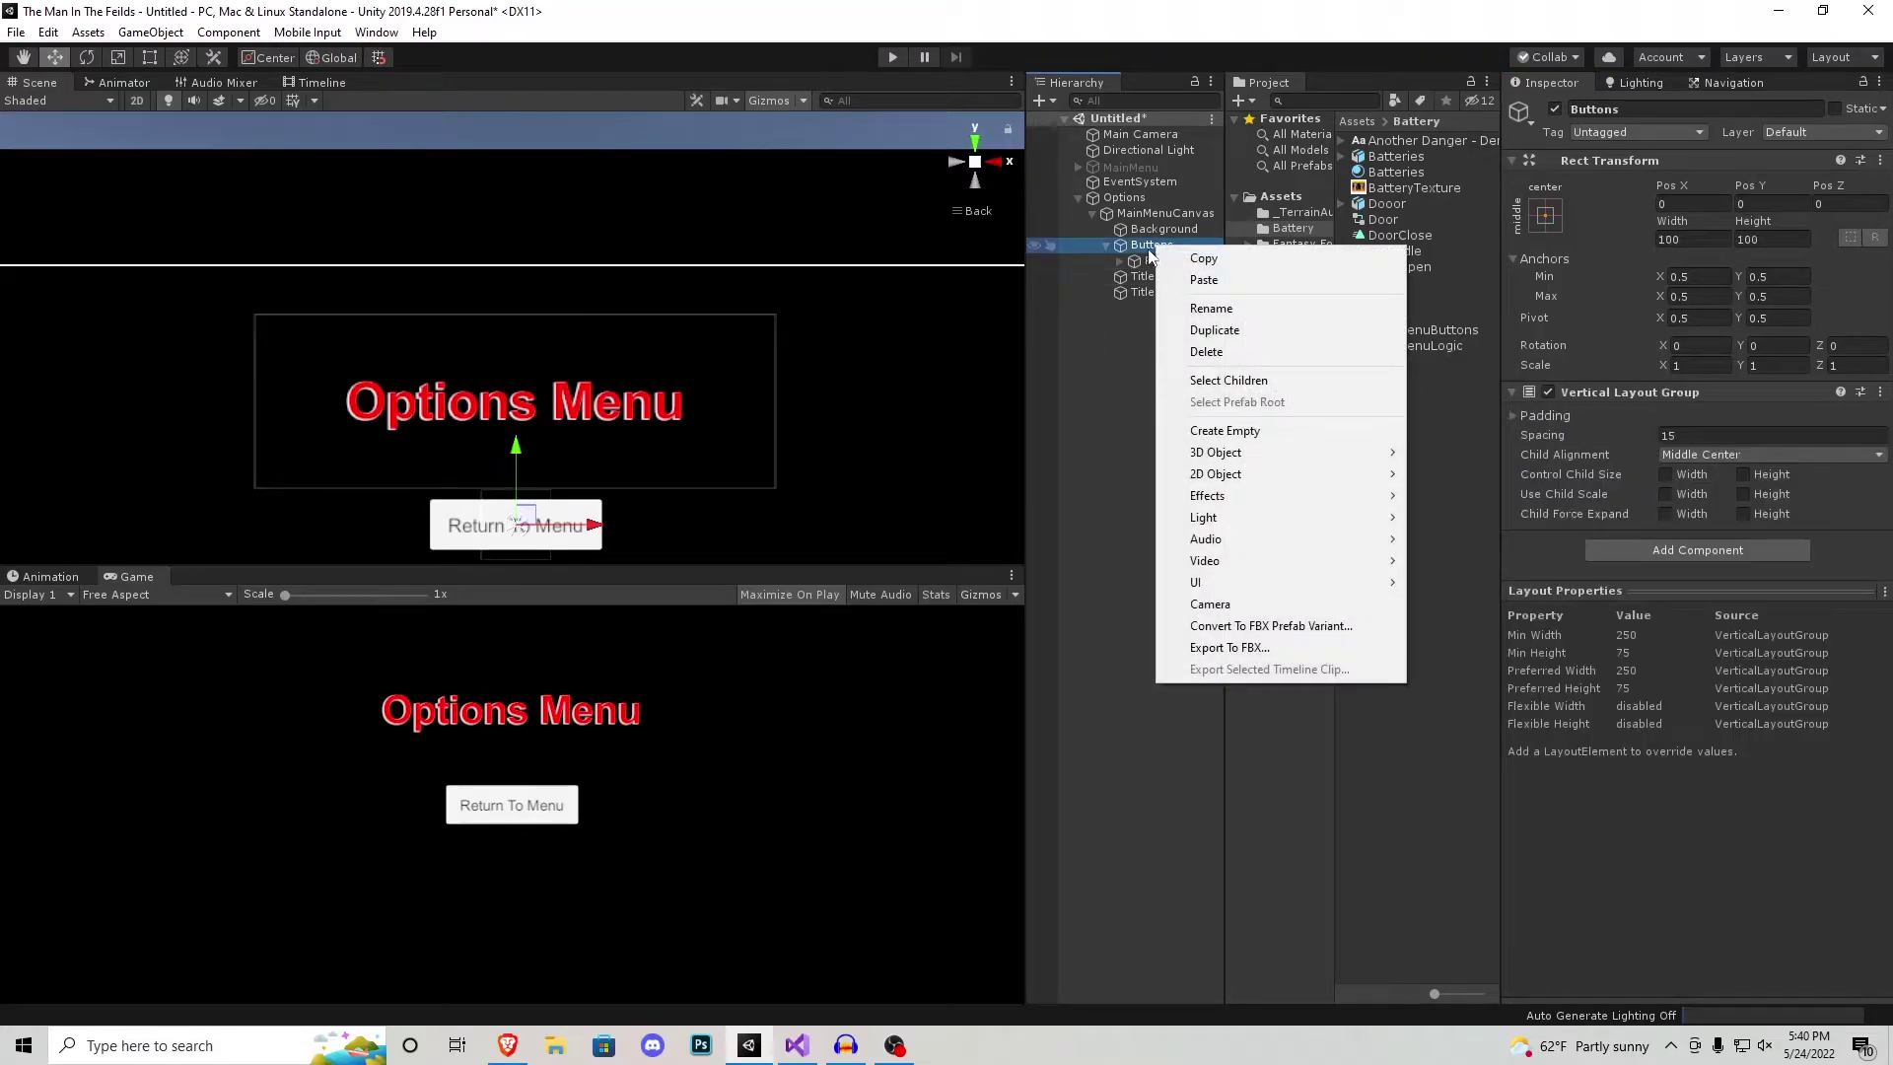
mouse_move(1215, 583)
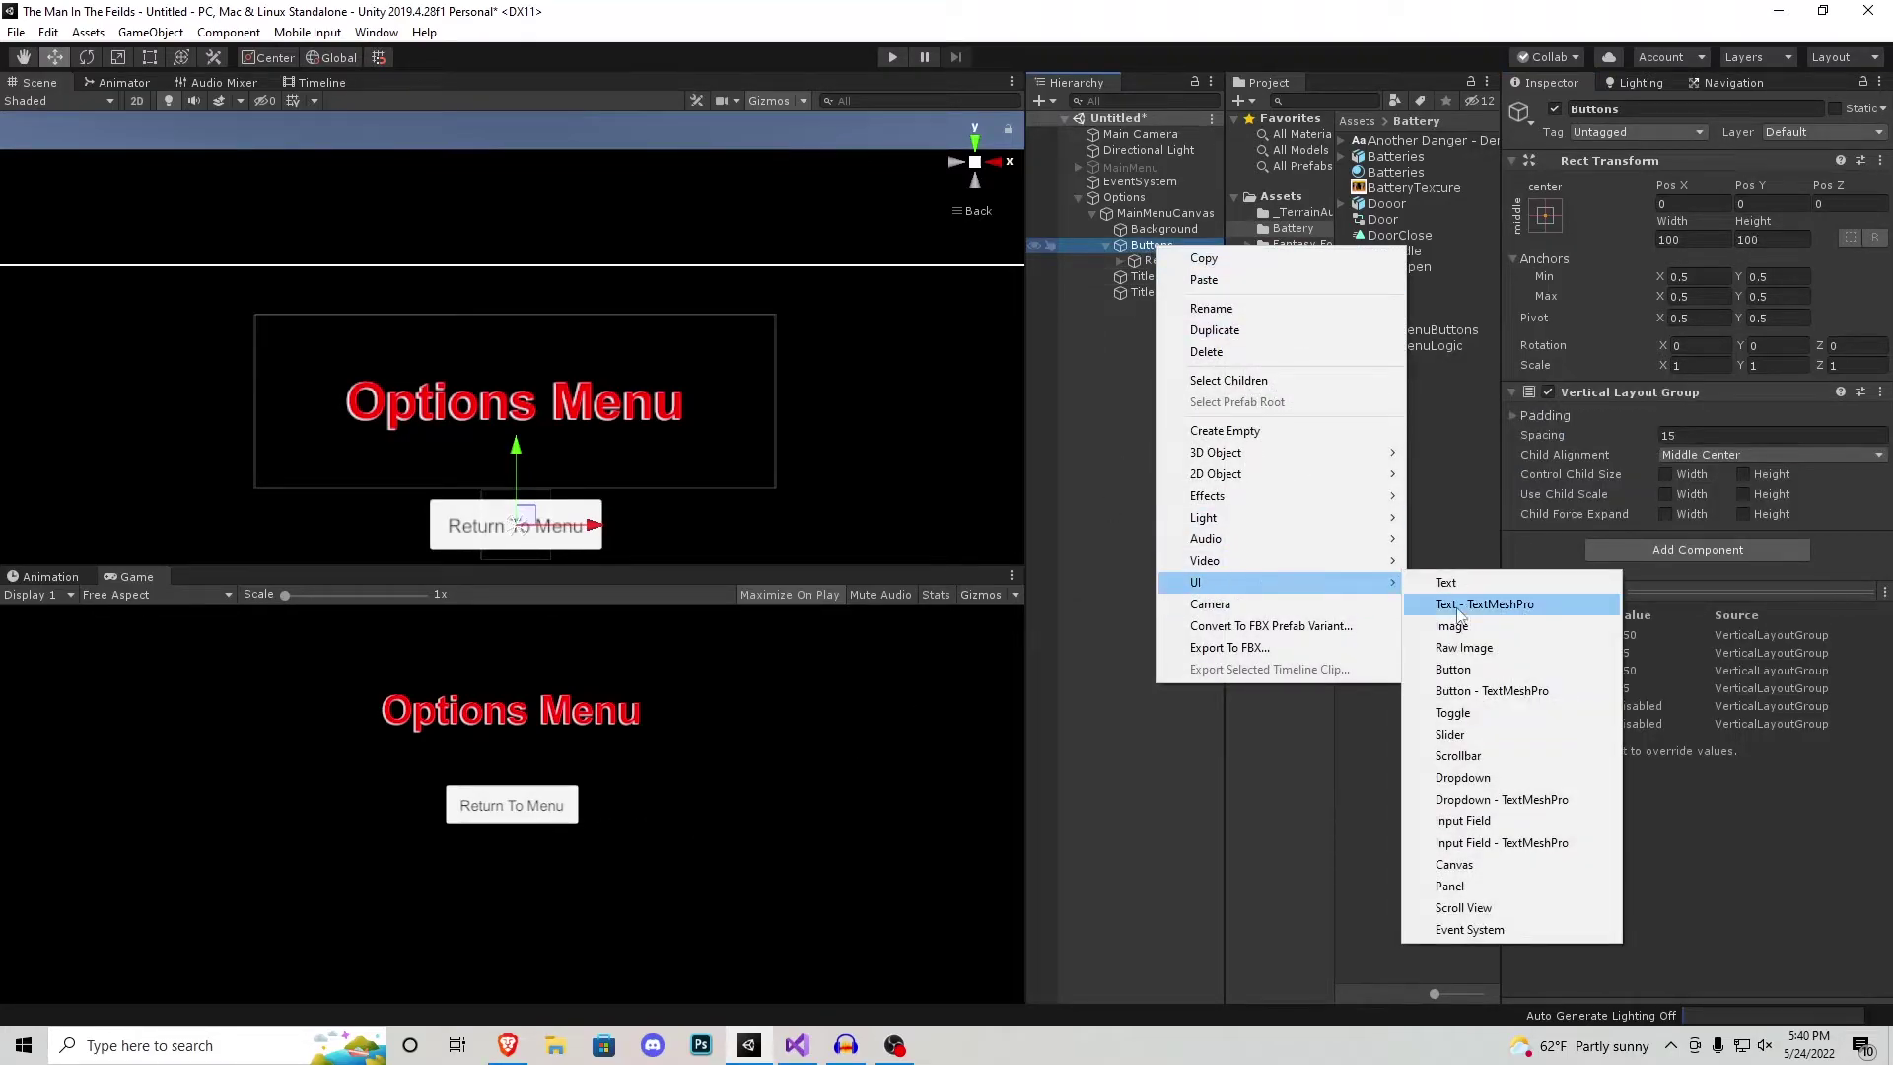
click(1474, 733)
drag(1153, 280, 1164, 255)
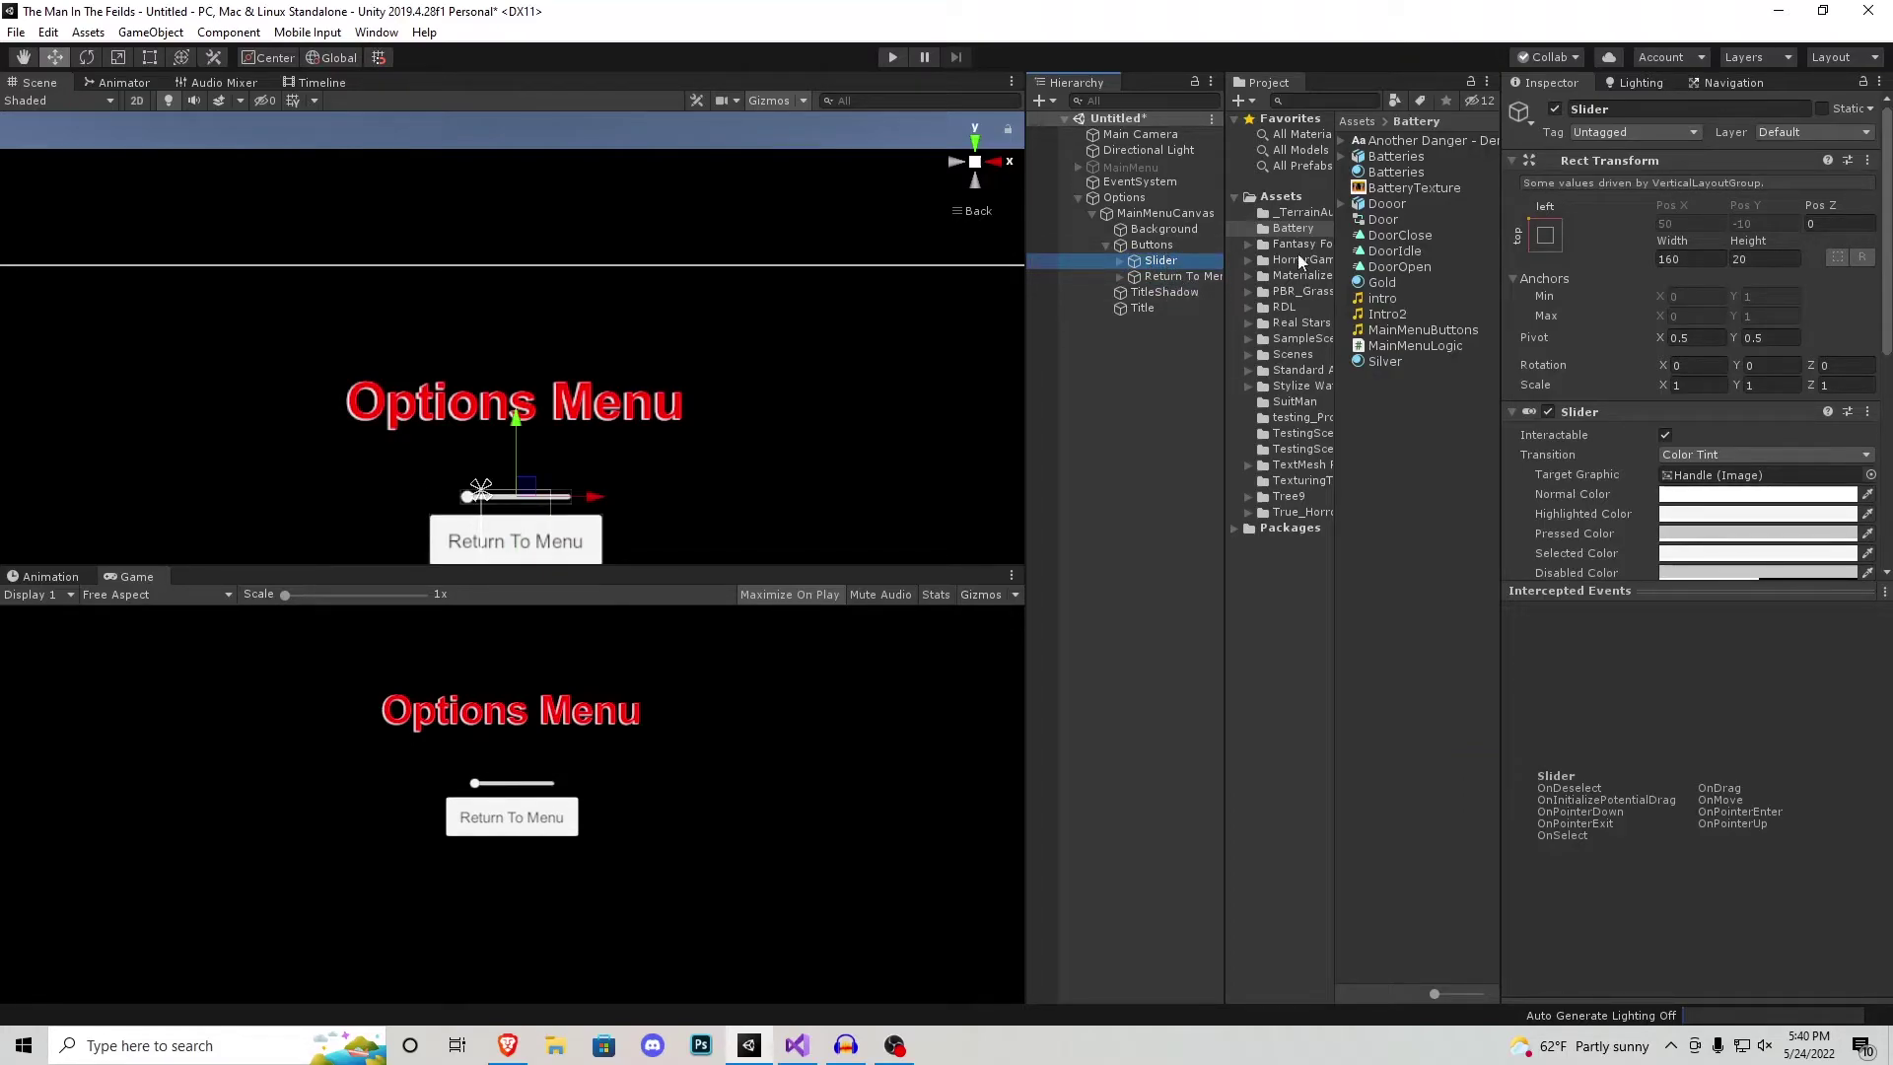
click(1682, 259)
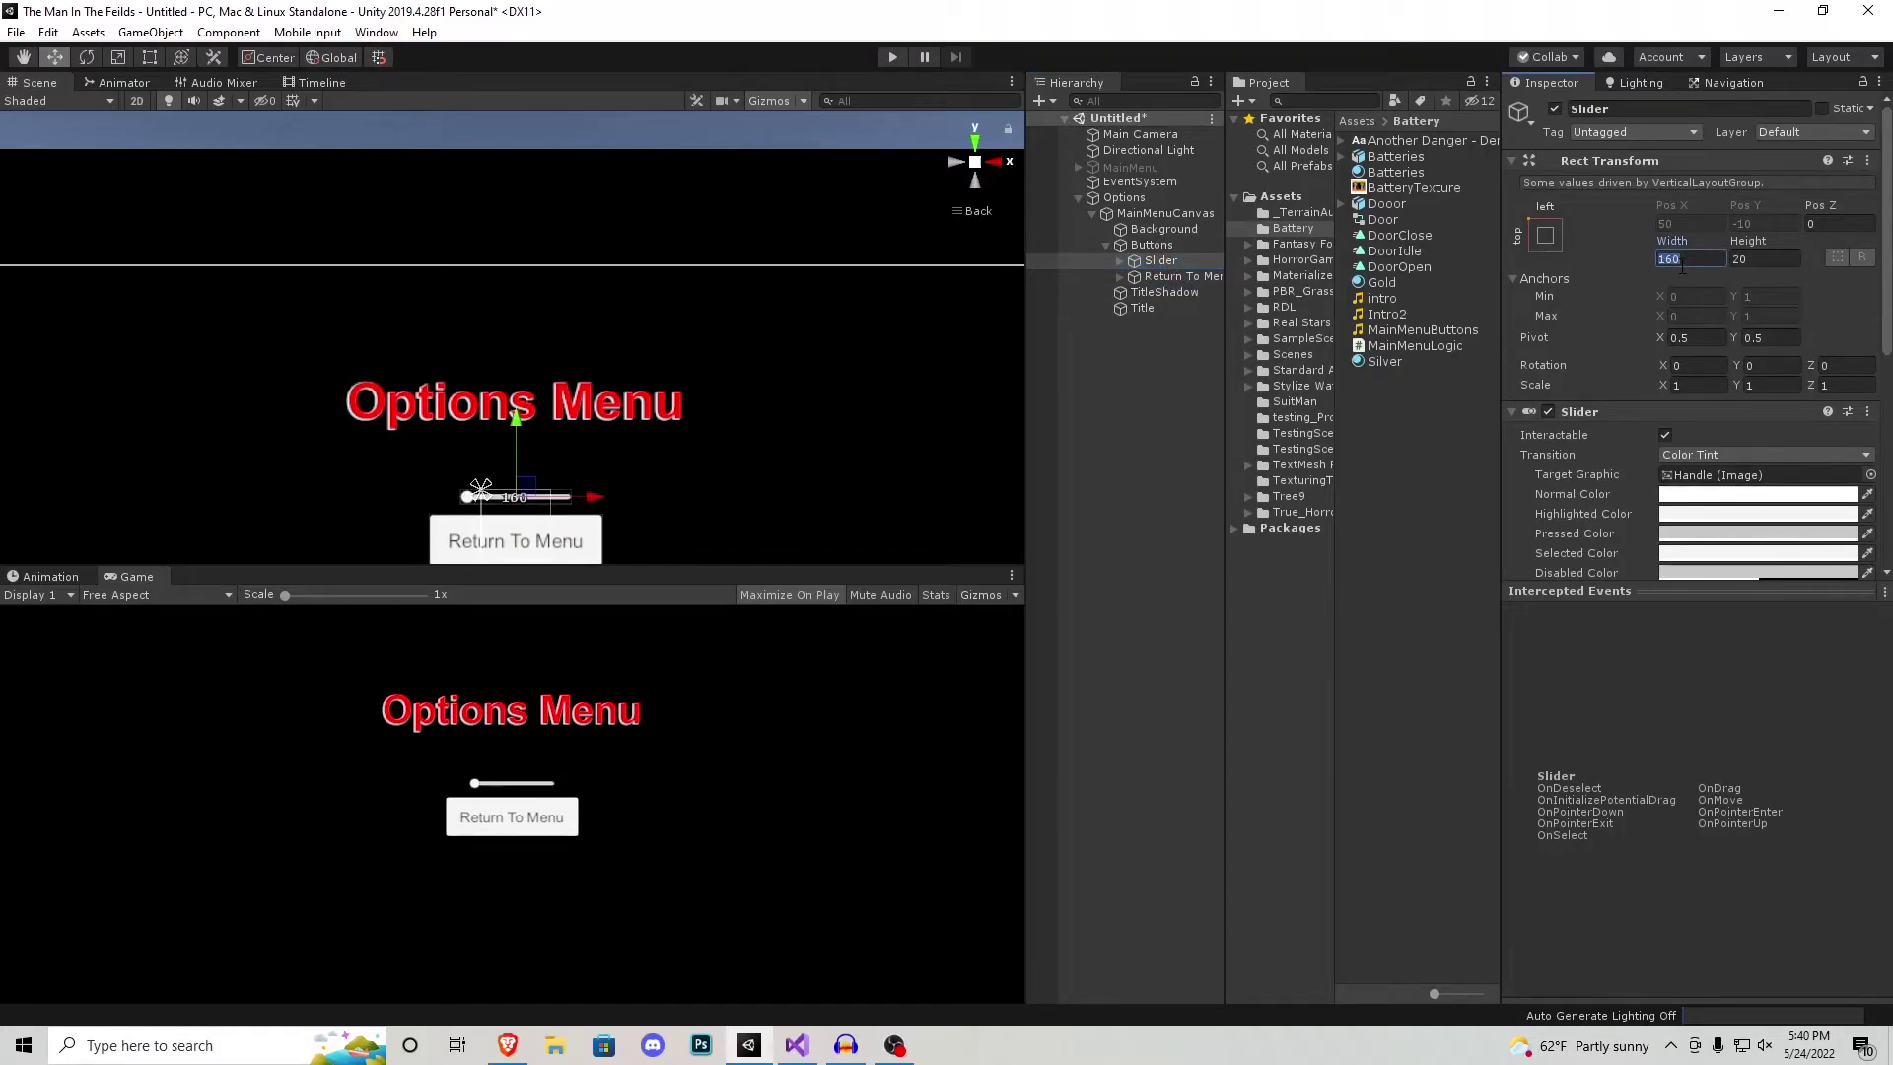
text(250)
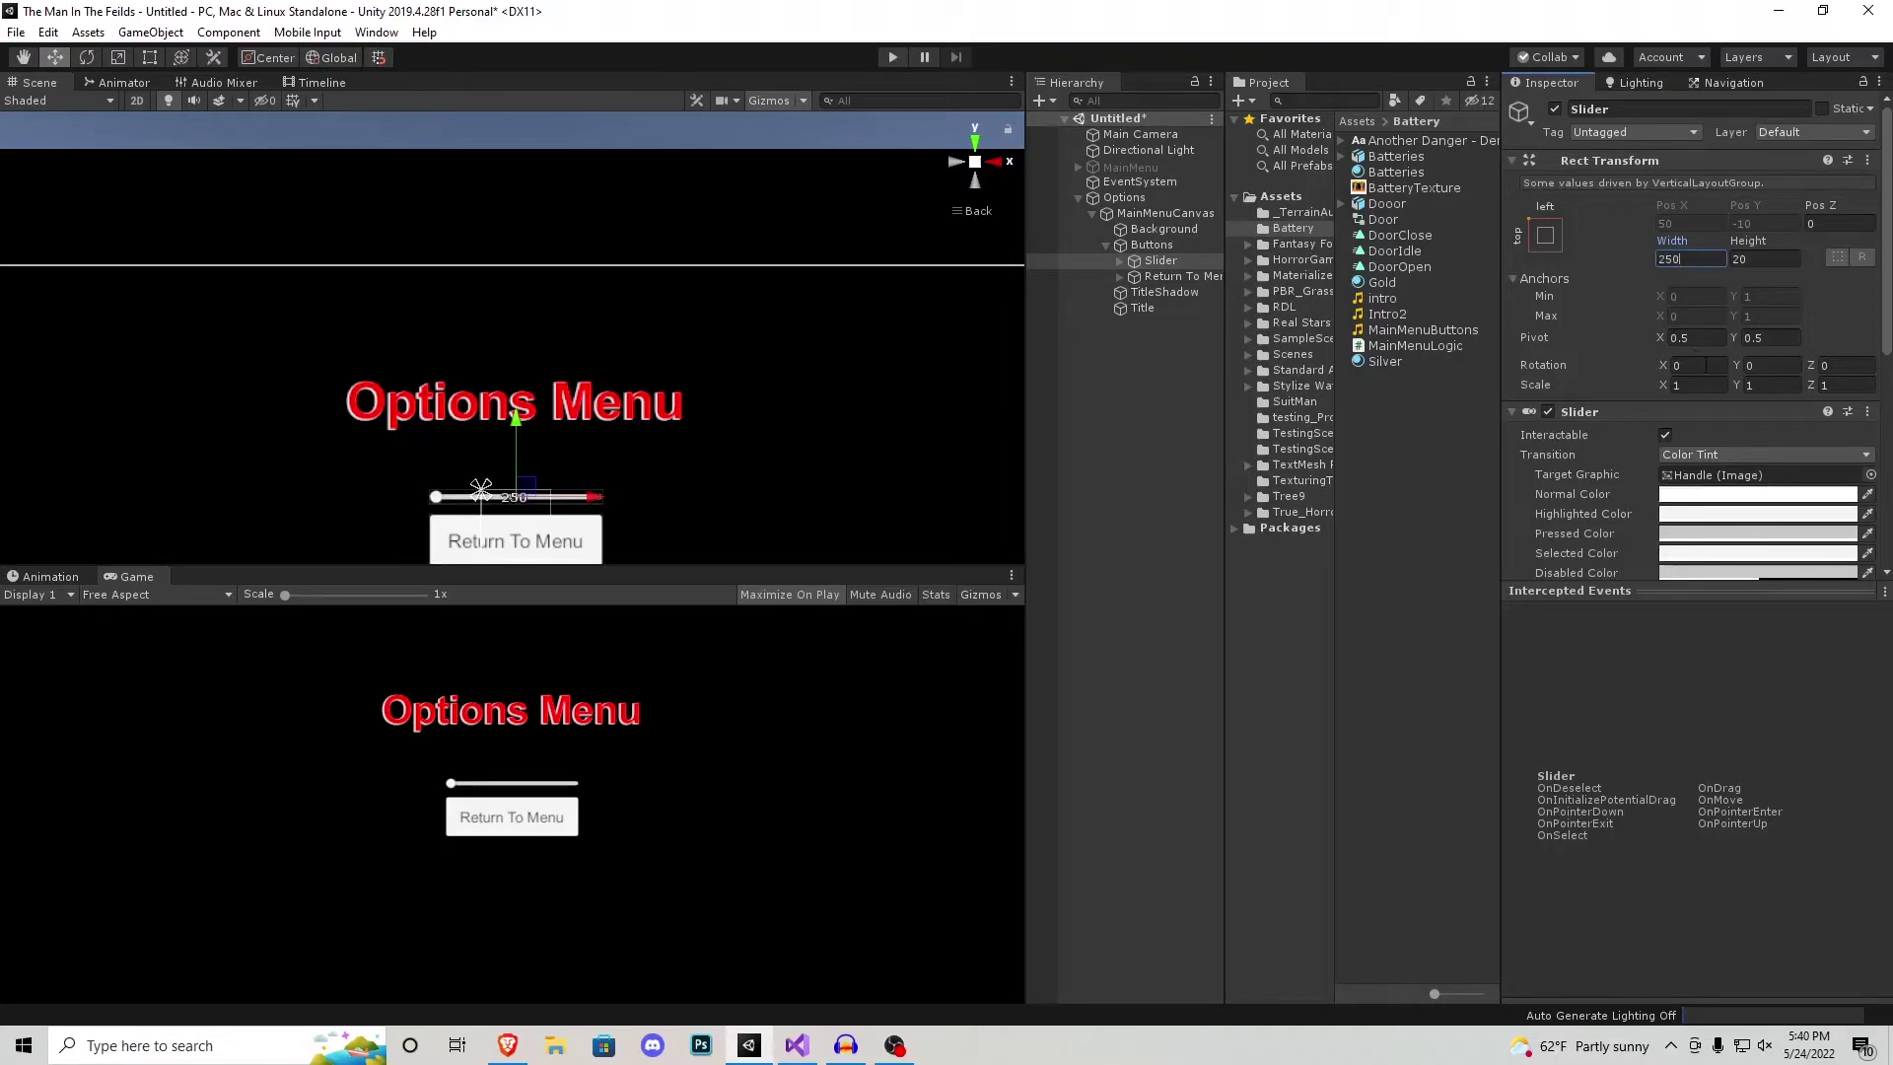
middle_drag(652, 463, 656, 405)
click(1120, 264)
Step: Add a Text label under the Slider reading Volume, 250 wide
right_click(1167, 262)
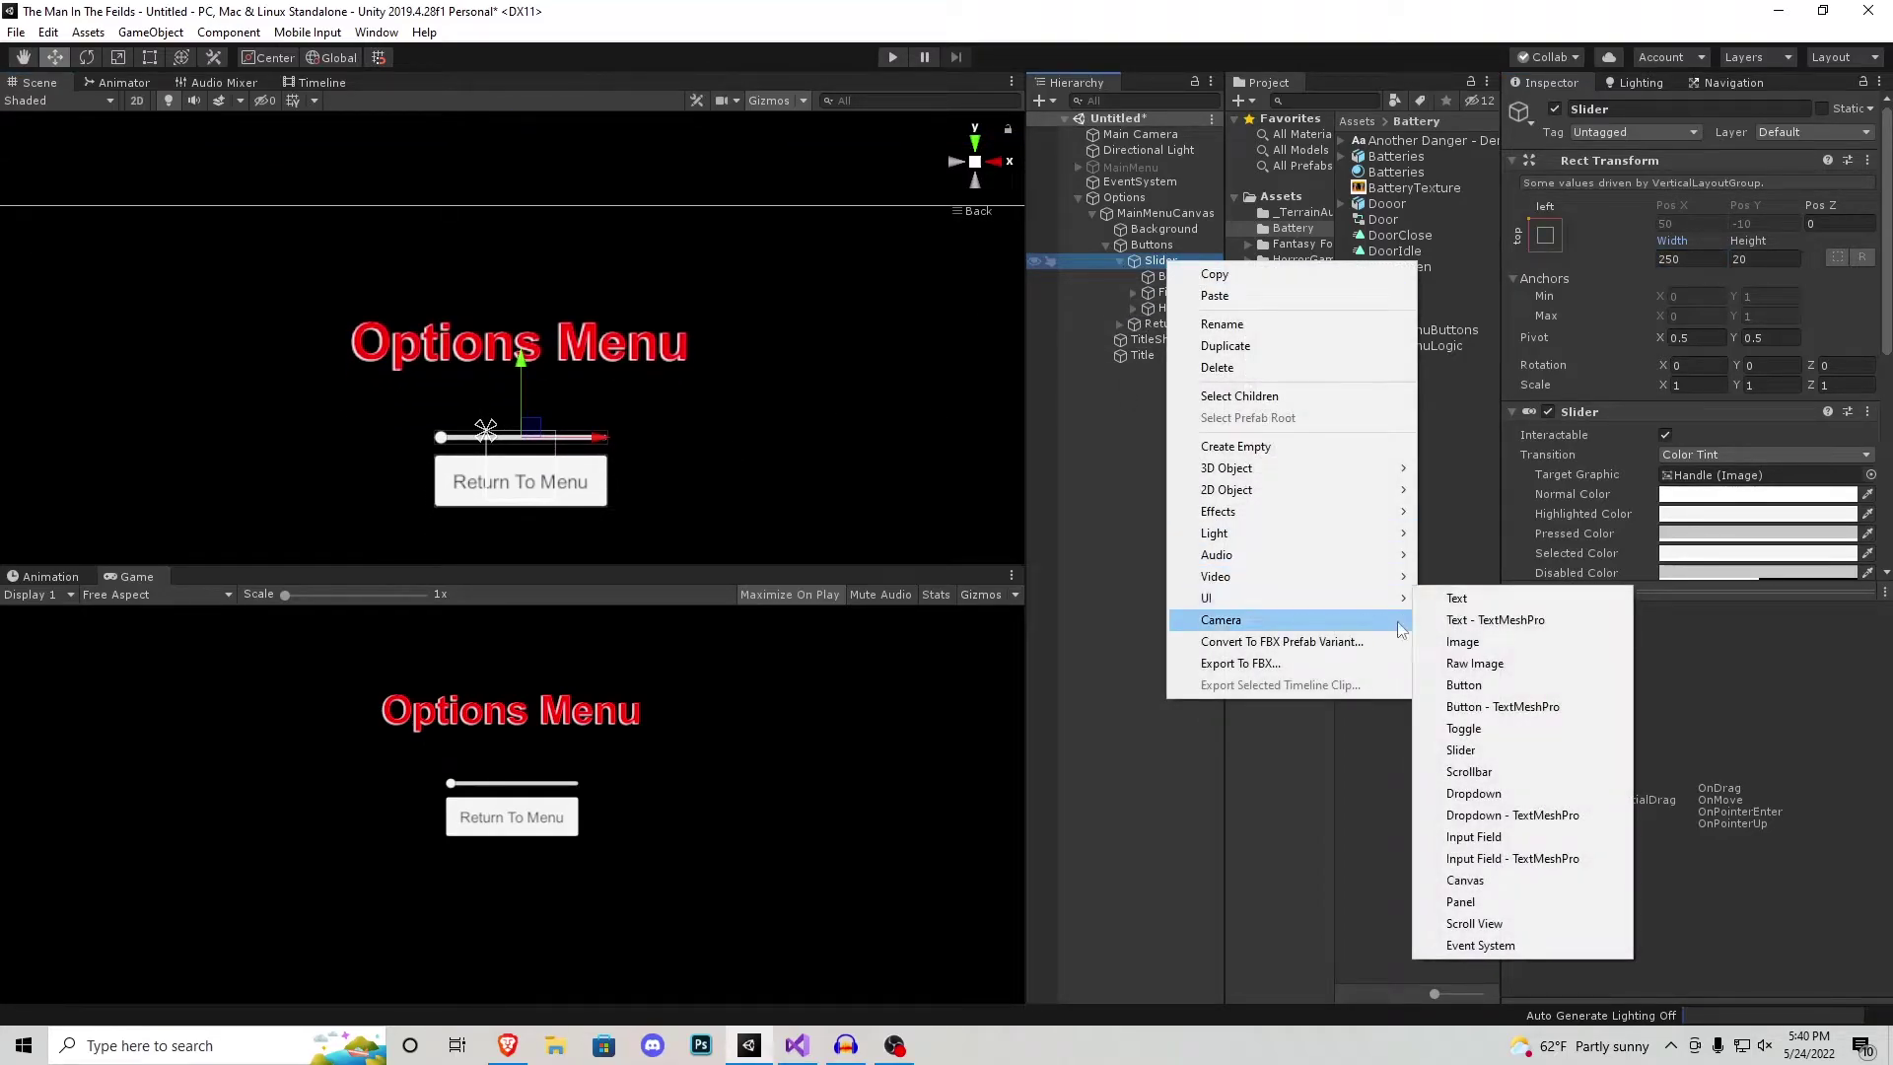
click(1456, 598)
click(1597, 486)
text(Volume)
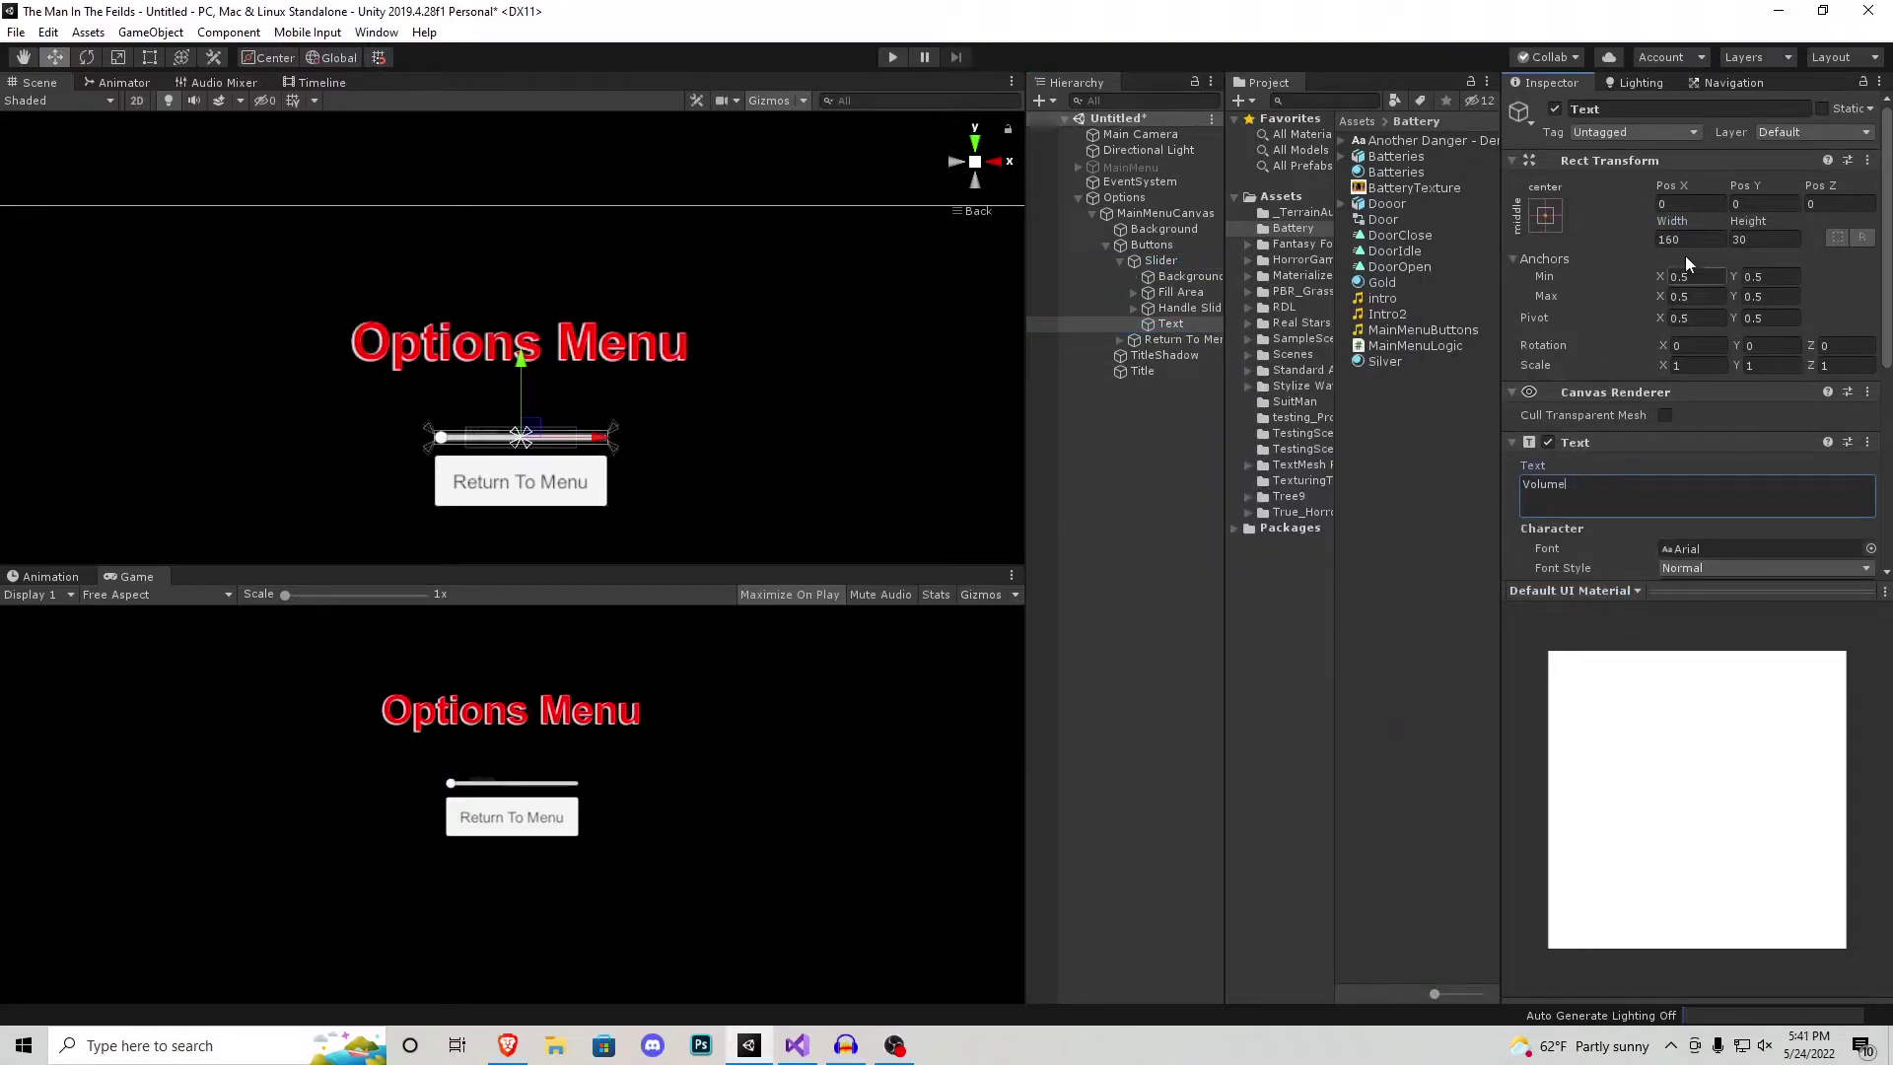
click(1698, 241)
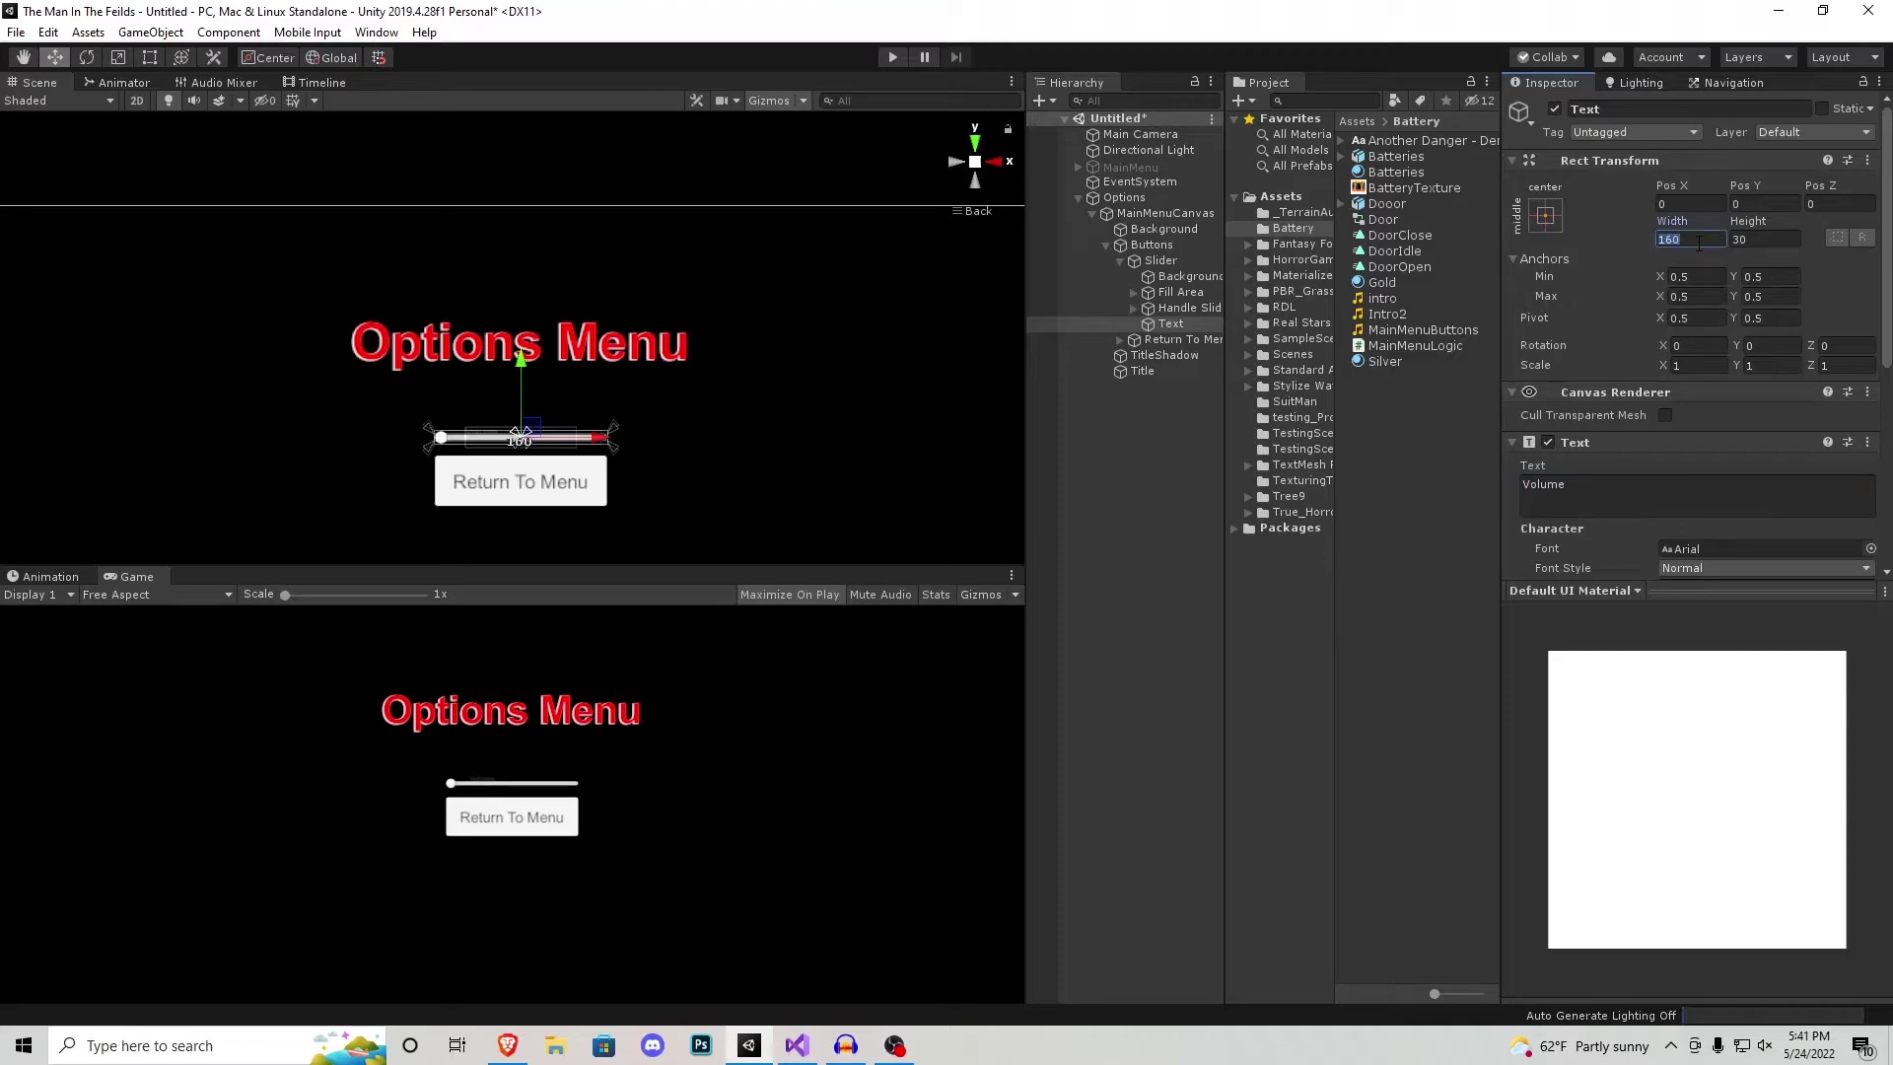
text(250)
key(Tab)
text(100)
key(BackSpace)
key(BackSpace)
key(BackSpace)
text(75)
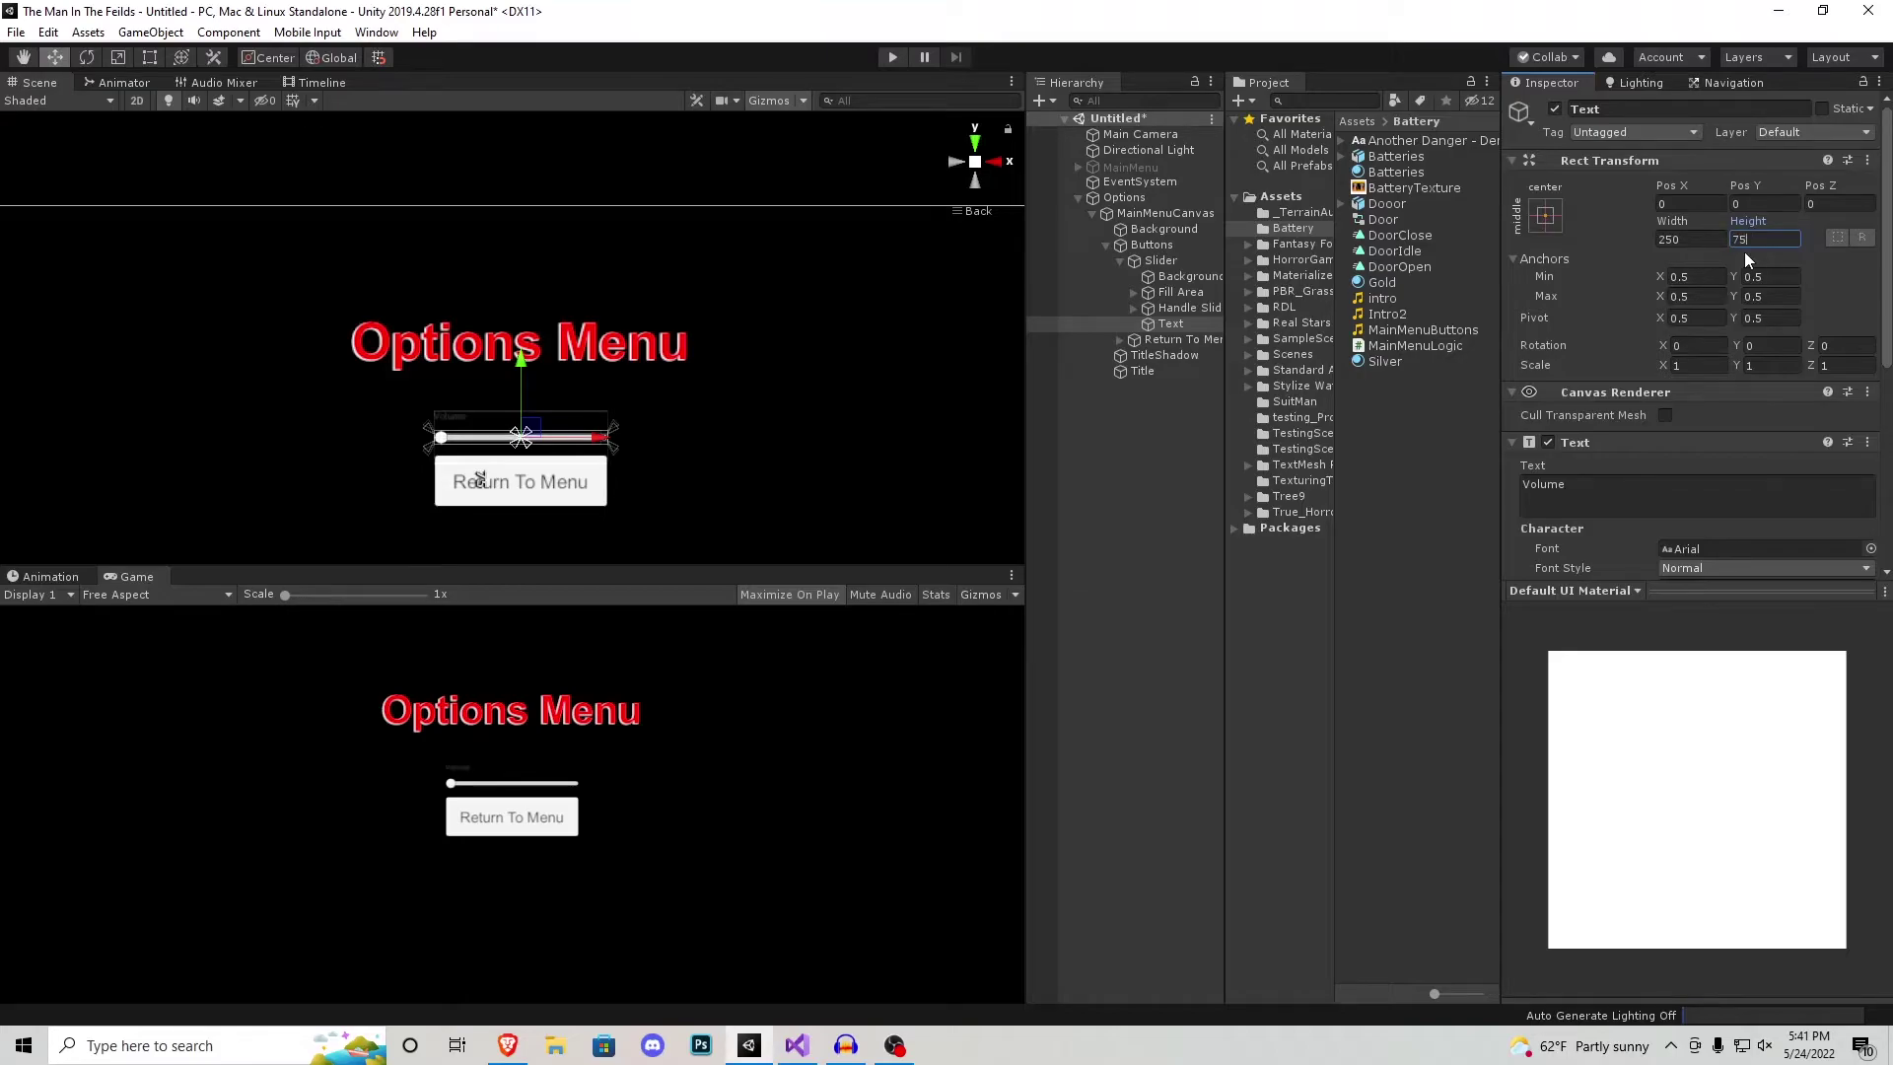
Step: Make the Volume label white at font size 28 with height 100
scroll(1705, 466, down, 4)
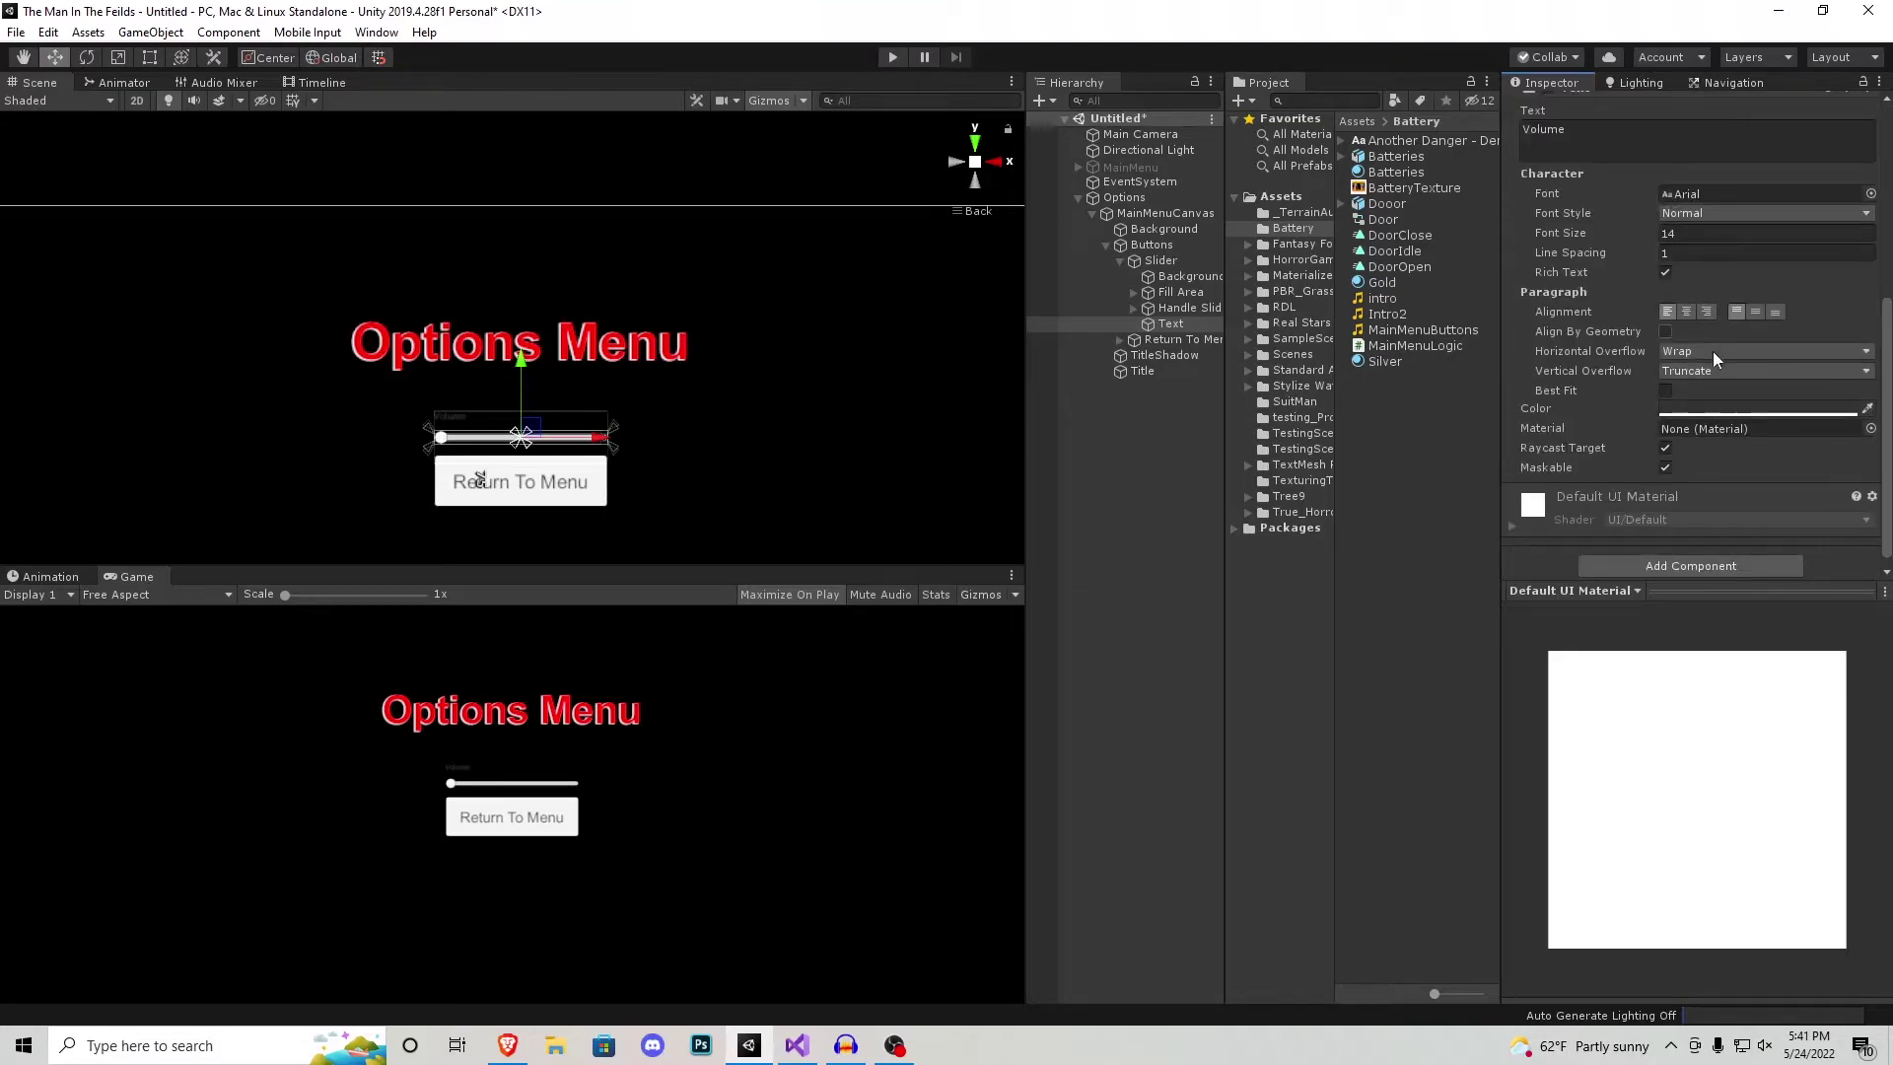
click(1758, 408)
drag(86, 195, 70, 133)
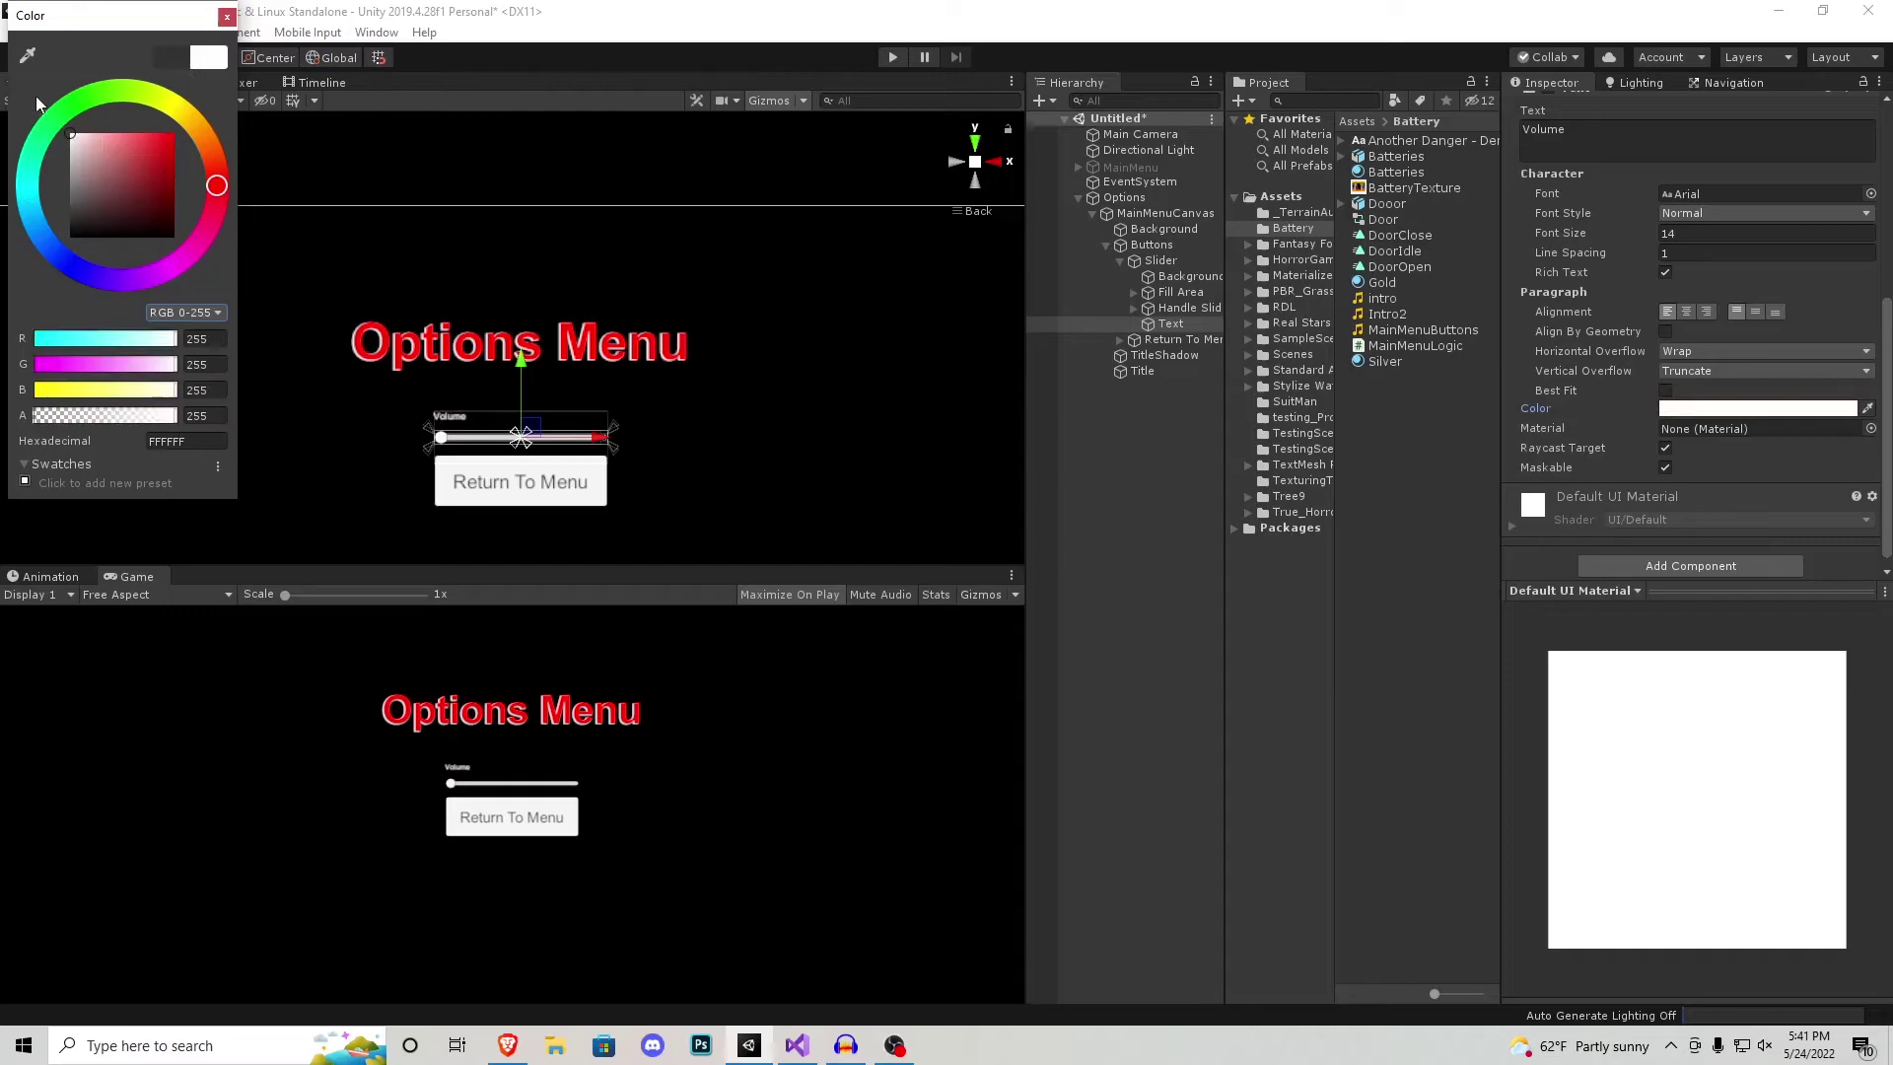
click(226, 16)
click(1700, 234)
text(28)
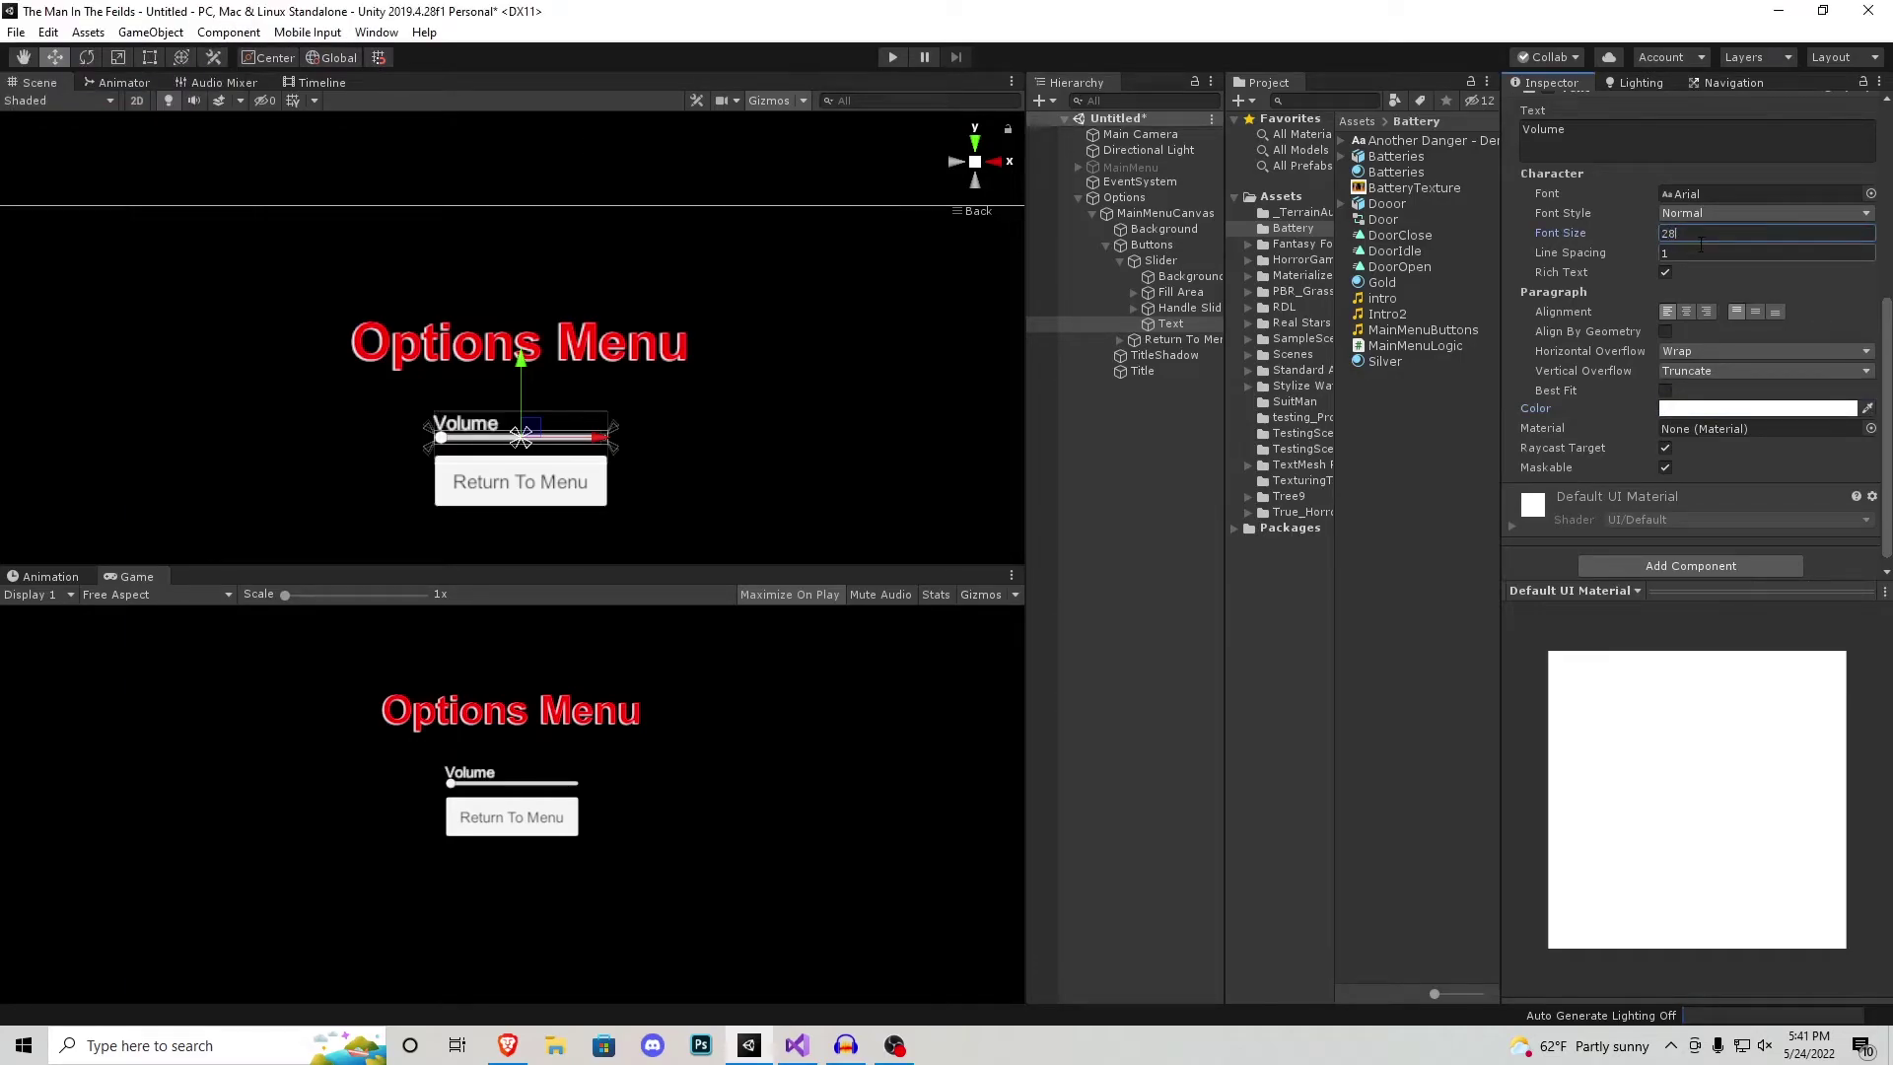
scroll(1636, 316, up, 5)
click(1765, 240)
text(100)
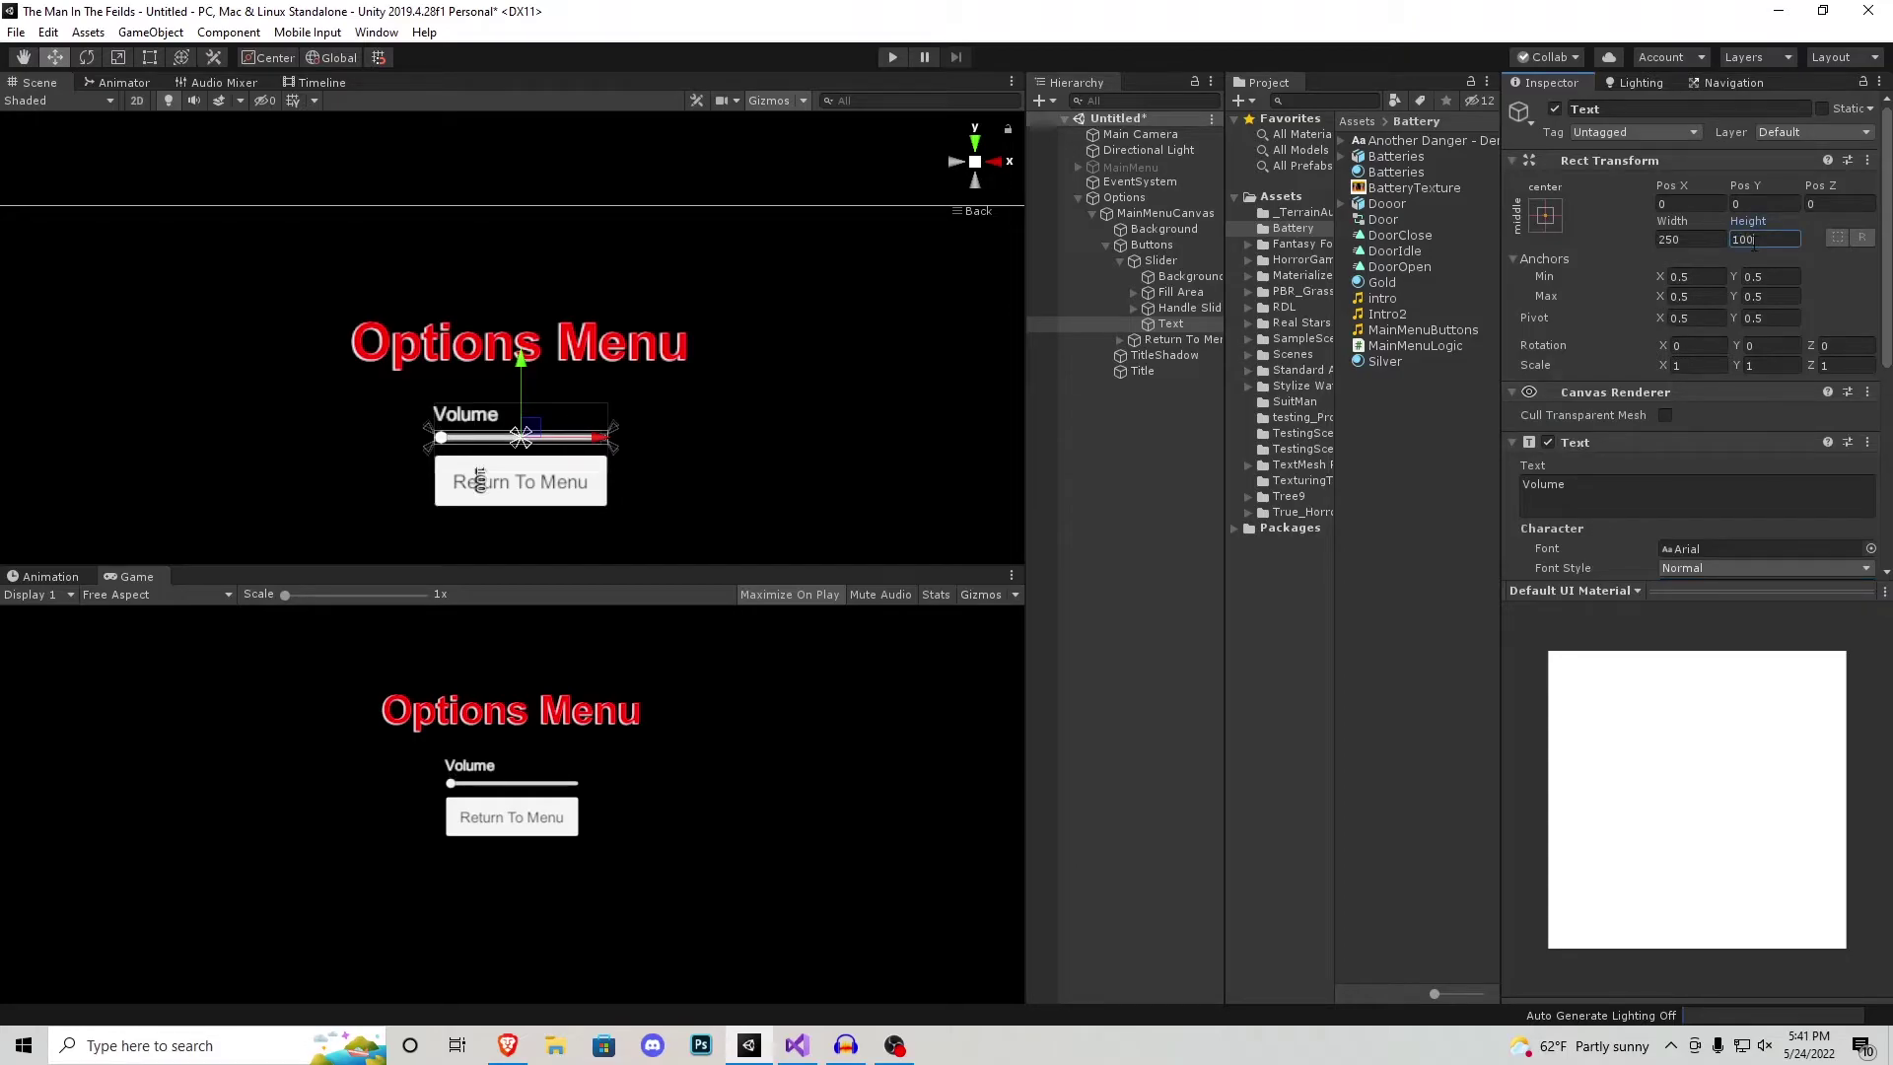